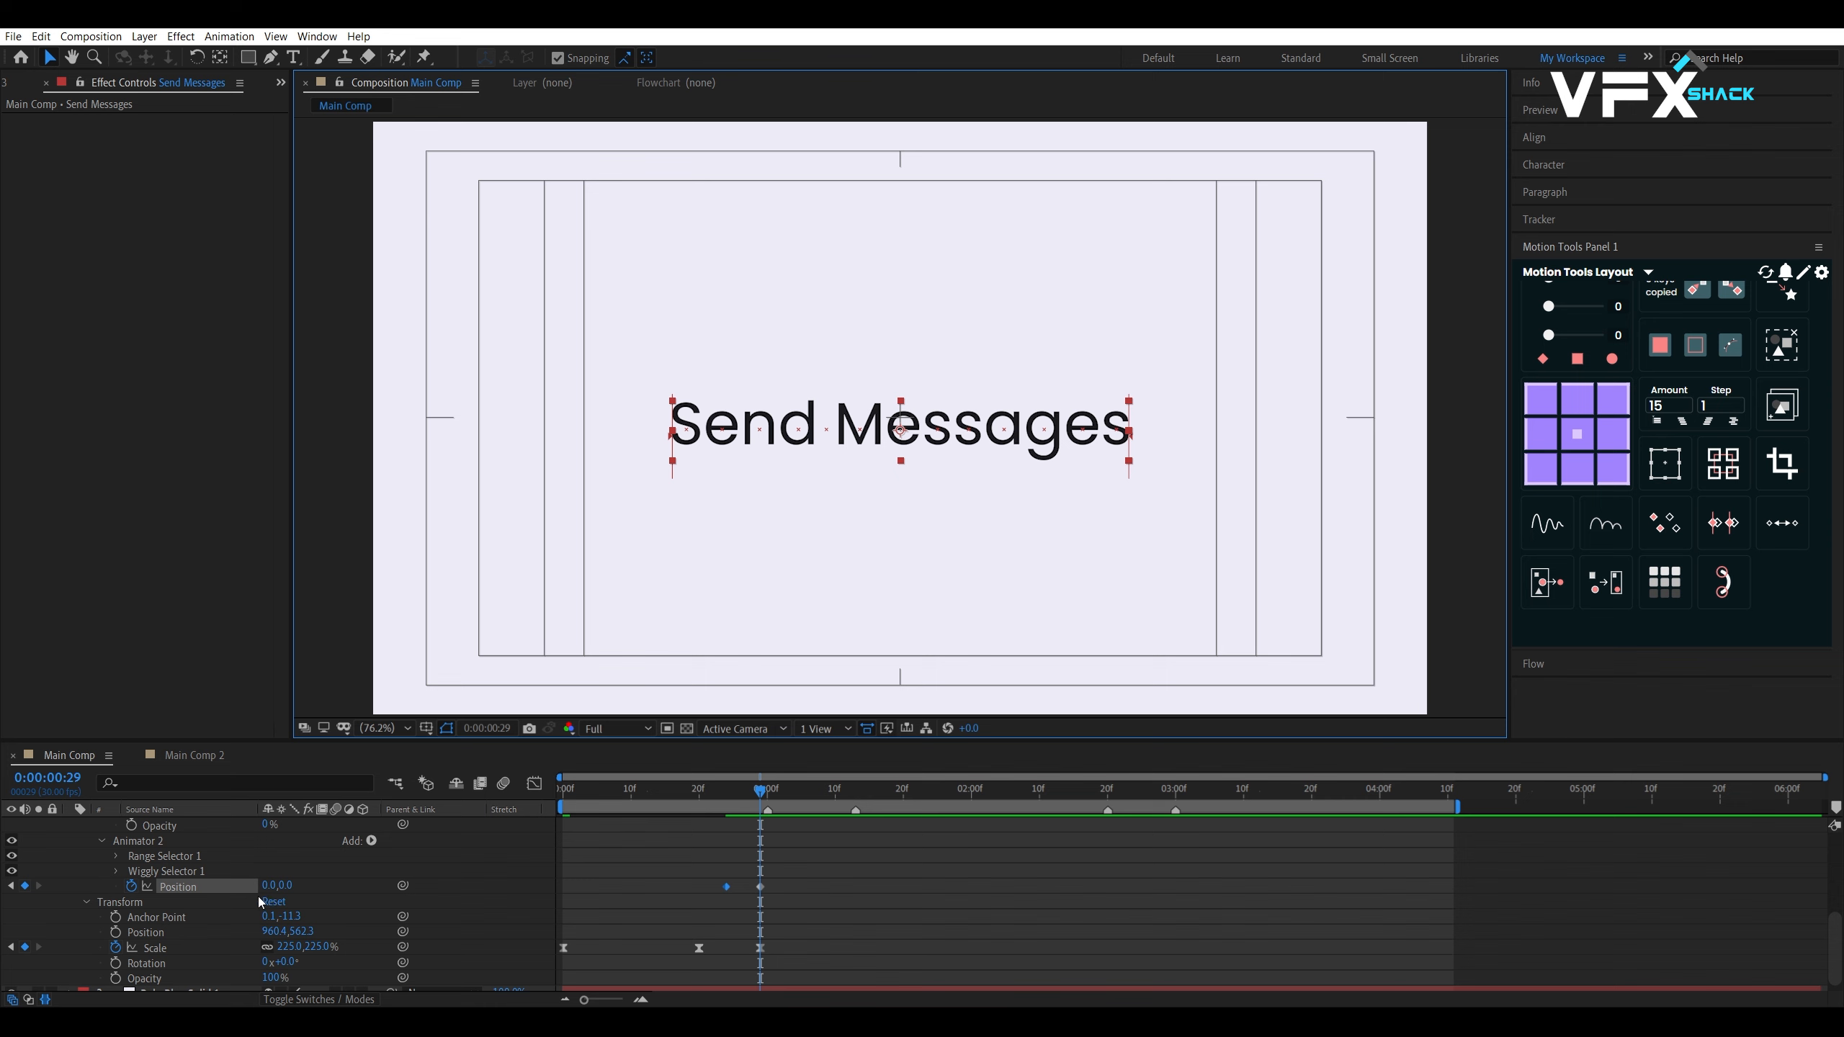
Set the Animator 2 Position of the Send Messages text to -194.0, 229.0 at 0:00:00:29, scattering its letters
{"action": "left_click_drag", "start_coordinate": [290, 888], "coordinate": [482, 850]}
{"action": "left_click_drag", "start_coordinate": [270, 886], "coordinate": [364, 852]}
{"action": "left_click_drag", "start_coordinate": [270, 886], "coordinate": [617, 871]}
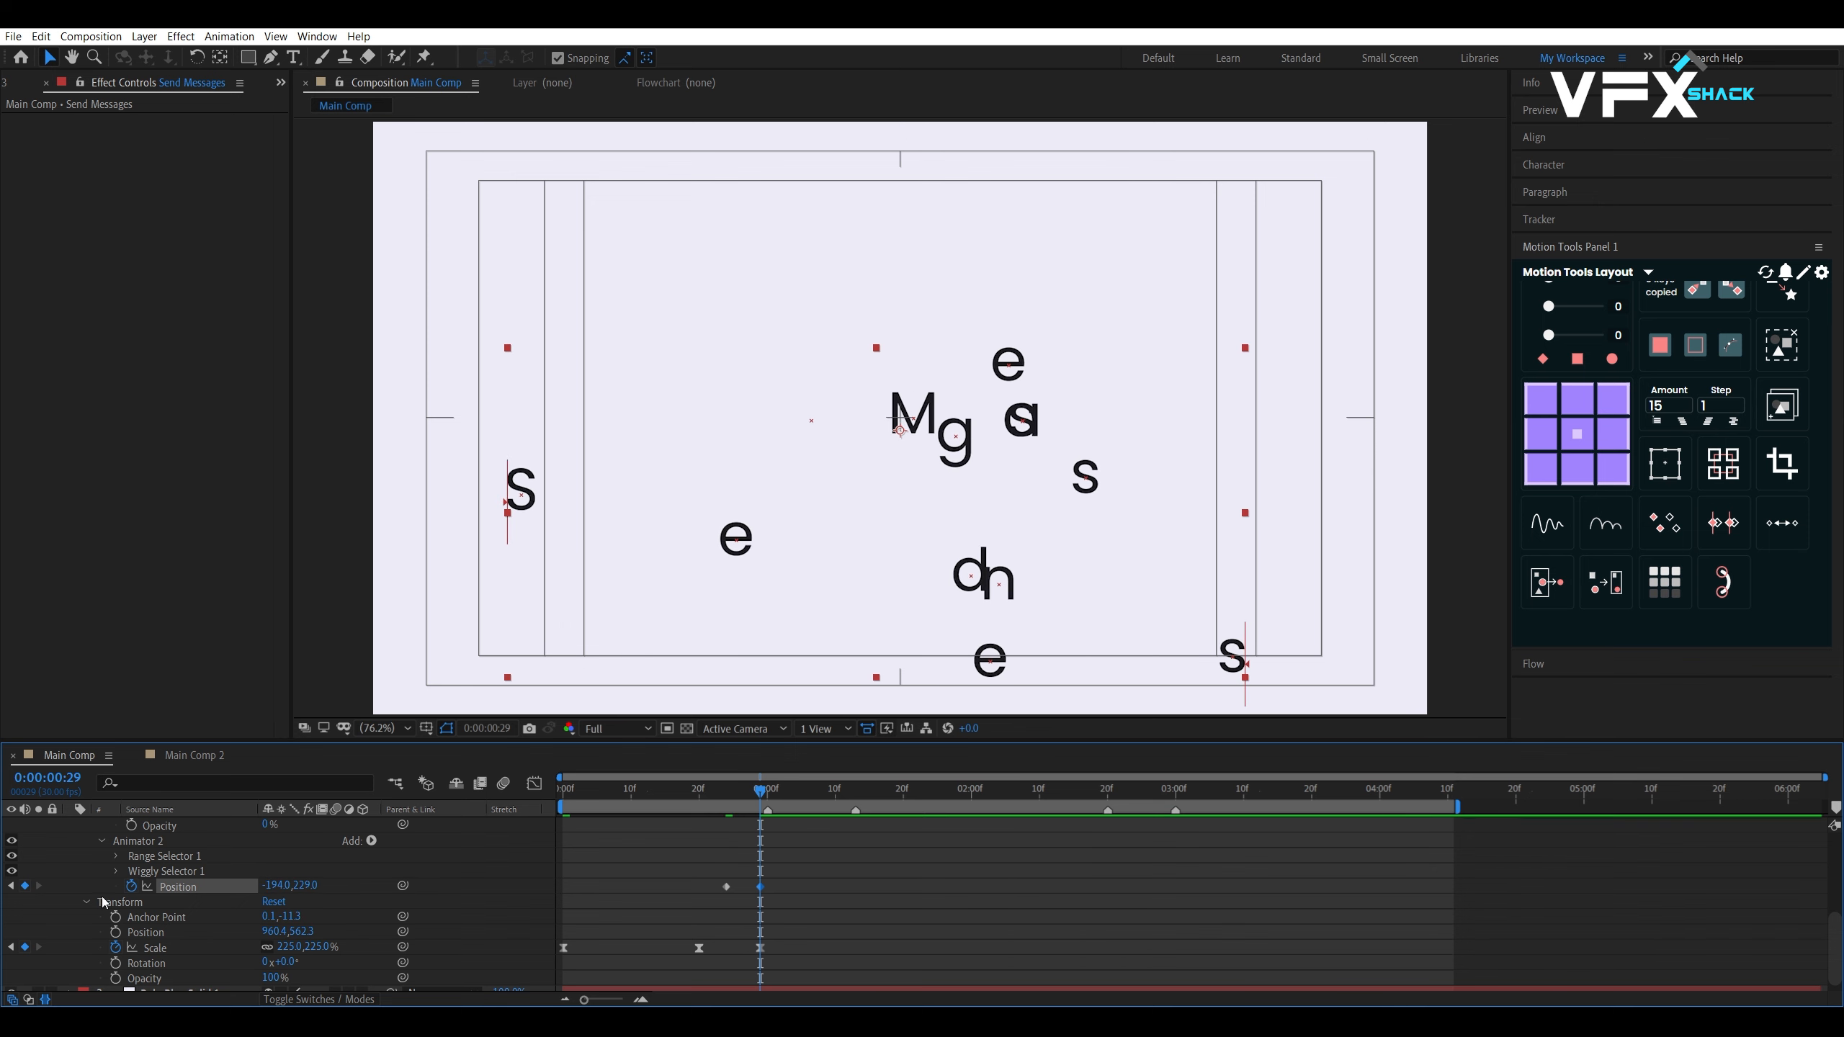
Keyframe the Send Messages layer's transform Position at 0:00:00:24 and 0:00:00:29, moving the layer to about 1004.4, 390.6 at the second keyframe
{"action": "scroll", "coordinate": [782, 846], "scroll_direction": "up", "scroll_amount": 5}
{"action": "left_click", "coordinate": [732, 843]}
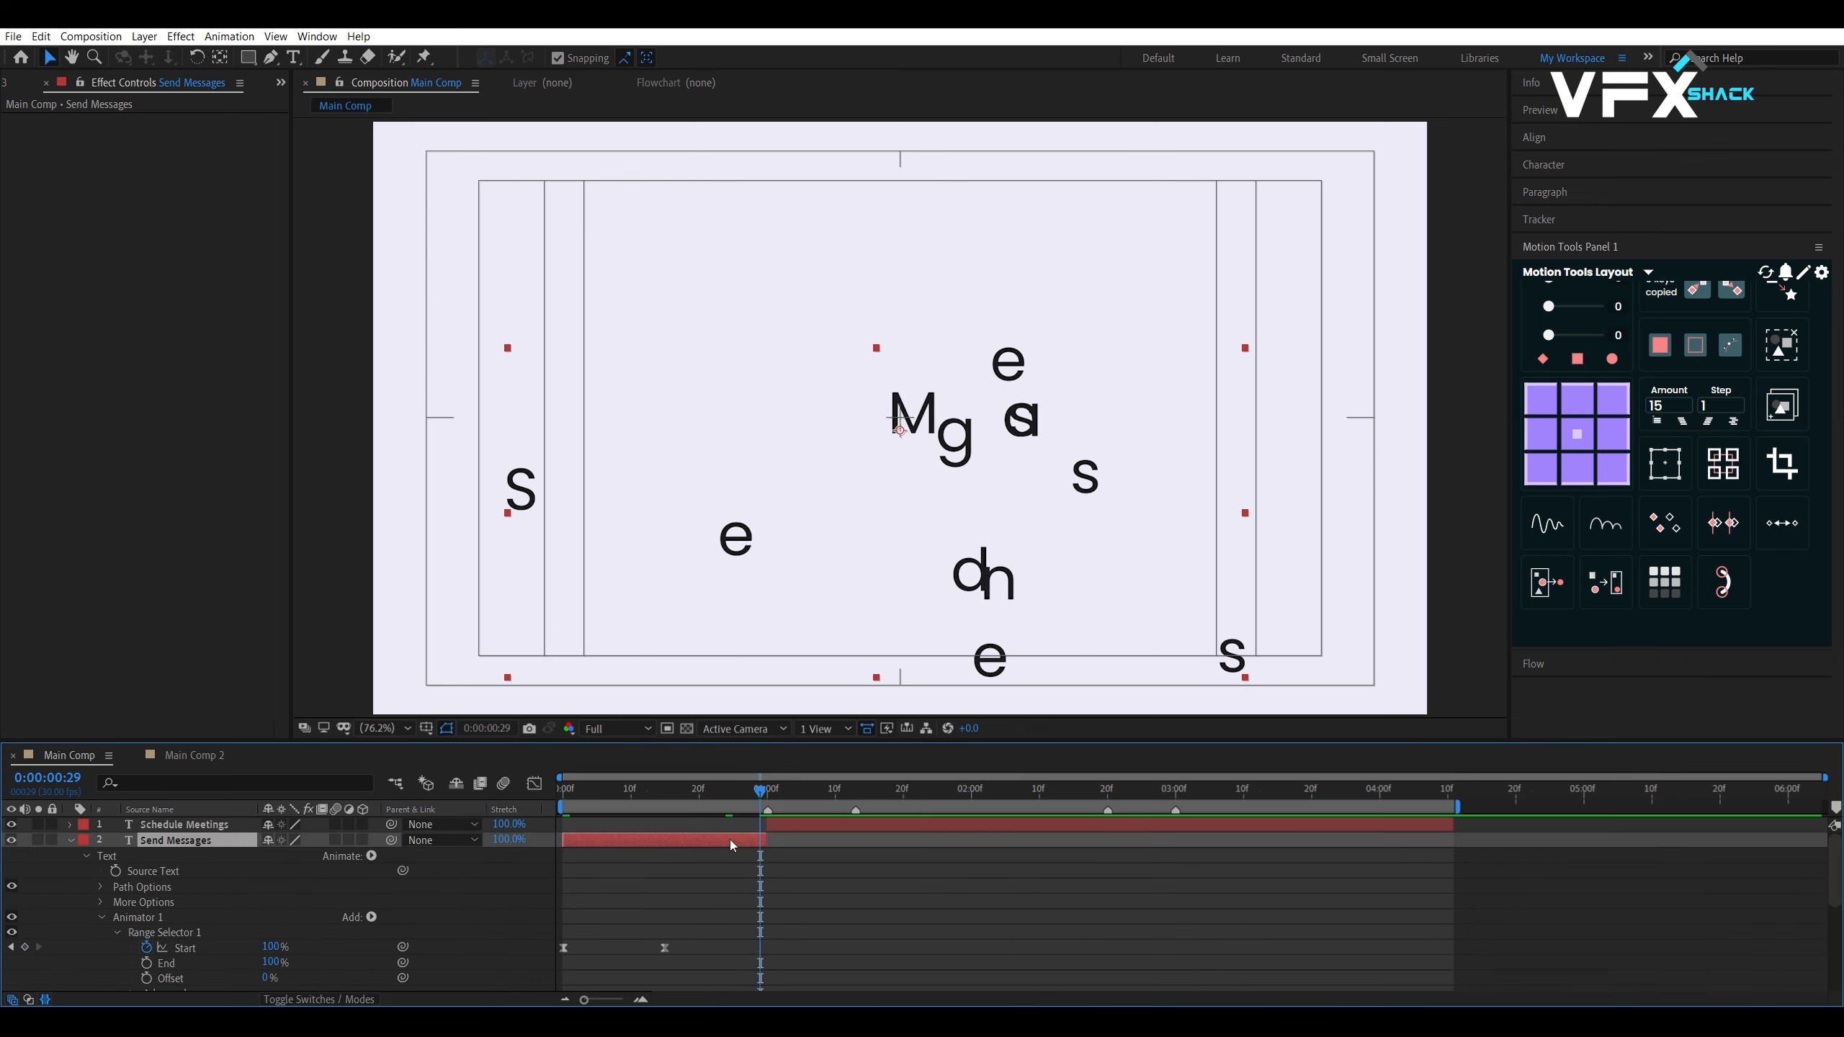
{"action": "key", "text": "u"}
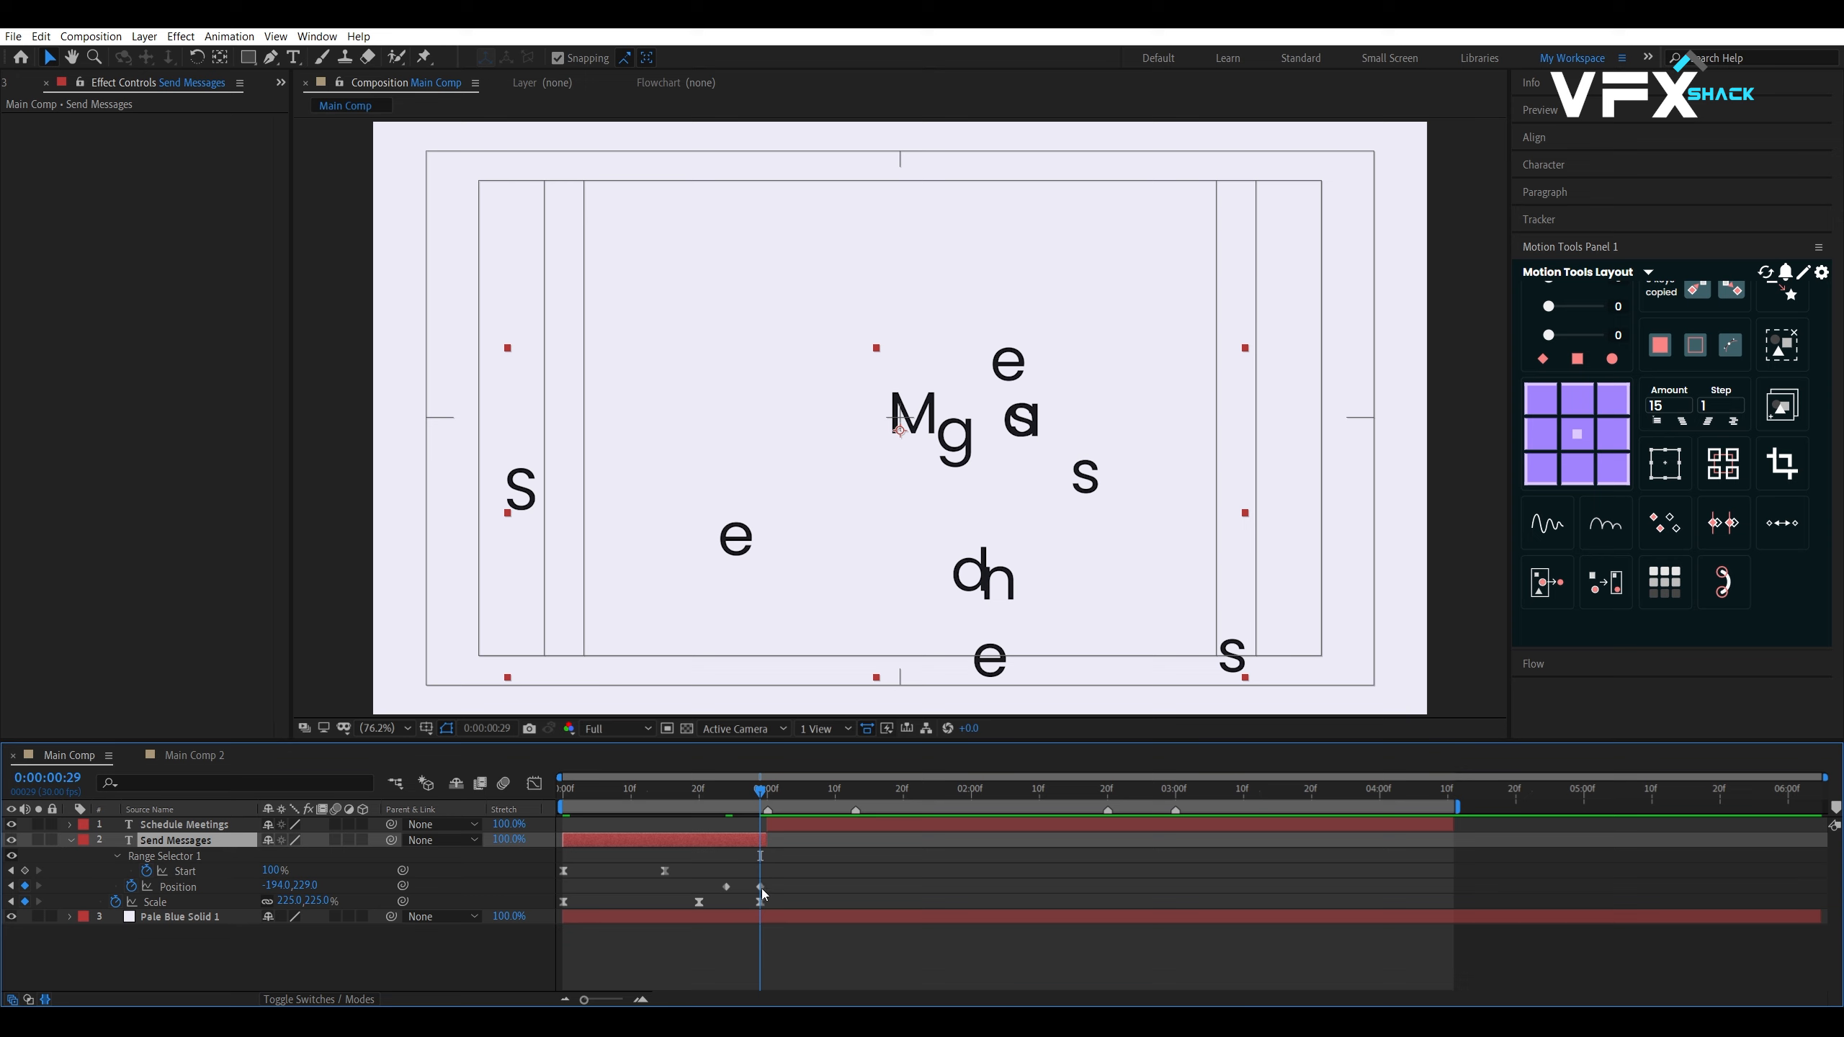
{"action": "key", "text": "shift+p"}
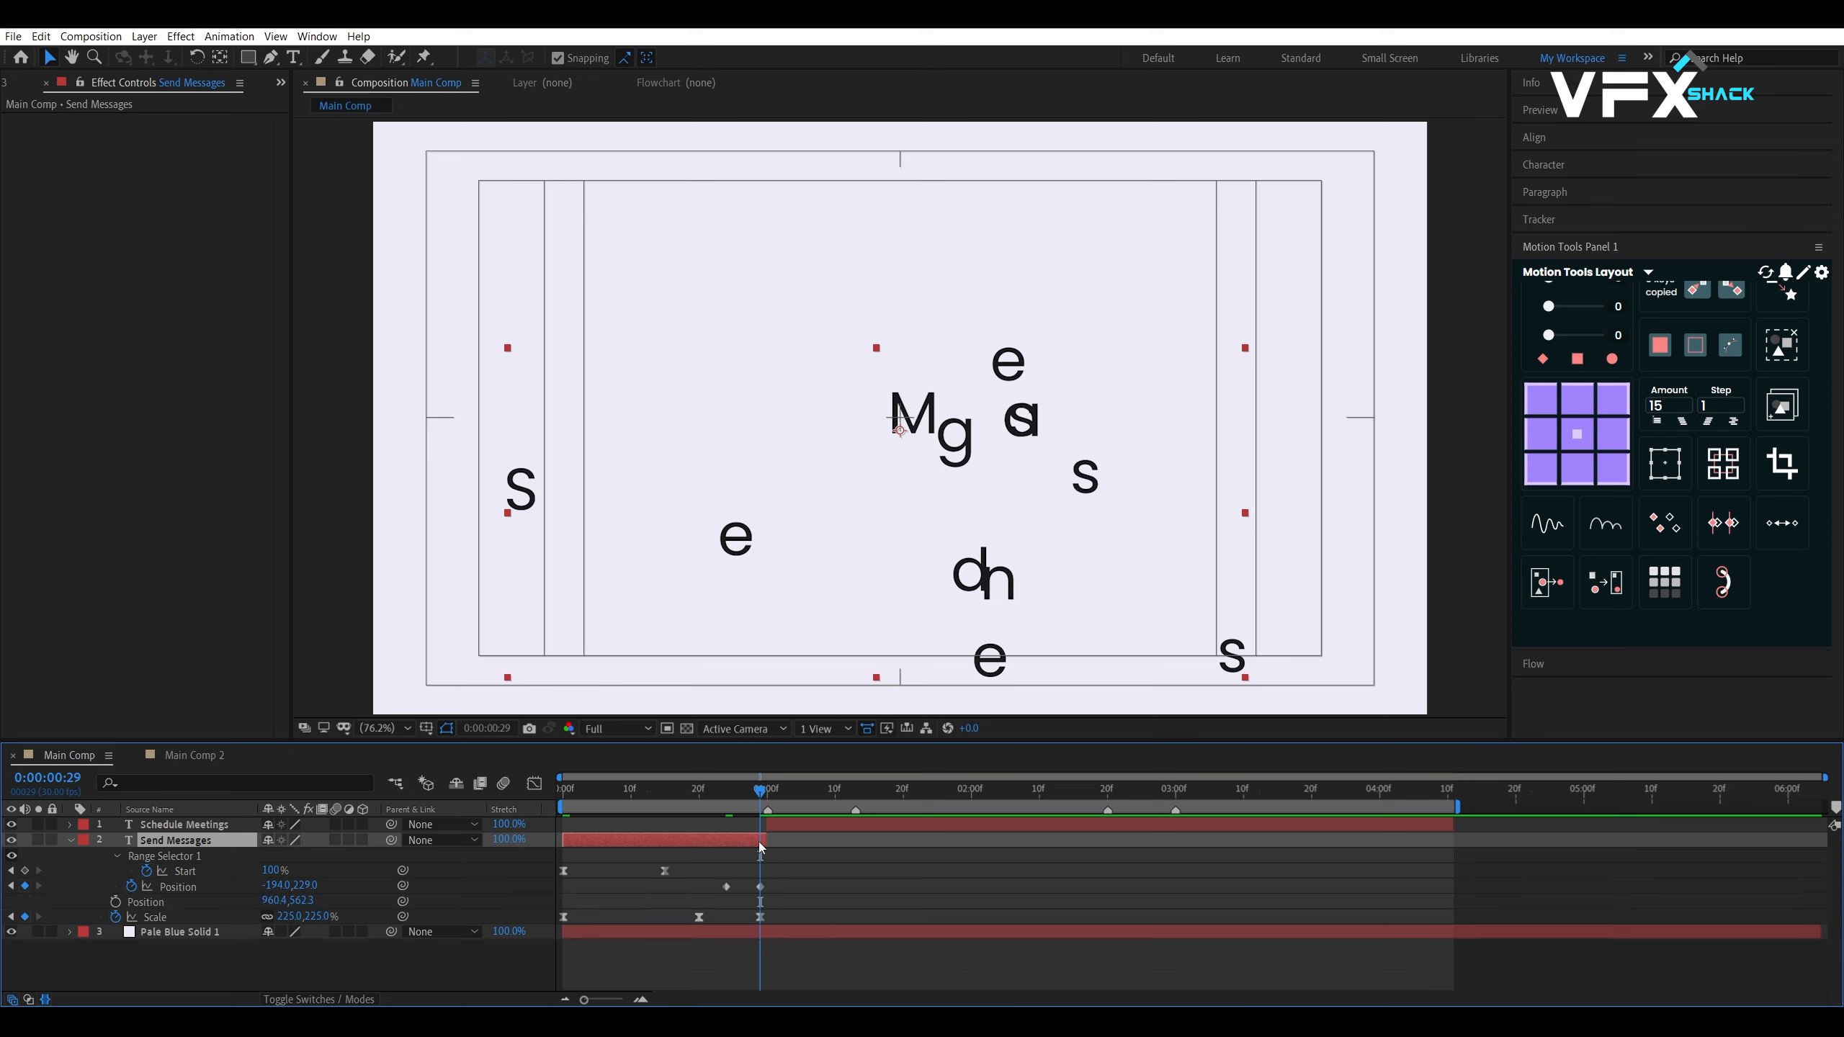
{"action": "left_click", "coordinate": [115, 903]}
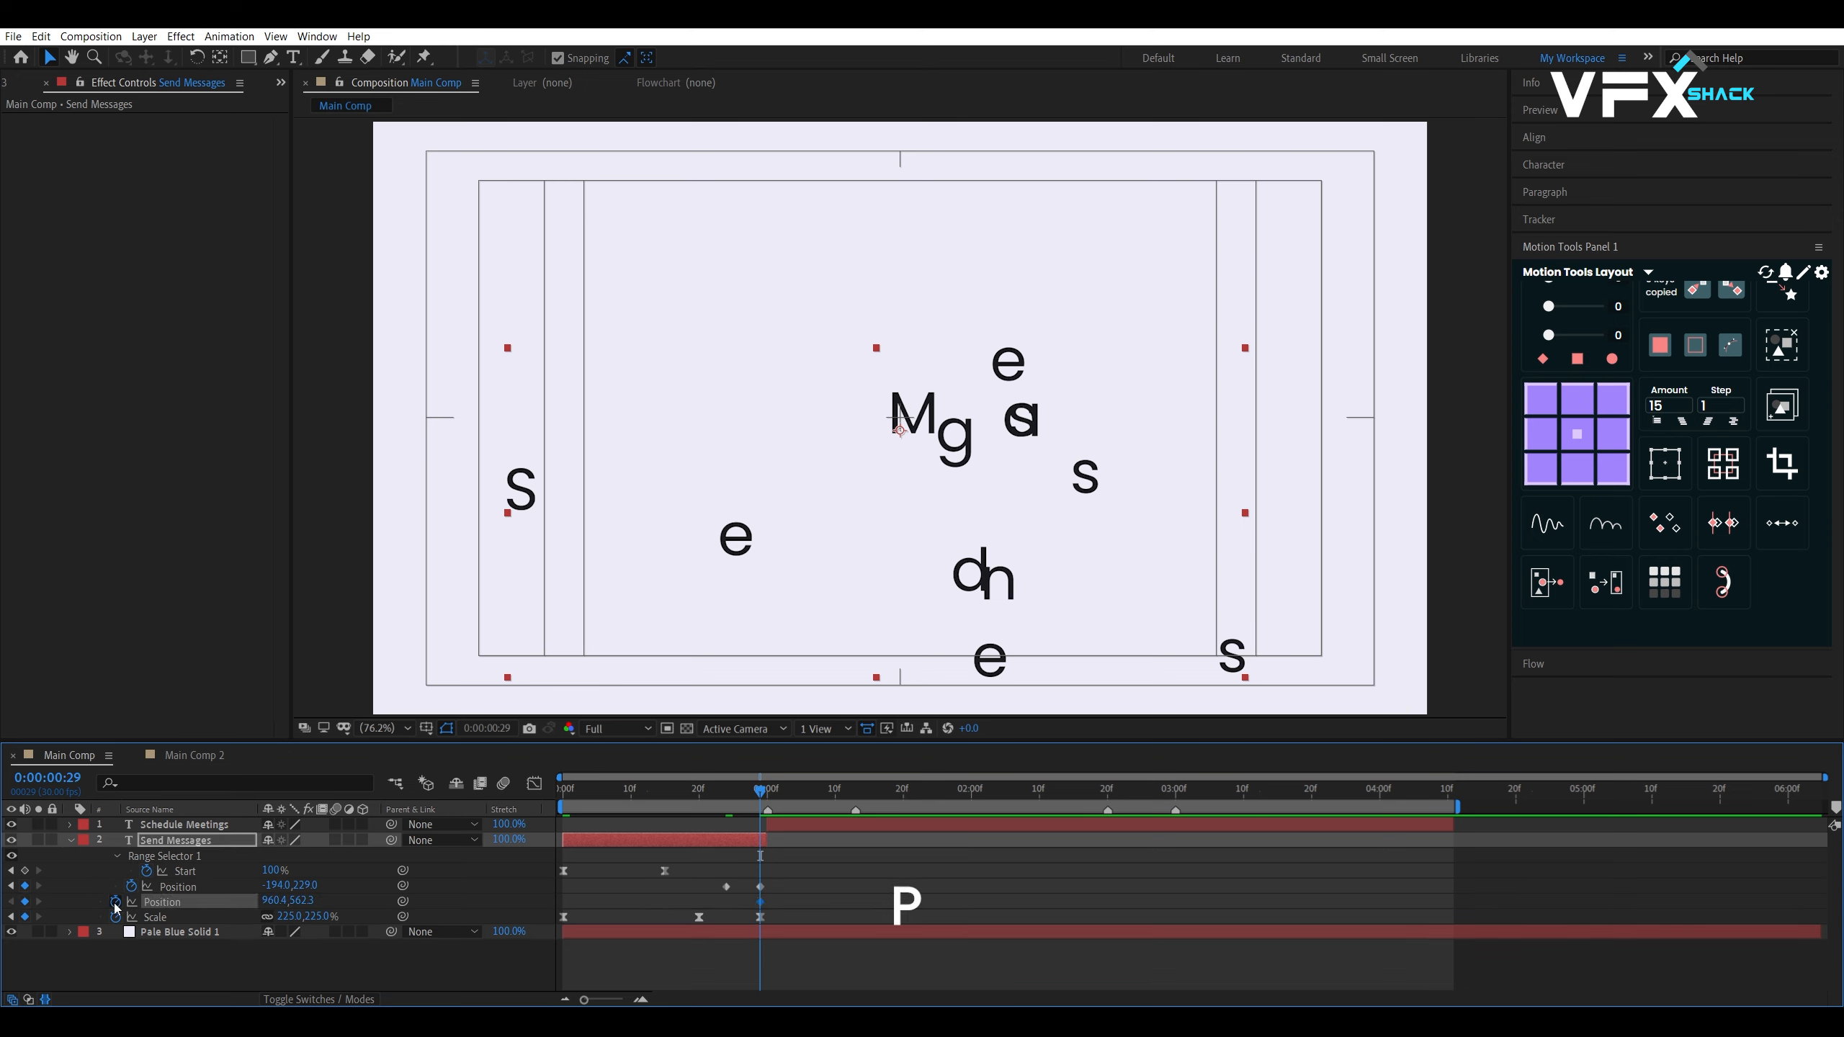
{"action": "key", "text": "j"}
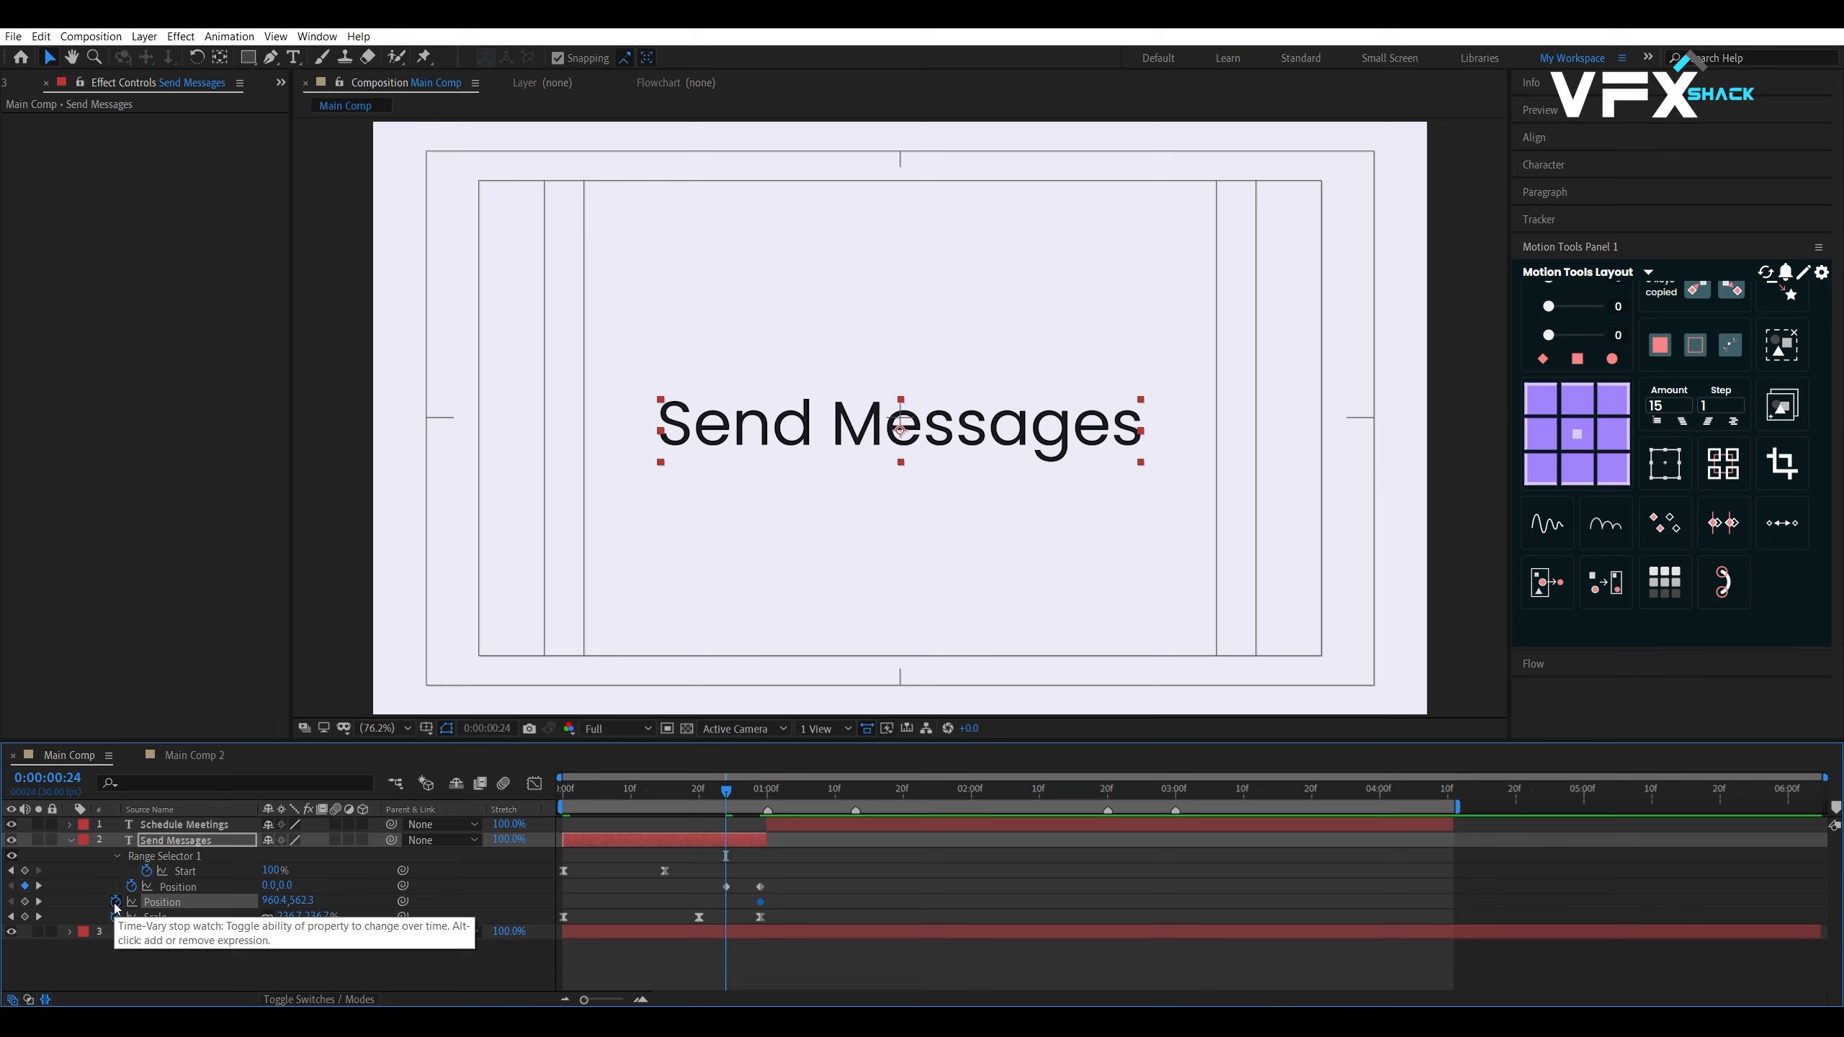
{"action": "left_click", "coordinate": [24, 901]}
{"action": "left_click", "coordinate": [38, 902]}
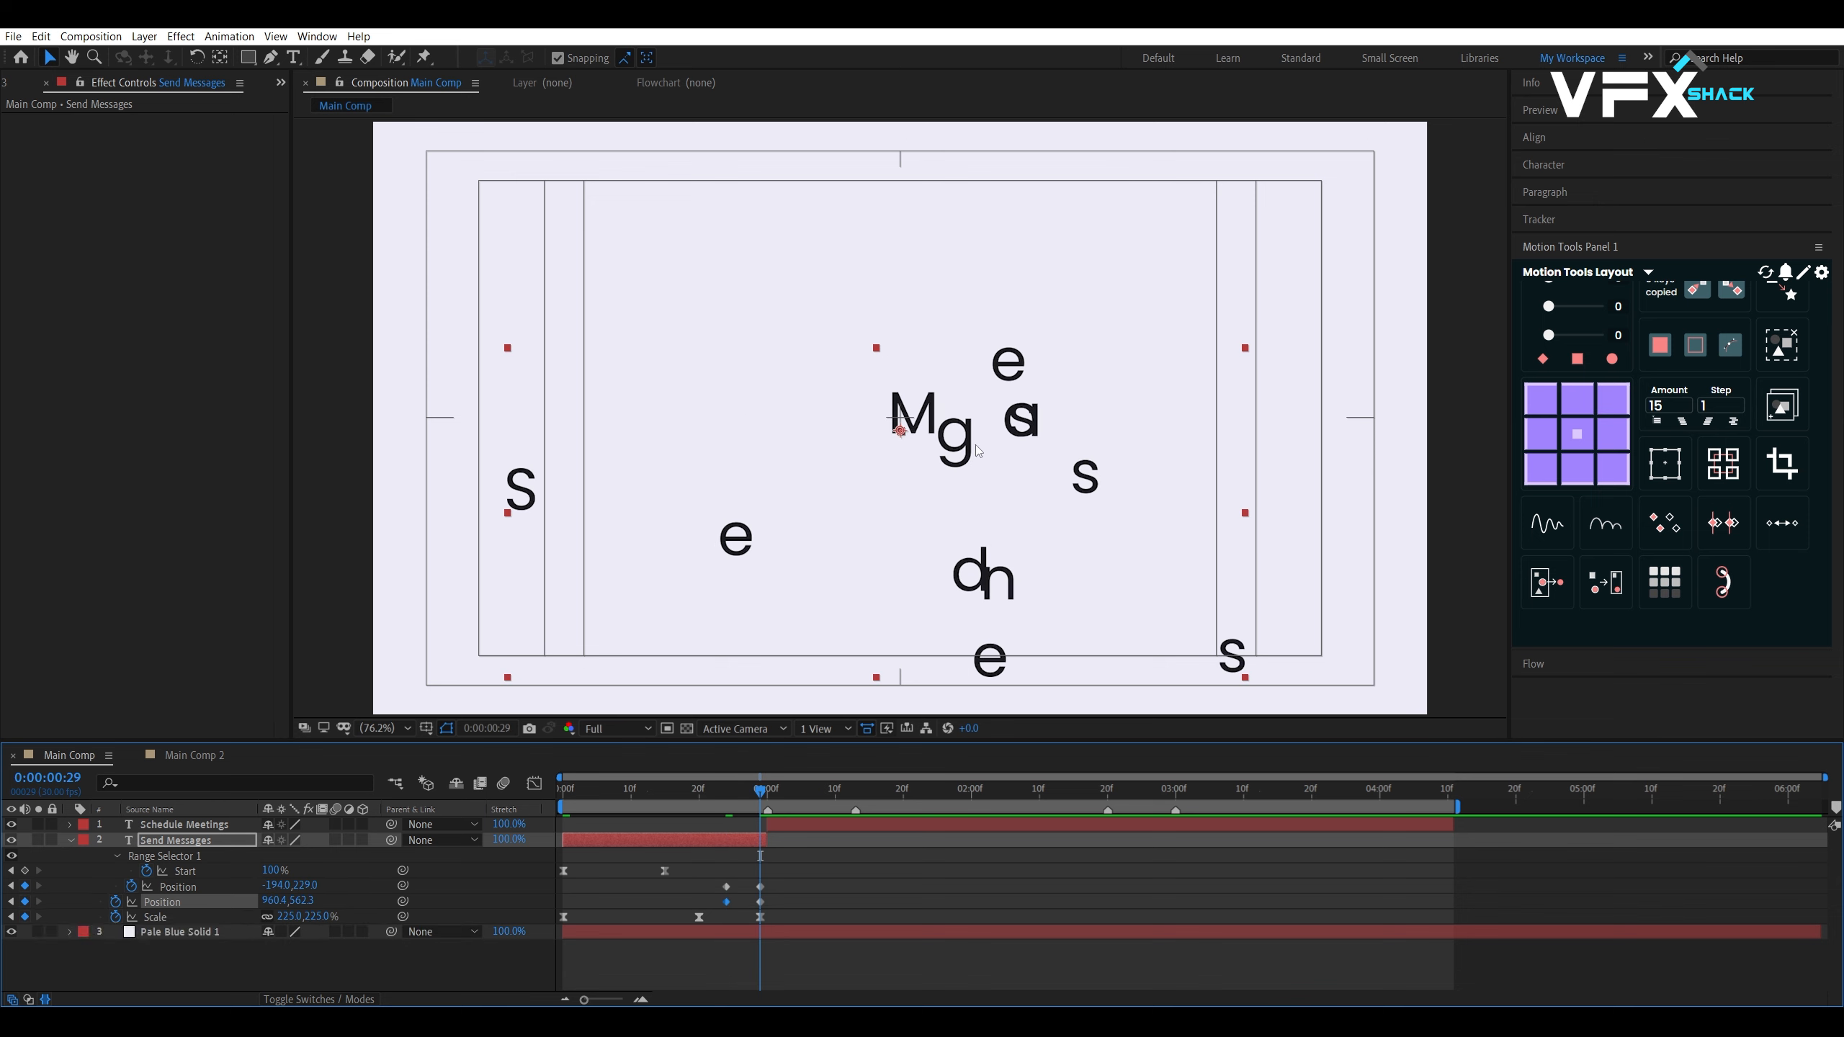
{"action": "left_click_drag", "start_coordinate": [952, 552], "coordinate": [991, 458]}
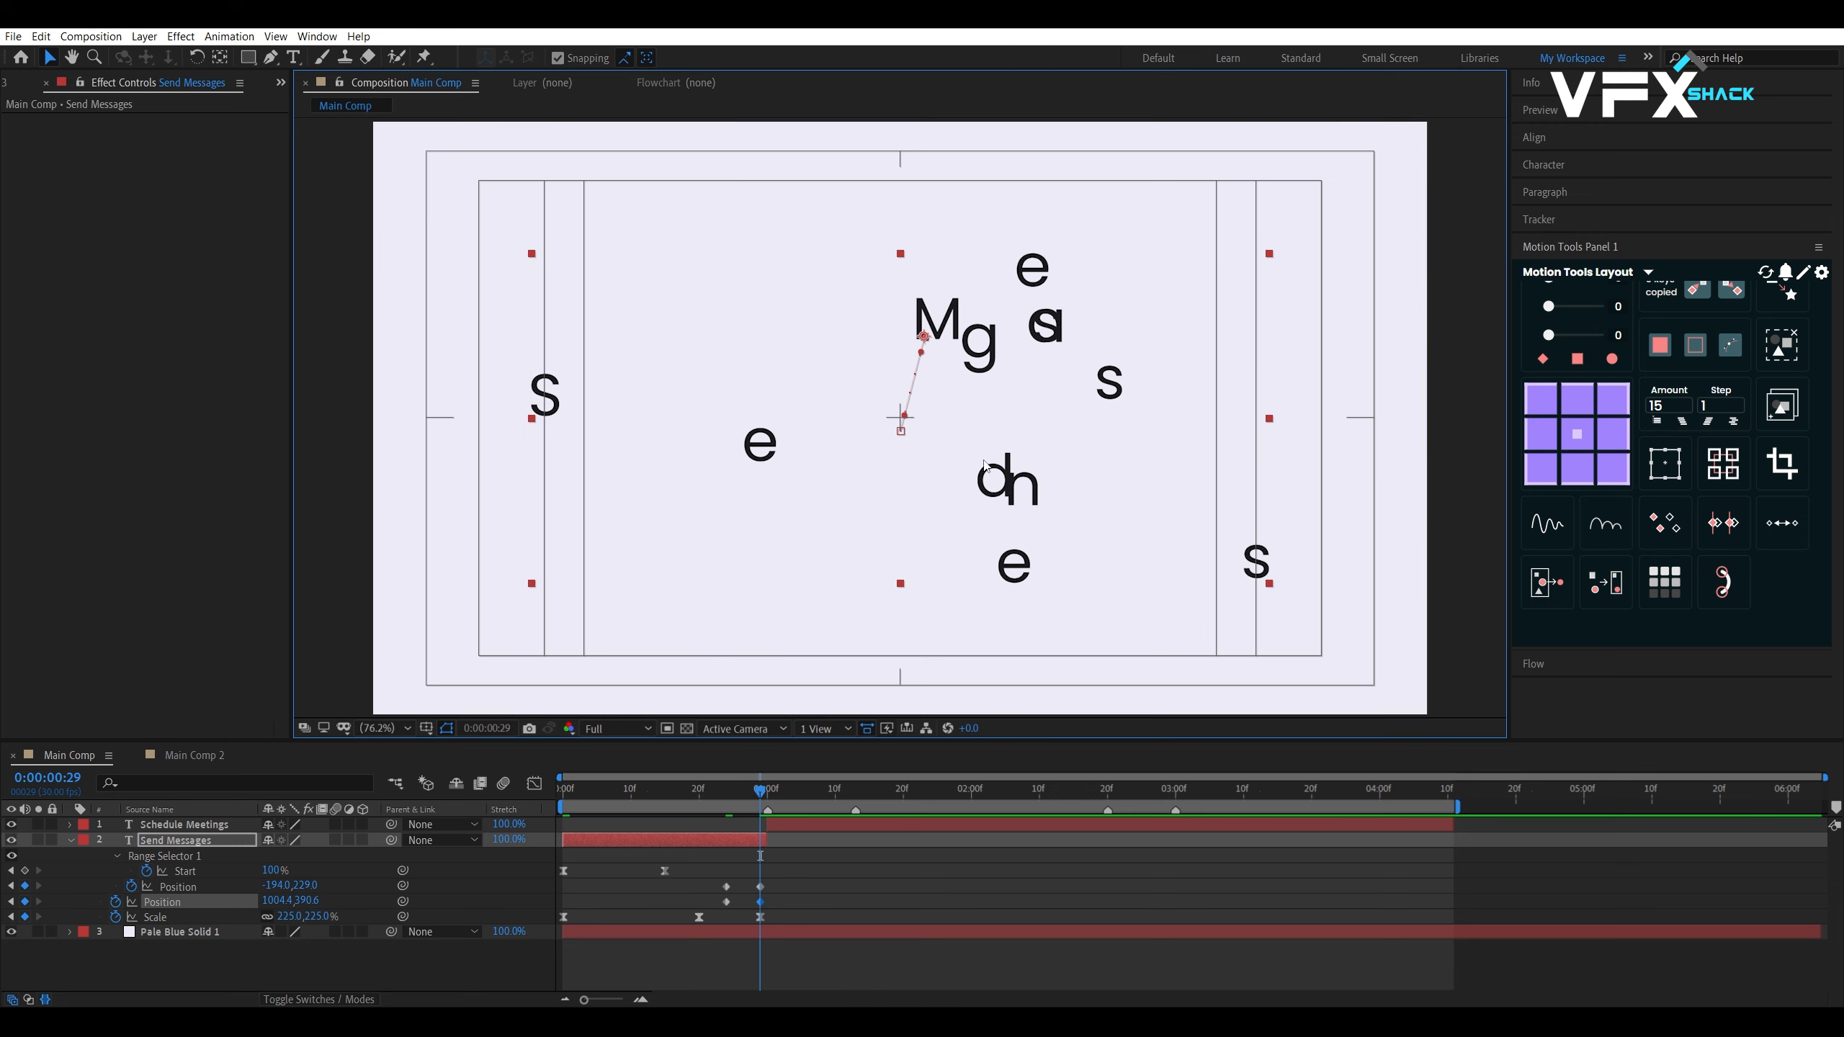
Apply Easy Ease to the animator and transform Position keyframes of Send Messages and preview the animation from the start
{"action": "left_click_drag", "start_coordinate": [771, 781], "coordinate": [706, 798]}
{"action": "left_click_drag", "start_coordinate": [691, 878], "coordinate": [801, 905]}
{"action": "key", "text": "F9"}
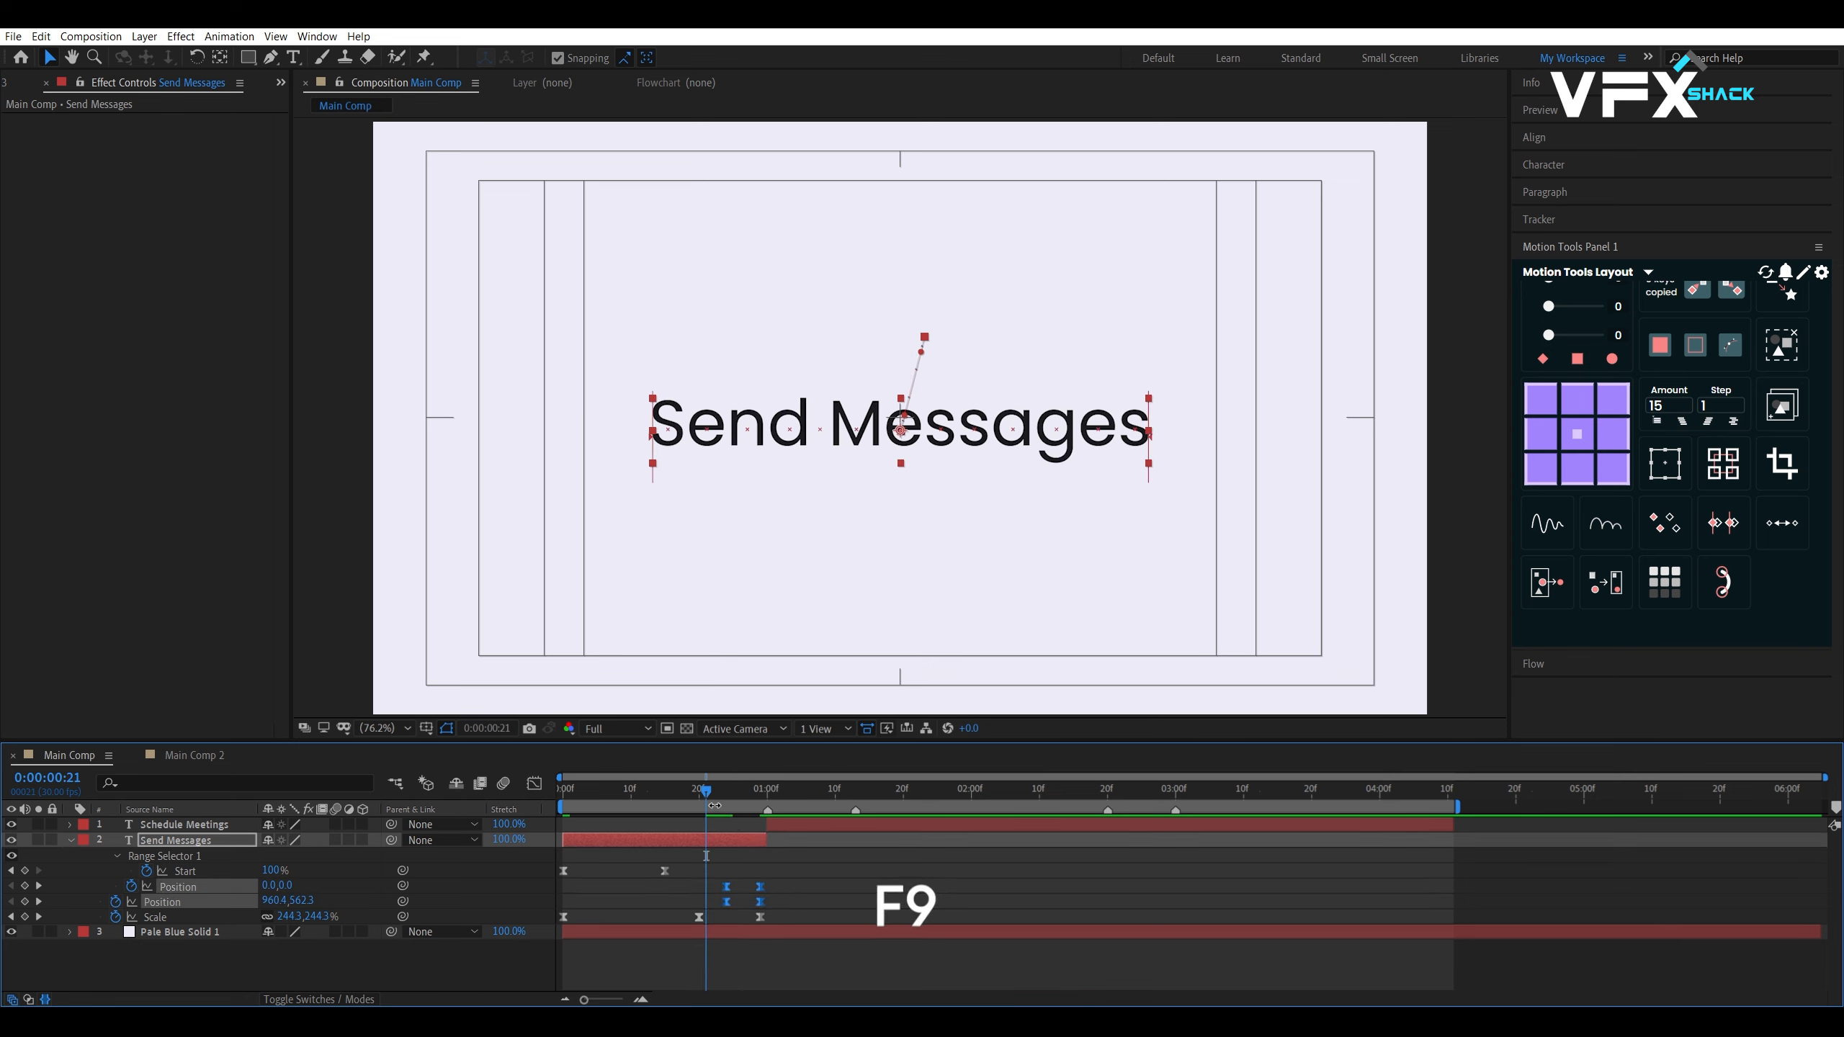
{"action": "left_click_drag", "start_coordinate": [671, 792], "coordinate": [386, 796]}
{"action": "key", "text": "space"}
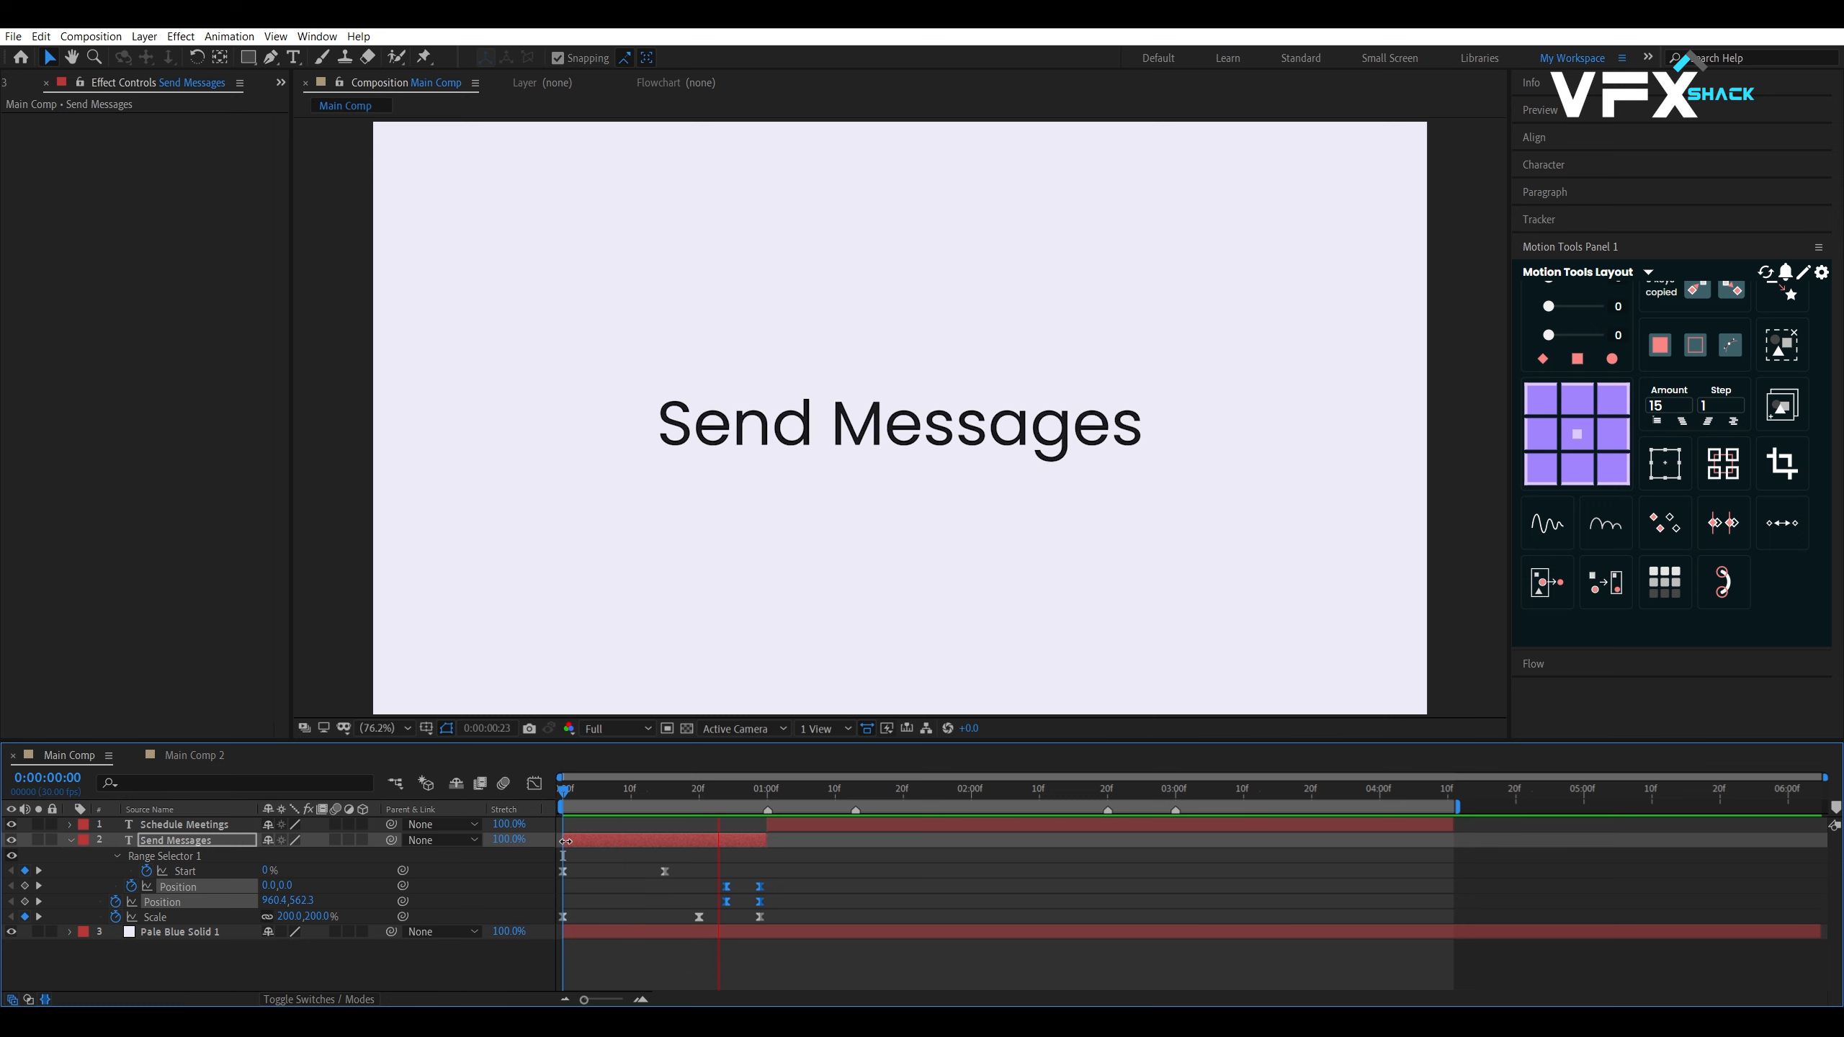
Set the Send Messages layer's Scale to 200% at 0:00:00:29, preview the animation and save the project
{"action": "left_click_drag", "start_coordinate": [763, 800], "coordinate": [761, 800]}
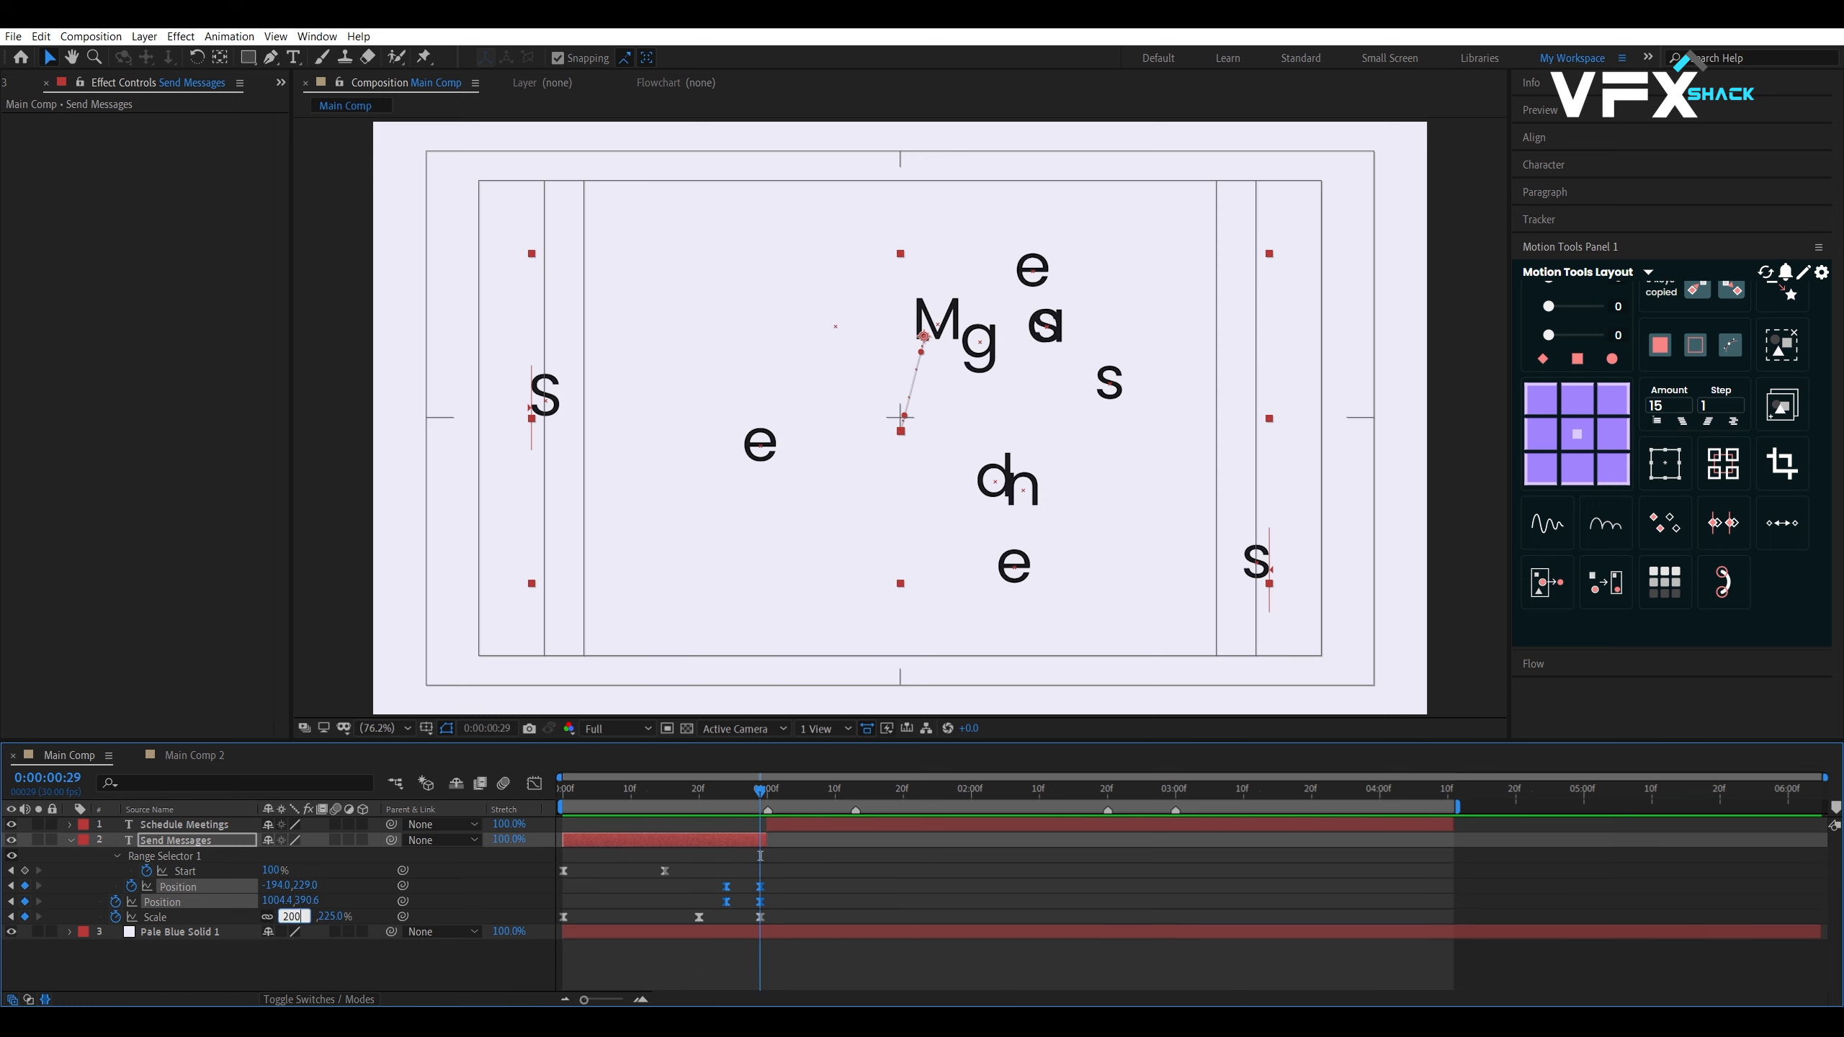
{"action": "key", "text": "Return"}
{"action": "left_click", "coordinate": [617, 790]}
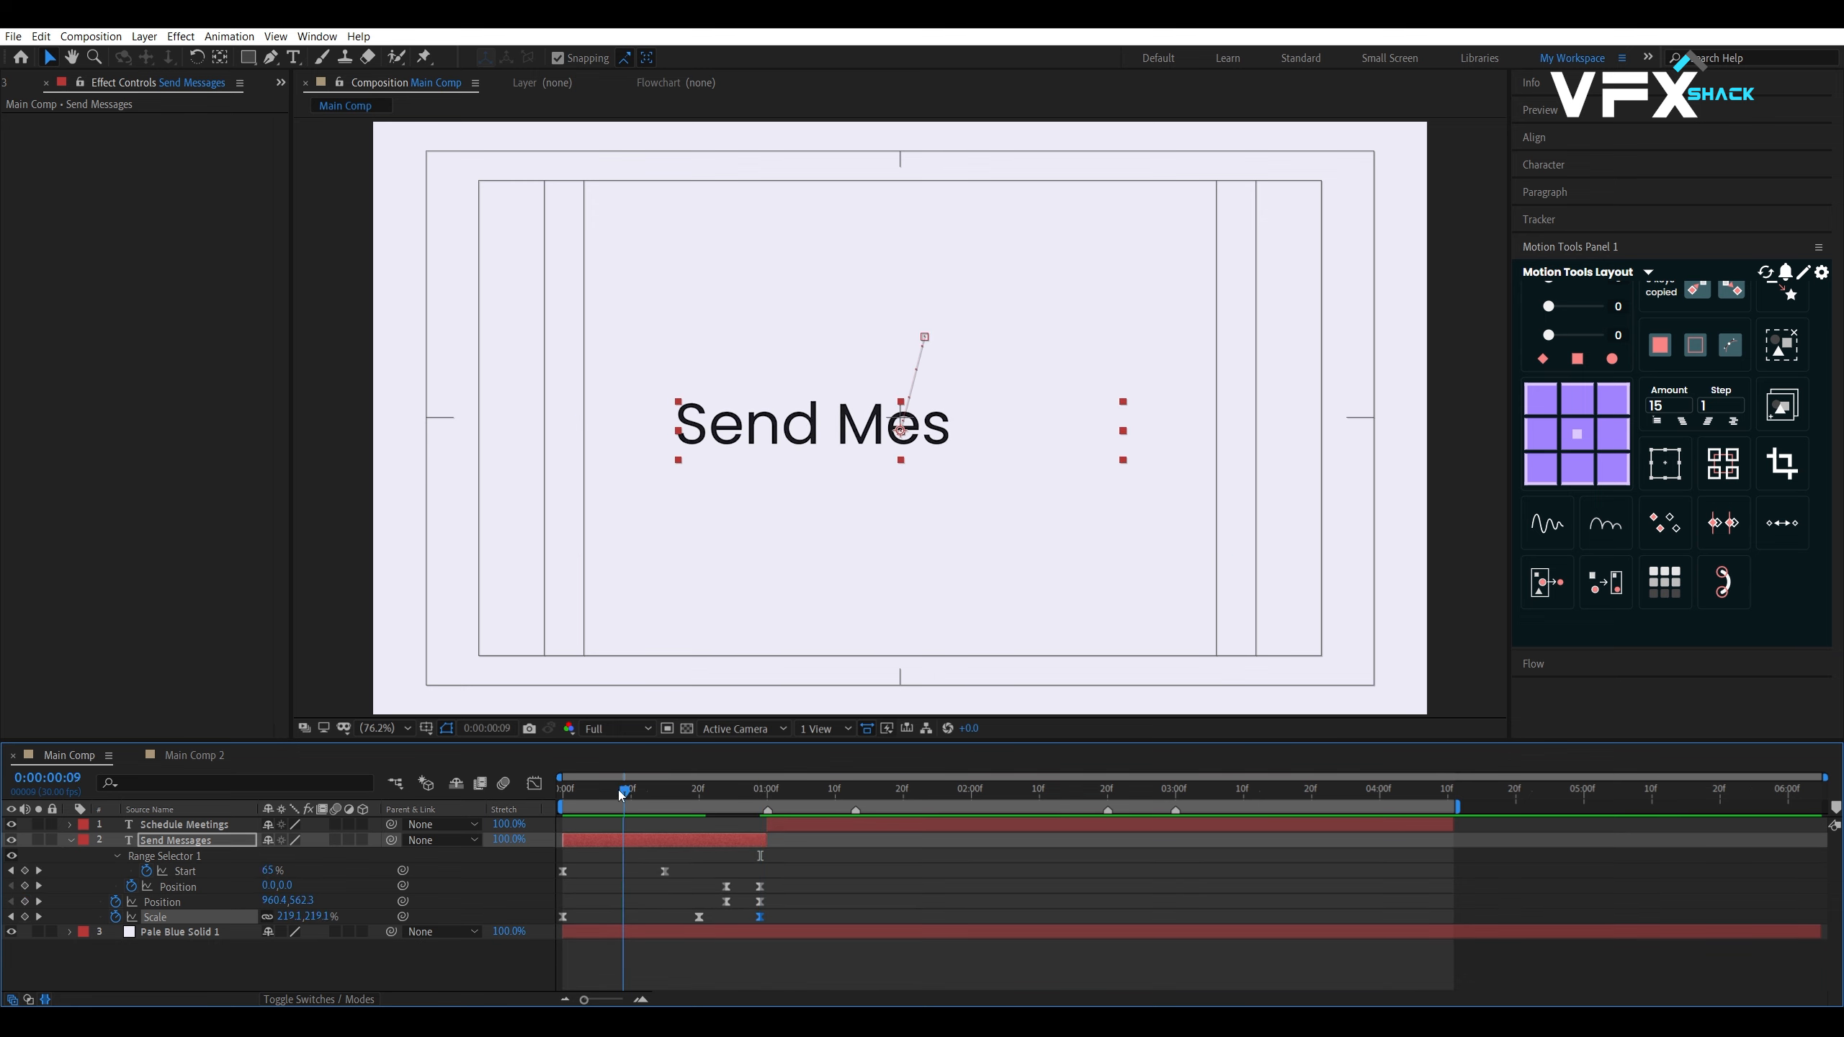
{"action": "key", "text": "space"}
{"action": "left_click_drag", "start_coordinate": [617, 790], "coordinate": [771, 797]}
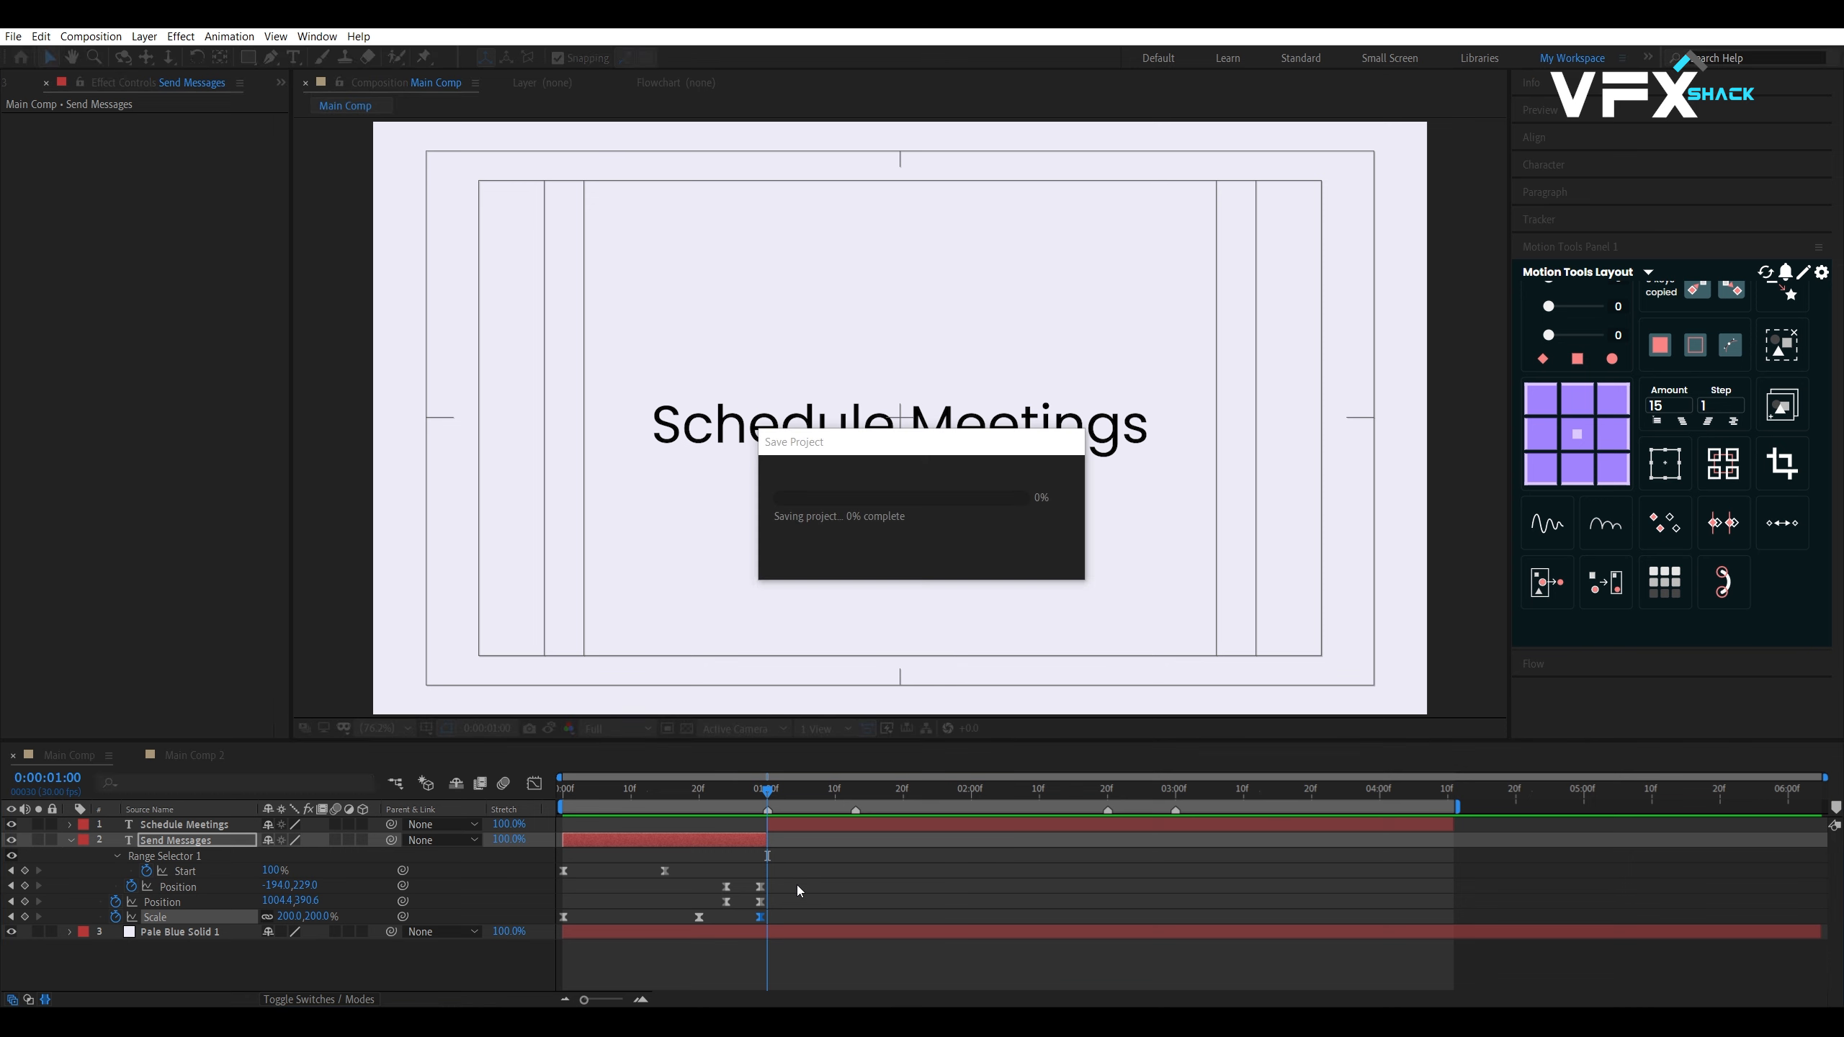
Collapse the Send Messages layer and create shapes from the Schedule Meetings text layer
{"action": "left_click", "coordinate": [71, 840]}
{"action": "left_click", "coordinate": [804, 824]}
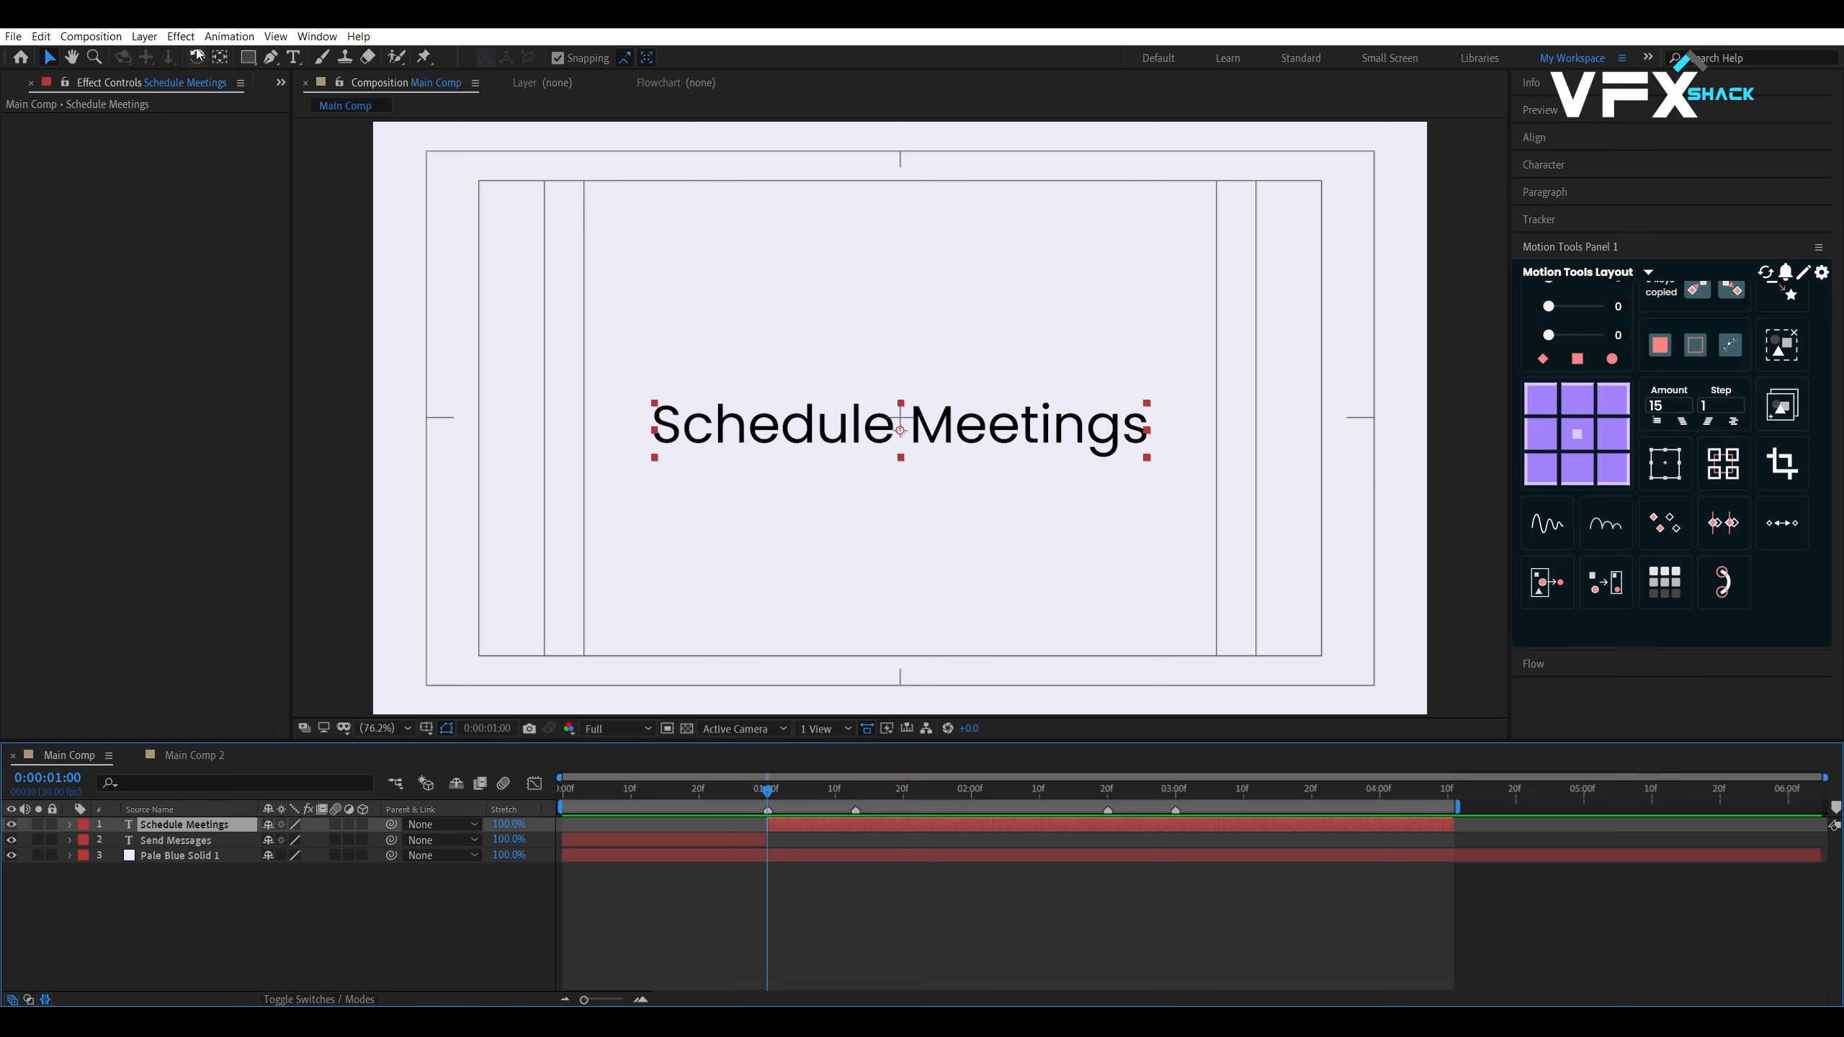
{"action": "left_click", "coordinate": [144, 36]}
{"action": "mouse_move", "coordinate": [201, 494]}
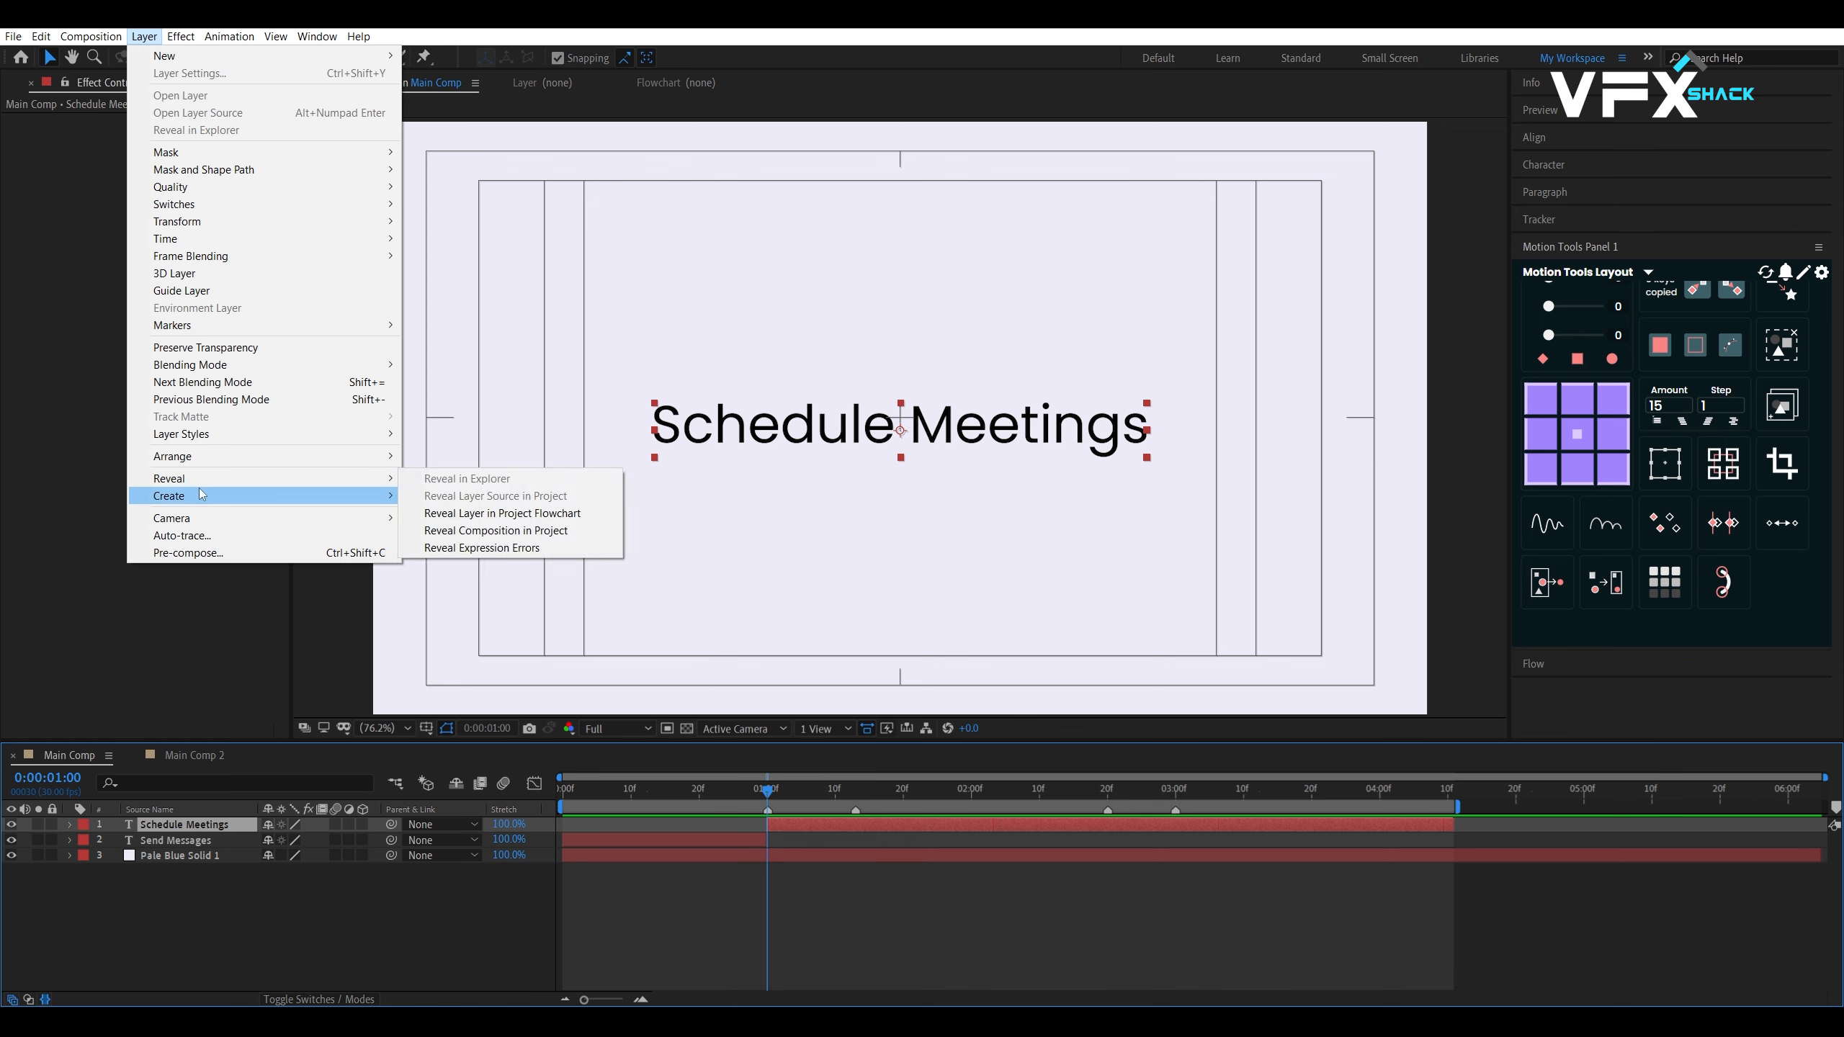
{"action": "left_click", "coordinate": [447, 514]}
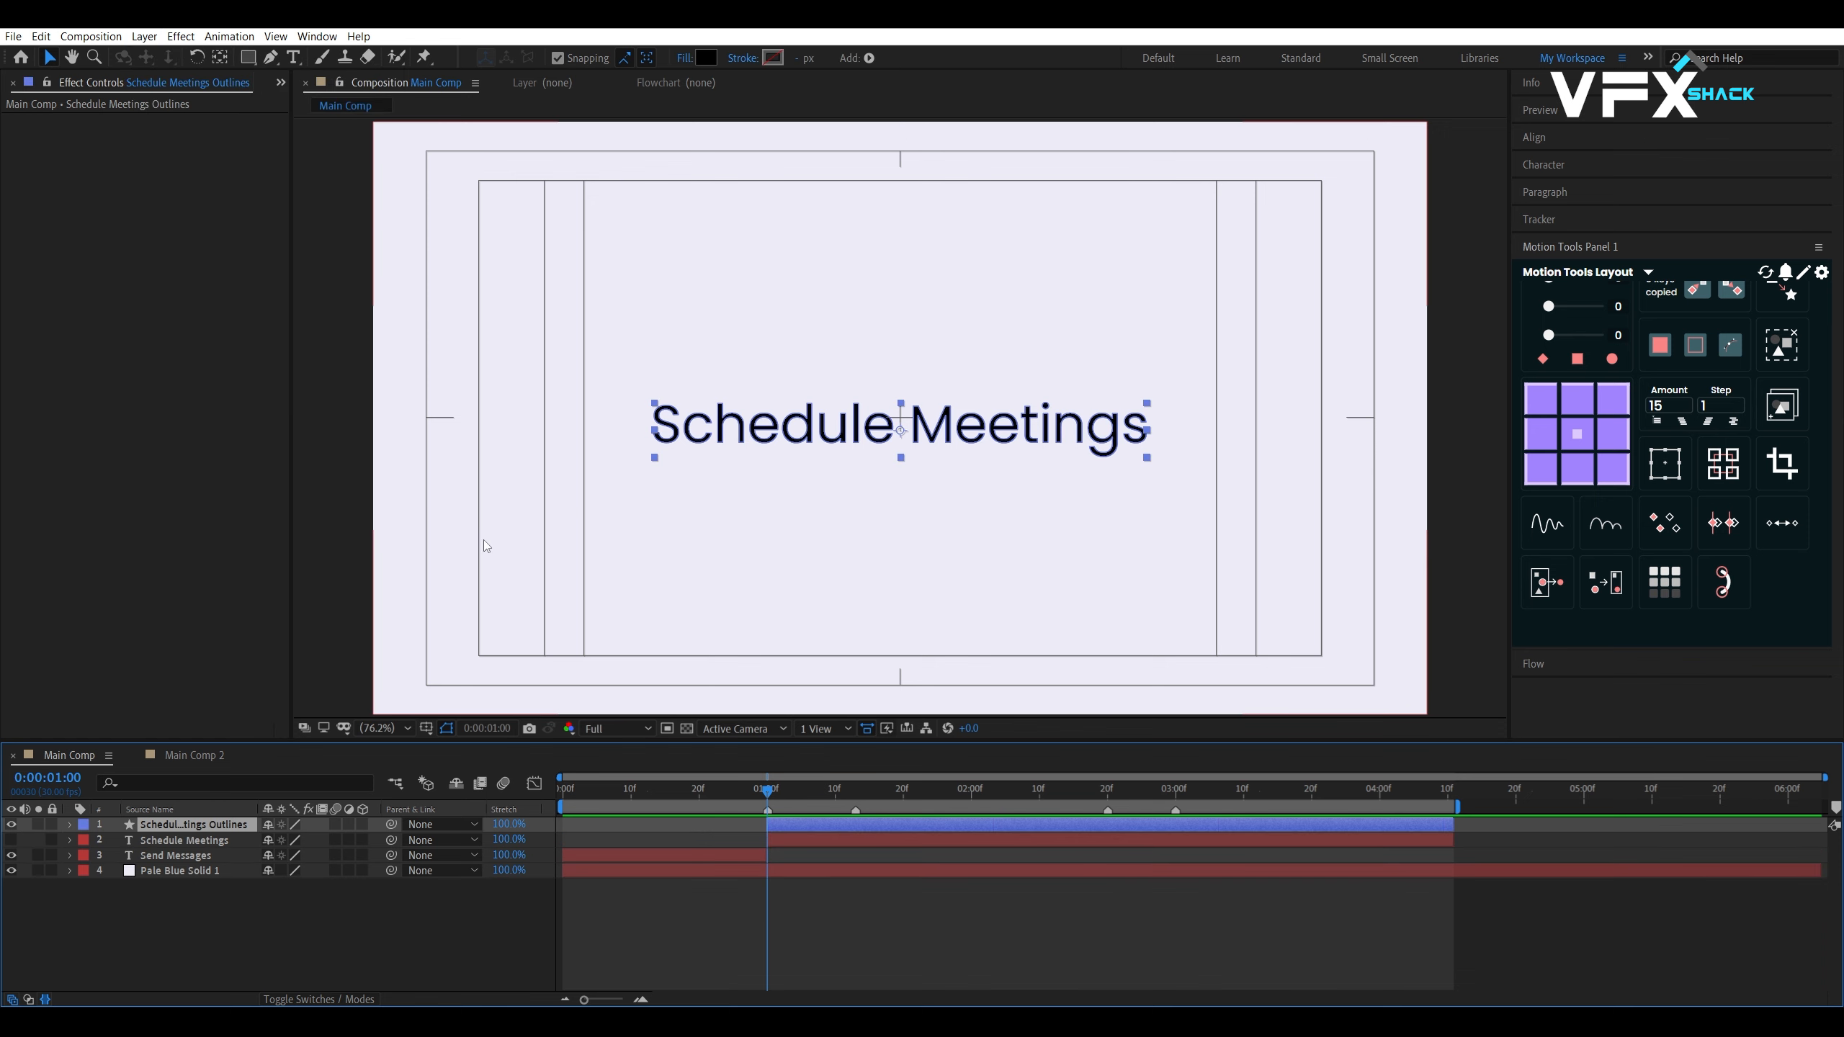
Check the letter groups in the Schedule Meetings outlines and explode the shape layer into separate letter layers
{"action": "left_click", "coordinate": [69, 824]}
{"action": "left_click", "coordinate": [87, 841]}
{"action": "left_click", "coordinate": [154, 866]}
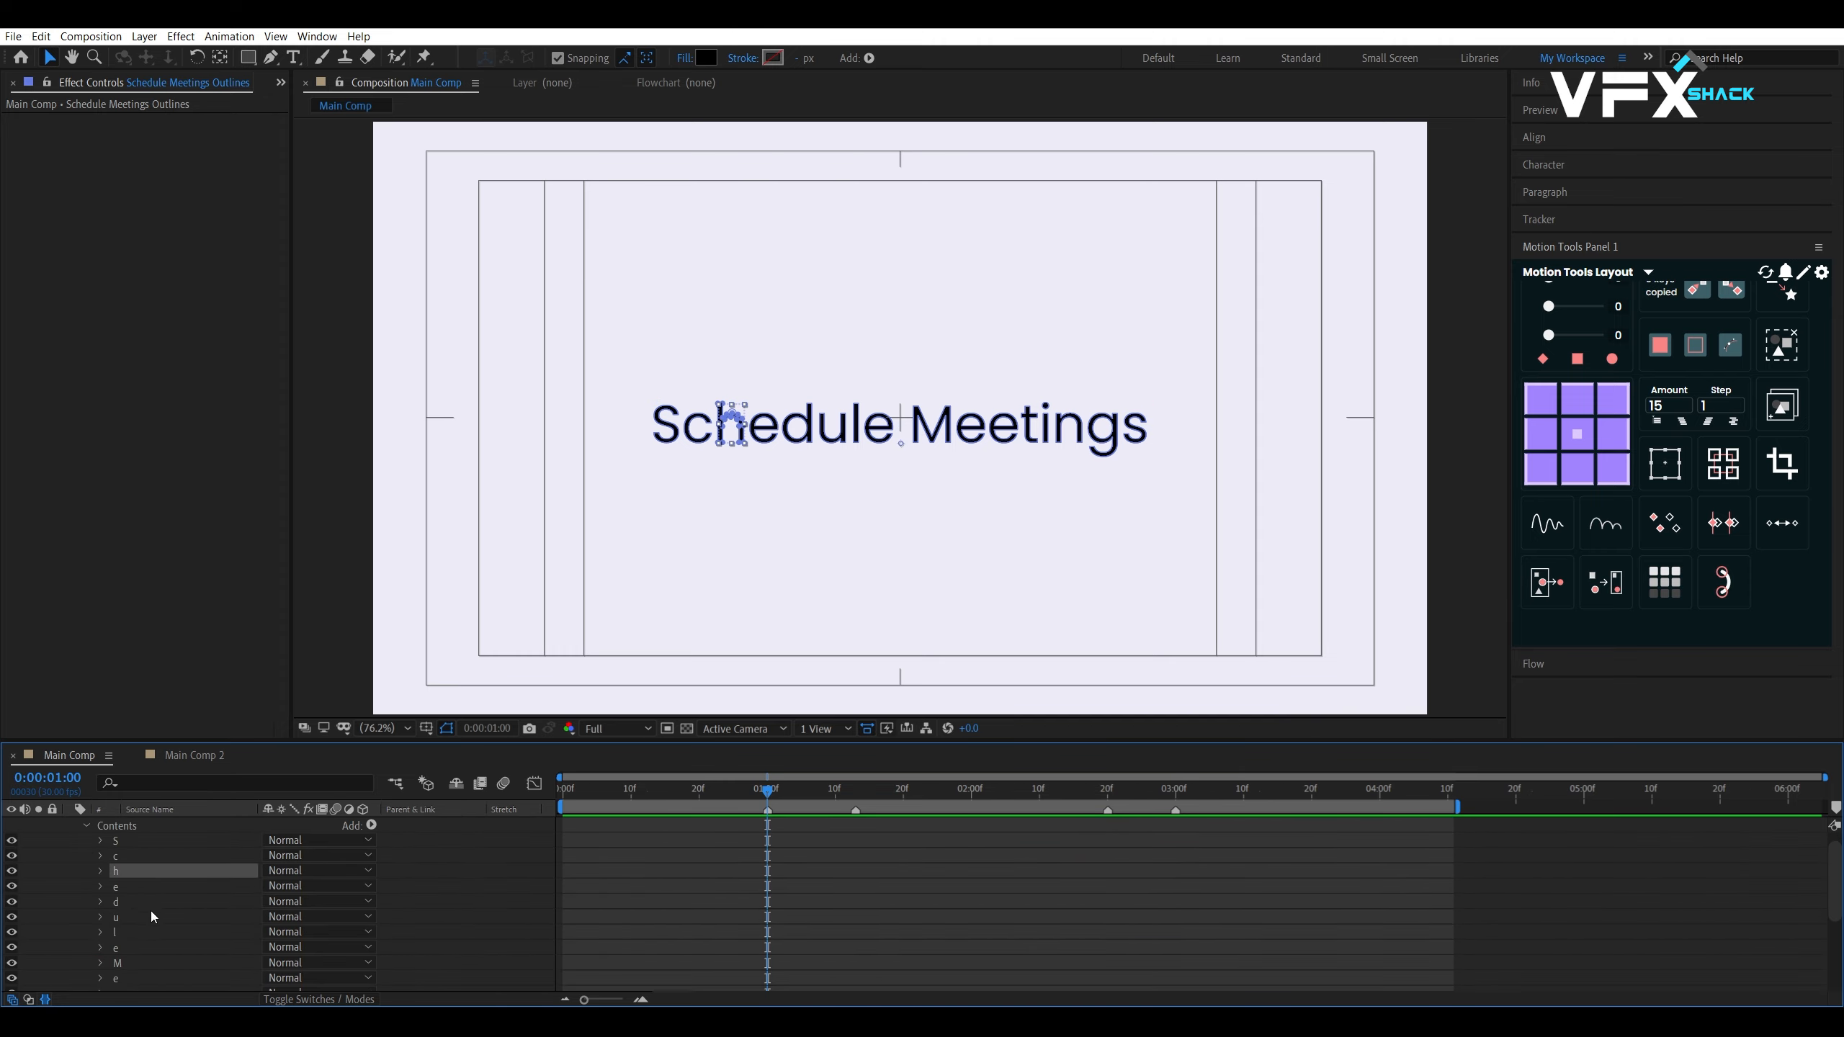
{"action": "left_click", "coordinate": [148, 914]}
{"action": "scroll", "coordinate": [101, 871], "scroll_direction": "up", "scroll_amount": 1}
{"action": "left_click", "coordinate": [72, 825]}
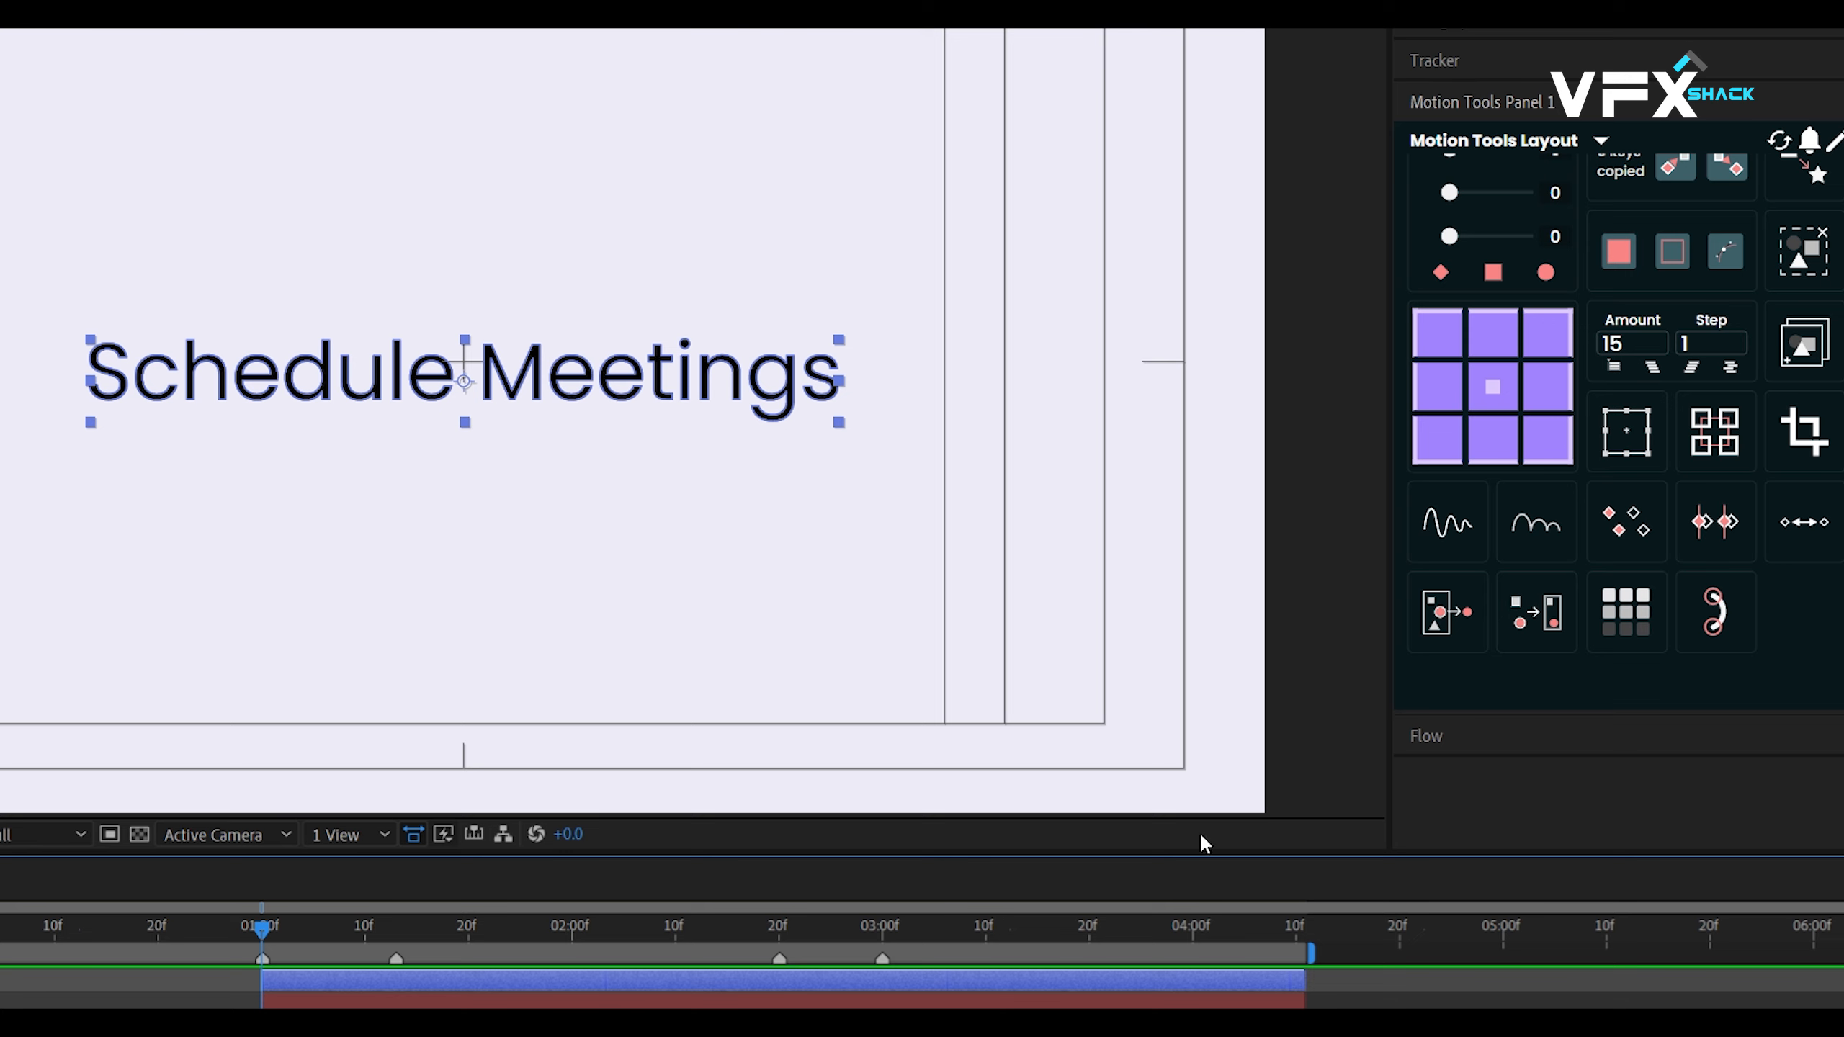
{"action": "left_click", "coordinate": [1441, 624]}
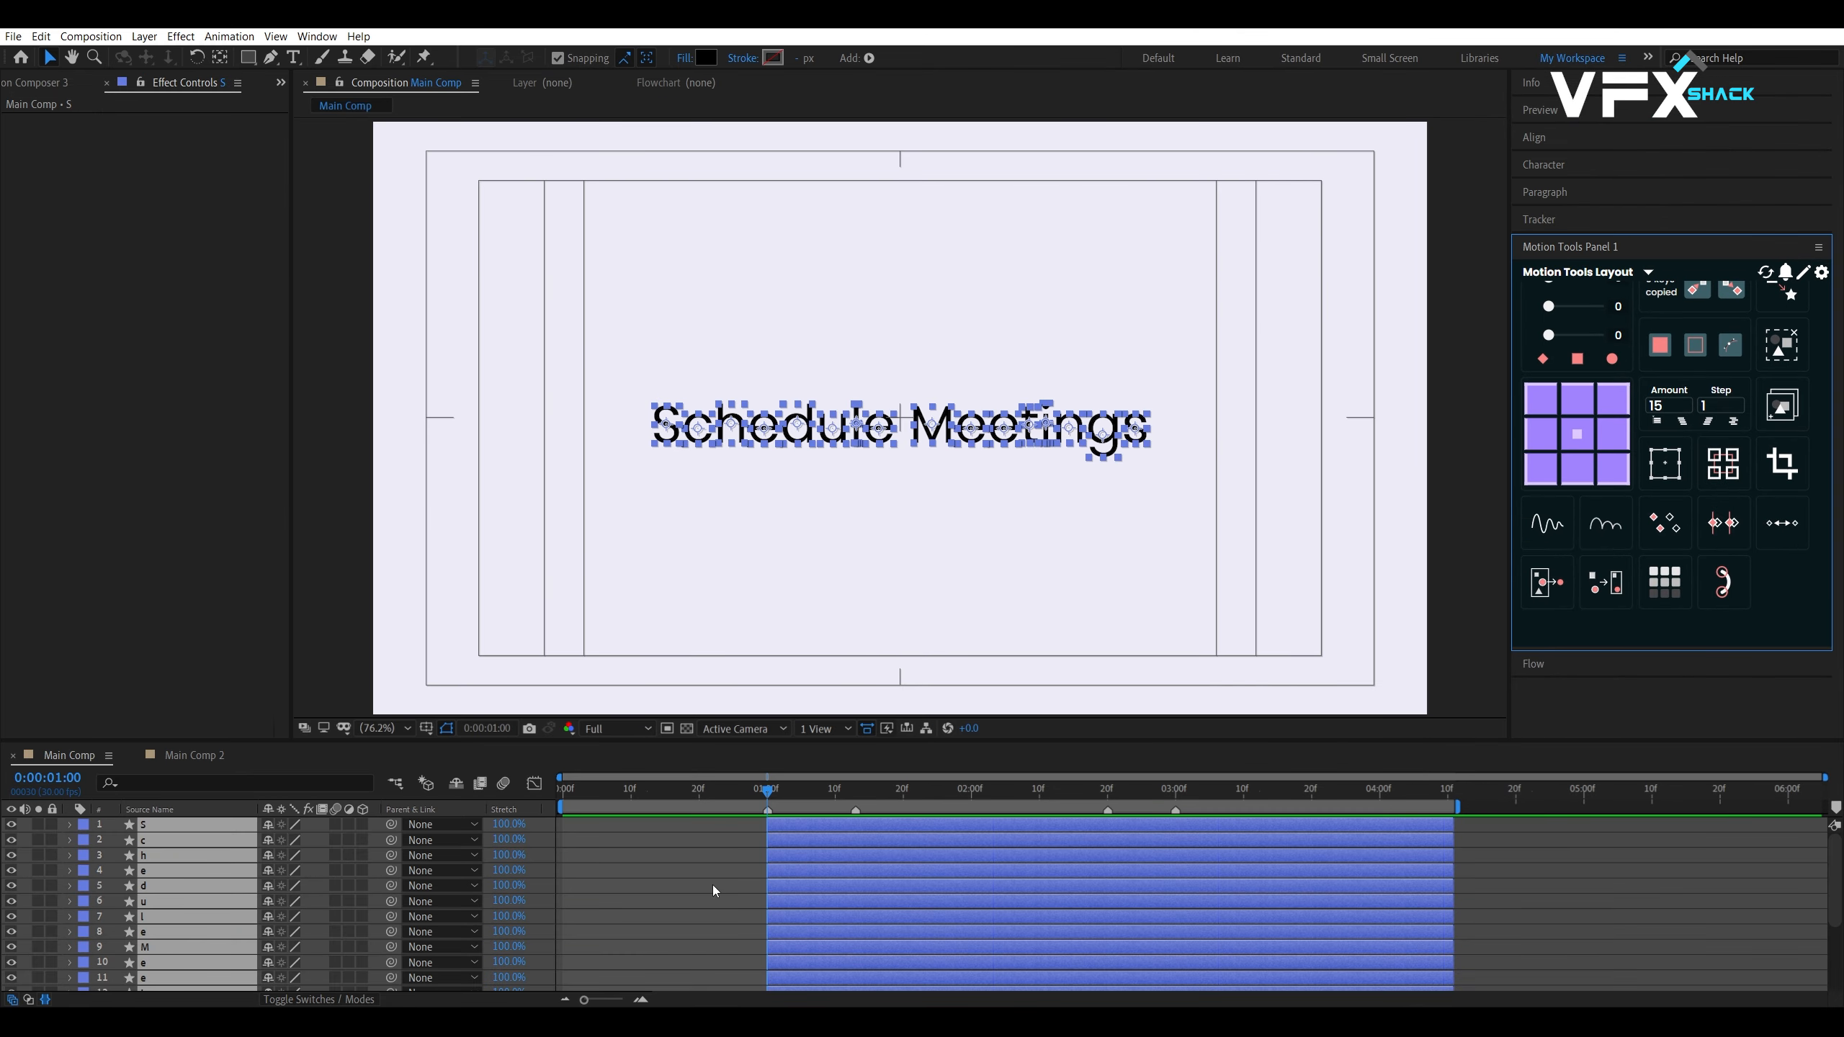
Add Position, Scale and Rotation keyframes to all the Schedule Meetings letter layers at 0:00:01:00
{"action": "scroll", "coordinate": [703, 887], "scroll_direction": "down", "scroll_amount": 3}
{"action": "left_click", "coordinate": [1058, 790]}
{"action": "left_click_drag", "start_coordinate": [1031, 796], "coordinate": [835, 801]}
{"action": "key", "text": "p"}
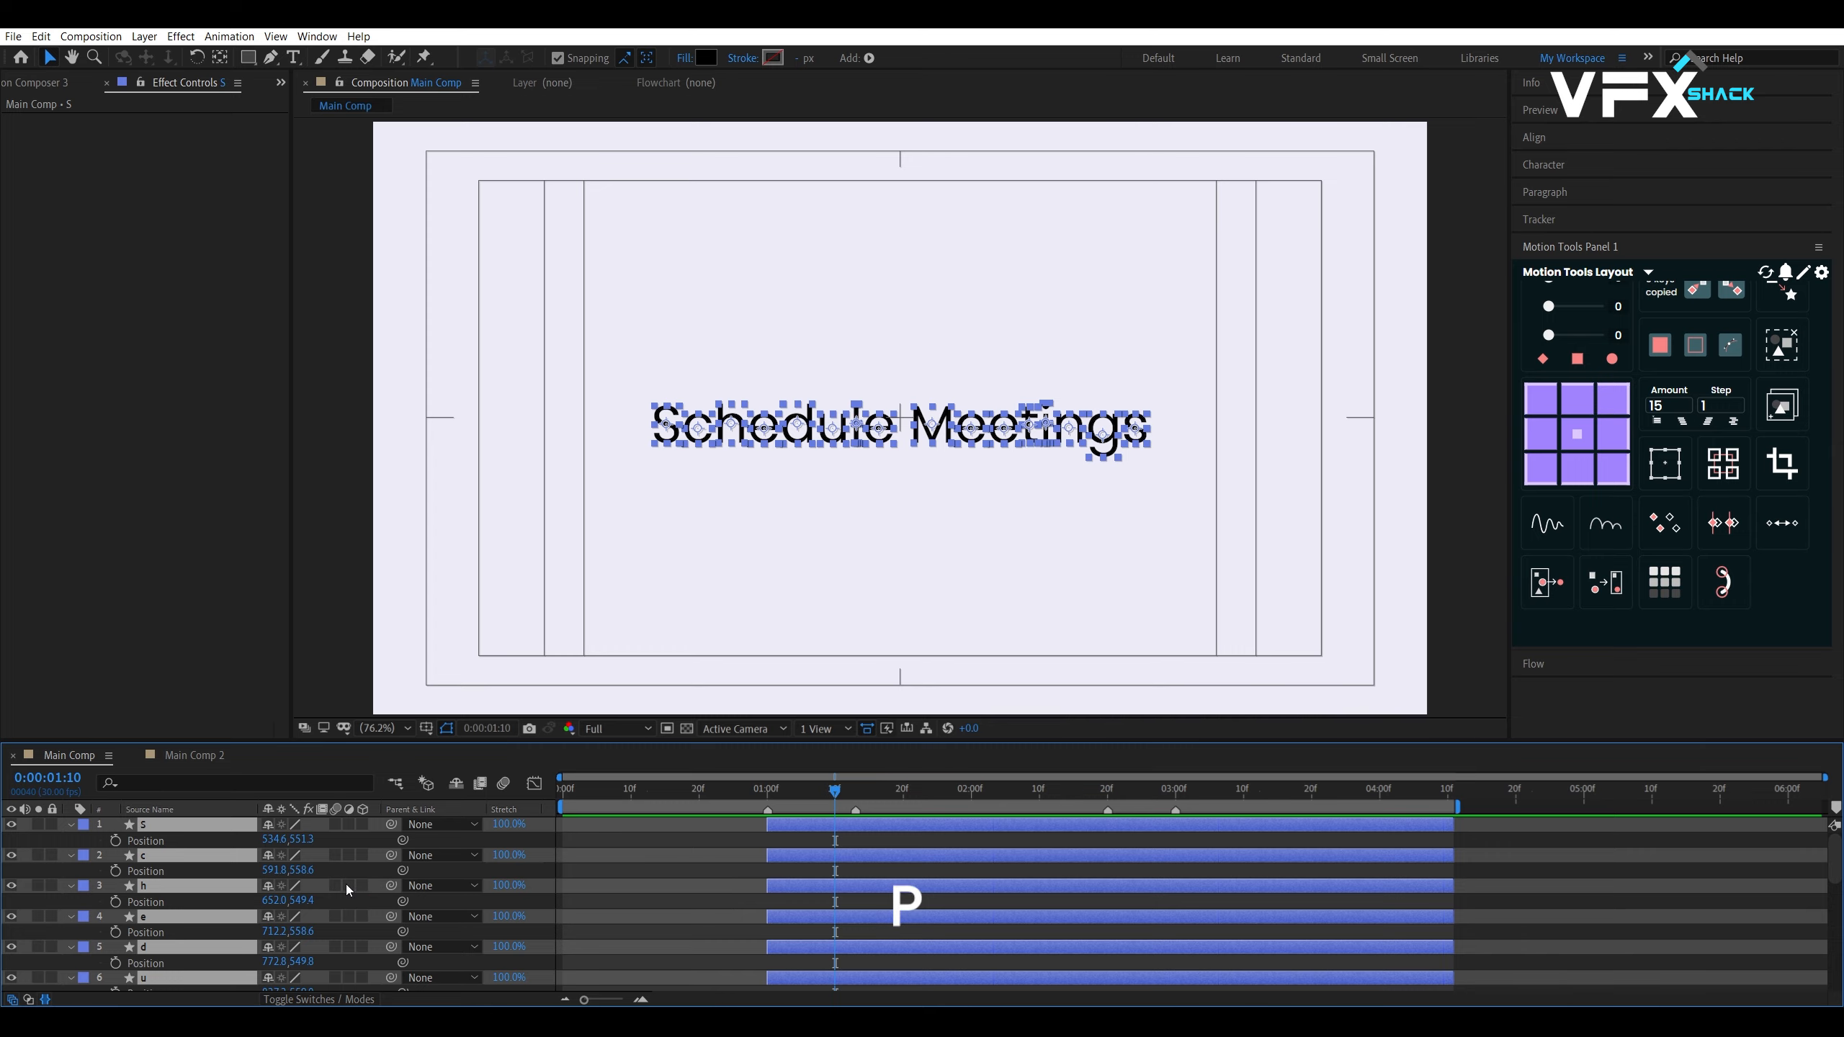
{"action": "key", "text": "shift+s"}
{"action": "key", "text": "shift+r"}
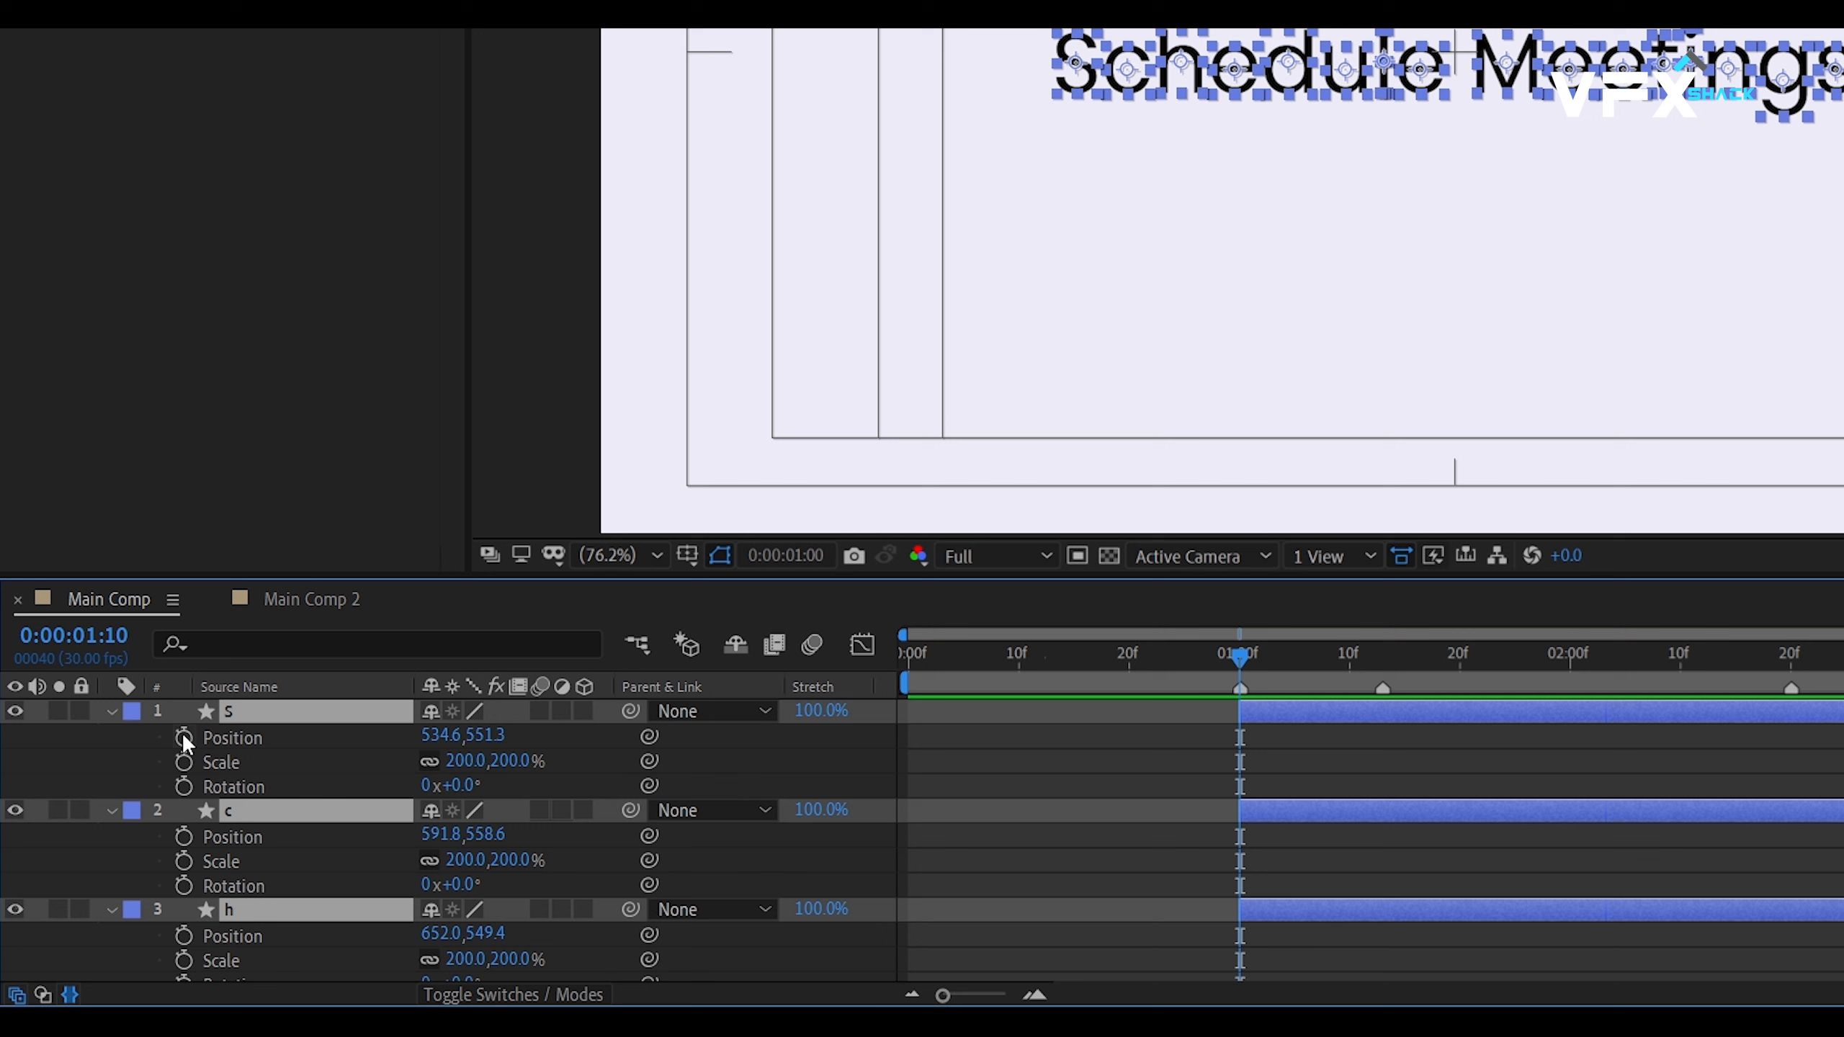
{"action": "left_click", "coordinate": [115, 840]}
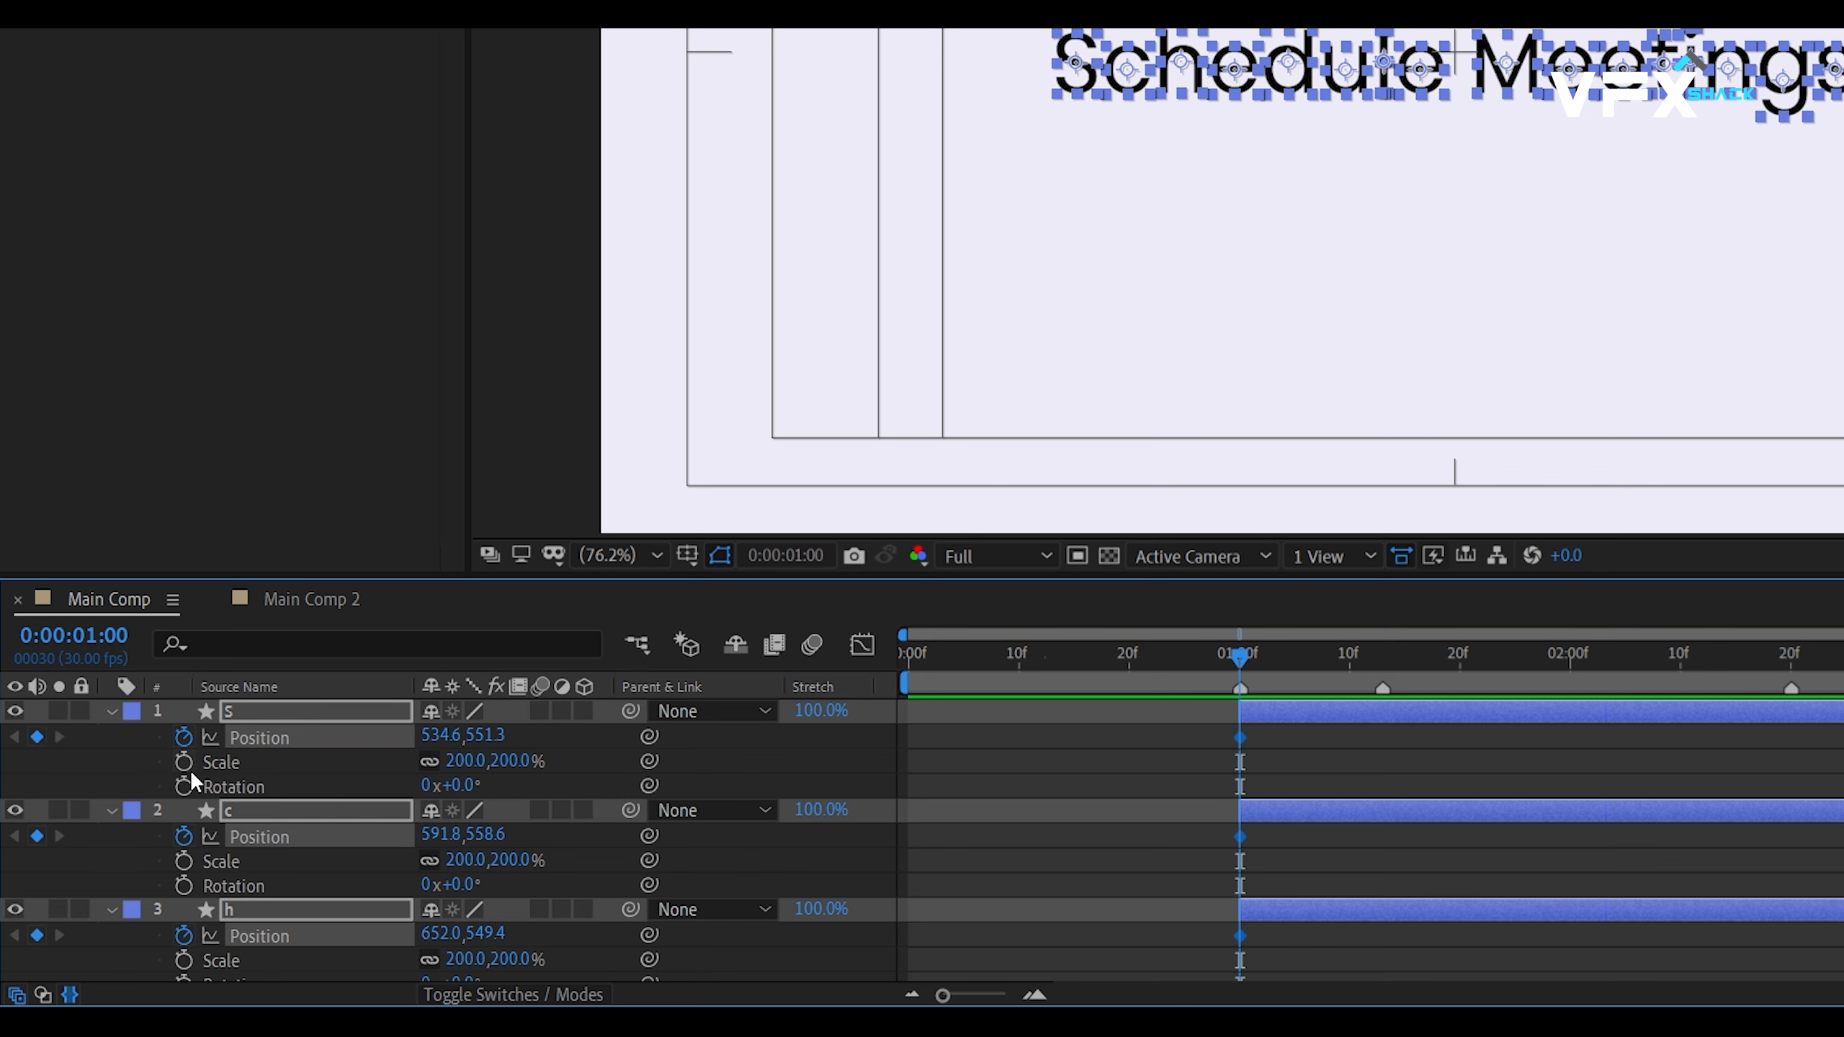
{"action": "left_click", "coordinate": [115, 856]}
{"action": "left_click", "coordinate": [184, 784]}
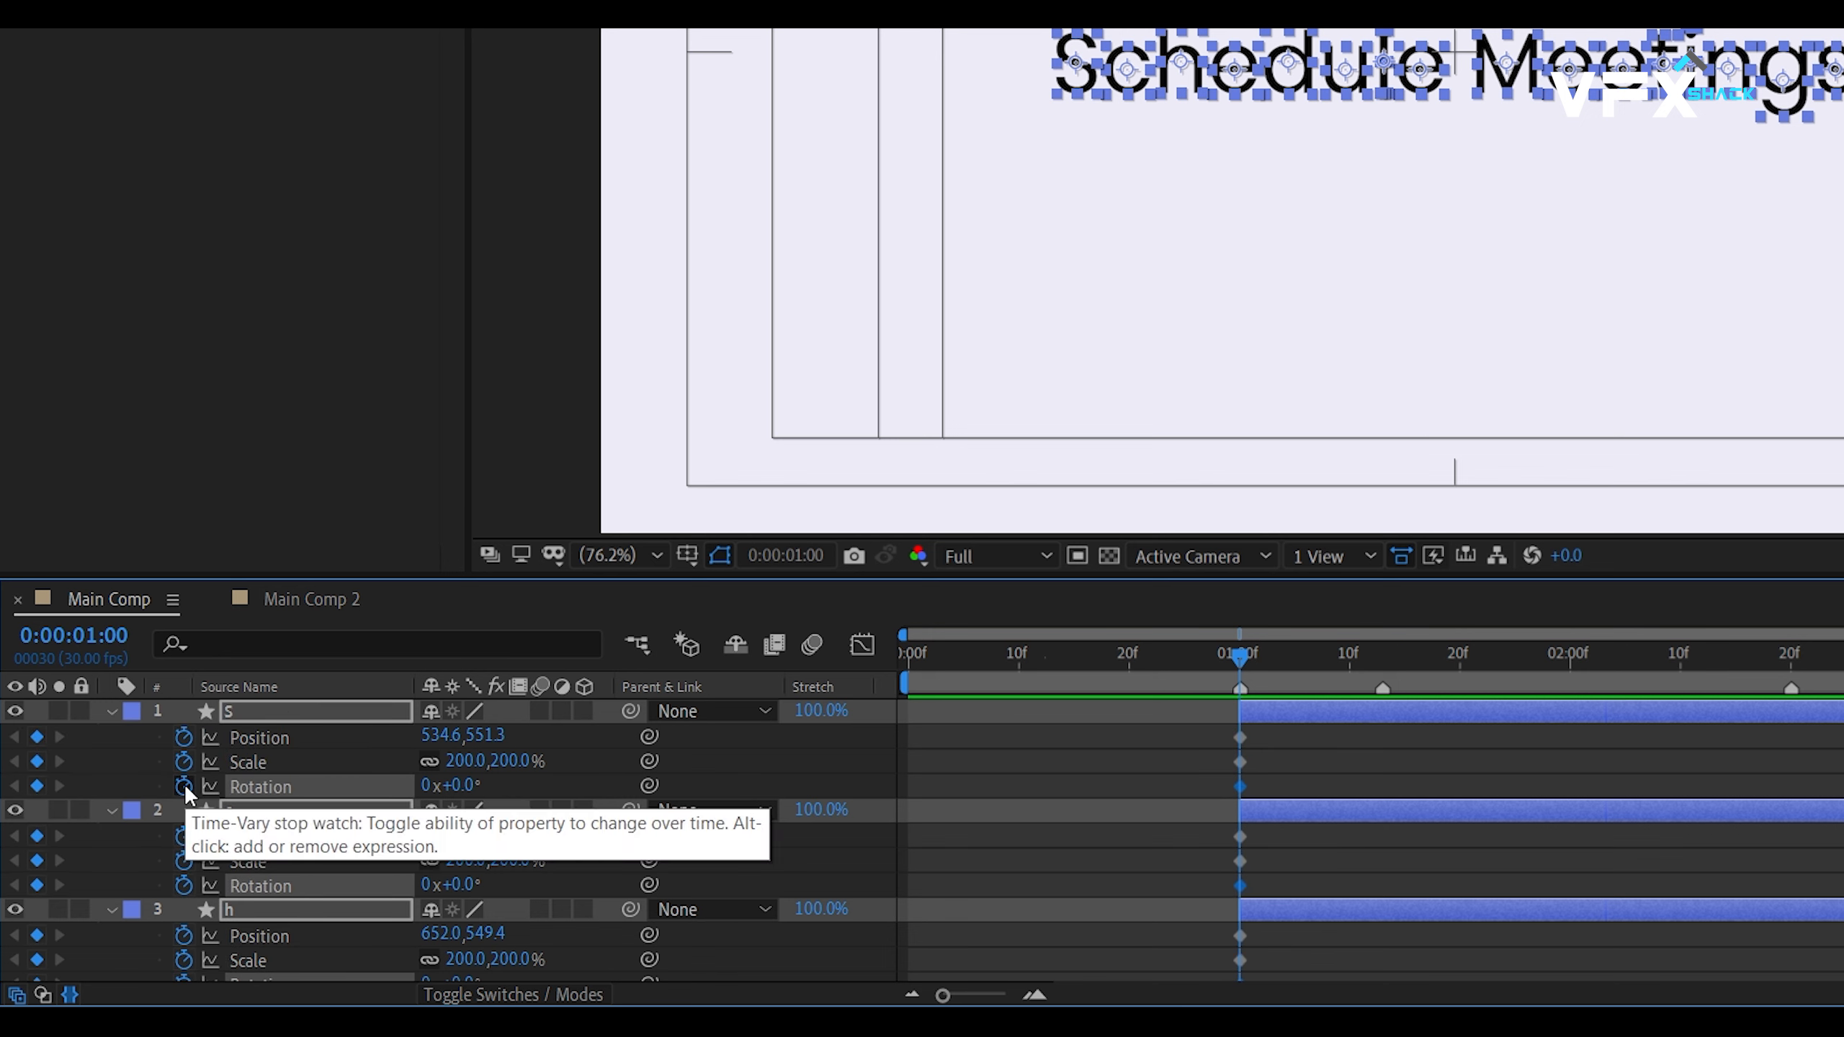
Add a second set of Position, Scale and Rotation keyframes to all the letter layers at 0:00:01:15
{"action": "key", "text": "shift+Page_Down"}
{"action": "key", "text": "Page_Down"}
{"action": "key", "text": "Page_Down"}
{"action": "key", "text": "Page_Down"}
{"action": "key", "text": "Page_Down"}
{"action": "key", "text": "Page_Down"}
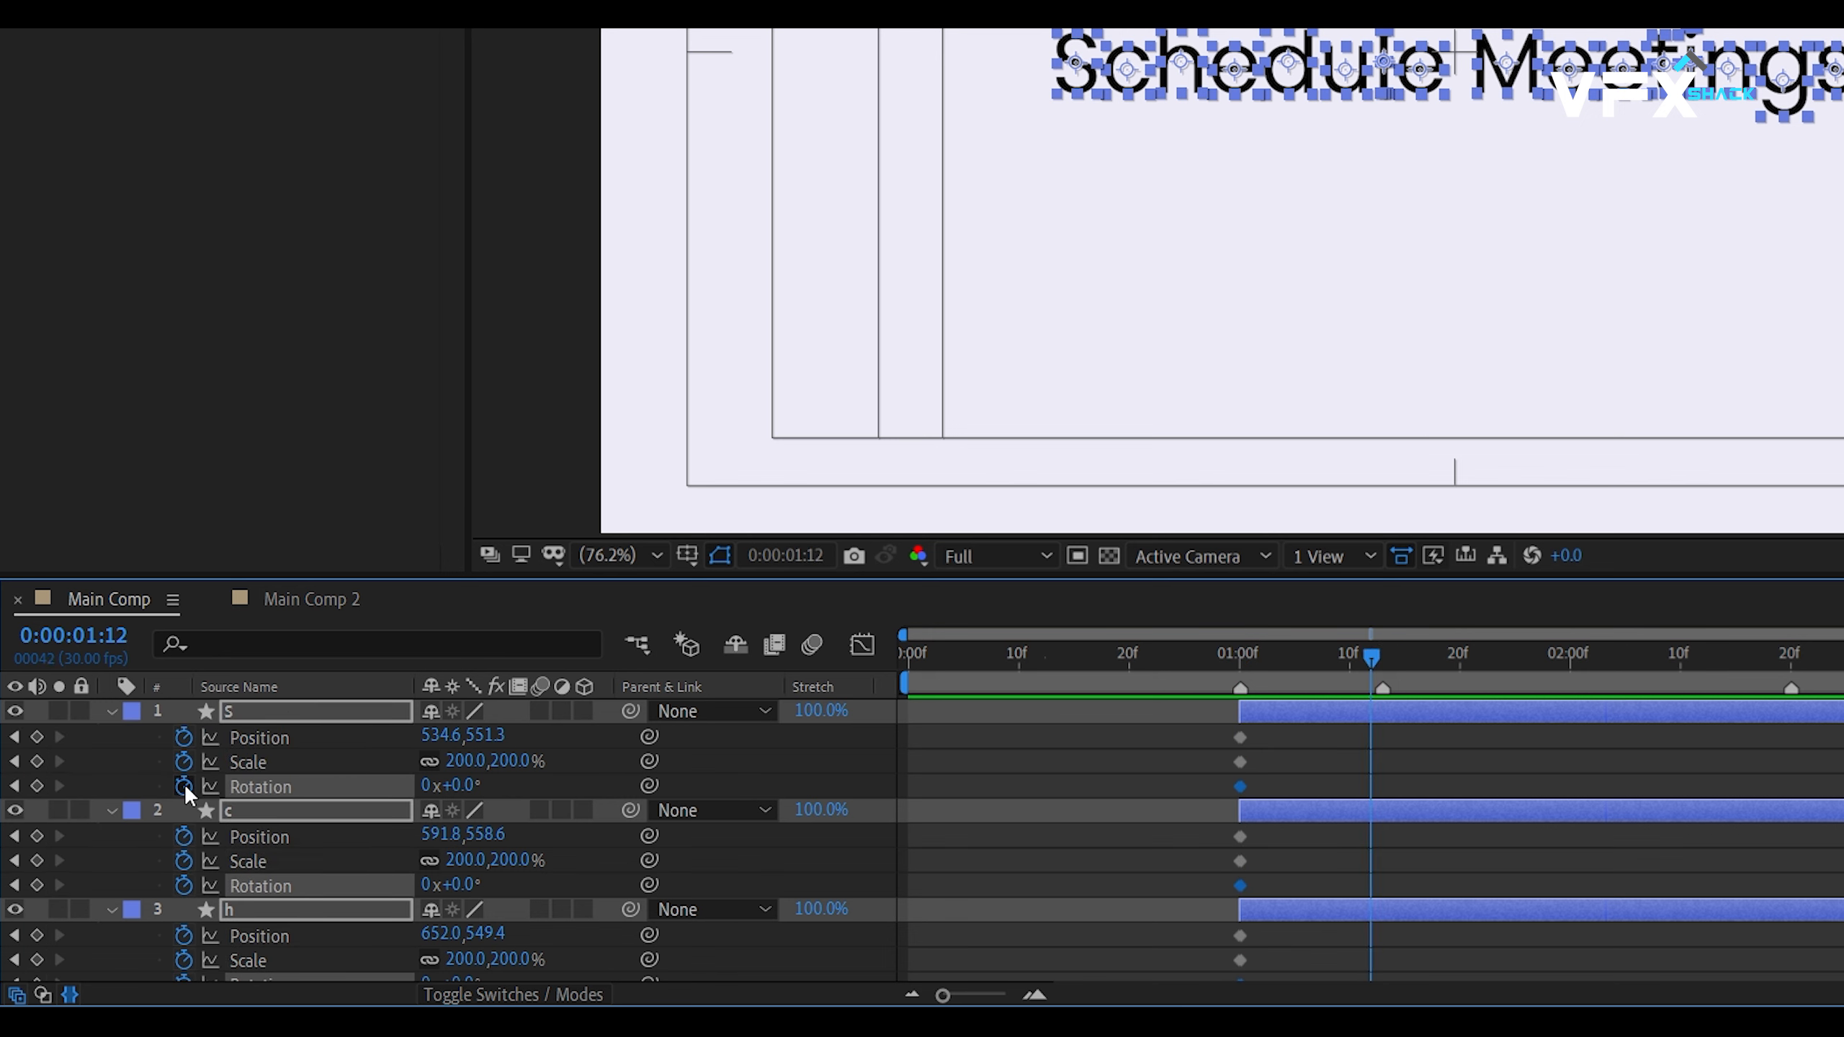
{"action": "left_click", "coordinate": [36, 737]}
{"action": "left_click", "coordinate": [36, 762]}
{"action": "left_click", "coordinate": [36, 786]}
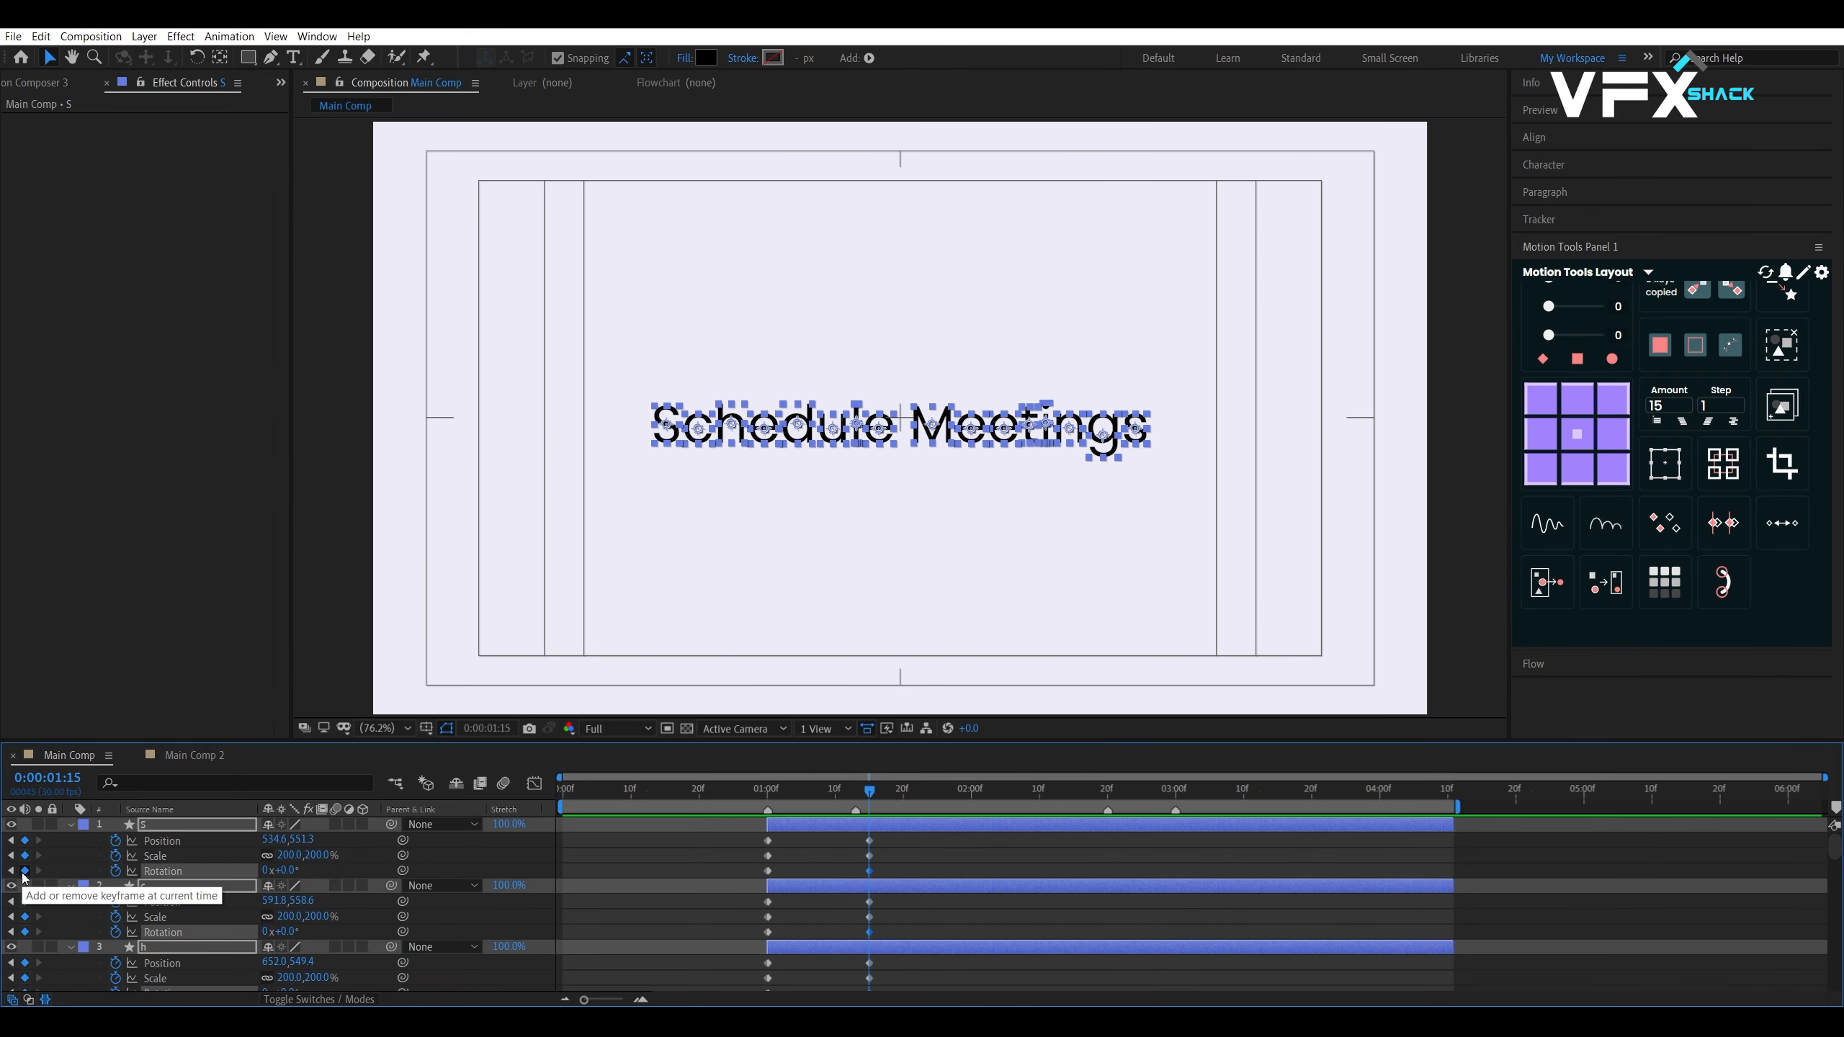
At 0:00:01:00, move the letter S to about 310.2, 551.3, comparing it with the scattered letters one frame earlier
{"action": "left_click_drag", "start_coordinate": [862, 787], "coordinate": [815, 799]}
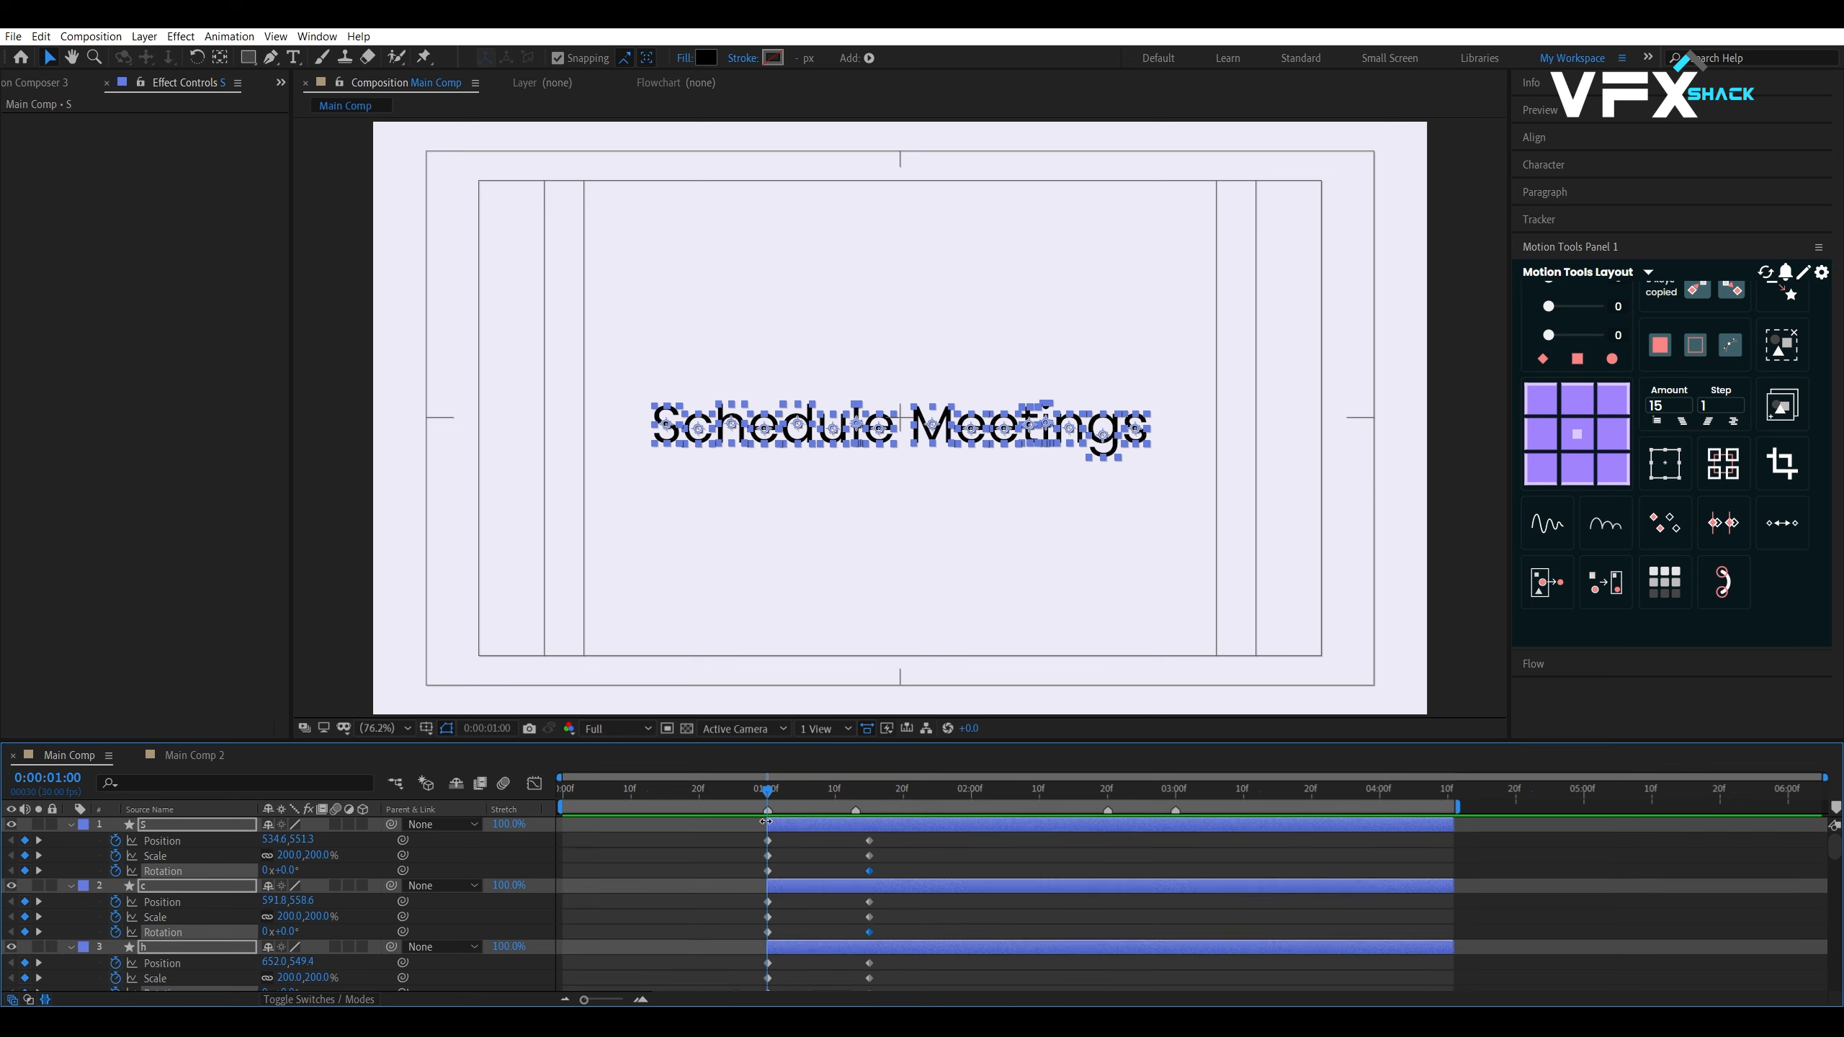
{"action": "left_click", "coordinate": [794, 857]}
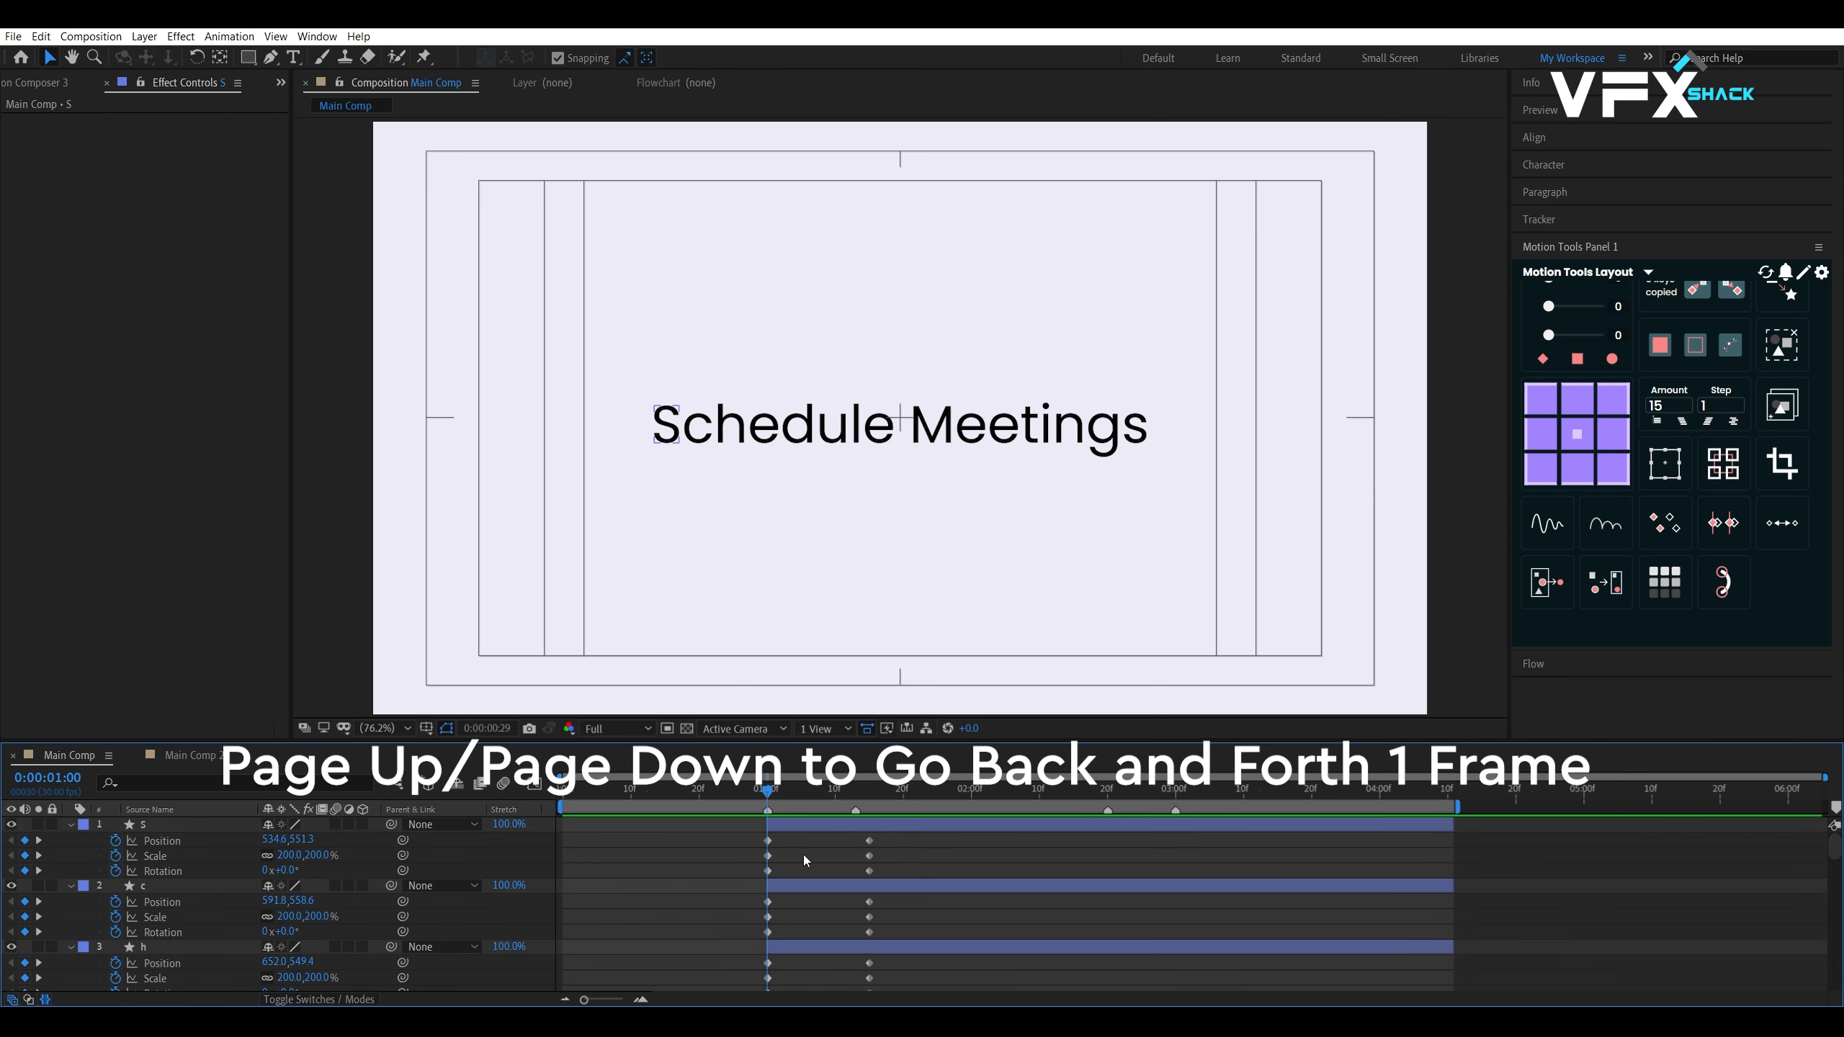
{"action": "key", "text": "Page_Up"}
{"action": "key", "text": "Page_Down"}
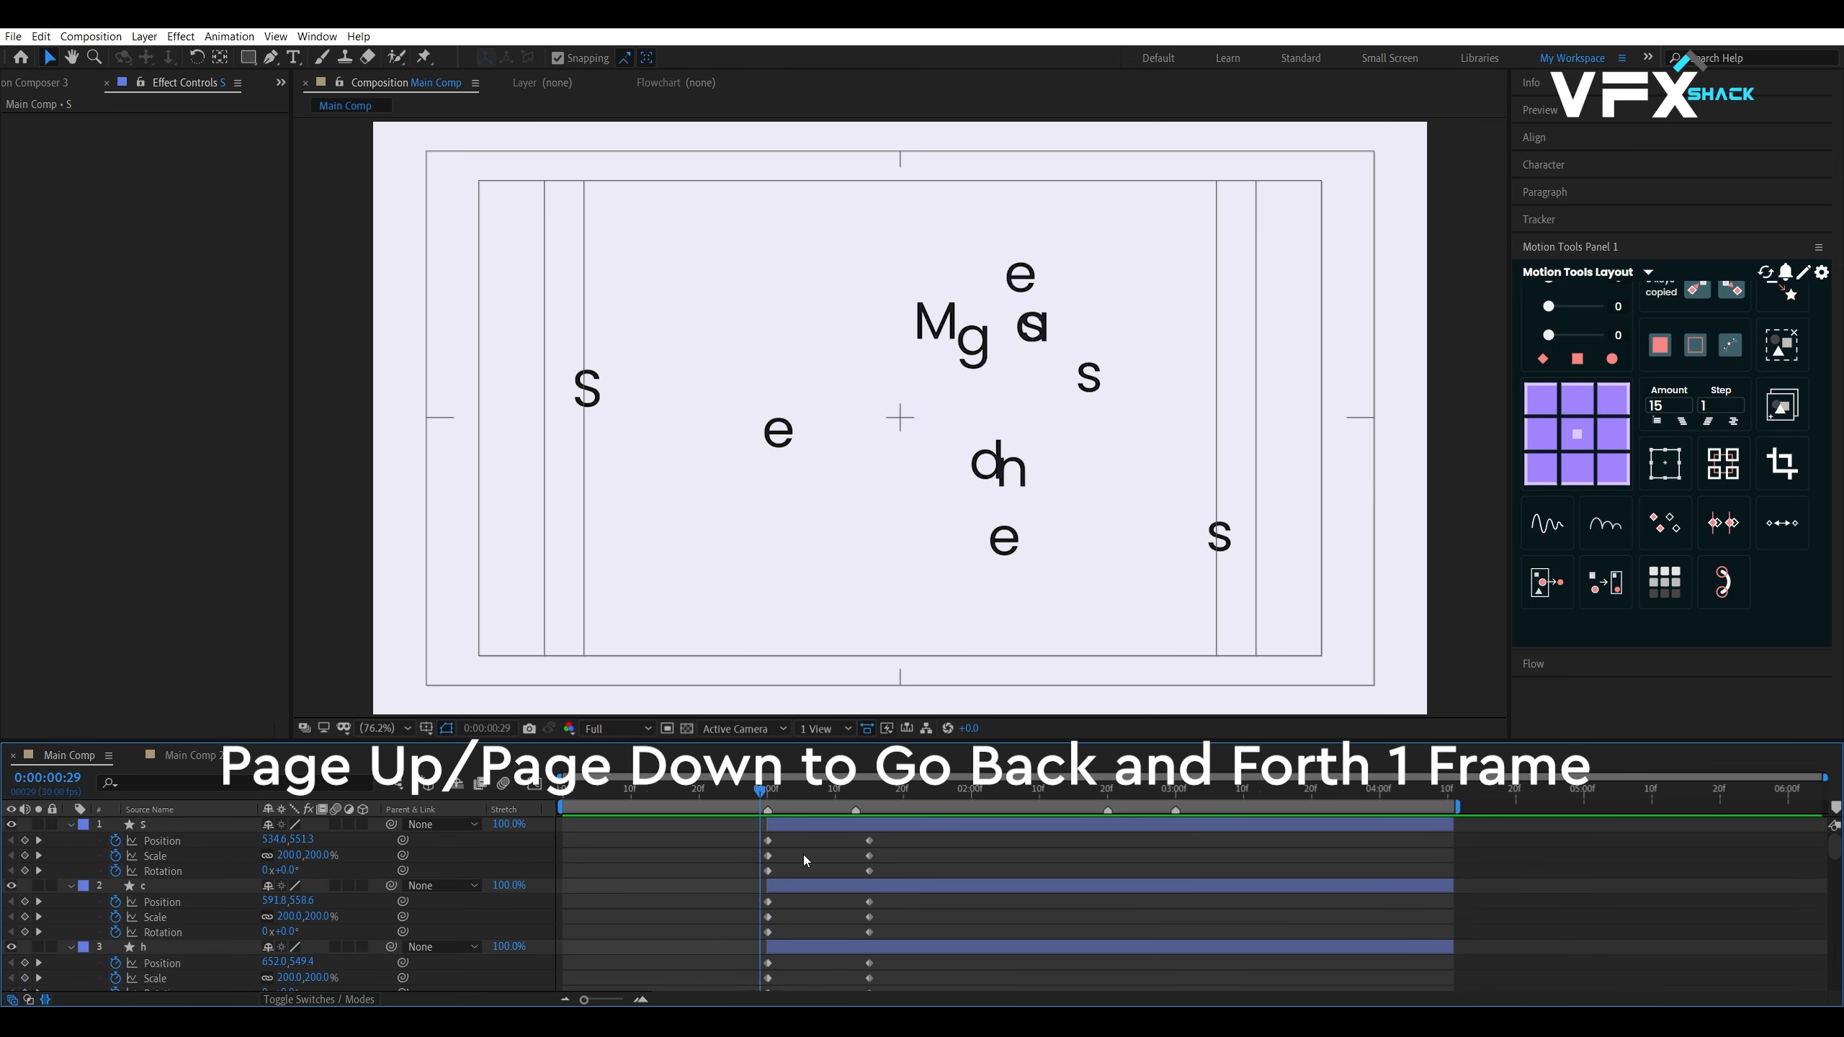
{"action": "left_click", "coordinate": [793, 823]}
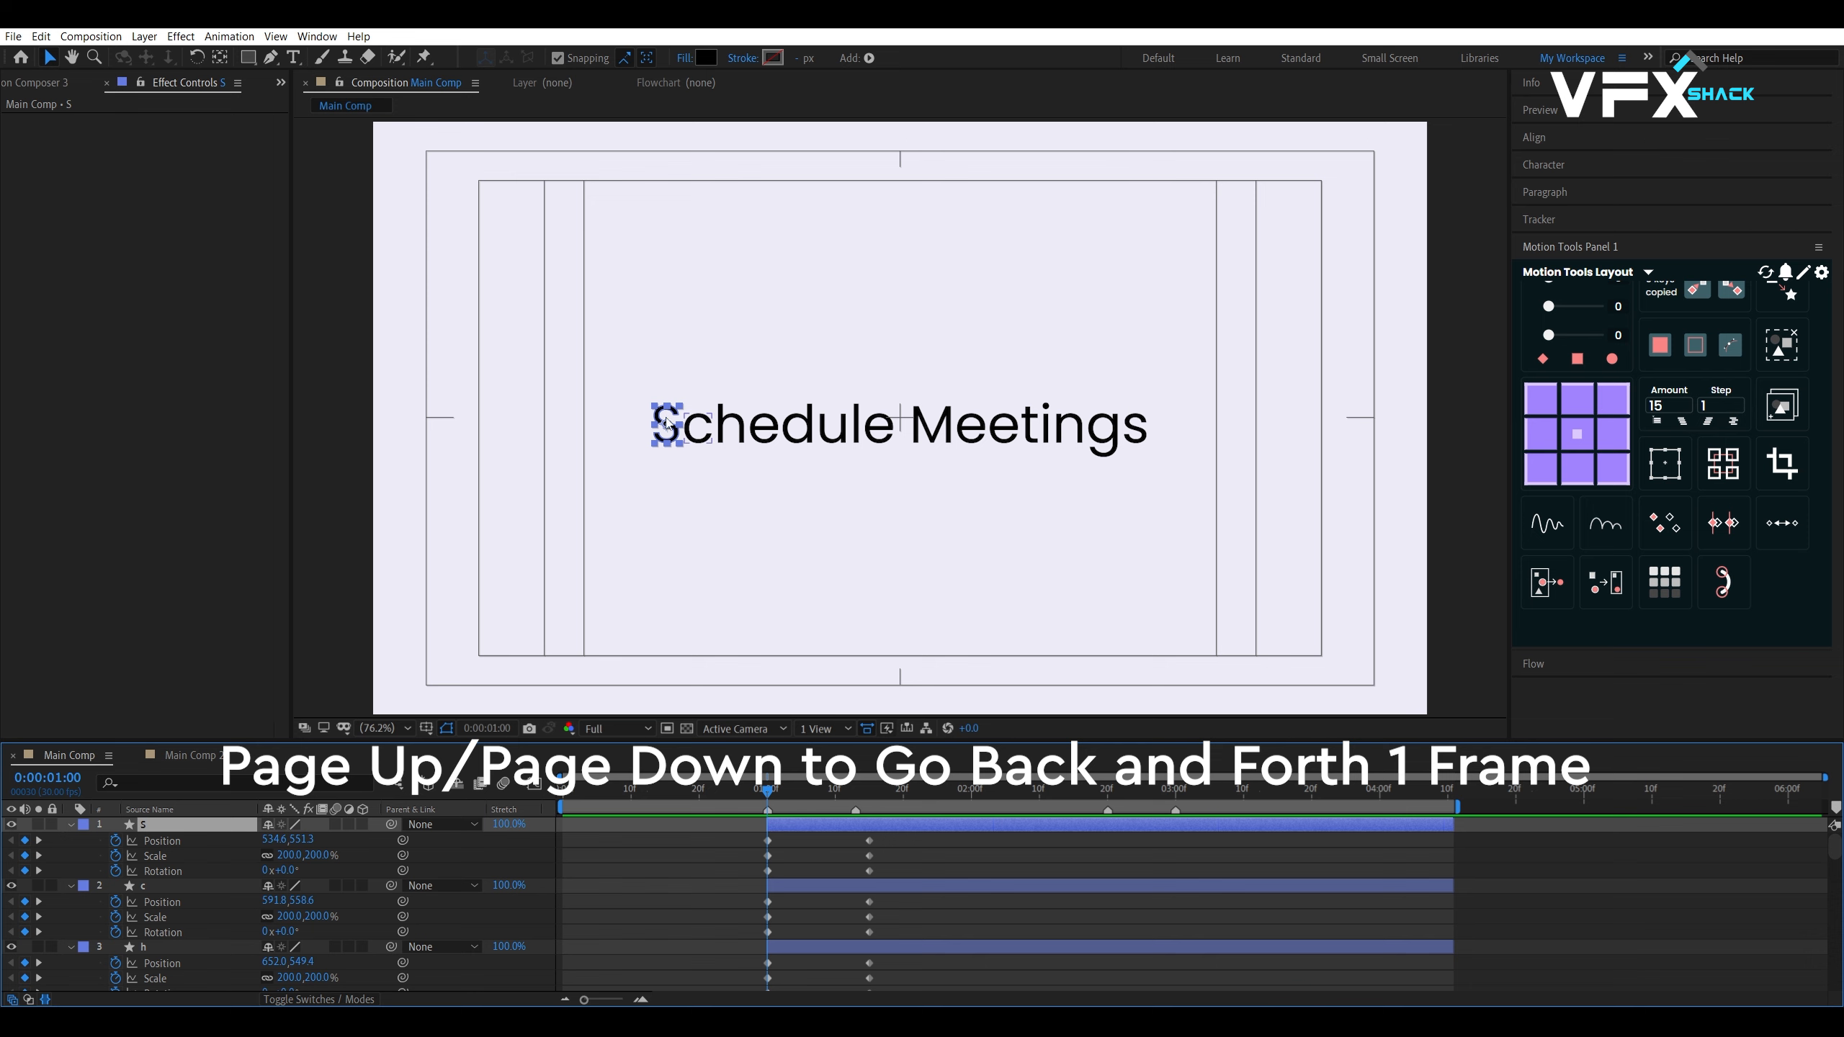
{"action": "left_click_drag", "start_coordinate": [671, 428], "coordinate": [552, 440]}
{"action": "key", "text": "Page_Up"}
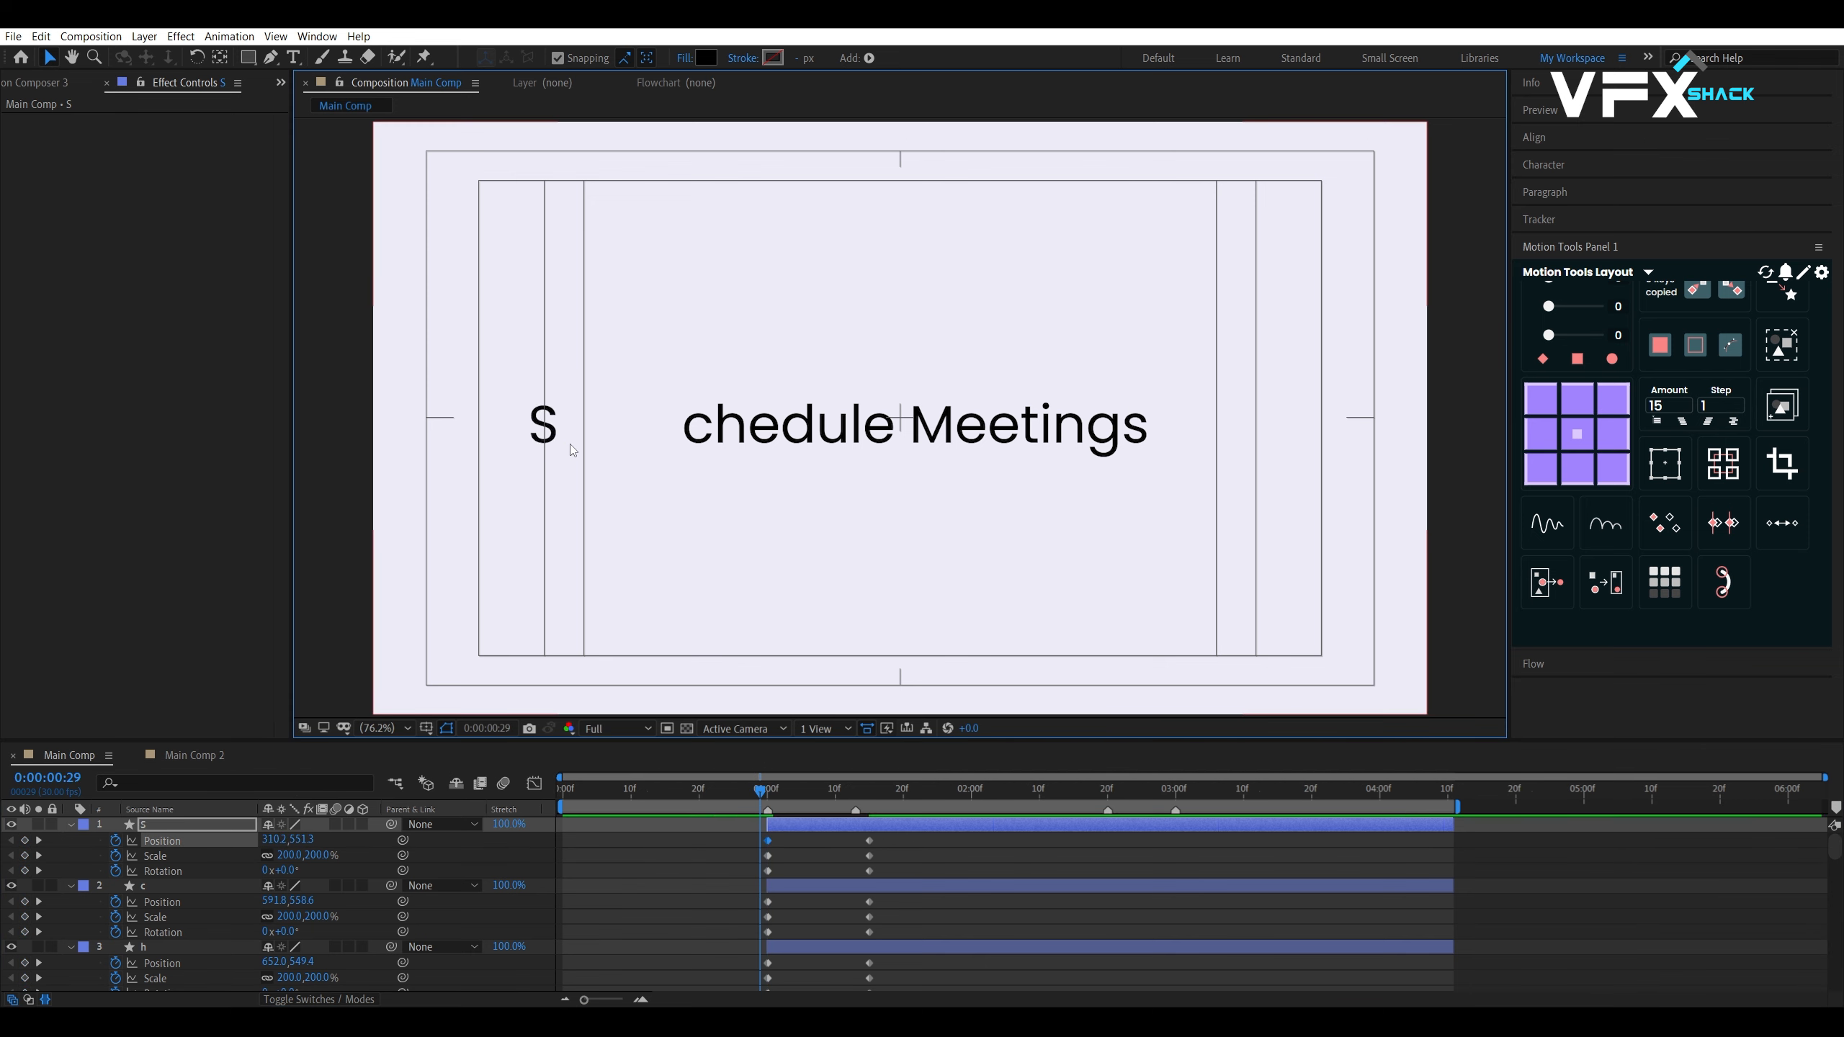
{"action": "key", "text": "Page_Down"}
Scatter the letters c, h, e and d of Schedule around the frame at 0:00:01:00, with c at about 591.8, 794.8 and h at 652.0, 158.3
{"action": "left_click", "coordinate": [700, 431]}
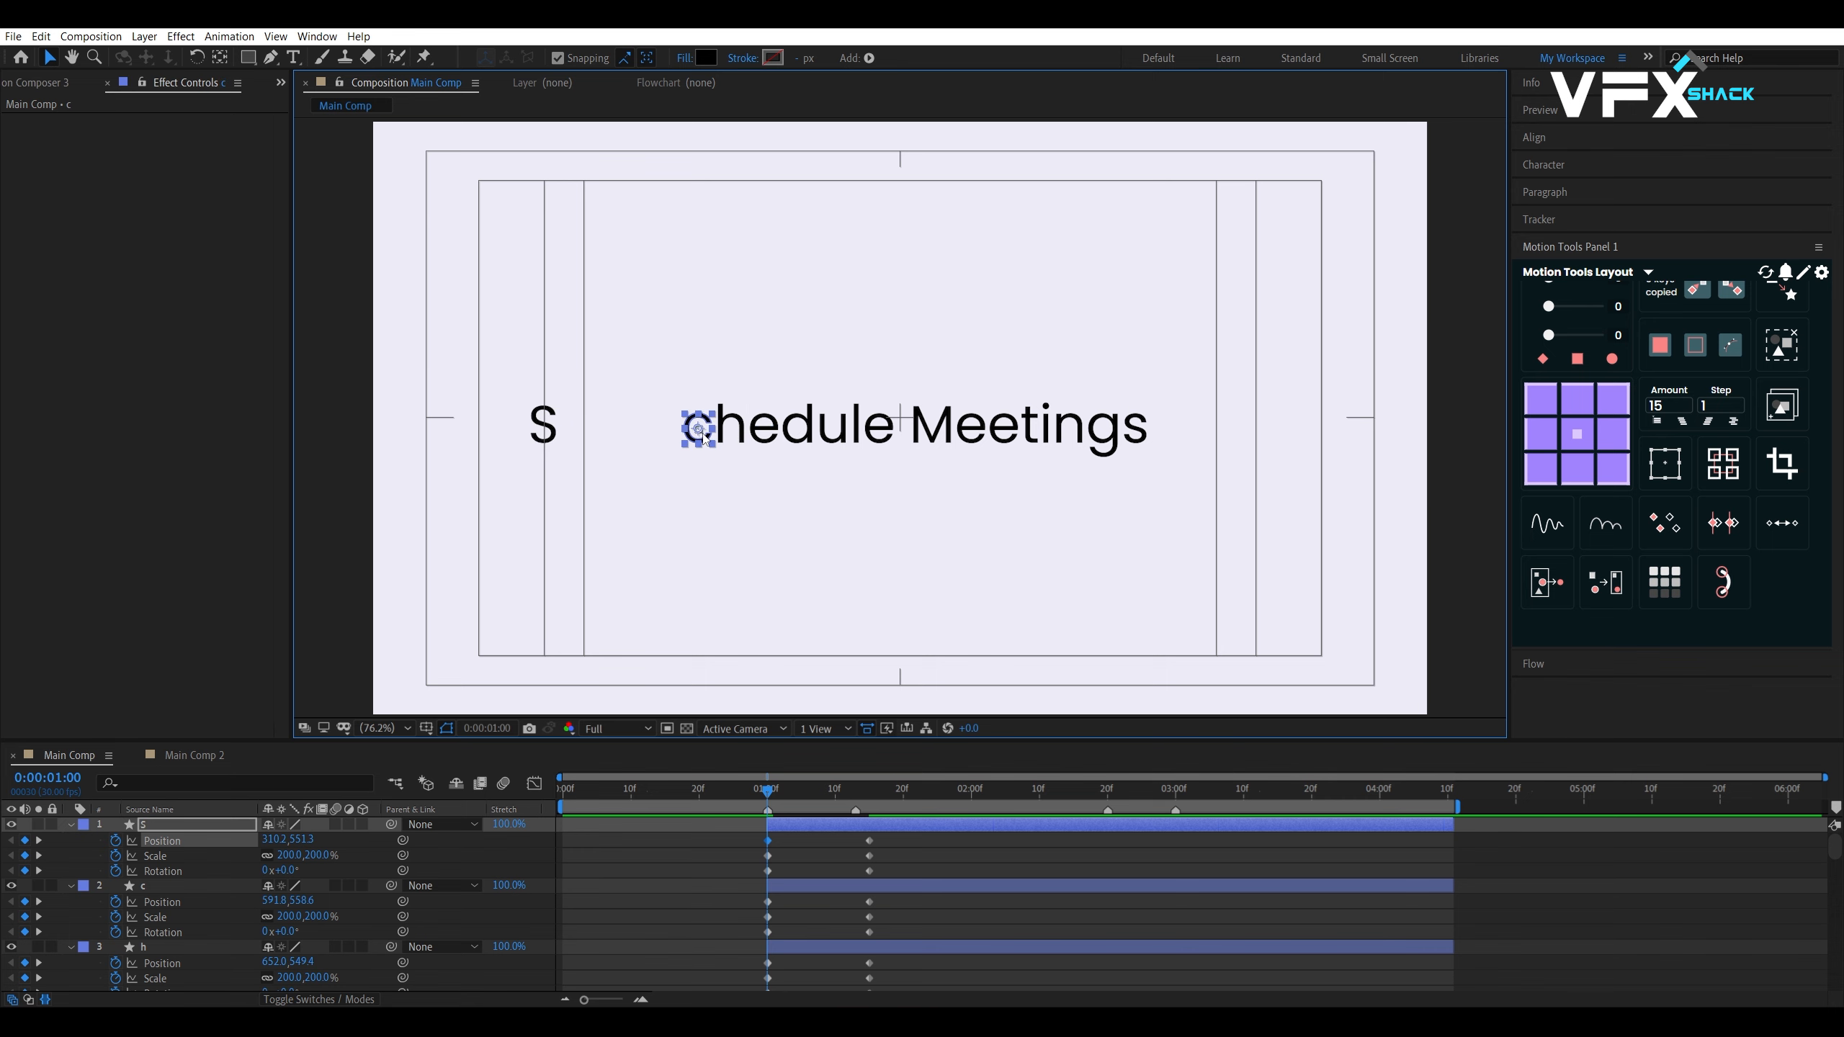
{"action": "left_click_drag", "start_coordinate": [699, 431], "coordinate": [731, 219]}
{"action": "left_click", "coordinate": [732, 436]}
{"action": "left_click_drag", "start_coordinate": [764, 430], "coordinate": [799, 620]}
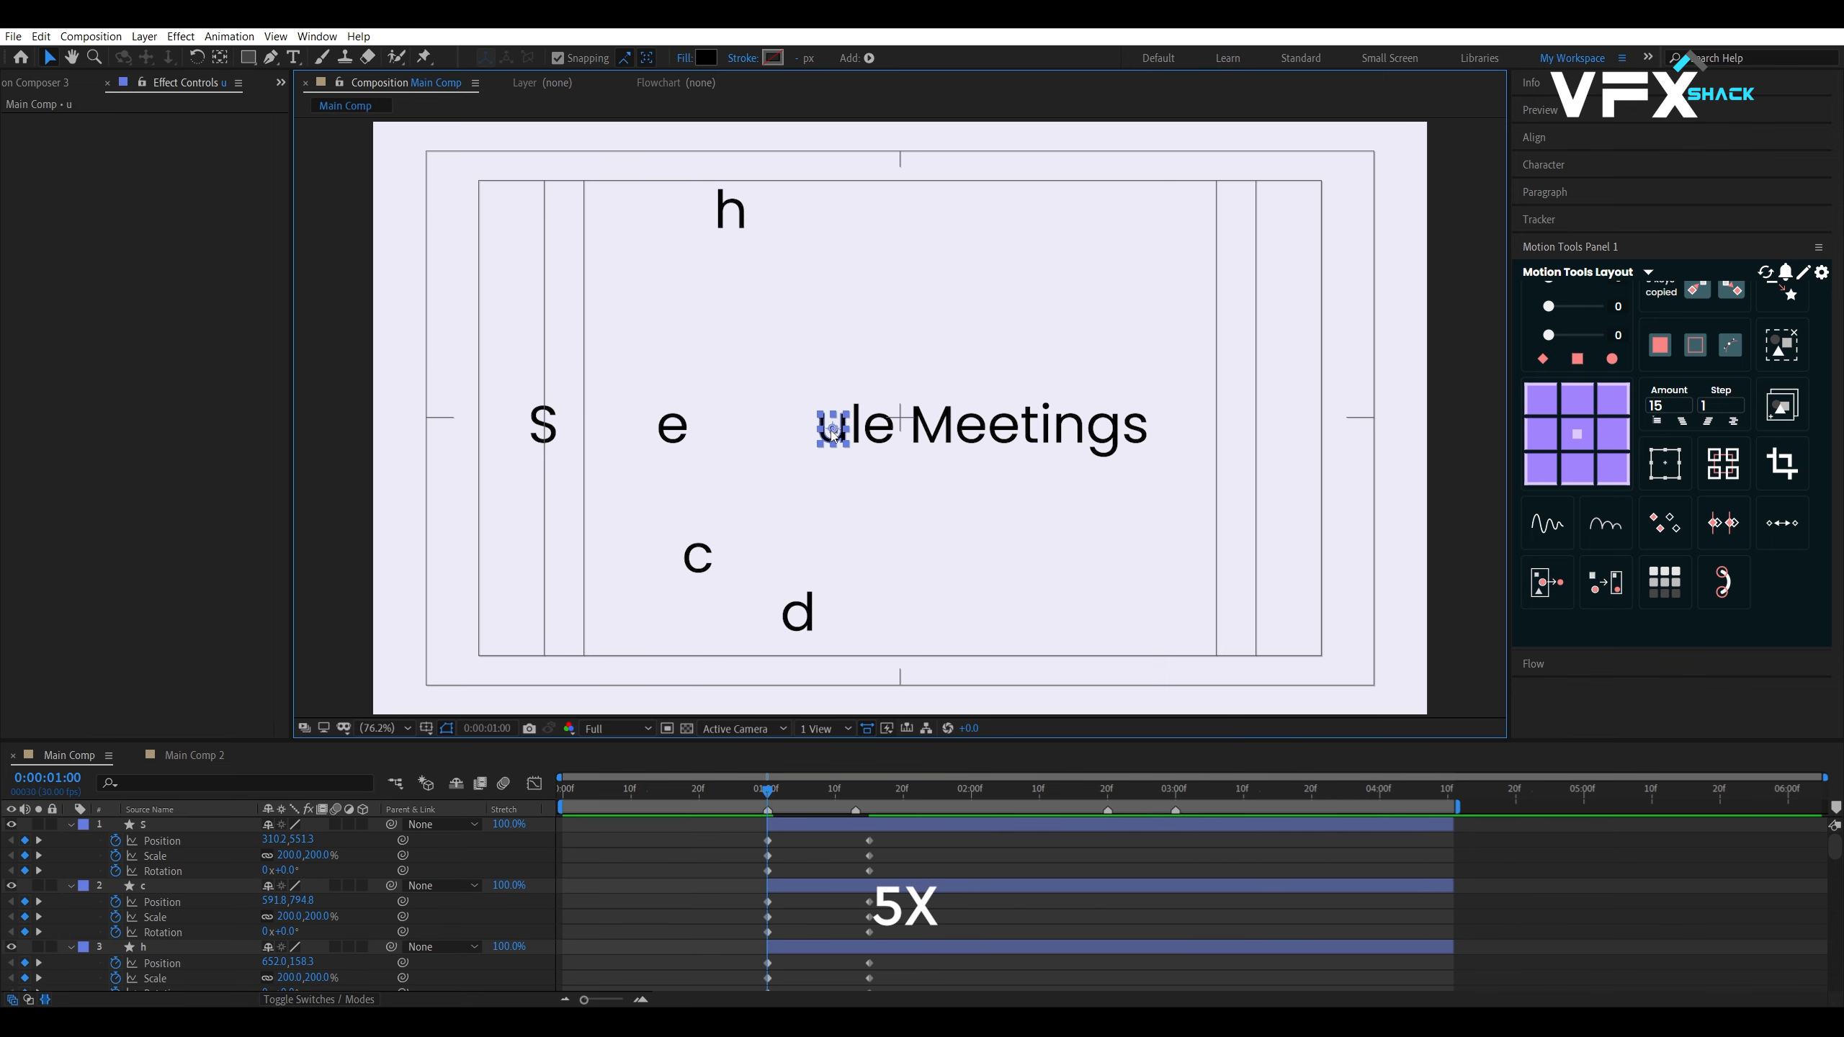
Scatter the remaining letters of Schedule and all the letters of Meetings around the frame at 0:00:01:00
{"action": "left_click_drag", "start_coordinate": [834, 431], "coordinate": [834, 332]}
{"action": "left_click_drag", "start_coordinate": [856, 431], "coordinate": [880, 489]}
{"action": "left_click_drag", "start_coordinate": [933, 428], "coordinate": [931, 563]}
{"action": "left_click_drag", "start_coordinate": [976, 430], "coordinate": [1003, 634]}
{"action": "left_click_drag", "start_coordinate": [1031, 428], "coordinate": [1046, 286]}
{"action": "left_click_drag", "start_coordinate": [1131, 432], "coordinate": [1317, 429]}
{"action": "left_click_drag", "start_coordinate": [1103, 432], "coordinate": [1103, 217]}
{"action": "left_click_drag", "start_coordinate": [1069, 430], "coordinate": [1013, 430]}
Move the letter n of Meetings directly above its original spot, level with the upper e, and scrub through to 0:00:01:18
{"action": "mouse_move", "coordinate": [767, 792]}
{"action": "left_mouse_down"}
{"action": "mouse_move", "coordinate": [922, 793]}
{"action": "mouse_move", "coordinate": [767, 795]}
{"action": "left_mouse_up"}
{"action": "left_click", "coordinate": [833, 328]}
{"action": "left_click", "coordinate": [1015, 432]}
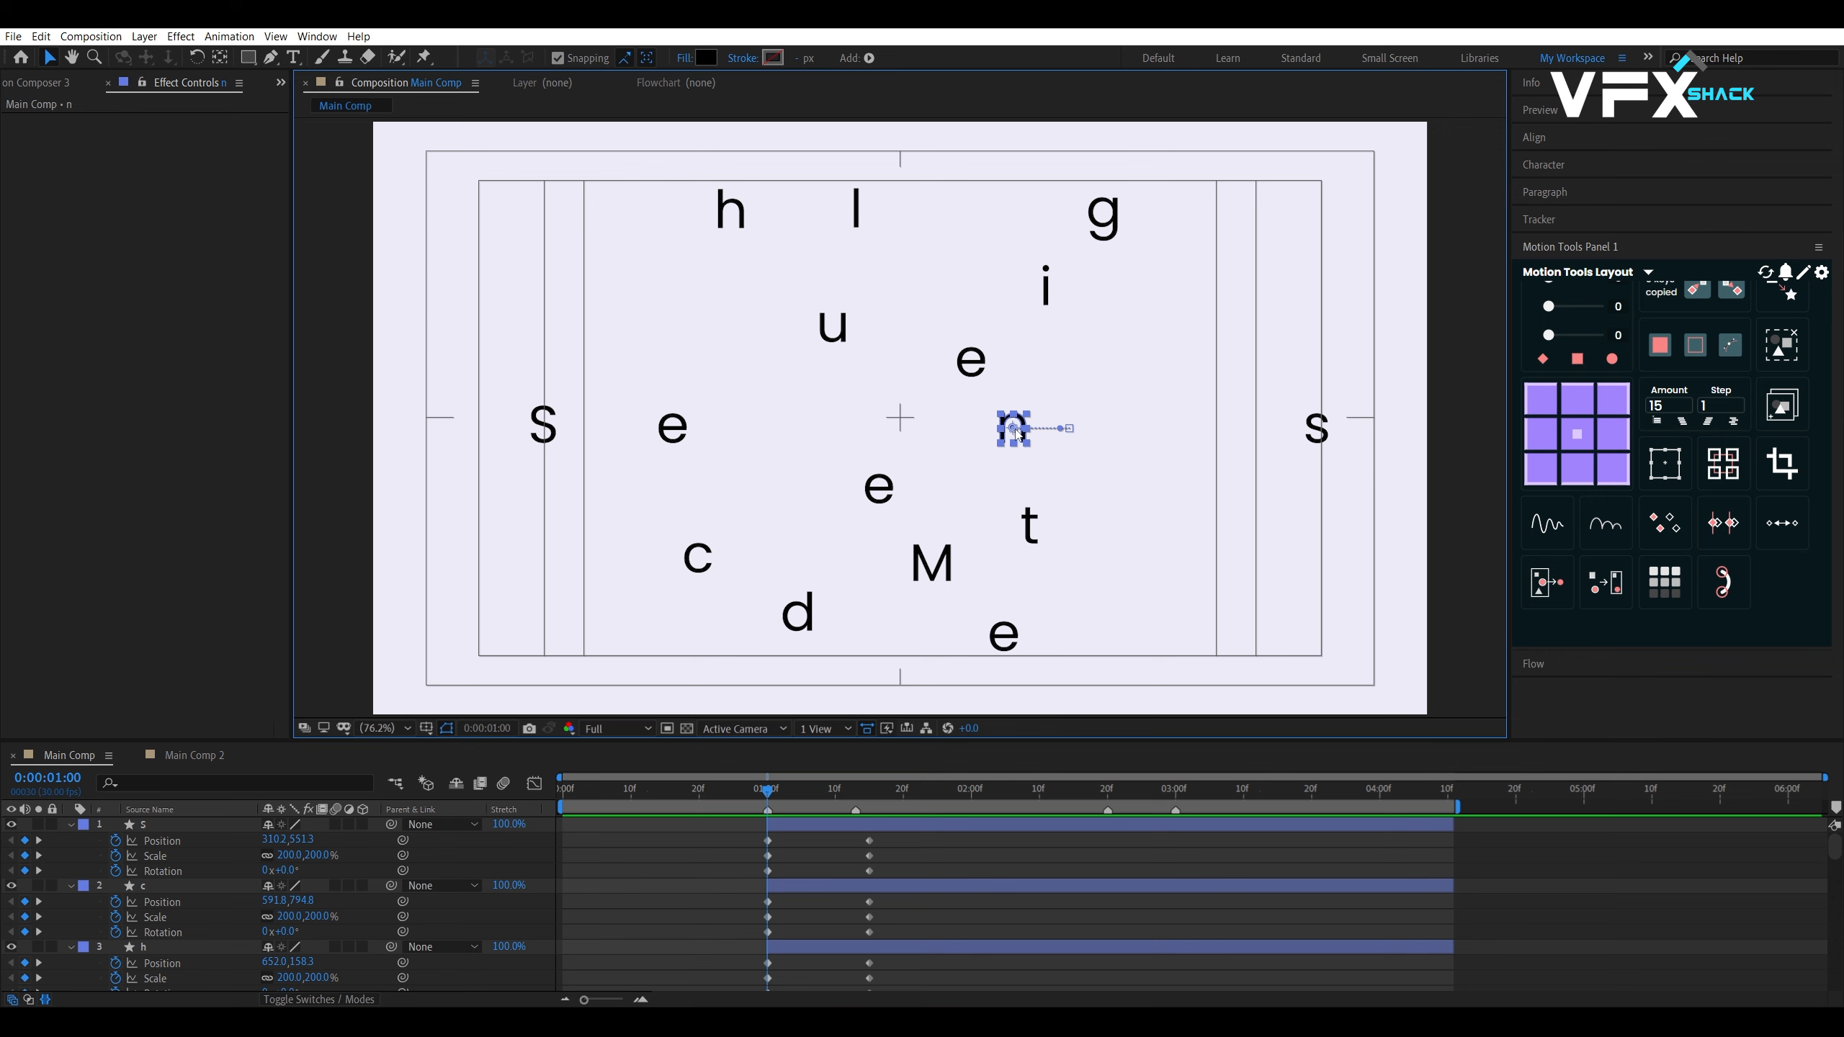
{"action": "left_click_drag", "start_coordinate": [1019, 434], "coordinate": [1072, 366]}
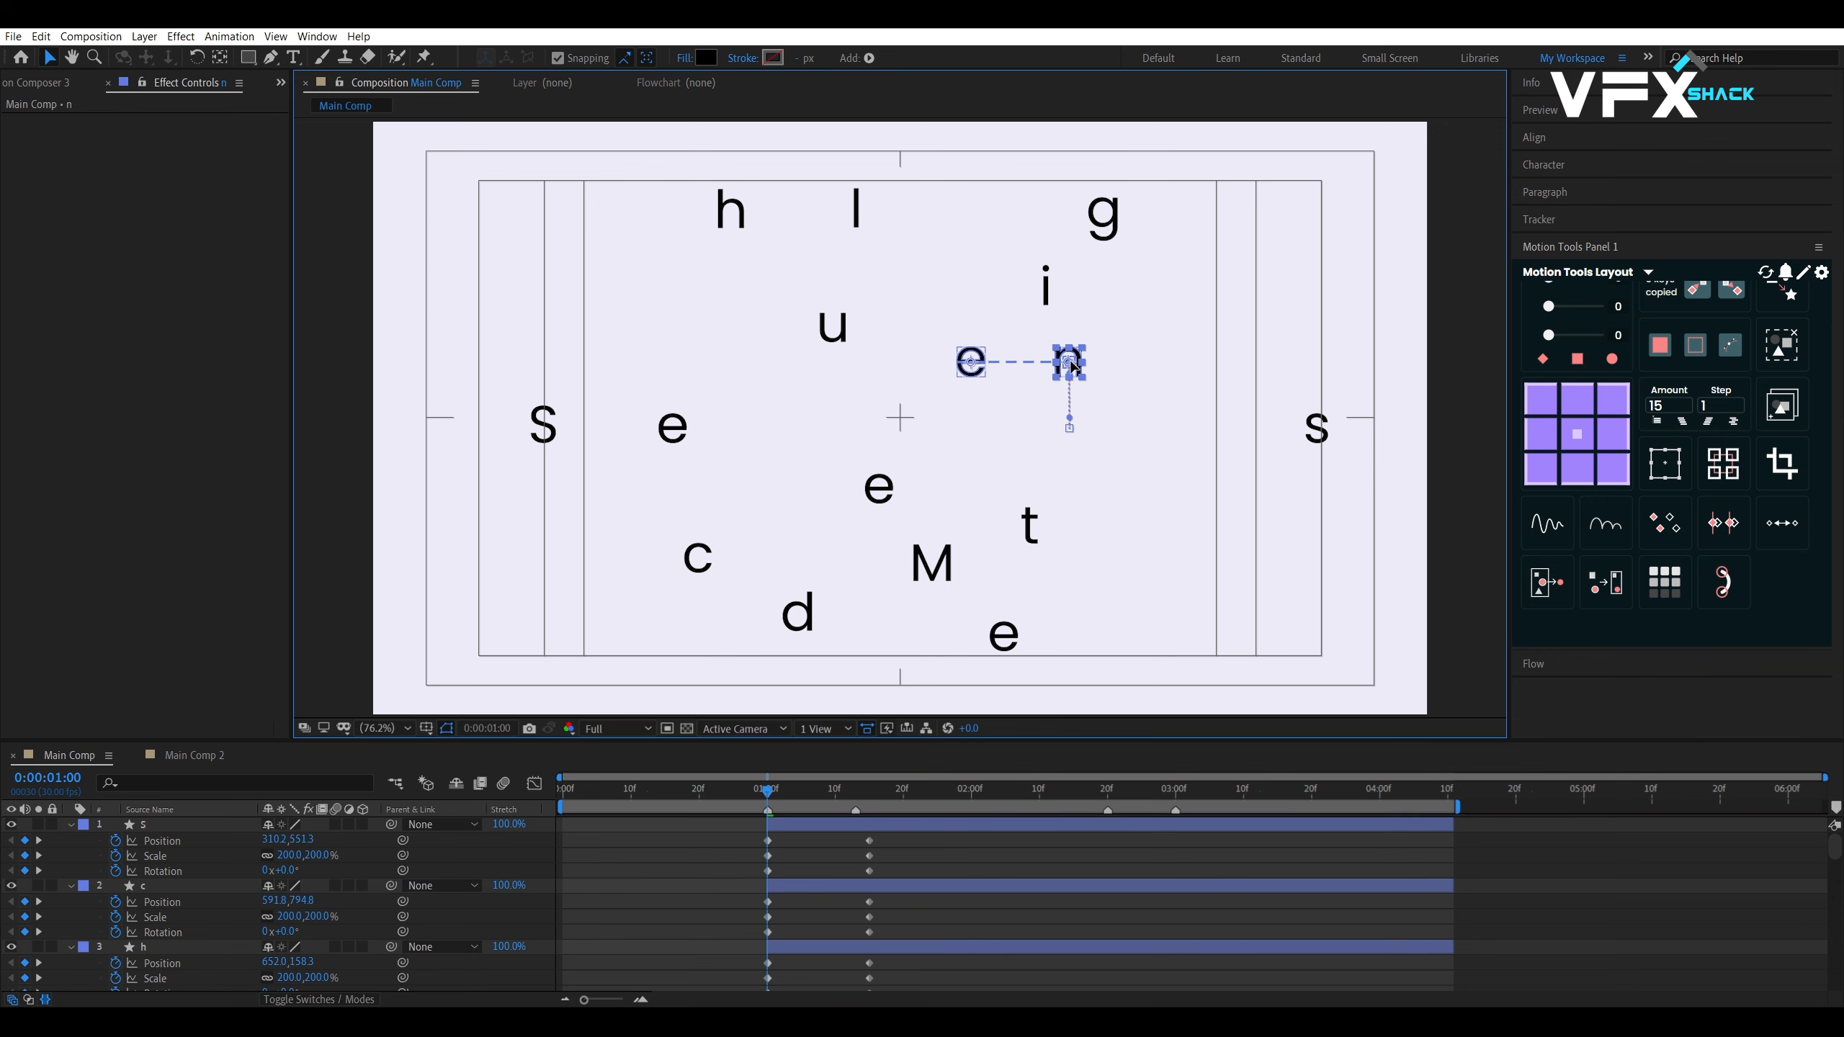
{"action": "left_click_drag", "start_coordinate": [768, 790], "coordinate": [888, 794]}
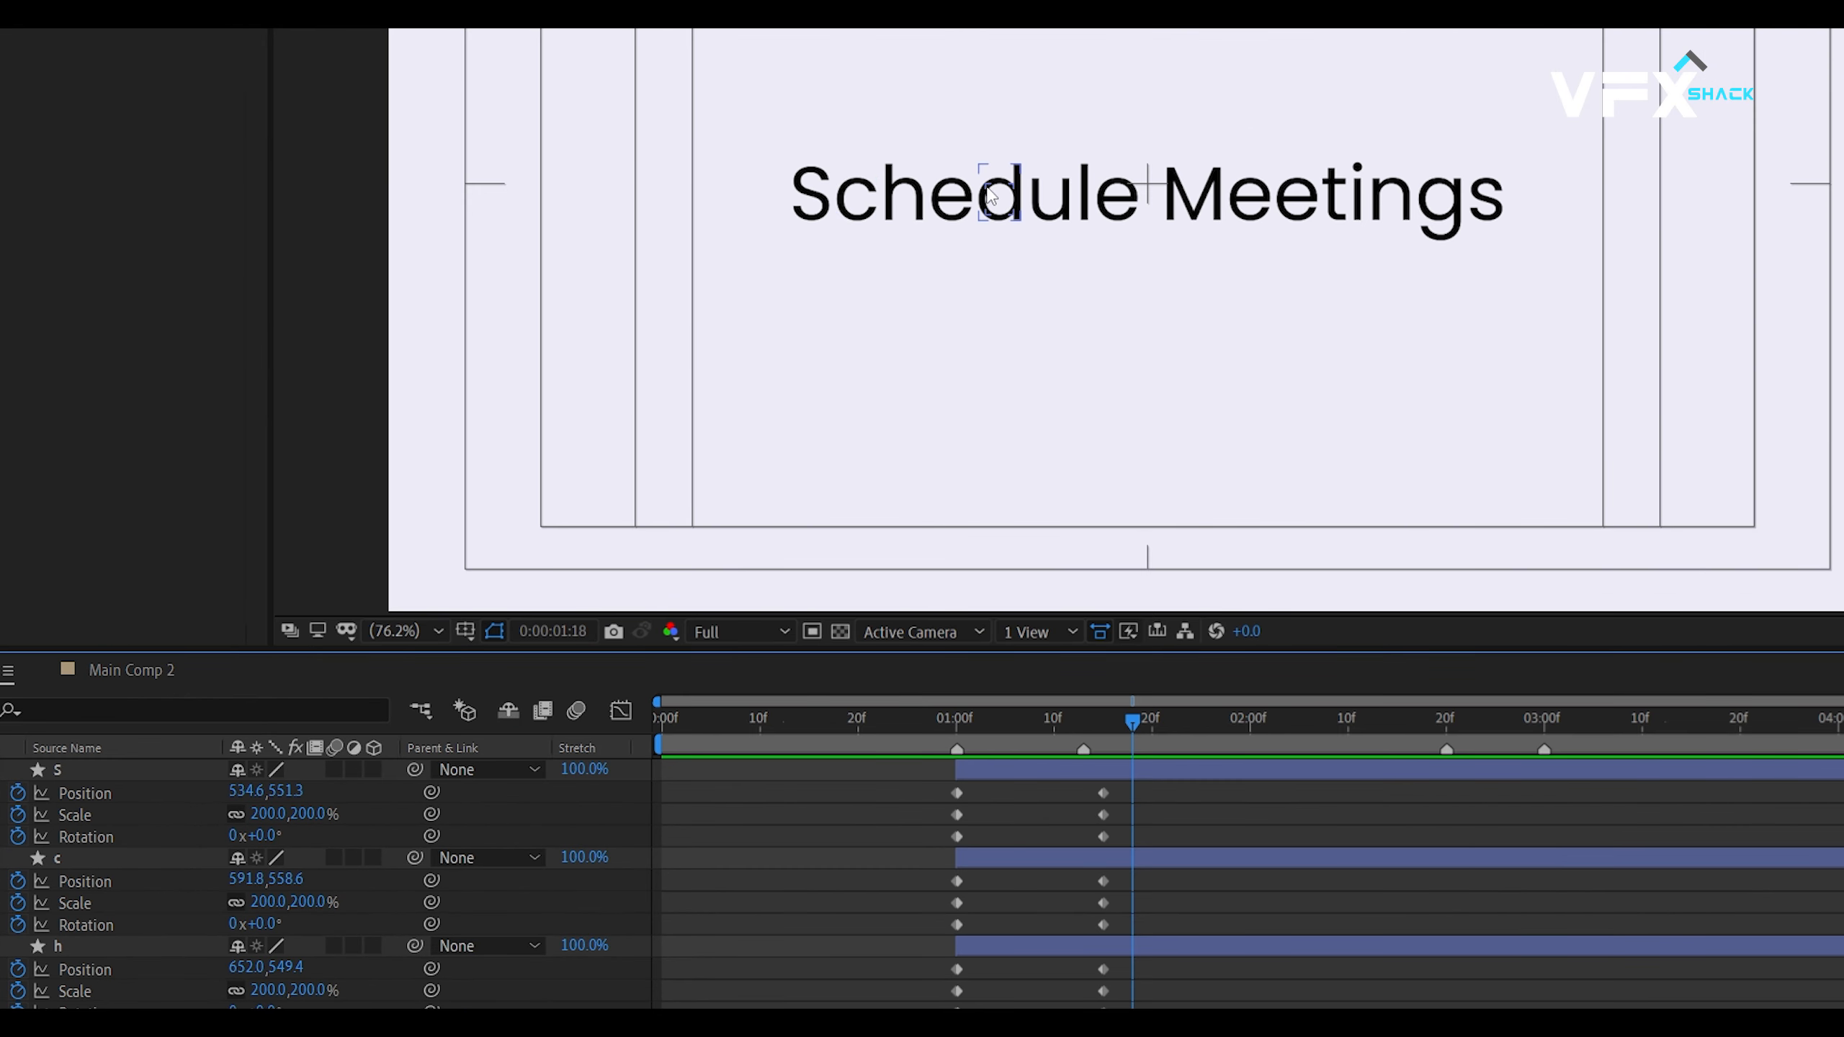
At 0:00:01:18, shift the first e of Schedule to 733.2, 558.6 and set its rotation to 10°
{"action": "left_click", "coordinate": [951, 196]}
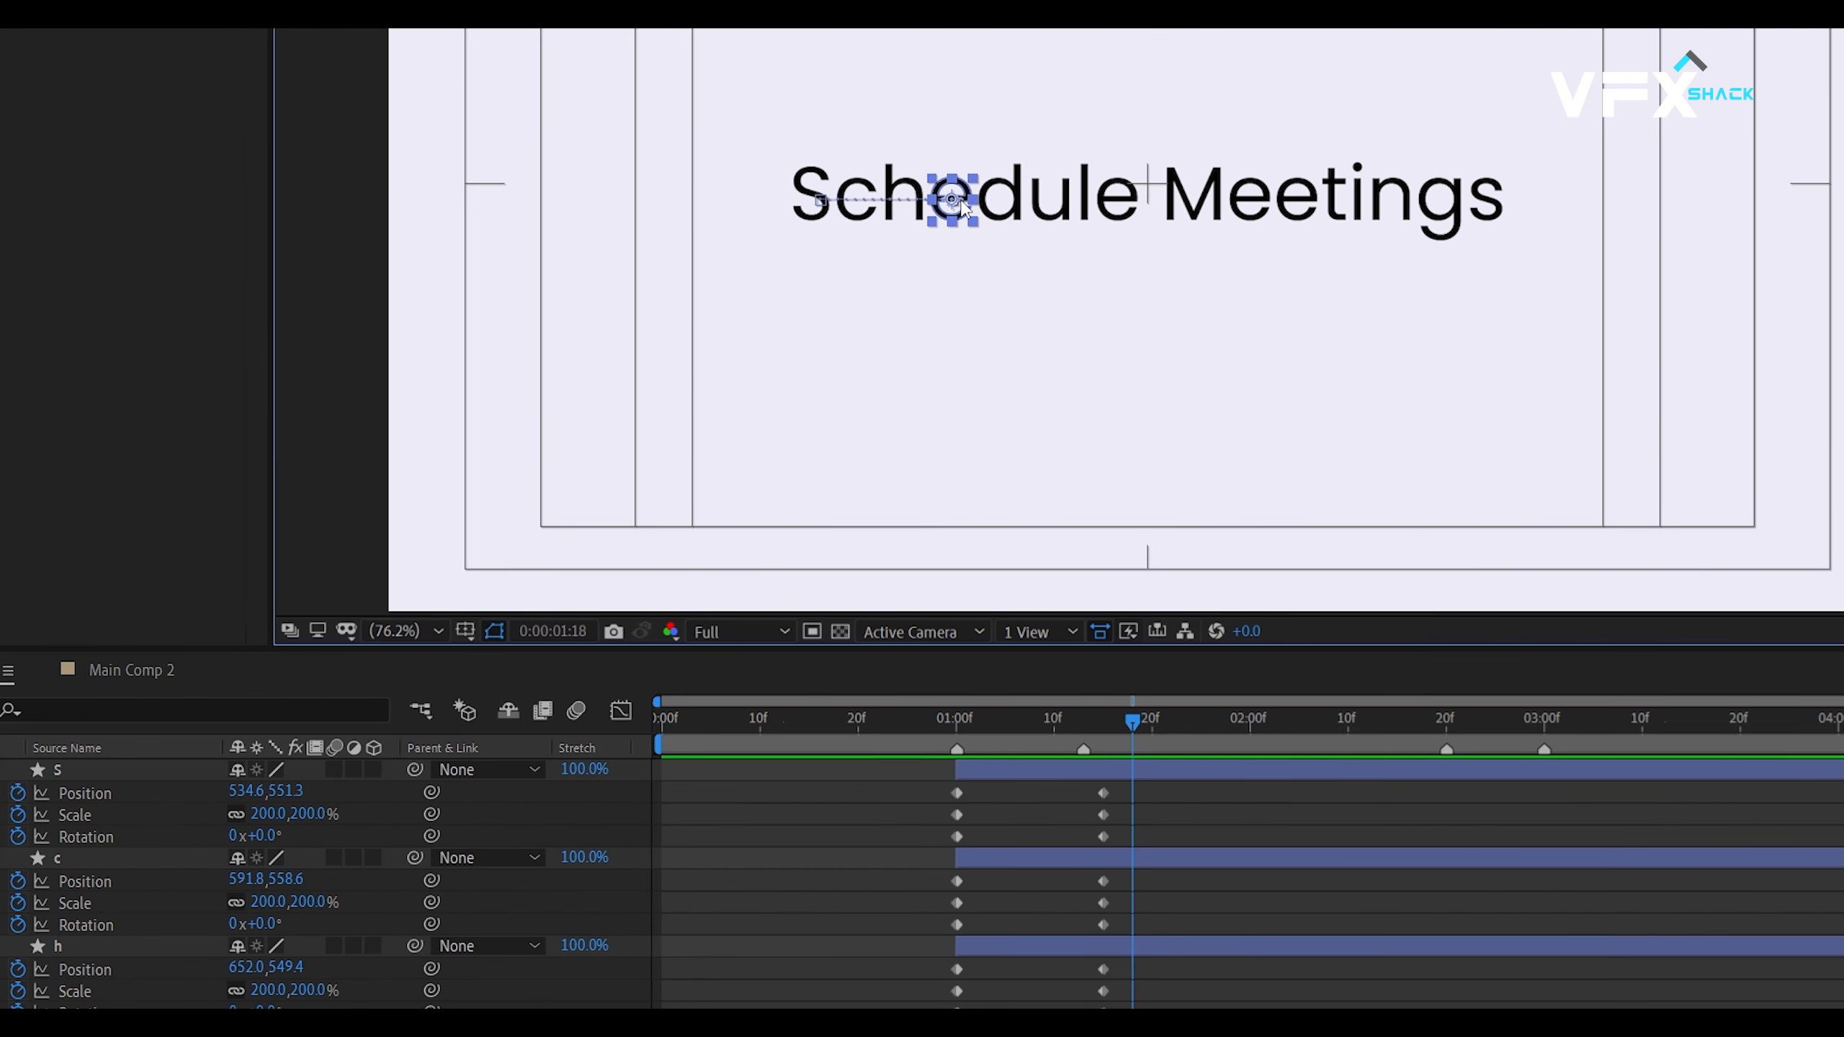
{"action": "left_click_drag", "start_coordinate": [957, 206], "coordinate": [973, 208]}
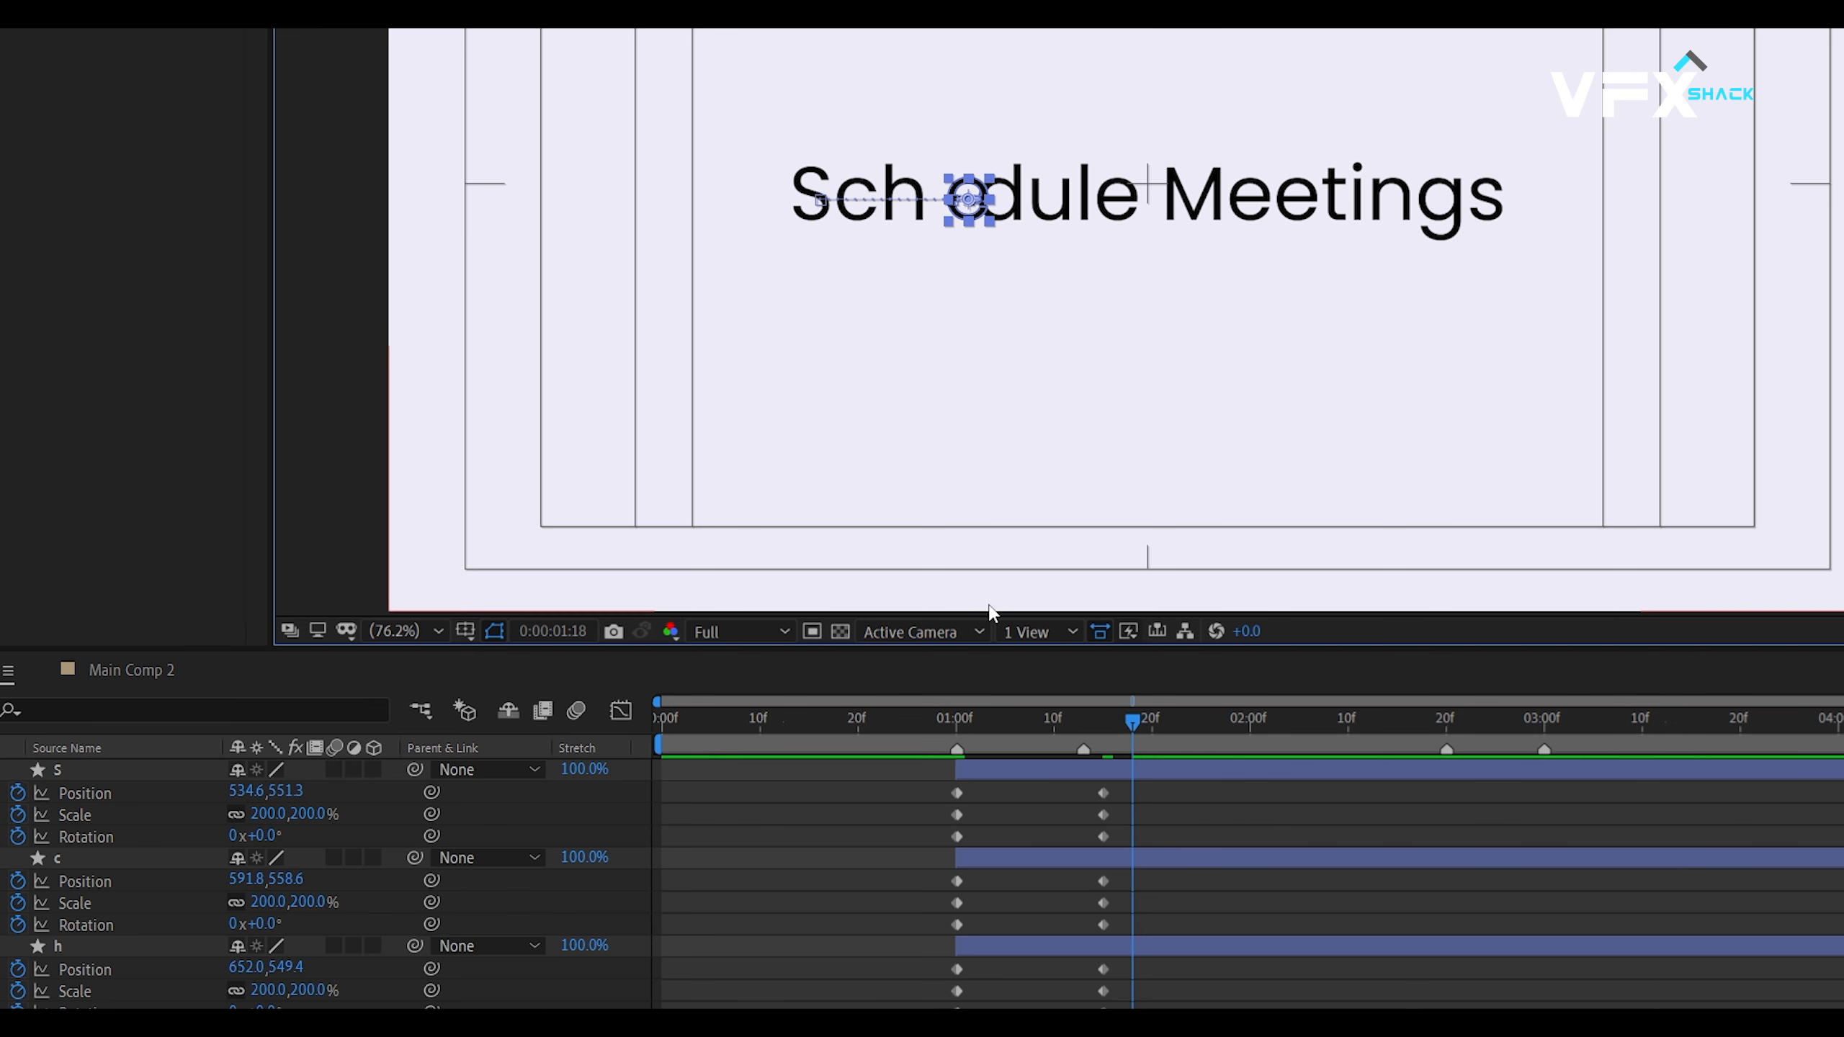
{"action": "scroll", "coordinate": [1198, 874], "scroll_direction": "down", "scroll_amount": 3}
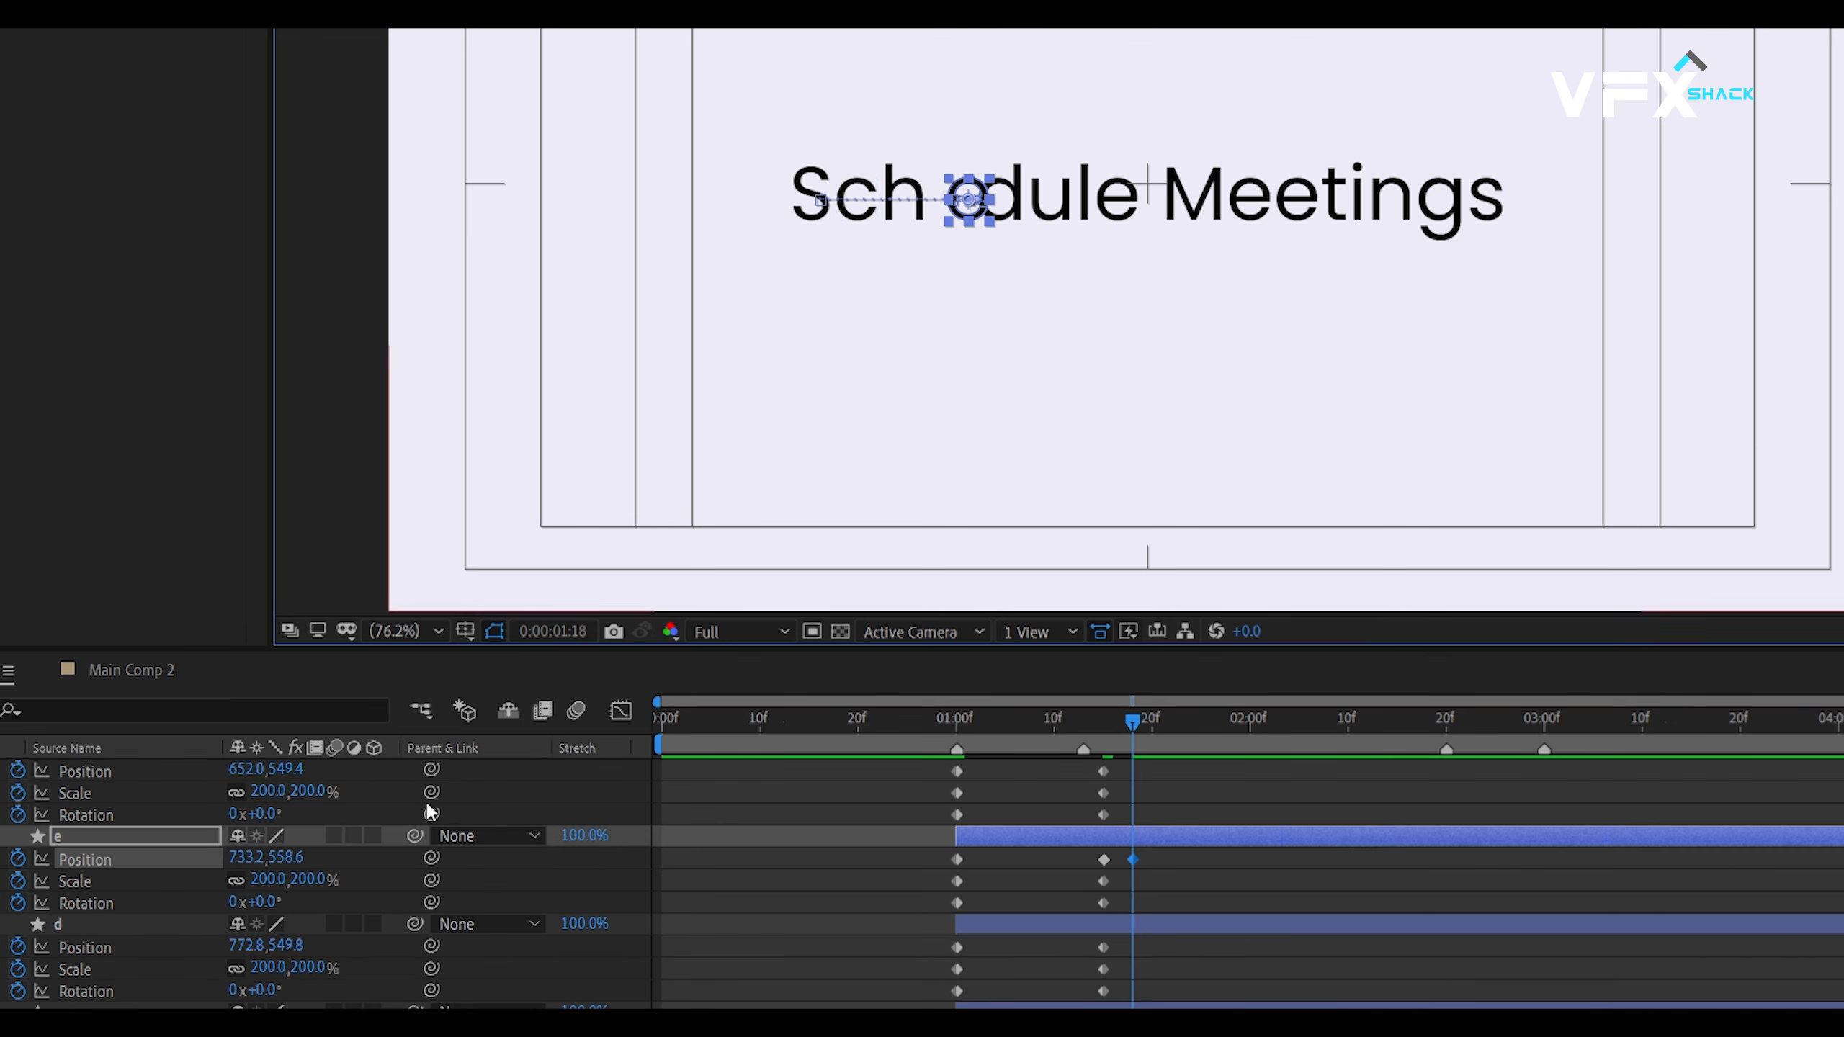
{"action": "left_click_drag", "start_coordinate": [269, 904], "coordinate": [272, 904]}
{"action": "left_click", "coordinate": [271, 904]}
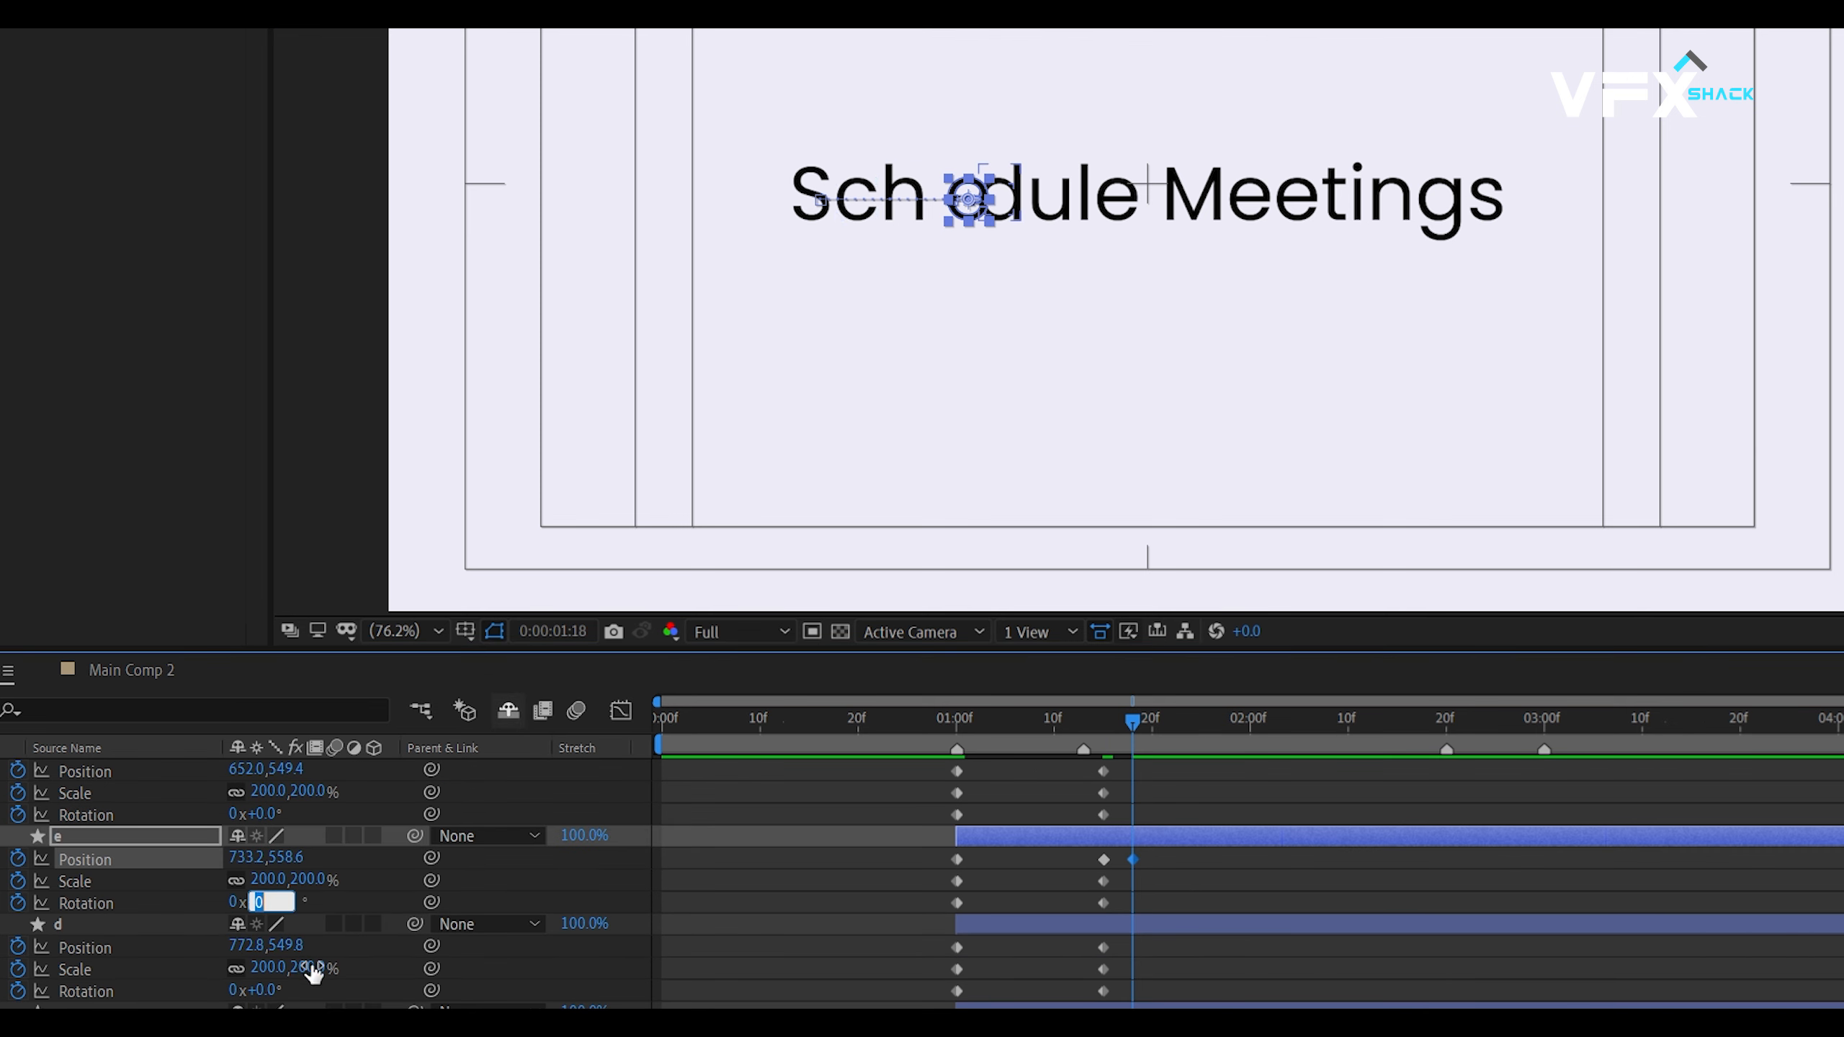
{"action": "key", "text": "Up"}
{"action": "key", "text": "Up"}
{"action": "key", "text": "Up"}
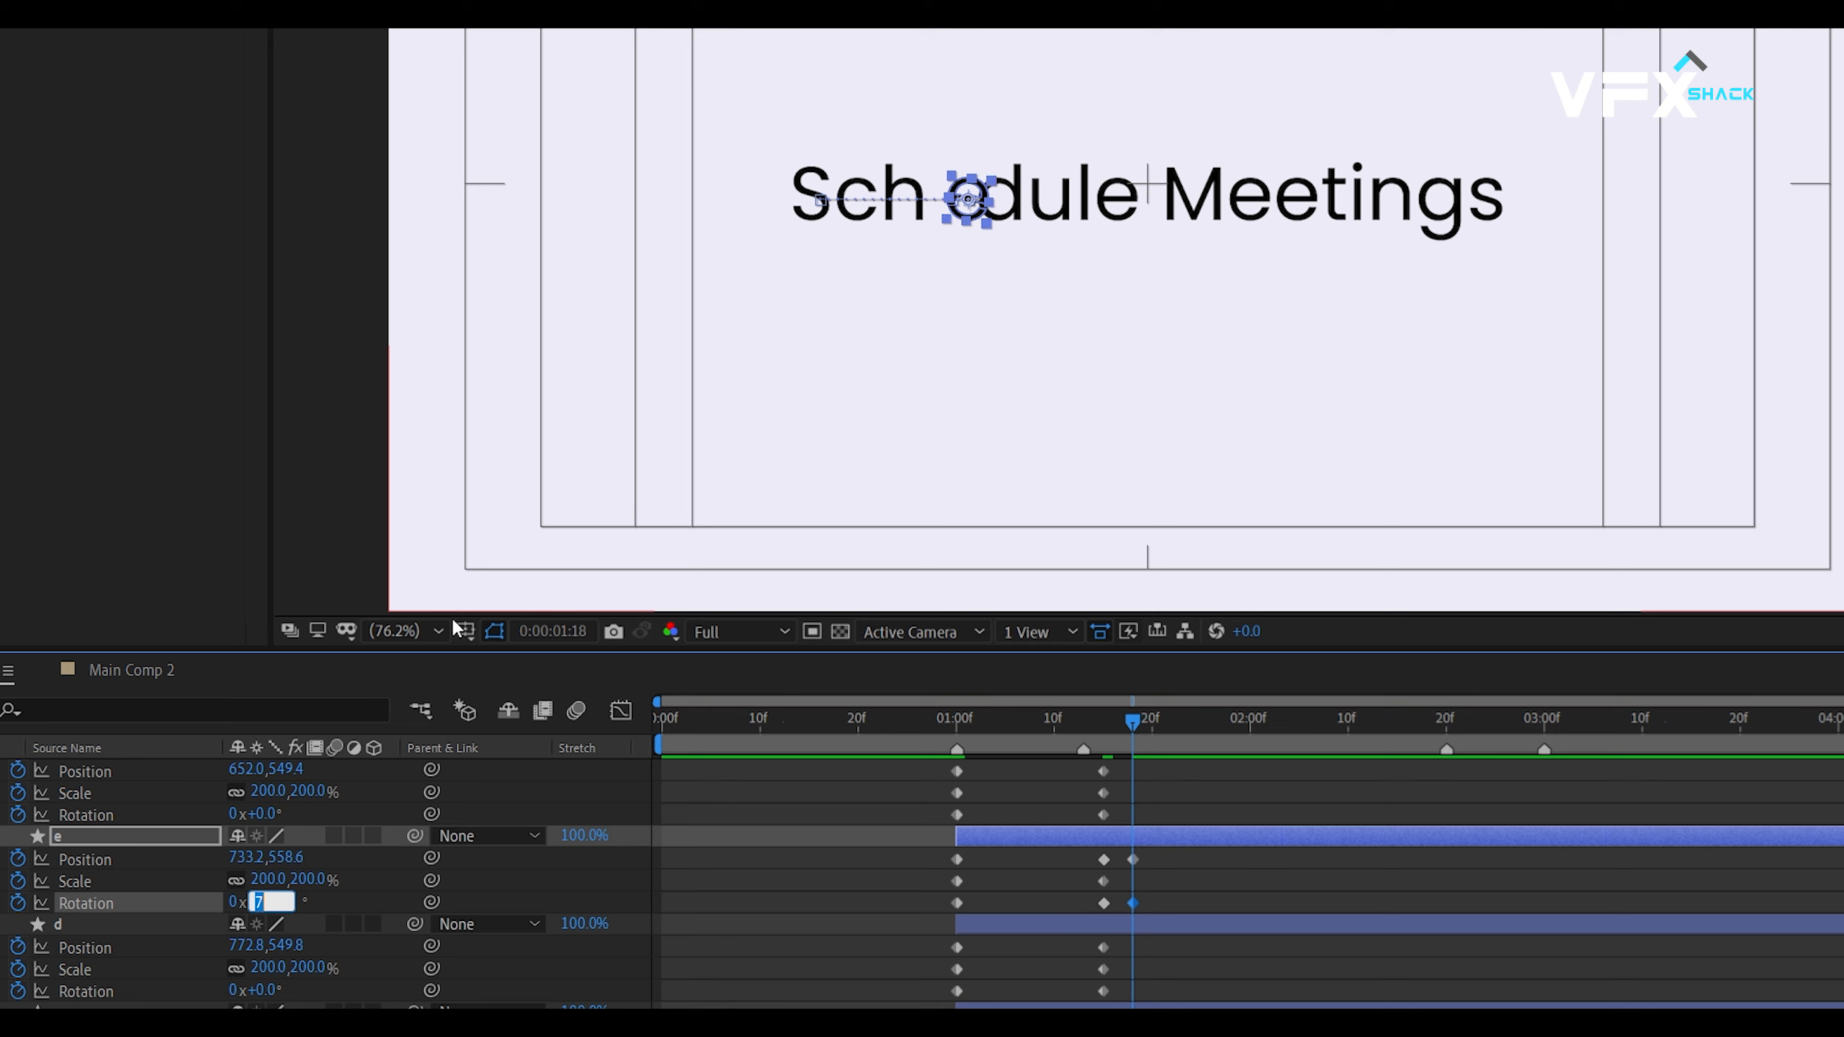
{"action": "key", "text": "Up"}
{"action": "key", "text": "Up"}
Copy the first e's resting keyframes to 0:00:01:20 and delete the extra scale keyframe there
{"action": "left_click", "coordinate": [1180, 885]}
{"action": "key", "text": "Page_Down"}
{"action": "key", "text": "Page_Down"}
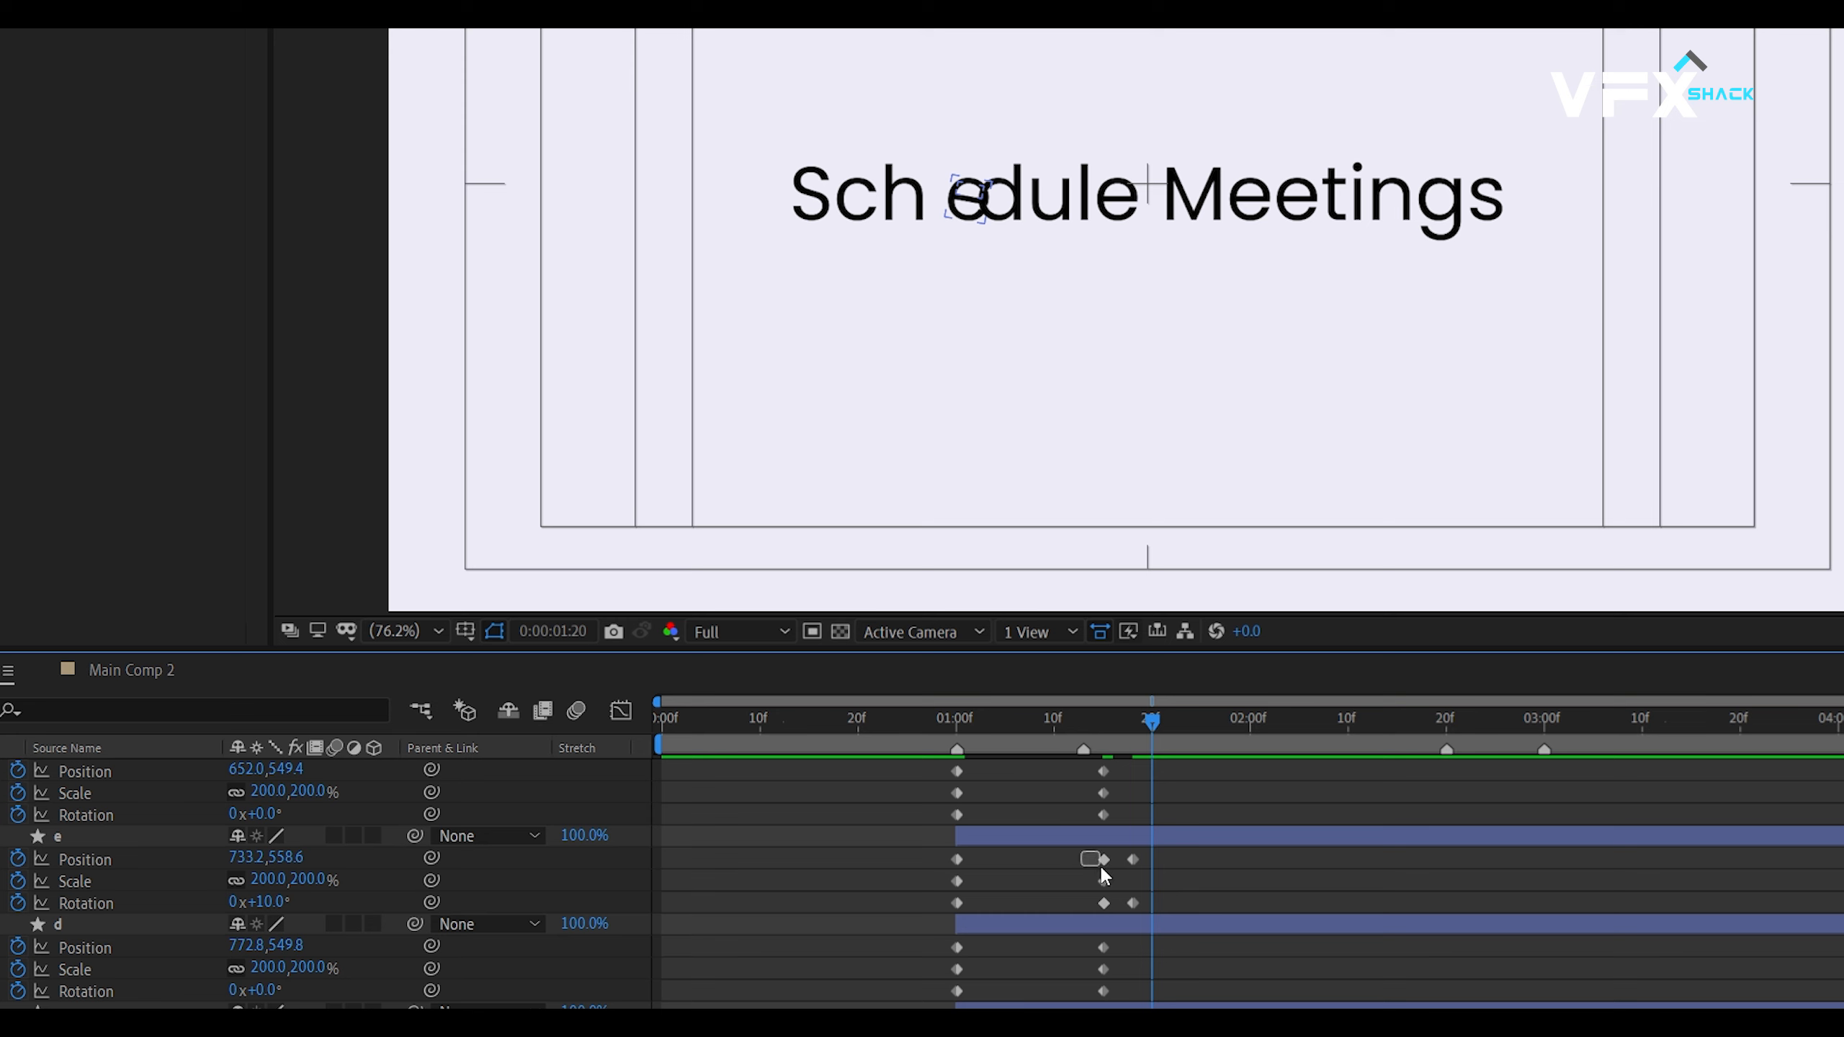
{"action": "left_click_drag", "start_coordinate": [1101, 872], "coordinate": [1105, 908]}
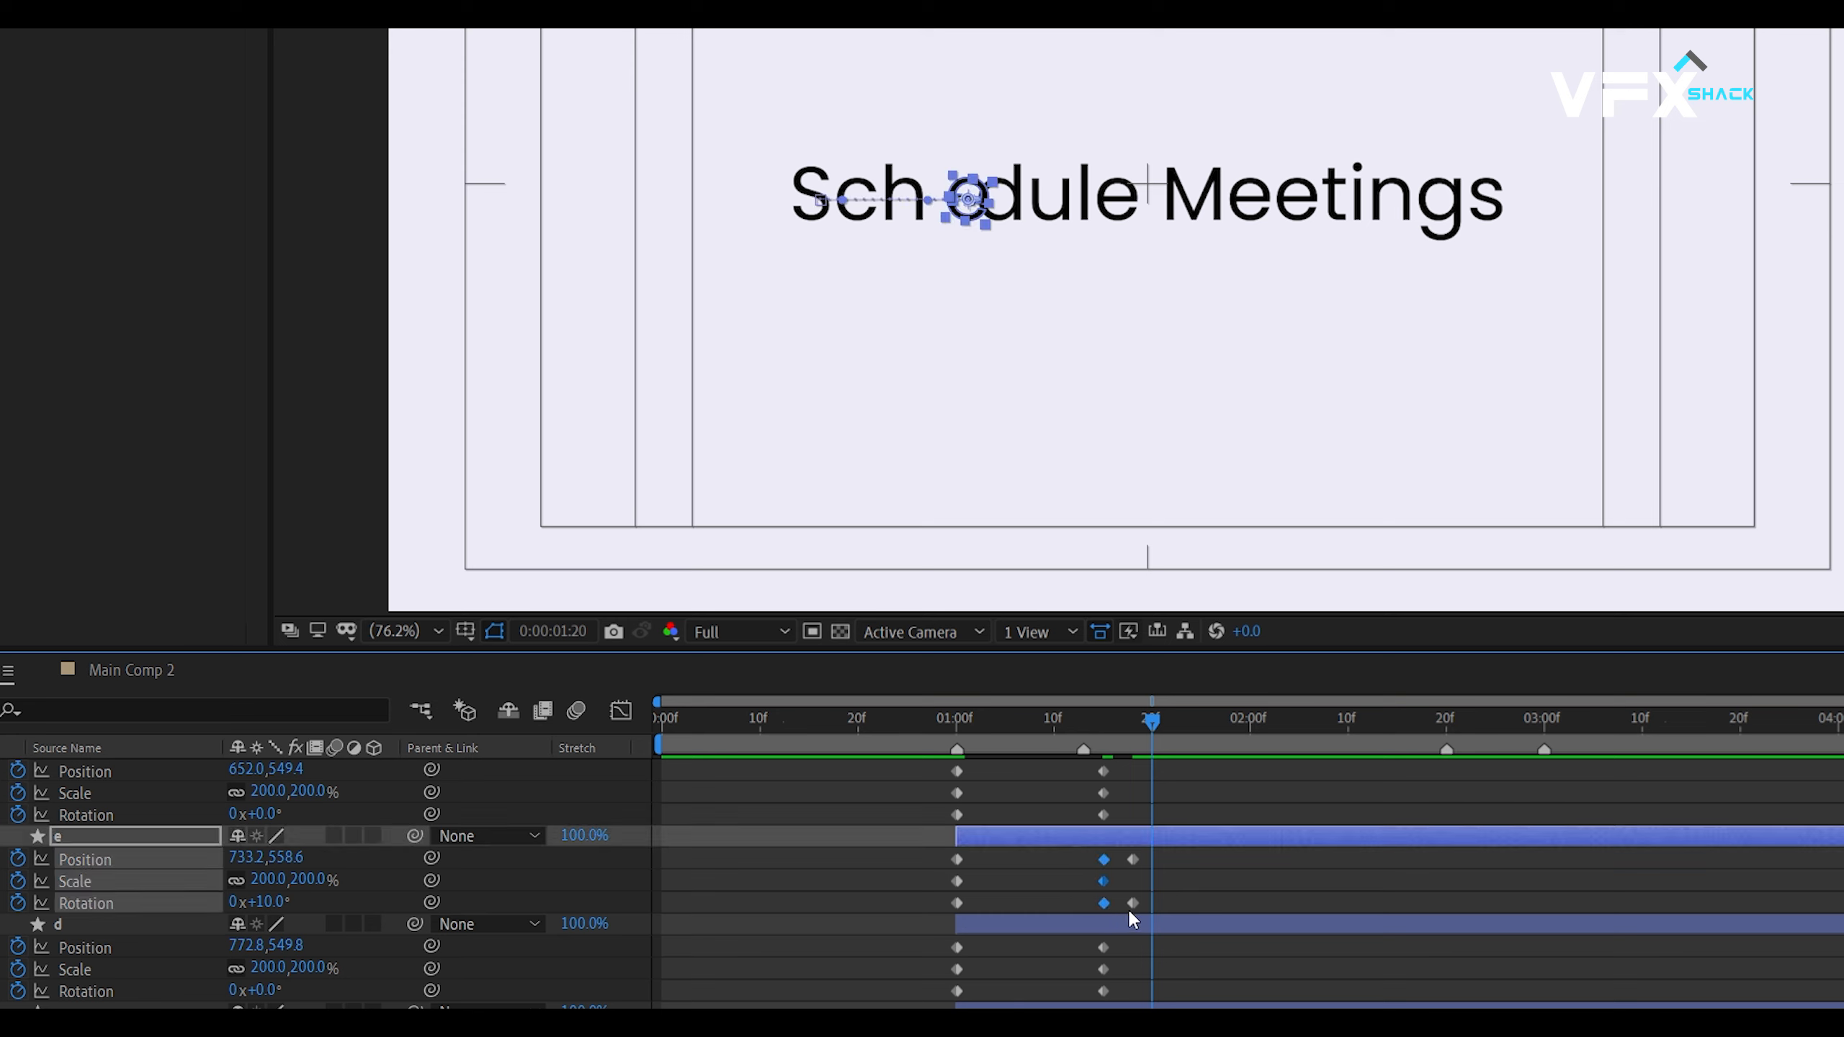
{"action": "key", "text": "ctrl+c"}
{"action": "key", "text": "ctrl+v"}
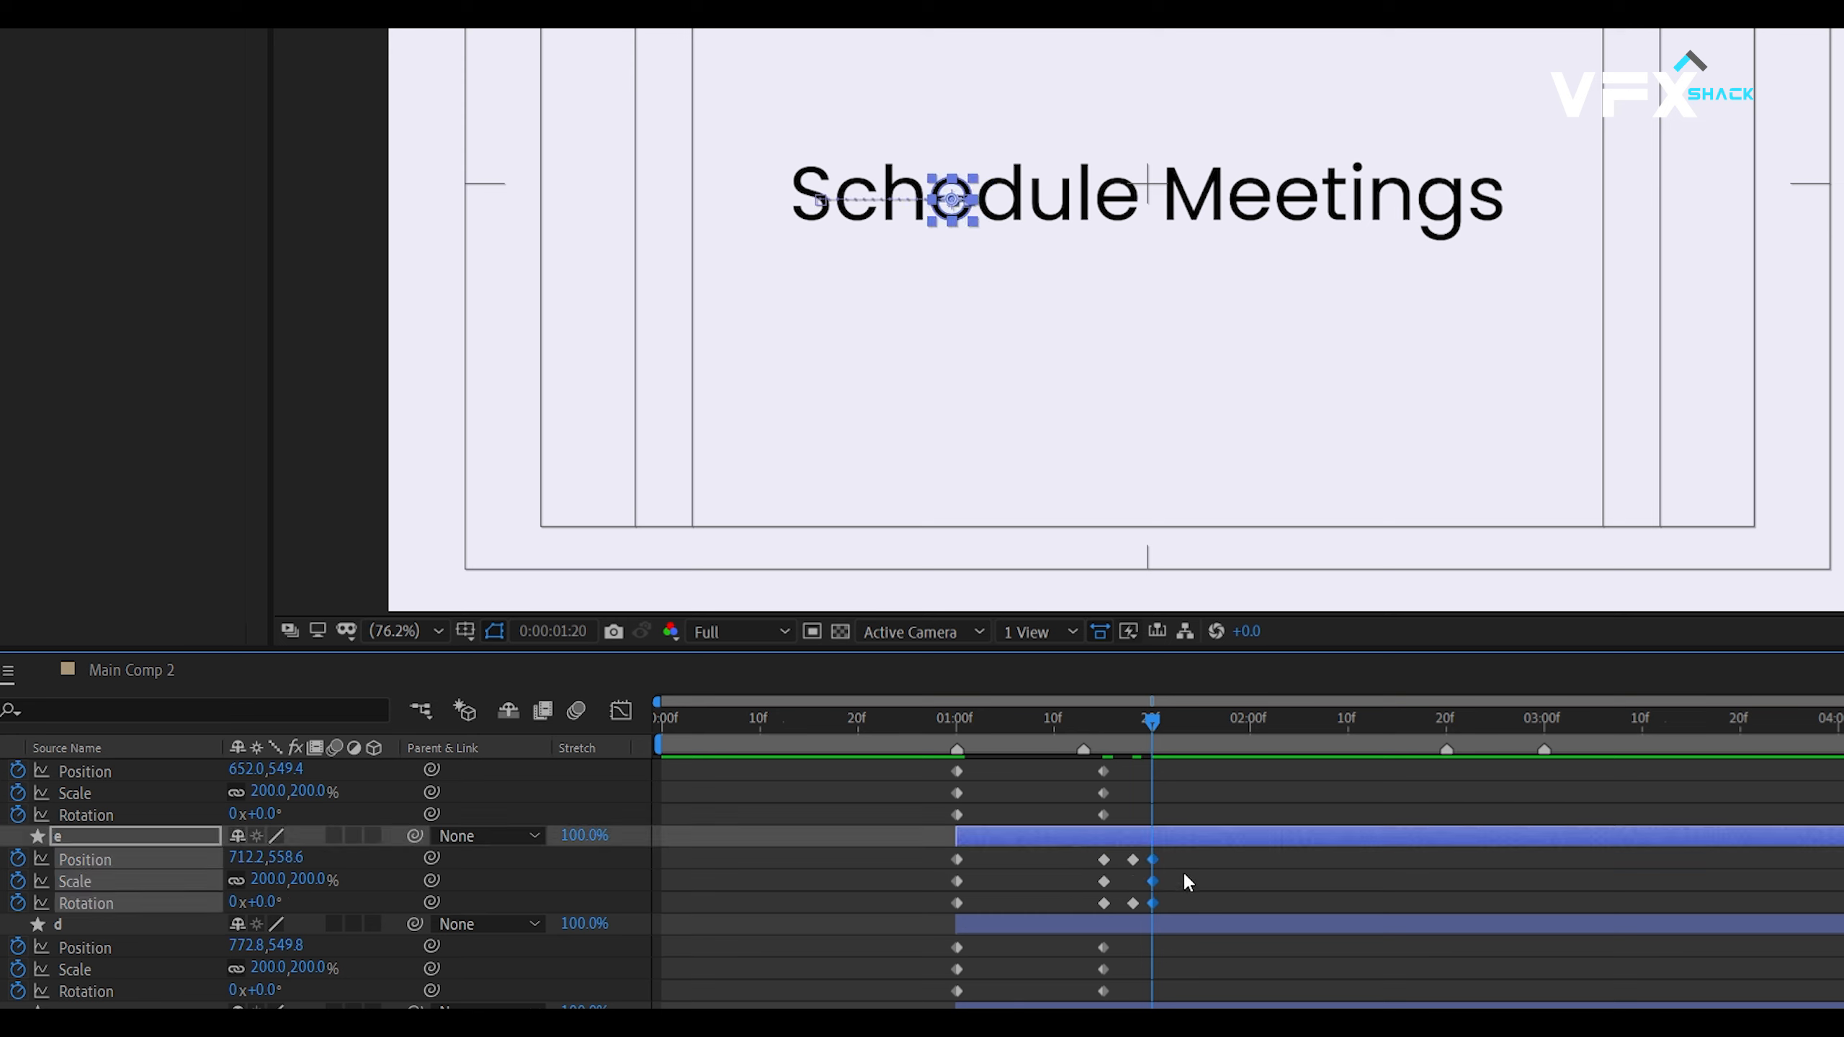
{"action": "left_click", "coordinate": [1152, 881]}
{"action": "key", "text": "Delete"}
Move the l of Schedule down to 880.1, 585.6 at 0:00:01:18 and copy its resting position keyframe to 0:00:01:20
{"action": "left_click_drag", "start_coordinate": [1130, 729], "coordinate": [1174, 730]}
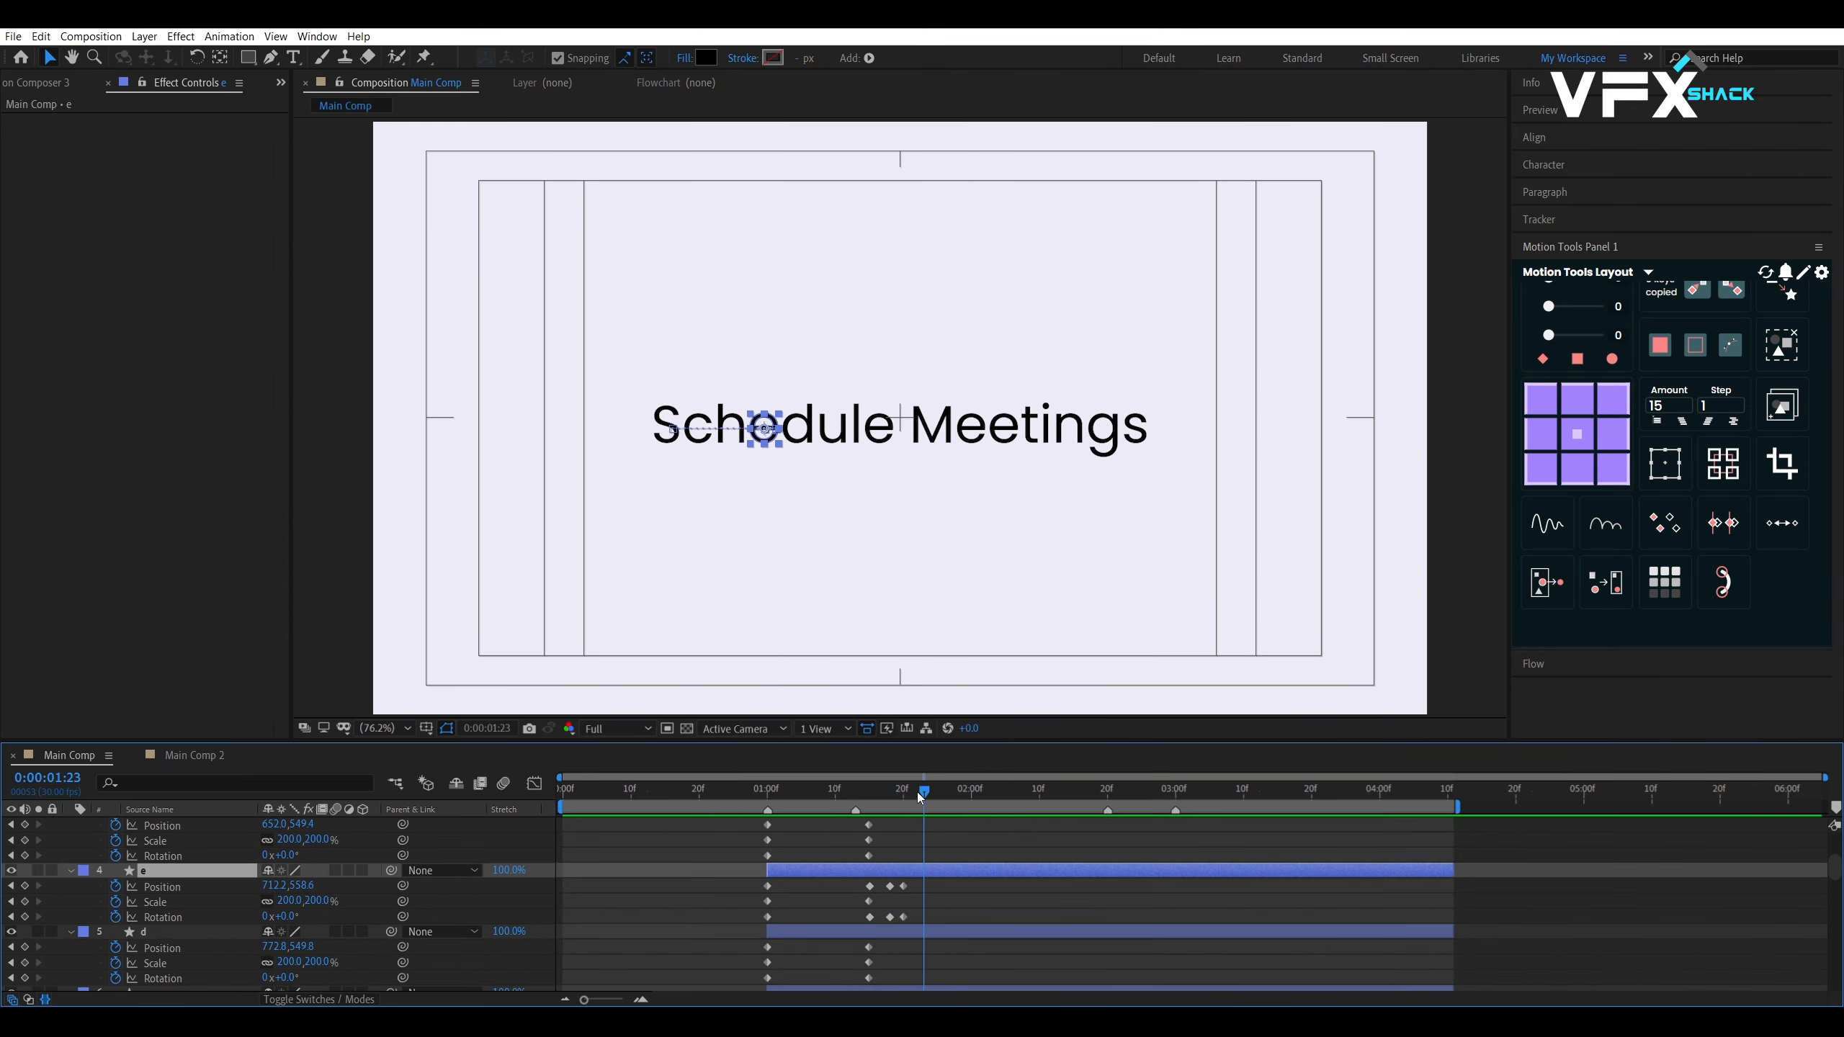
{"action": "left_click_drag", "start_coordinate": [917, 798], "coordinate": [889, 795]}
{"action": "left_click", "coordinate": [857, 425]}
{"action": "key", "text": "i"}
{"action": "left_click_drag", "start_coordinate": [857, 426], "coordinate": [857, 444]}
{"action": "key", "text": "k"}
{"action": "scroll", "coordinate": [885, 938], "scroll_direction": "down", "scroll_amount": 5}
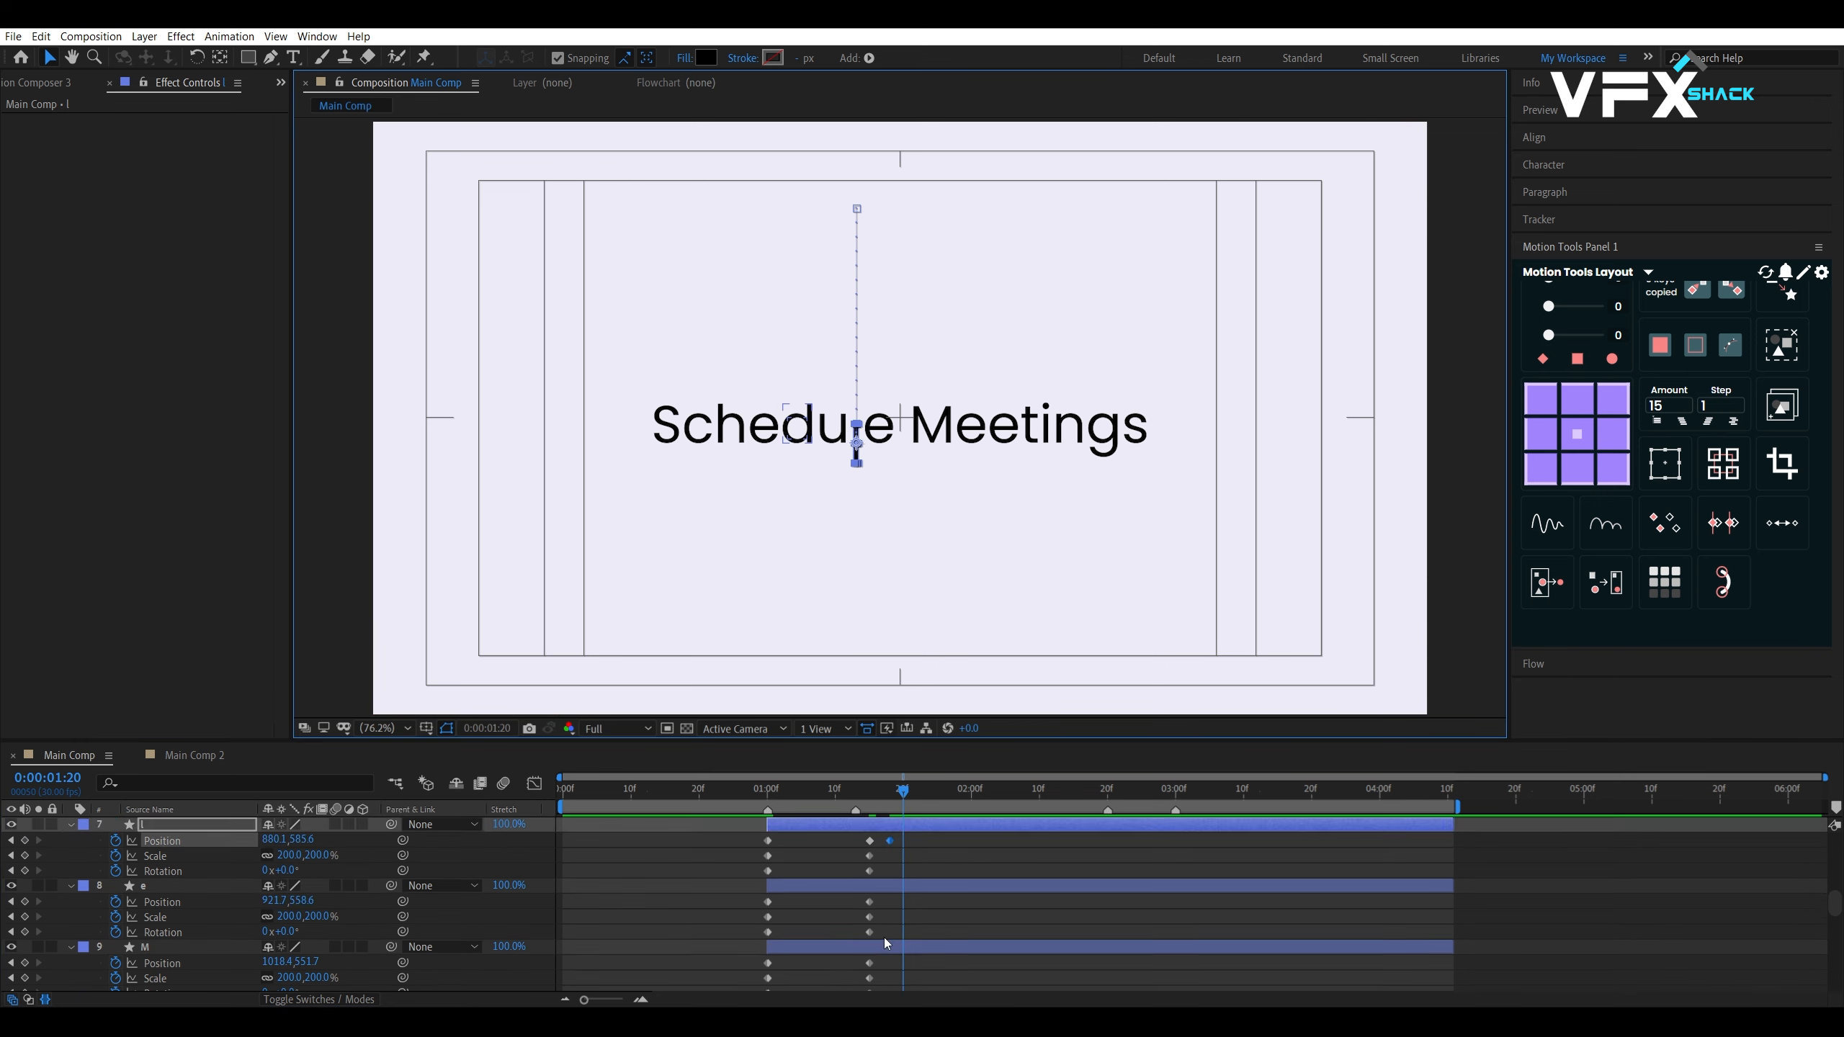
{"action": "left_click", "coordinate": [869, 841]}
{"action": "key", "text": "ctrl+c"}
{"action": "key", "text": "ctrl+v"}
At 0:00:01:18, raise the second e of Meetings to 1149.0, 512.6, slightly above its resting spot
{"action": "mouse_move", "coordinate": [884, 795]}
{"action": "left_mouse_down"}
{"action": "mouse_move", "coordinate": [909, 811]}
{"action": "mouse_move", "coordinate": [828, 803]}
{"action": "mouse_move", "coordinate": [889, 804]}
{"action": "left_mouse_up"}
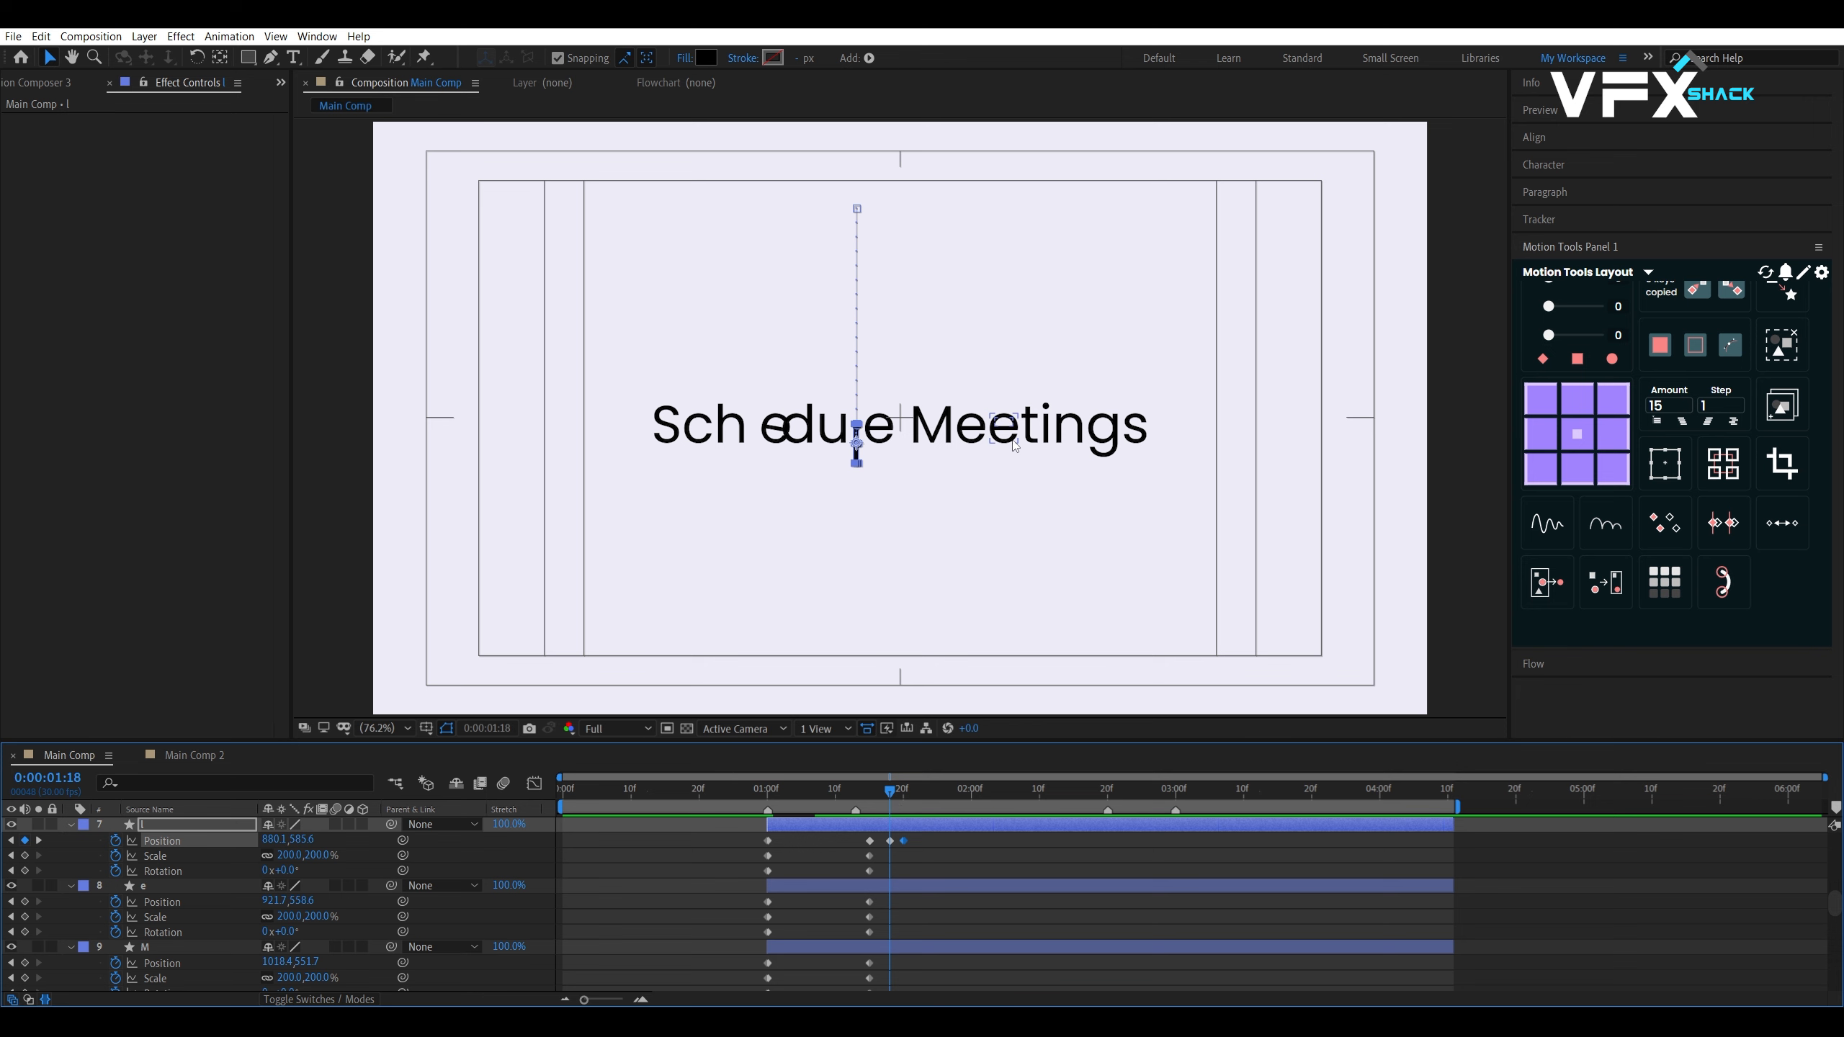
{"action": "scroll", "coordinate": [944, 871], "scroll_direction": "down", "scroll_amount": 3}
{"action": "left_click", "coordinate": [899, 861]}
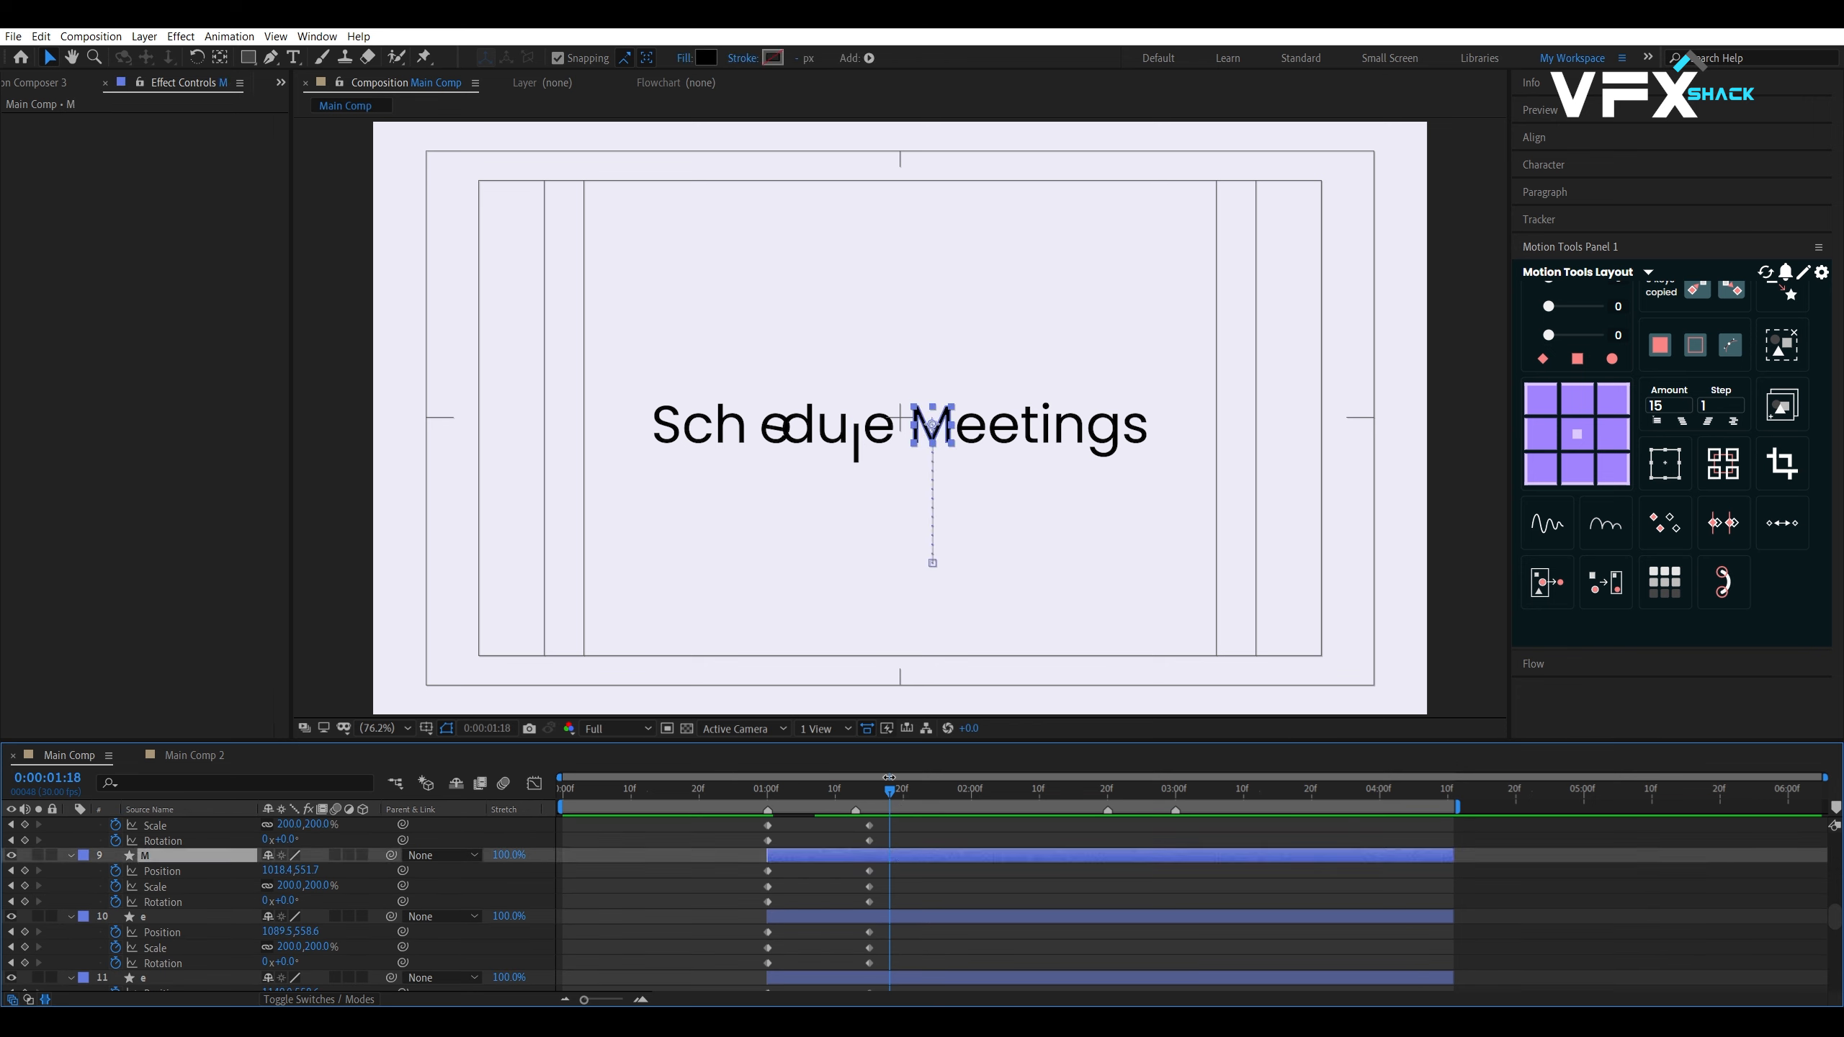
{"action": "left_click", "coordinate": [835, 799]}
{"action": "left_click_drag", "start_coordinate": [835, 802], "coordinate": [891, 799]}
{"action": "scroll", "coordinate": [905, 827], "scroll_direction": "up", "scroll_amount": 3}
{"action": "left_click", "coordinate": [1002, 411]}
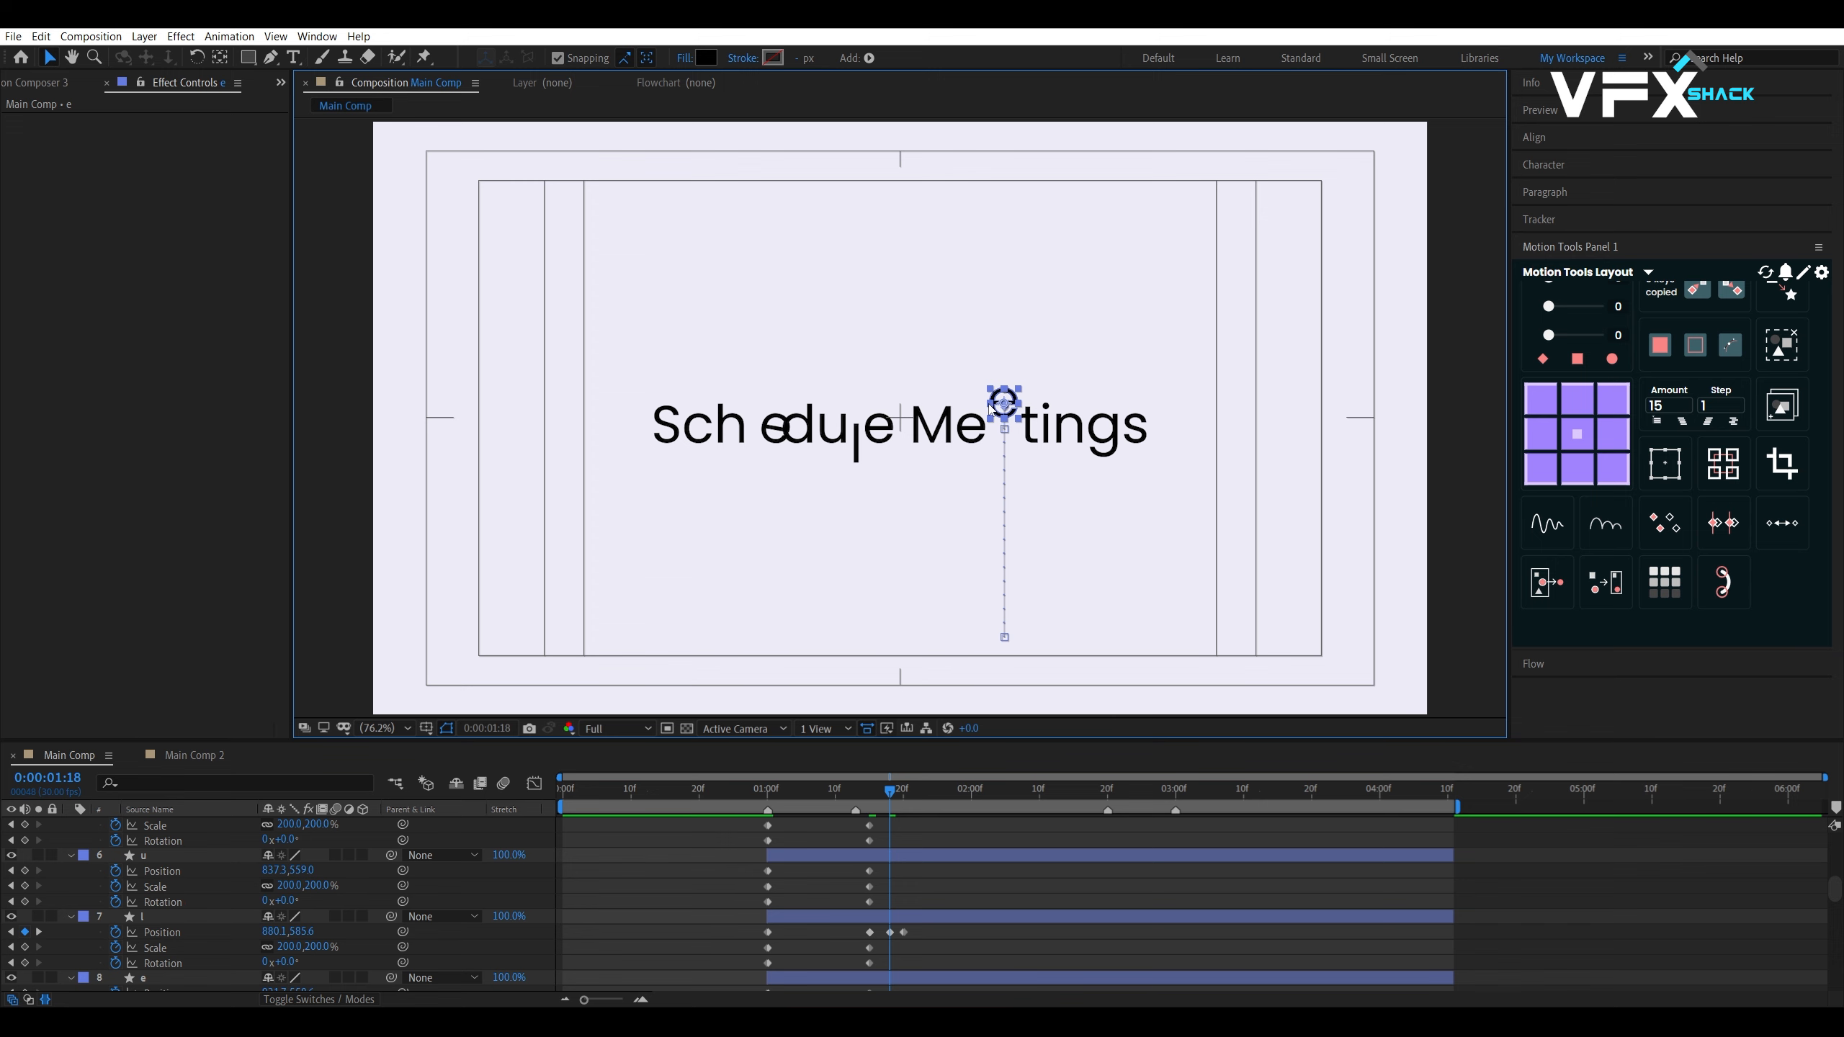
Copy the resting position keyframe of the second e of Meetings to 0:00:01:20
{"action": "key", "text": "Page_Down"}
{"action": "key", "text": "Page_Down"}
{"action": "scroll", "coordinate": [891, 946], "scroll_direction": "down", "scroll_amount": 7}
{"action": "left_click_drag", "start_coordinate": [851, 851], "coordinate": [878, 865]}
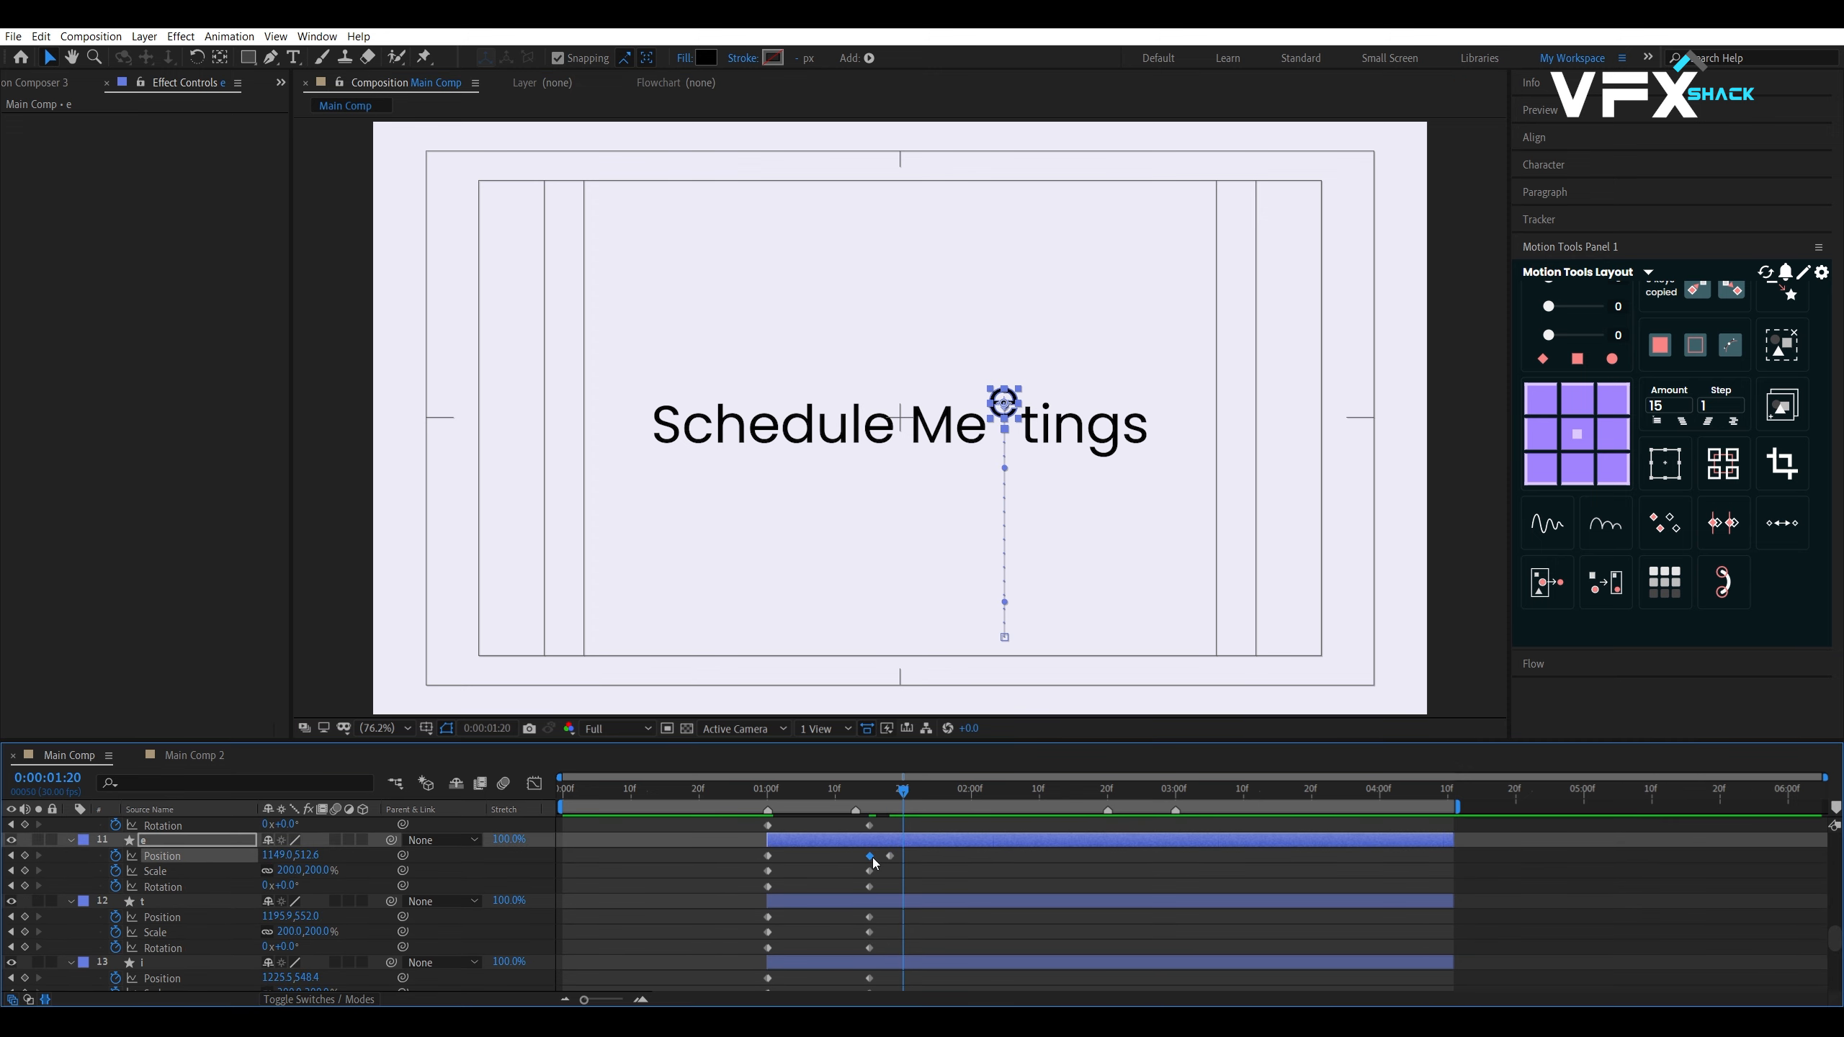
{"action": "key", "text": "ctrl+c"}
{"action": "key", "text": "ctrl+v"}
At 0:00:01:00, scale the capital S of Schedule to 508% and the letter h to 132%
{"action": "key", "text": "ctrl+b"}
{"action": "mouse_move", "coordinate": [914, 792]}
{"action": "left_mouse_down"}
{"action": "mouse_move", "coordinate": [766, 792]}
{"action": "mouse_move", "coordinate": [897, 801]}
{"action": "left_mouse_up"}
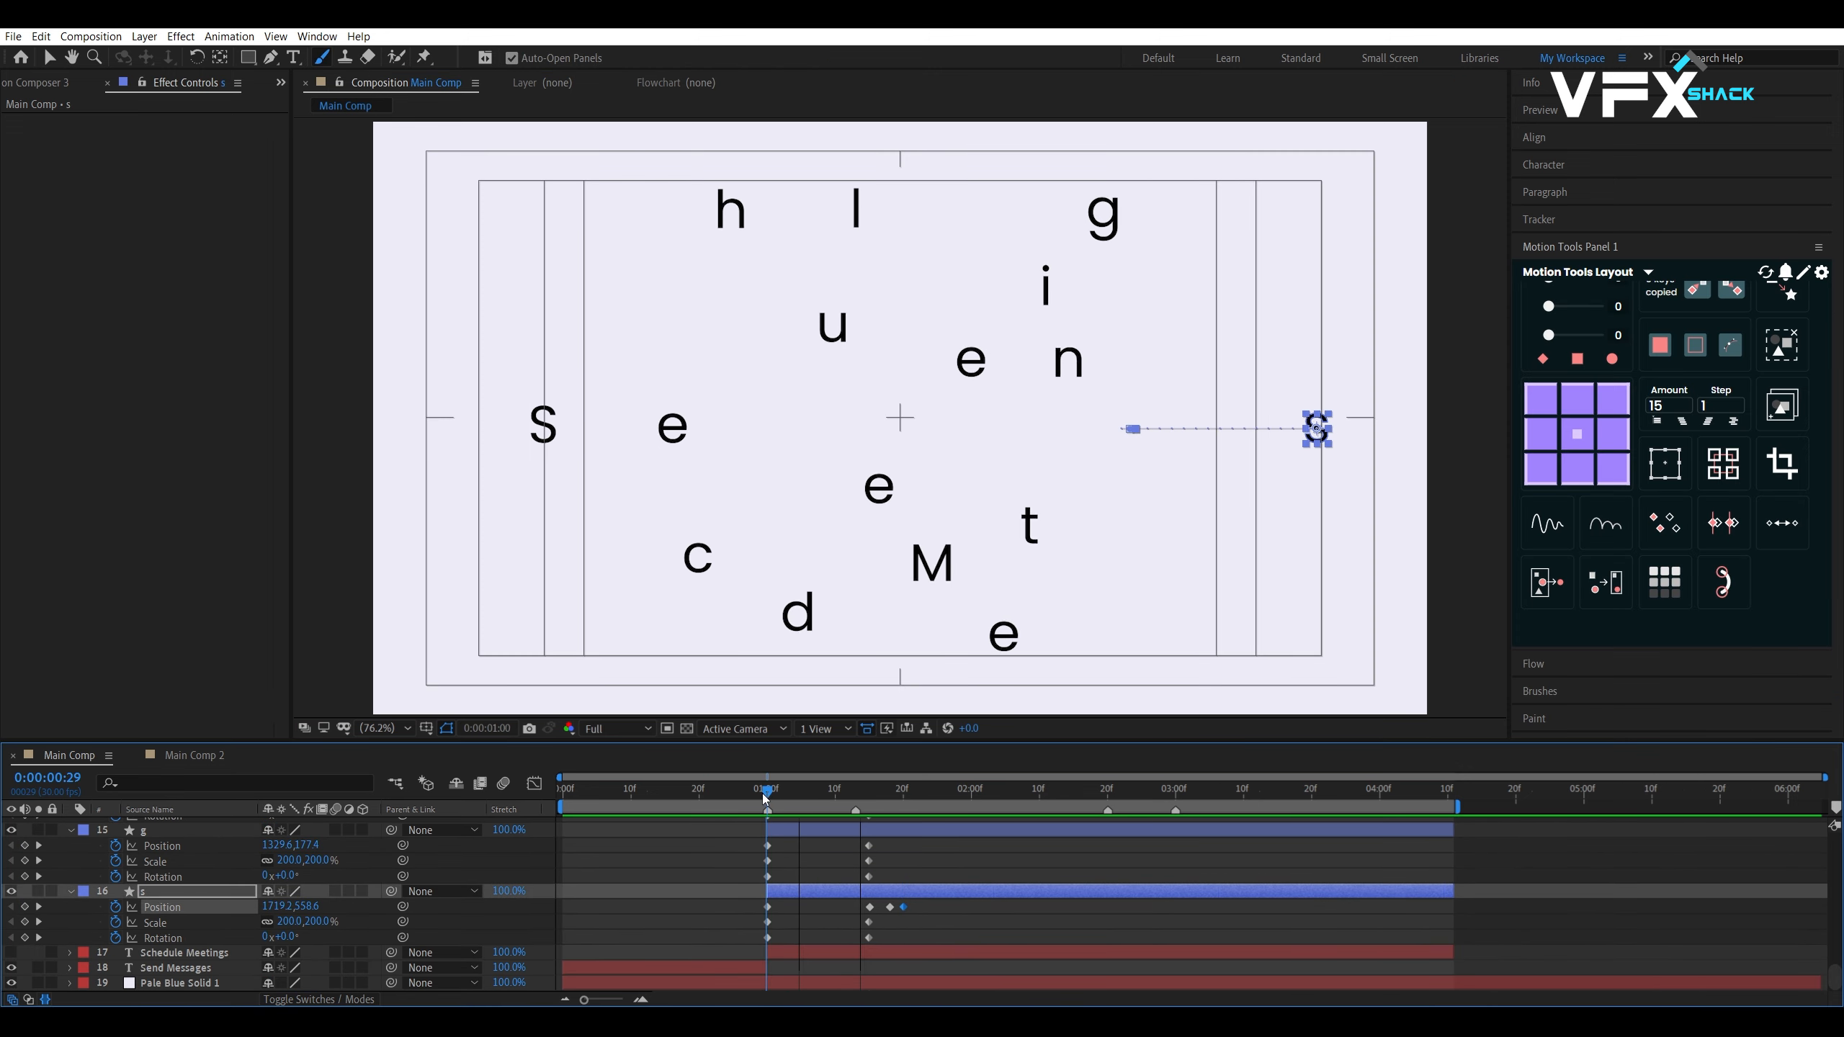
{"action": "left_click_drag", "start_coordinate": [764, 799], "coordinate": [768, 799]}
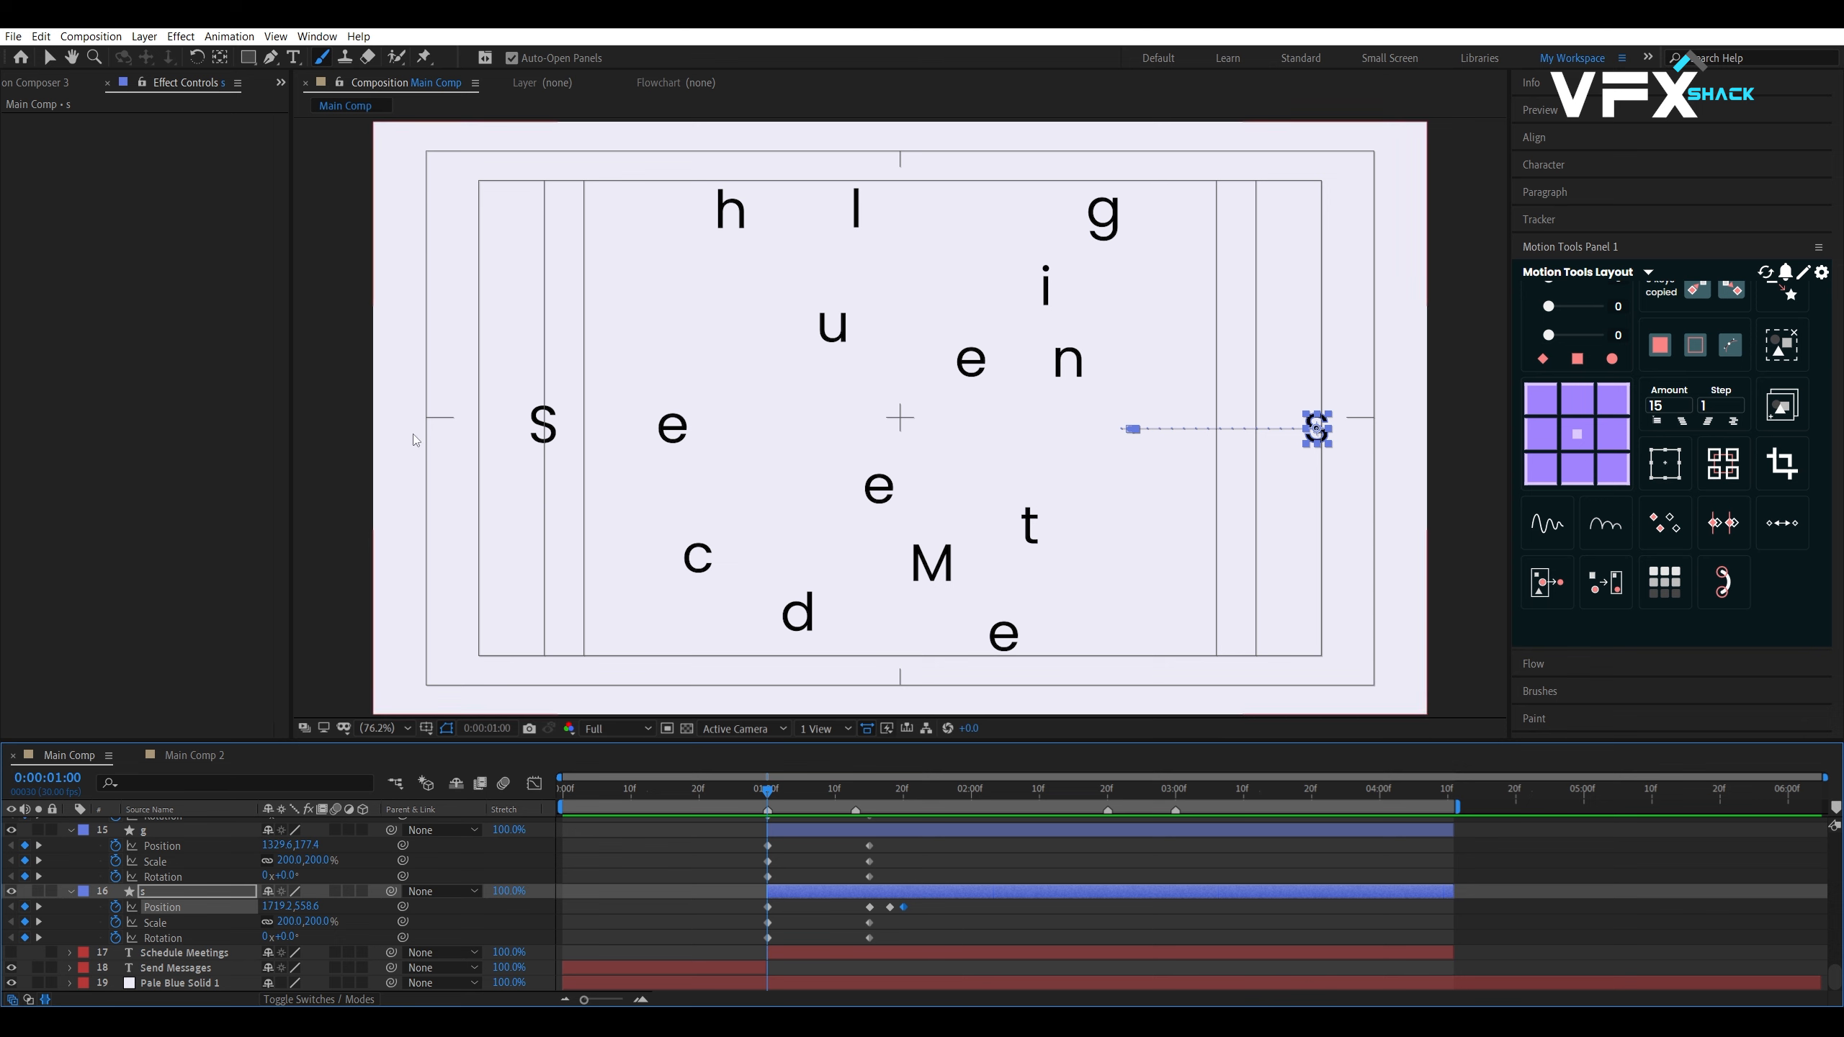
{"action": "left_click", "coordinate": [535, 430]}
{"action": "scroll", "coordinate": [196, 900], "scroll_direction": "up", "scroll_amount": 15}
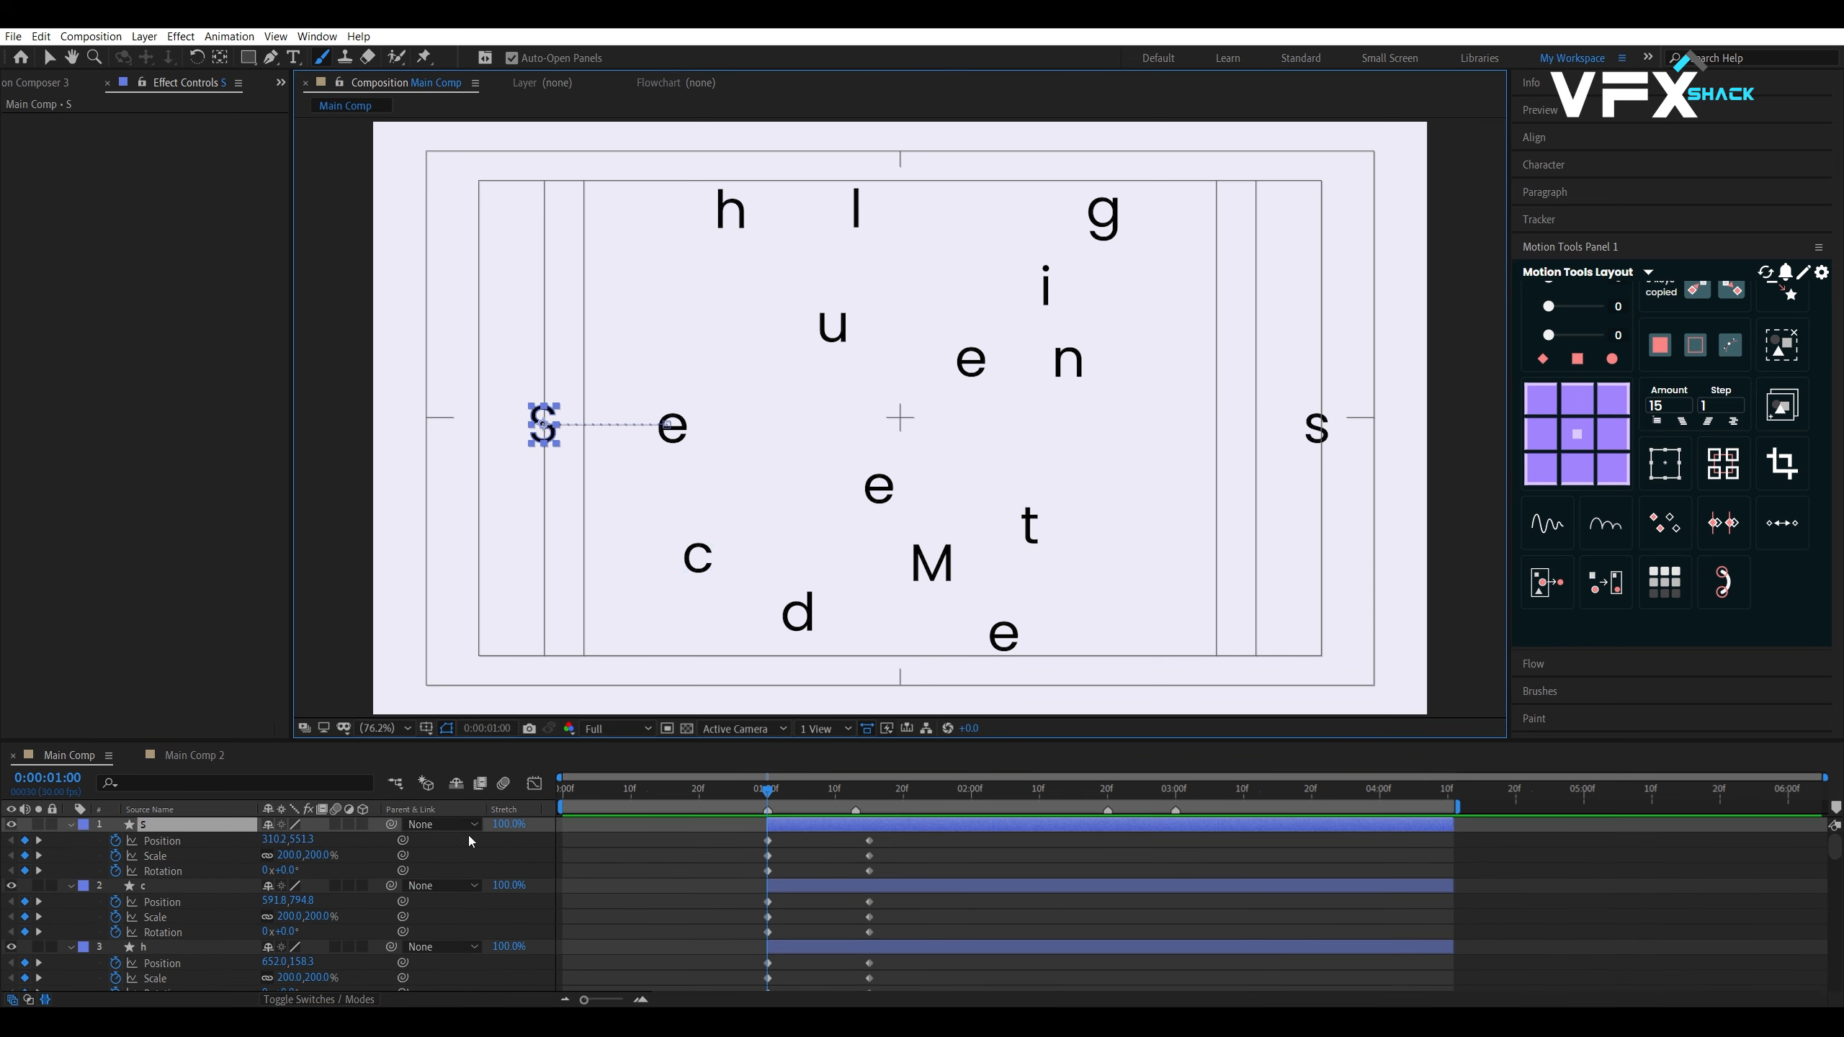
{"action": "left_click_drag", "start_coordinate": [285, 855], "coordinate": [694, 341]}
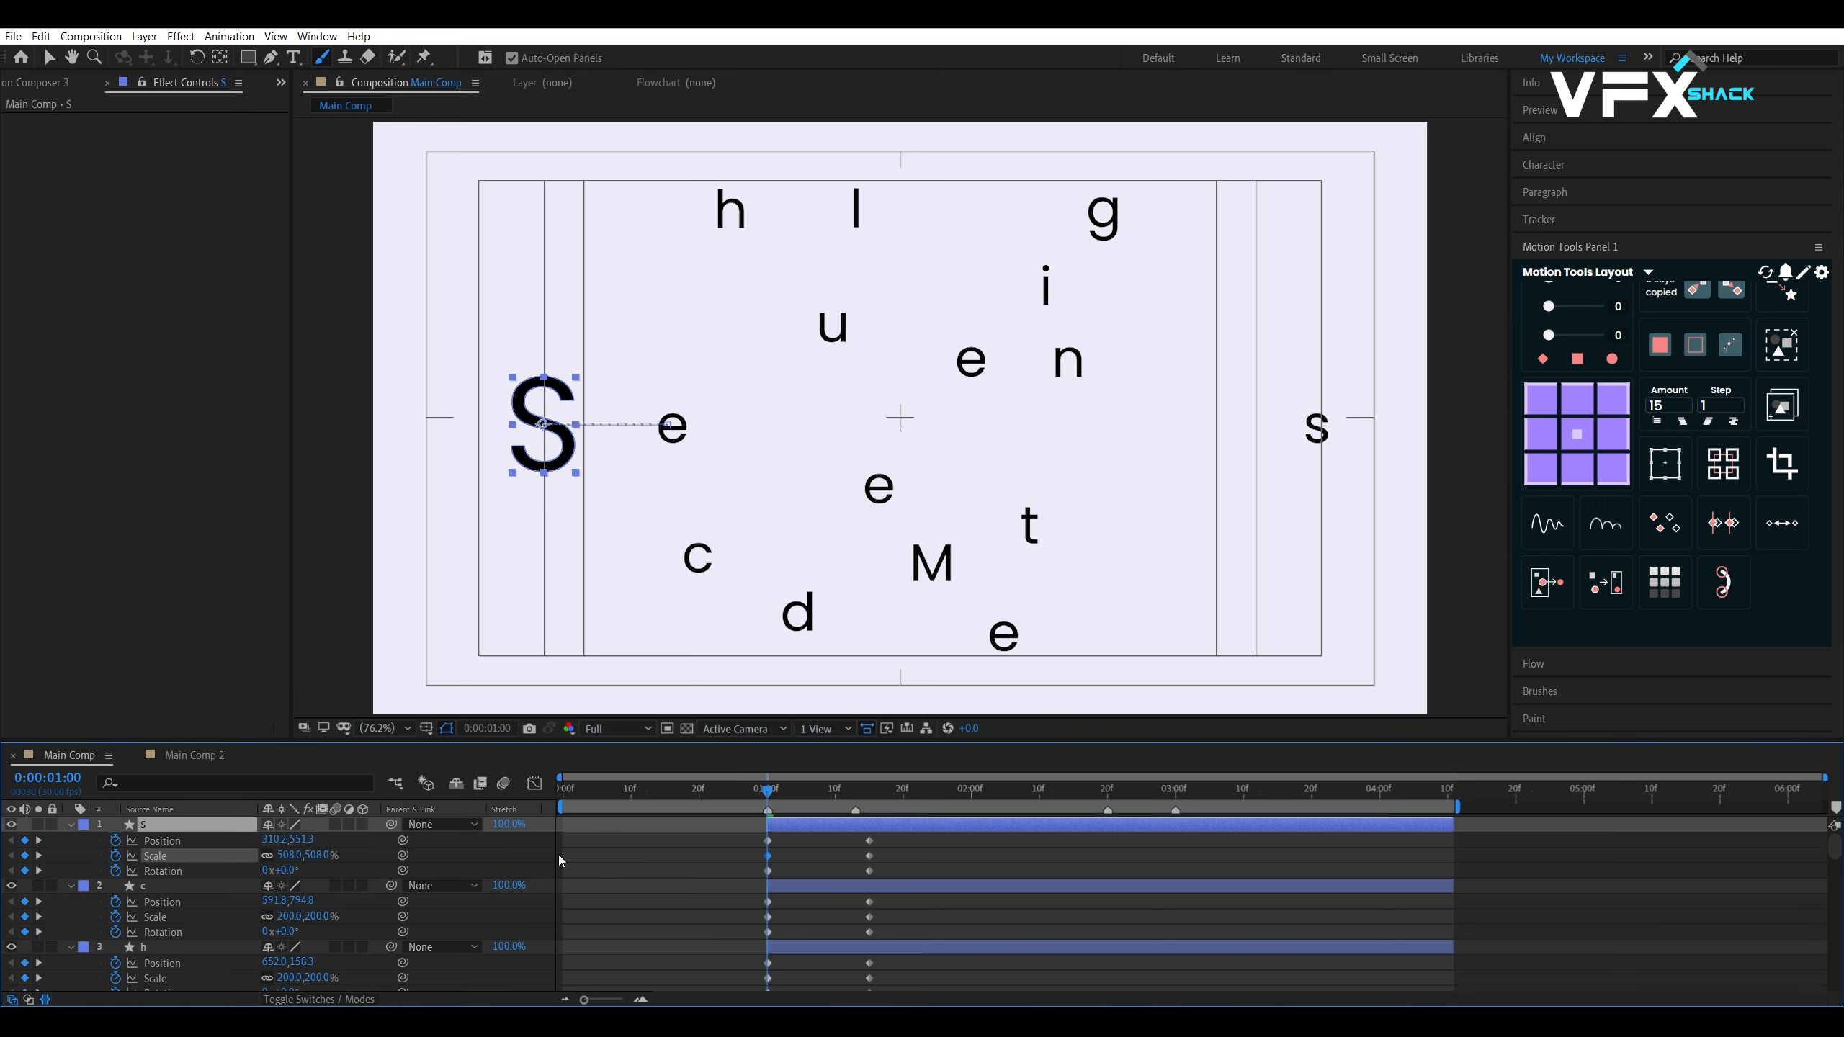
{"action": "left_click", "coordinate": [739, 222]}
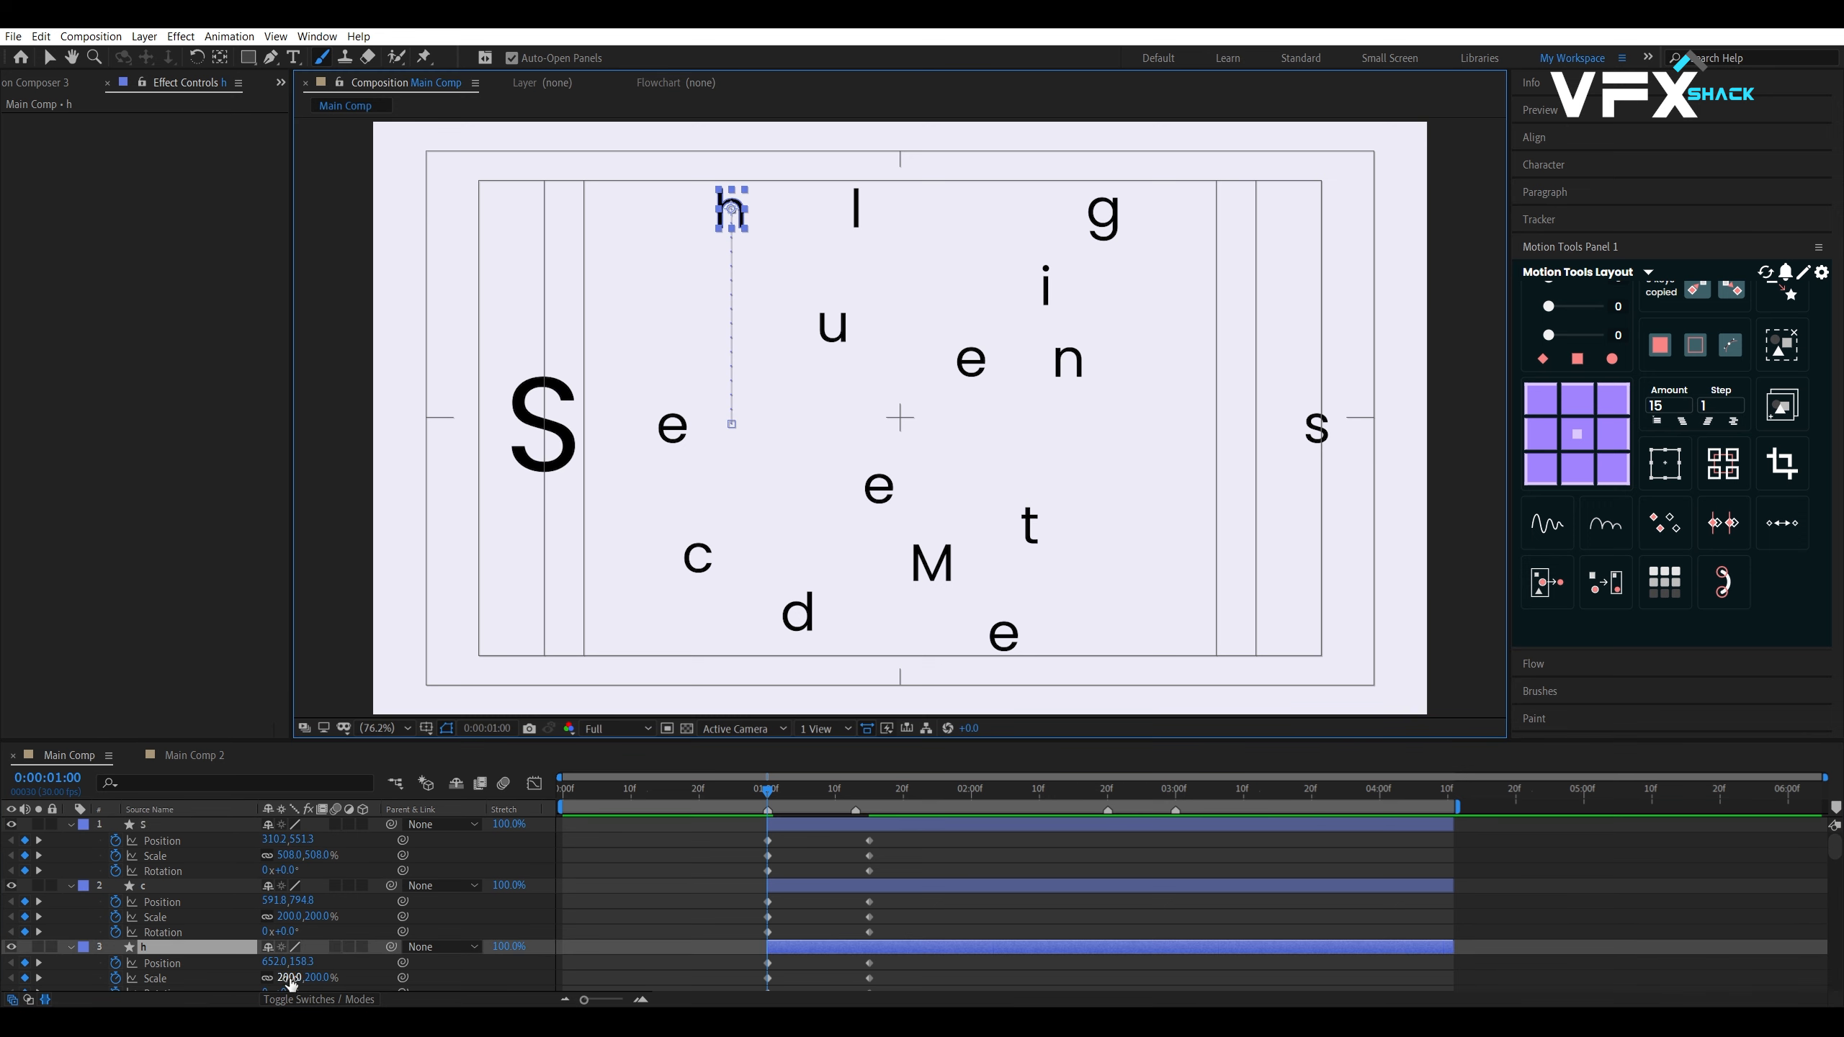
{"action": "left_click_drag", "start_coordinate": [291, 982], "coordinate": [224, 977]}
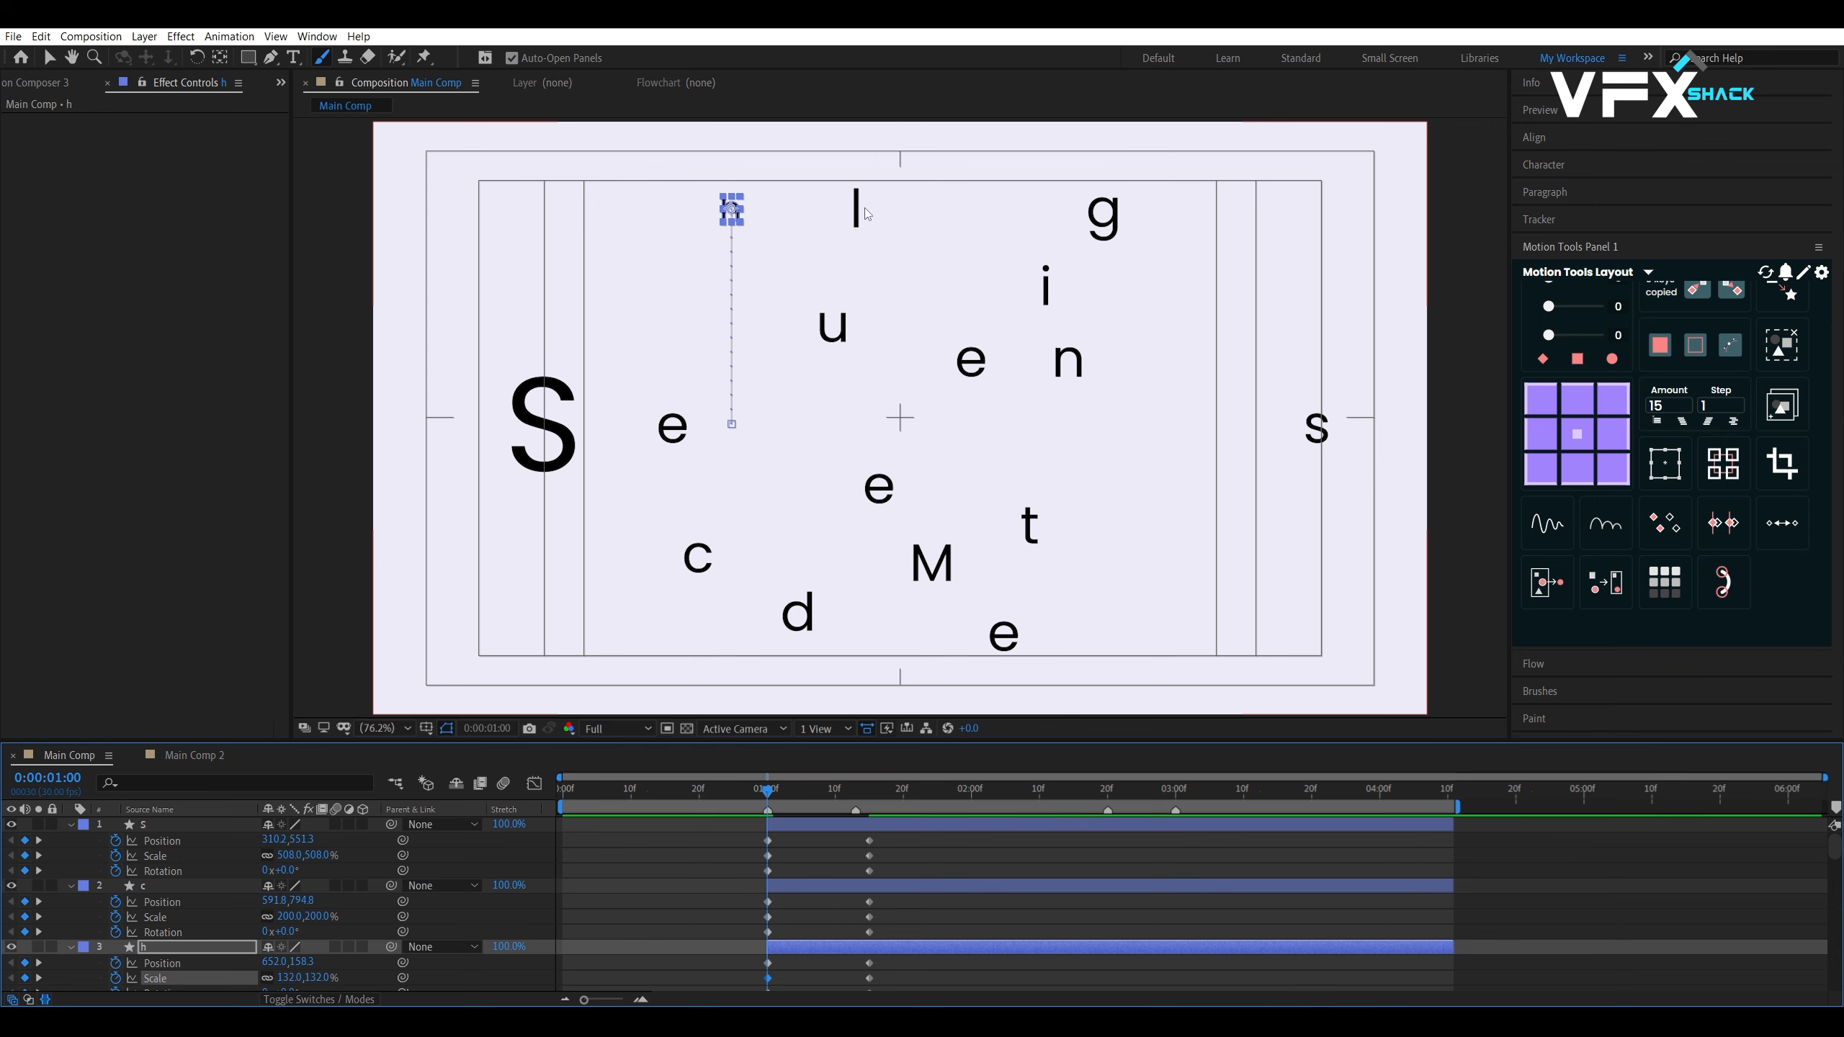
Scale the letter u to 474%, shrink the first e of Schedule and enlarge the letter c at 0:00:01:00
{"action": "left_click", "coordinate": [816, 347]}
{"action": "scroll", "coordinate": [193, 943], "scroll_direction": "down", "scroll_amount": 5}
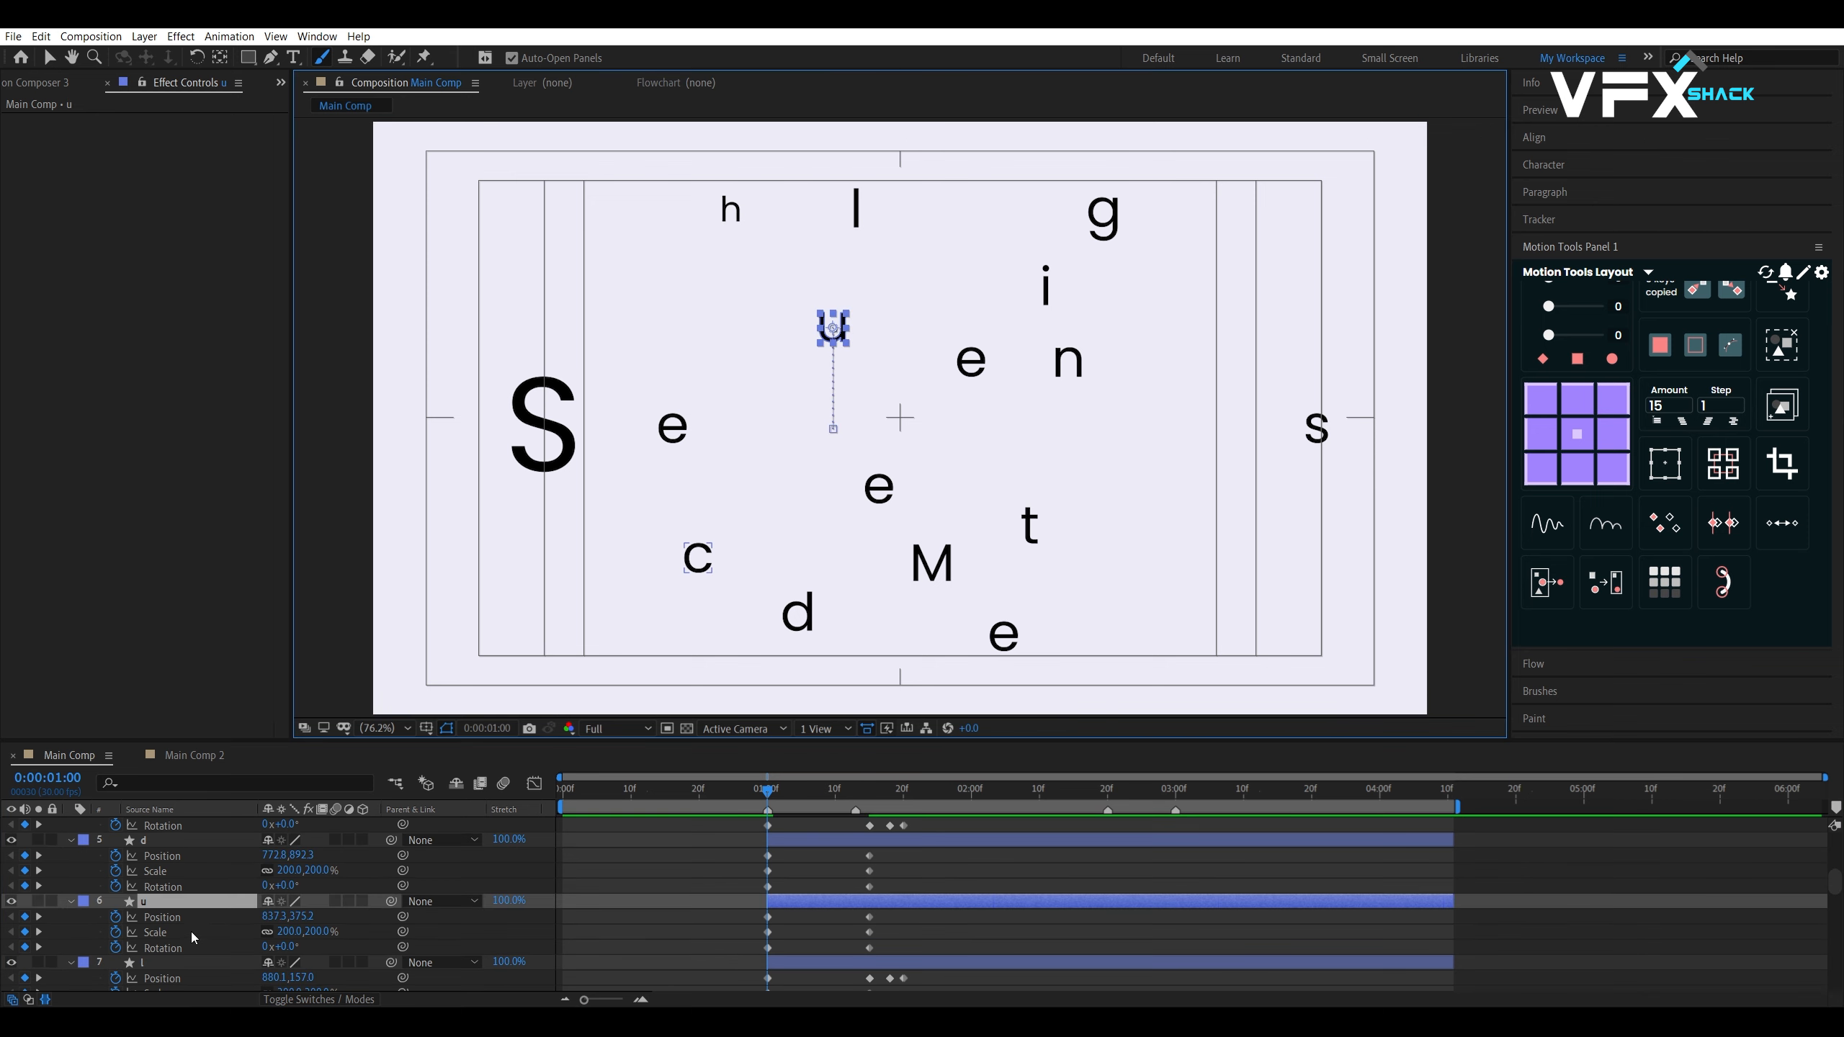
{"action": "left_click_drag", "start_coordinate": [289, 935], "coordinate": [548, 924]}
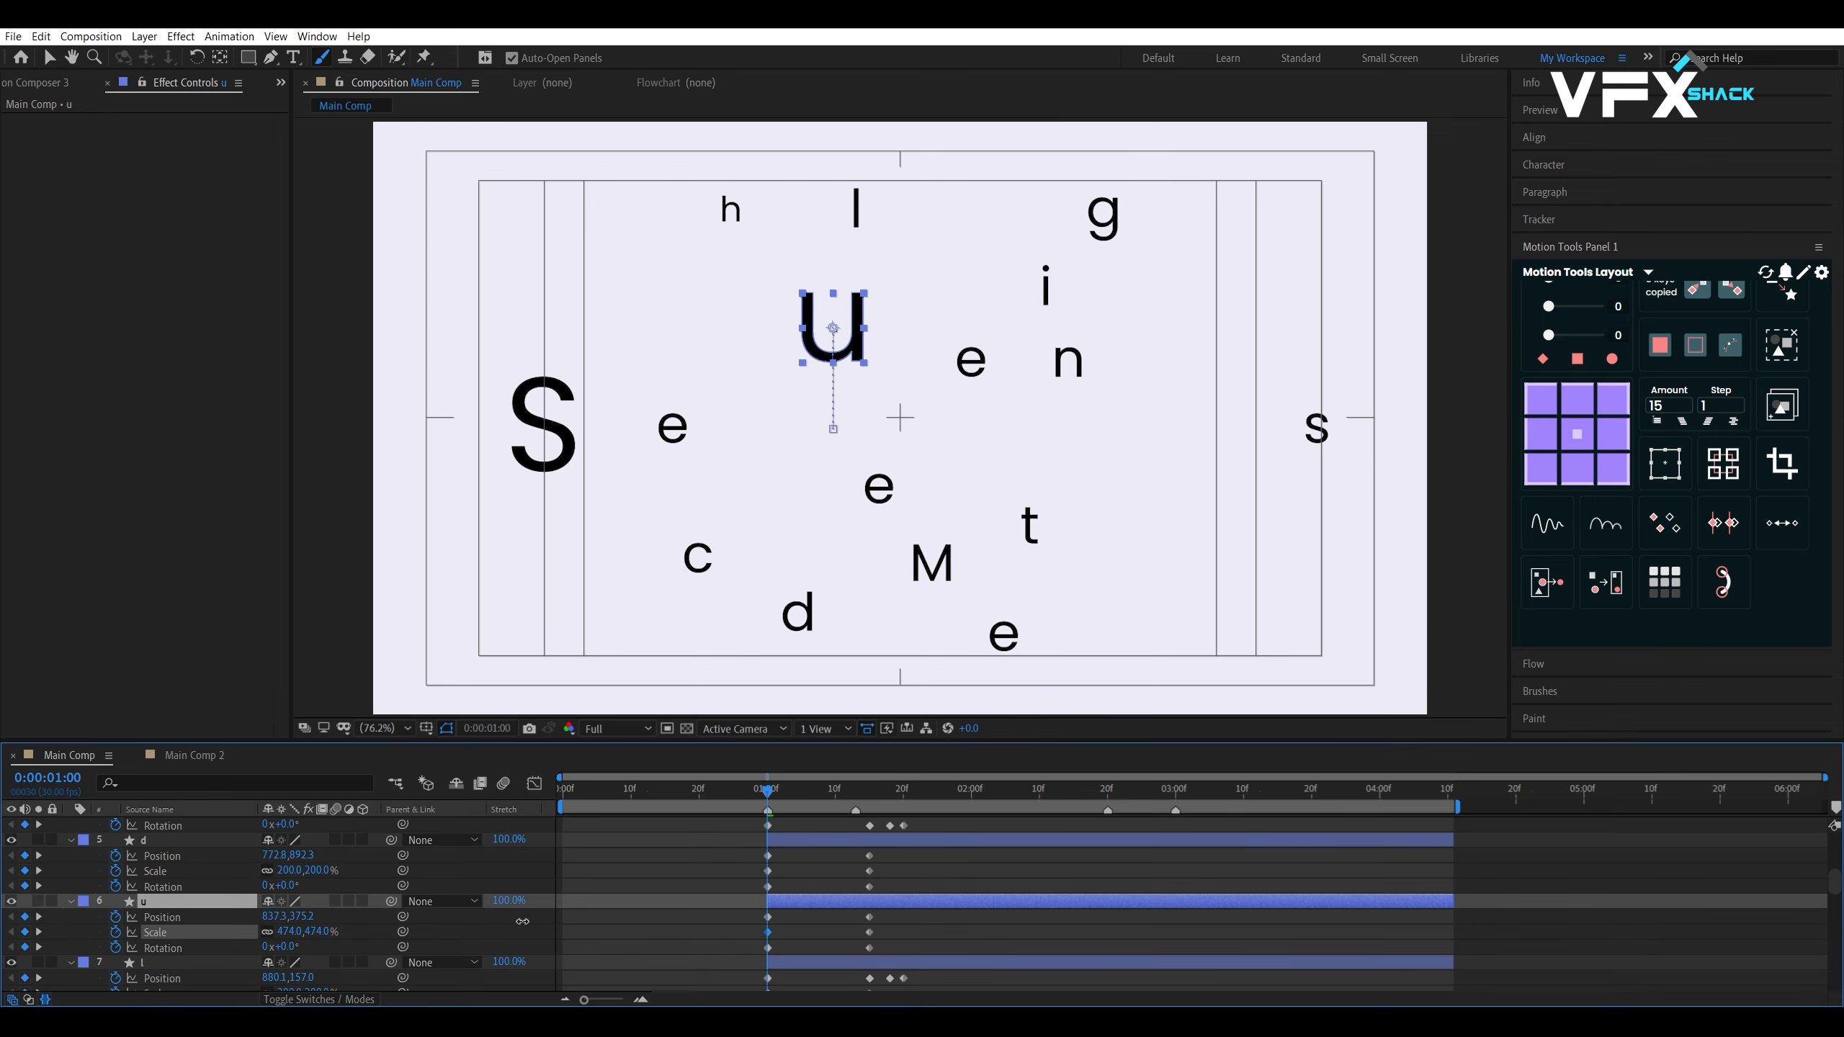
{"action": "left_click", "coordinate": [673, 430]}
{"action": "scroll", "coordinate": [215, 974], "scroll_direction": "up", "scroll_amount": 3}
{"action": "left_click", "coordinate": [698, 558]}
{"action": "scroll", "coordinate": [218, 908], "scroll_direction": "up", "scroll_amount": 3}
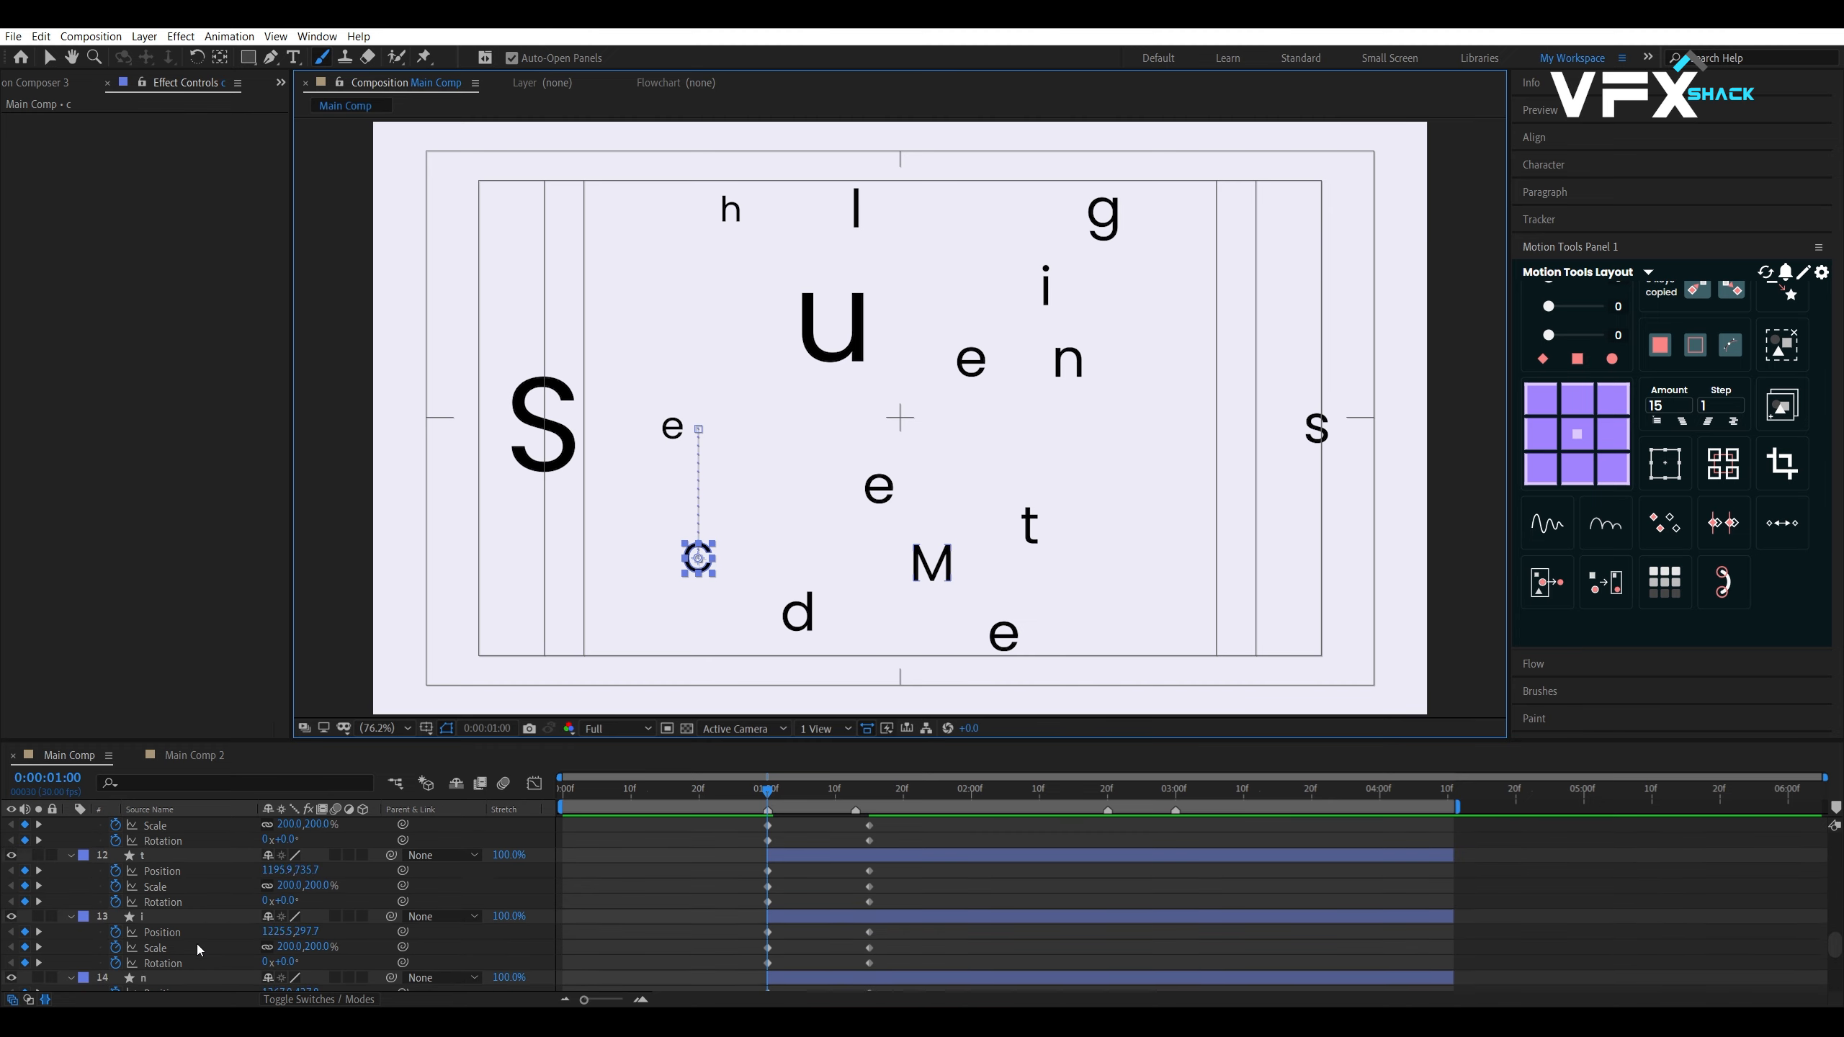
{"action": "left_click_drag", "start_coordinate": [289, 891], "coordinate": [482, 876]}
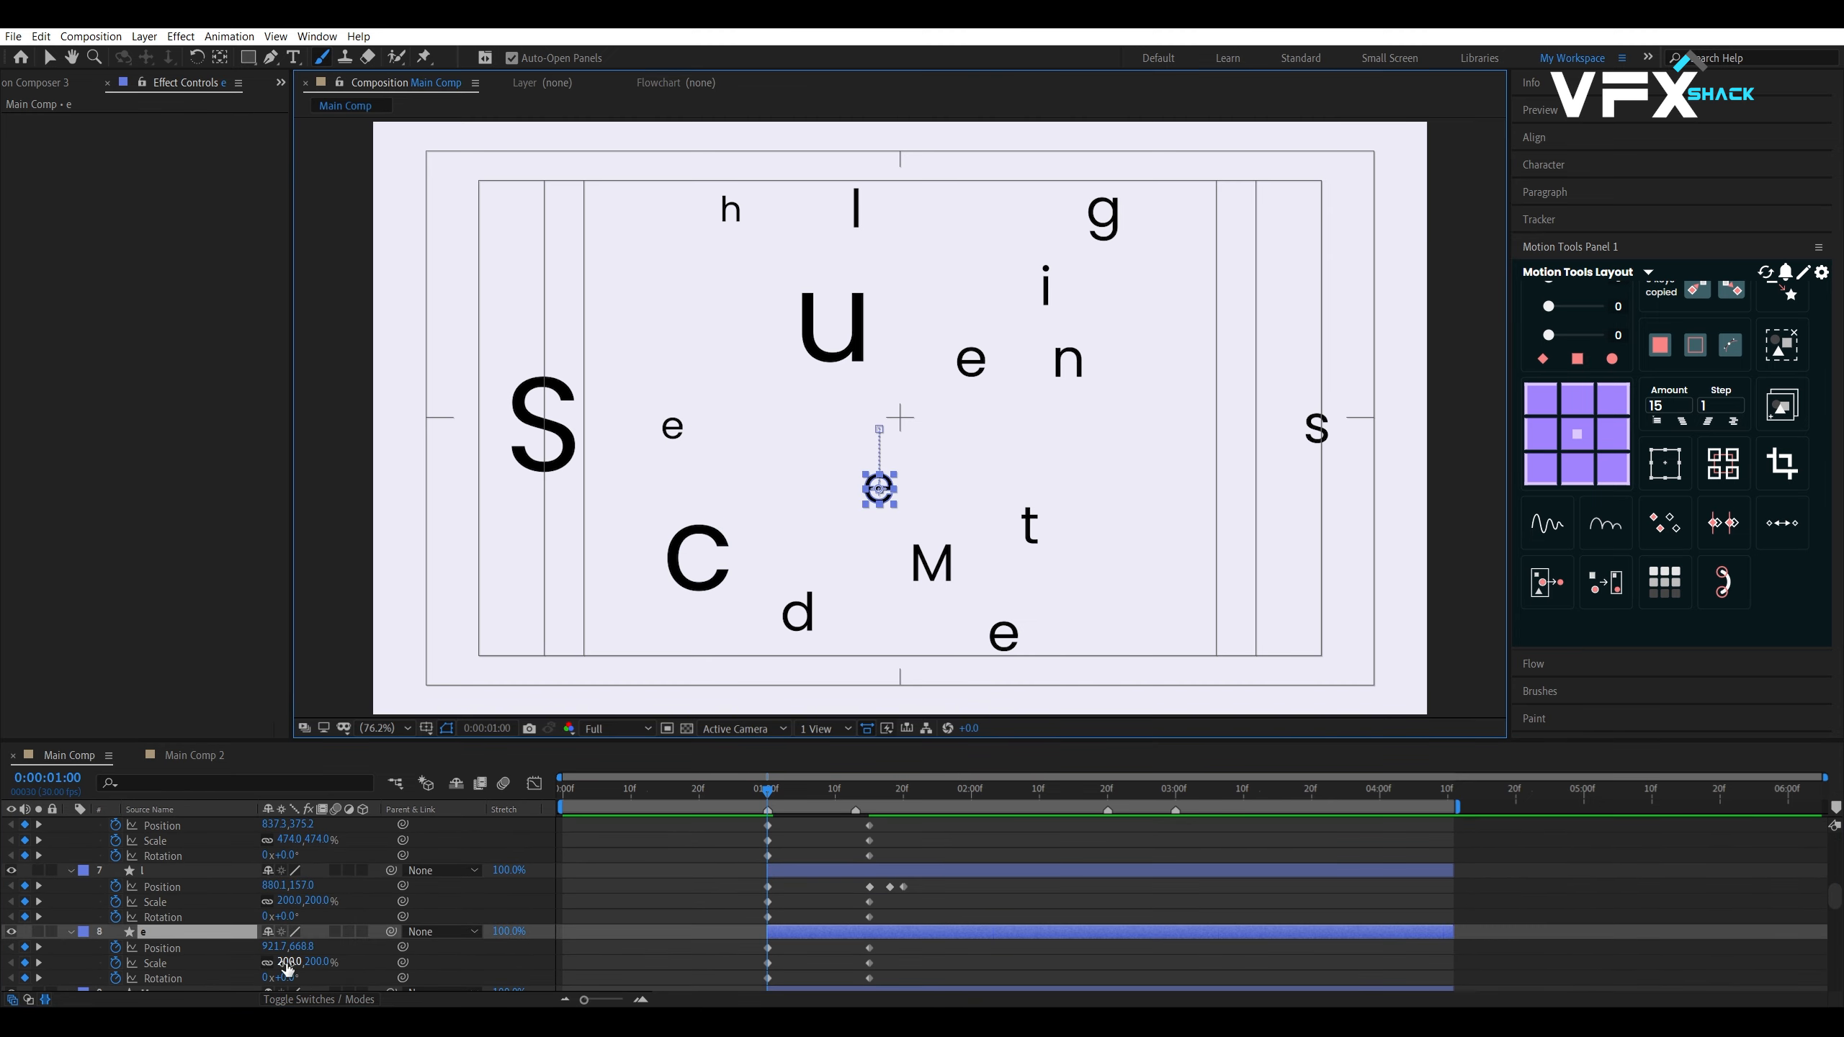
Enlarge Schedule's last e and Meetings' n and s, shrink M, and scale the second e of Meetings to 135% at 0:00:01:00
{"action": "left_click", "coordinate": [932, 560]}
{"action": "scroll", "coordinate": [280, 896], "scroll_direction": "down", "scroll_amount": 1}
{"action": "left_click", "coordinate": [1069, 361]}
{"action": "scroll", "coordinate": [290, 909], "scroll_direction": "down", "scroll_amount": 3}
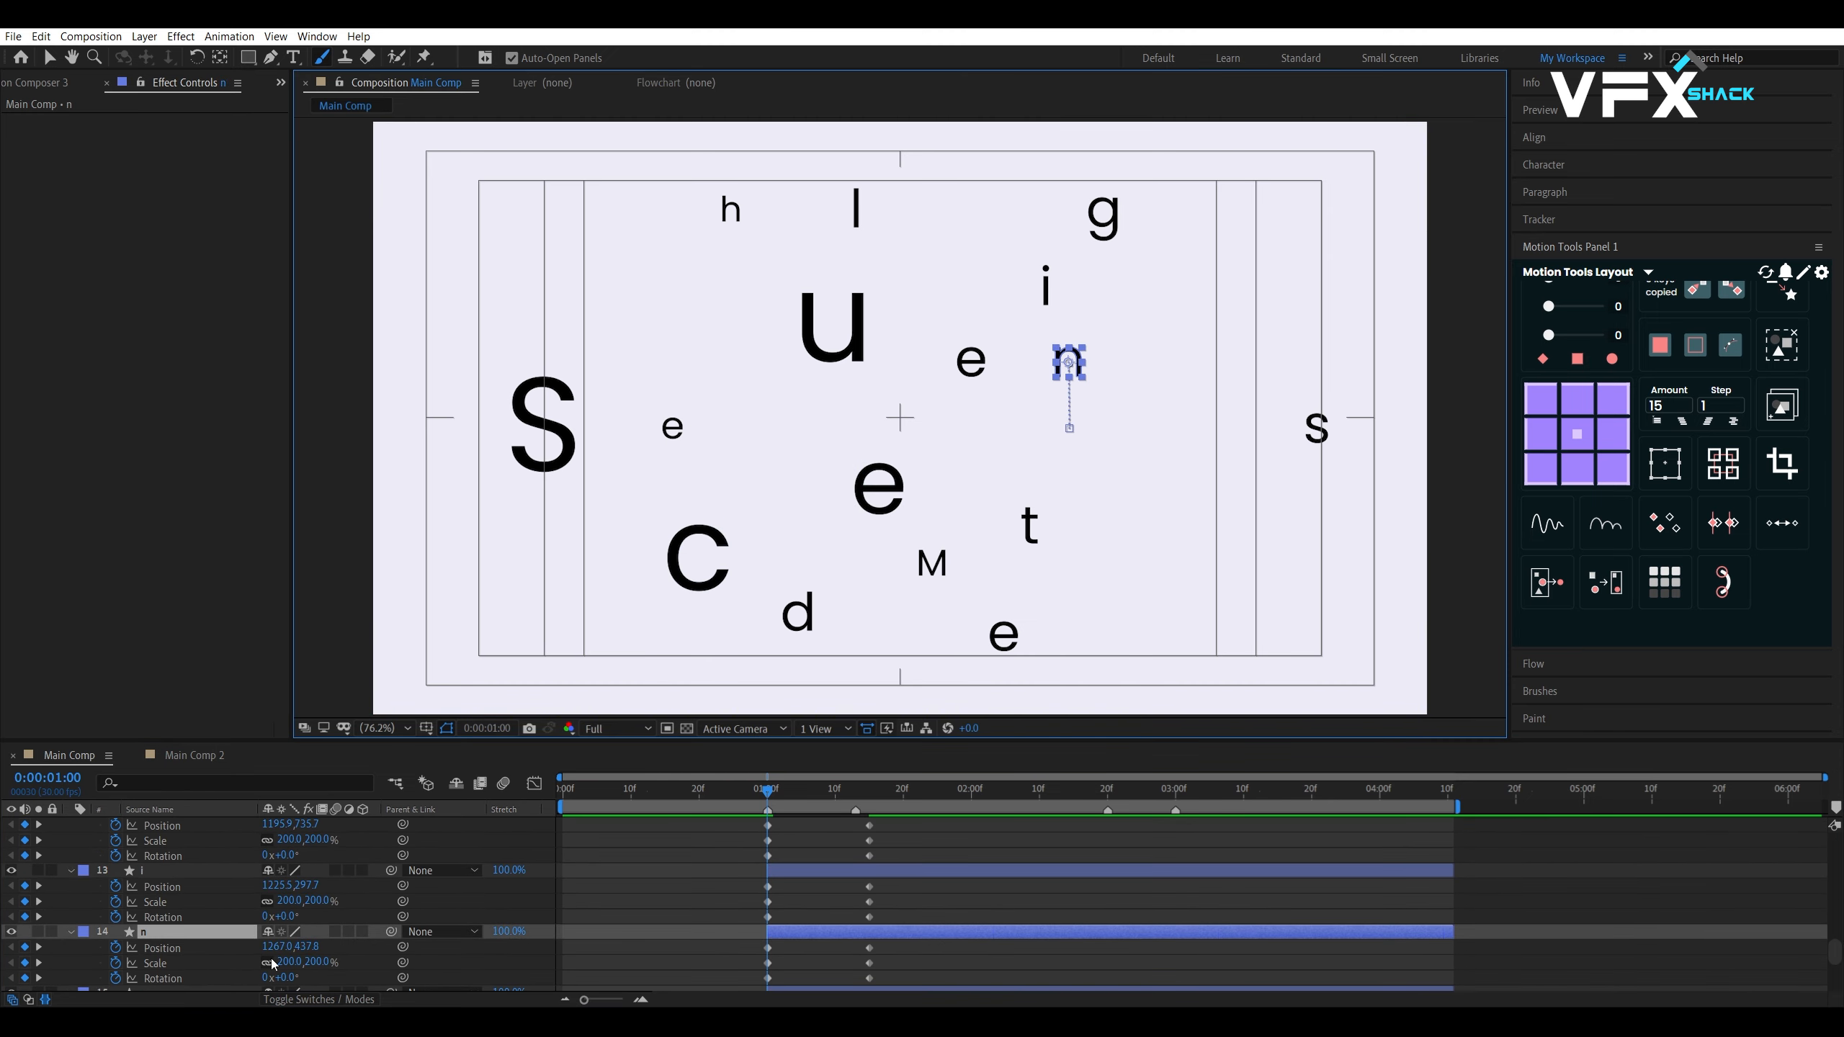
{"action": "left_click_drag", "start_coordinate": [291, 963], "coordinate": [454, 917]}
{"action": "left_click", "coordinate": [1316, 428]}
{"action": "scroll", "coordinate": [305, 916], "scroll_direction": "down", "scroll_amount": 3}
{"action": "left_click", "coordinate": [1004, 636]}
{"action": "left_click_drag", "start_coordinate": [301, 938], "coordinate": [255, 938]}
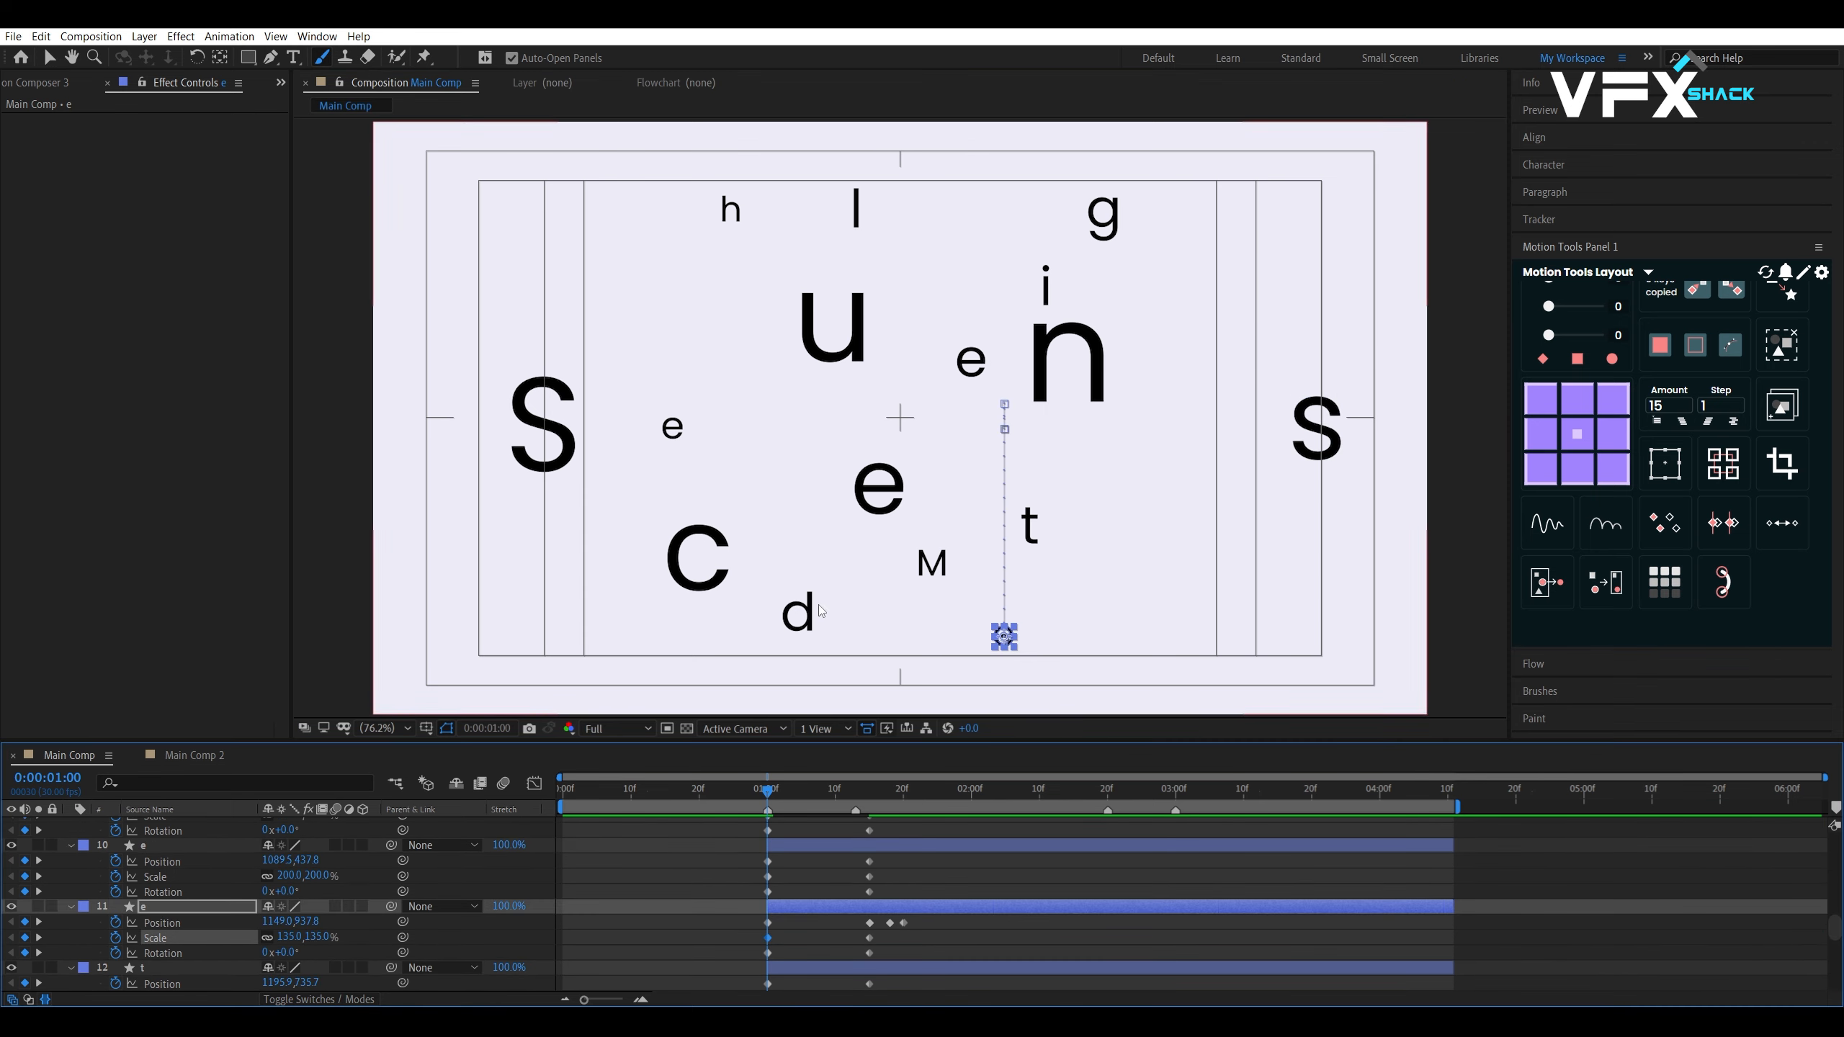
Preview the letter transition from the beginning with the title-safe guides hidden
{"action": "left_click_drag", "start_coordinate": [768, 789], "coordinate": [645, 797]}
{"action": "key", "text": "space"}
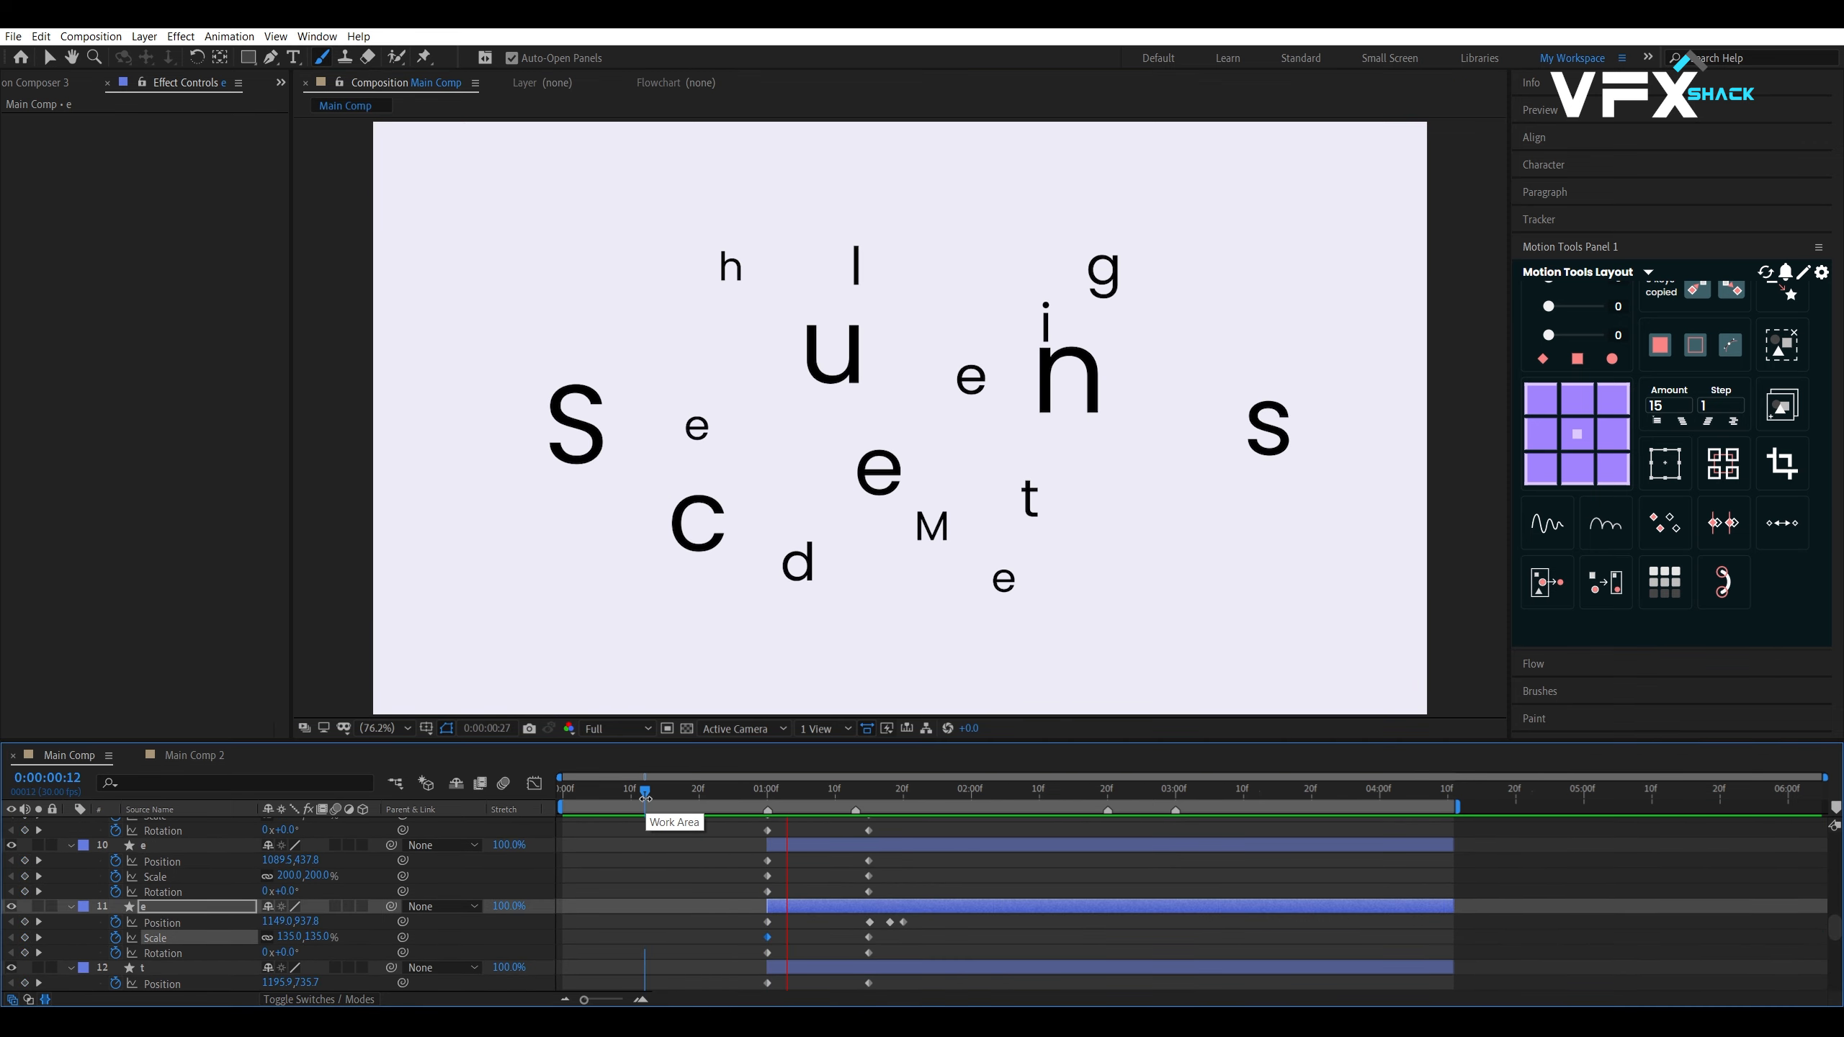
{"action": "key", "text": "apostrophe"}
{"action": "key", "text": "space"}
{"action": "key", "text": "apostrophe"}
{"action": "key", "text": "Home"}
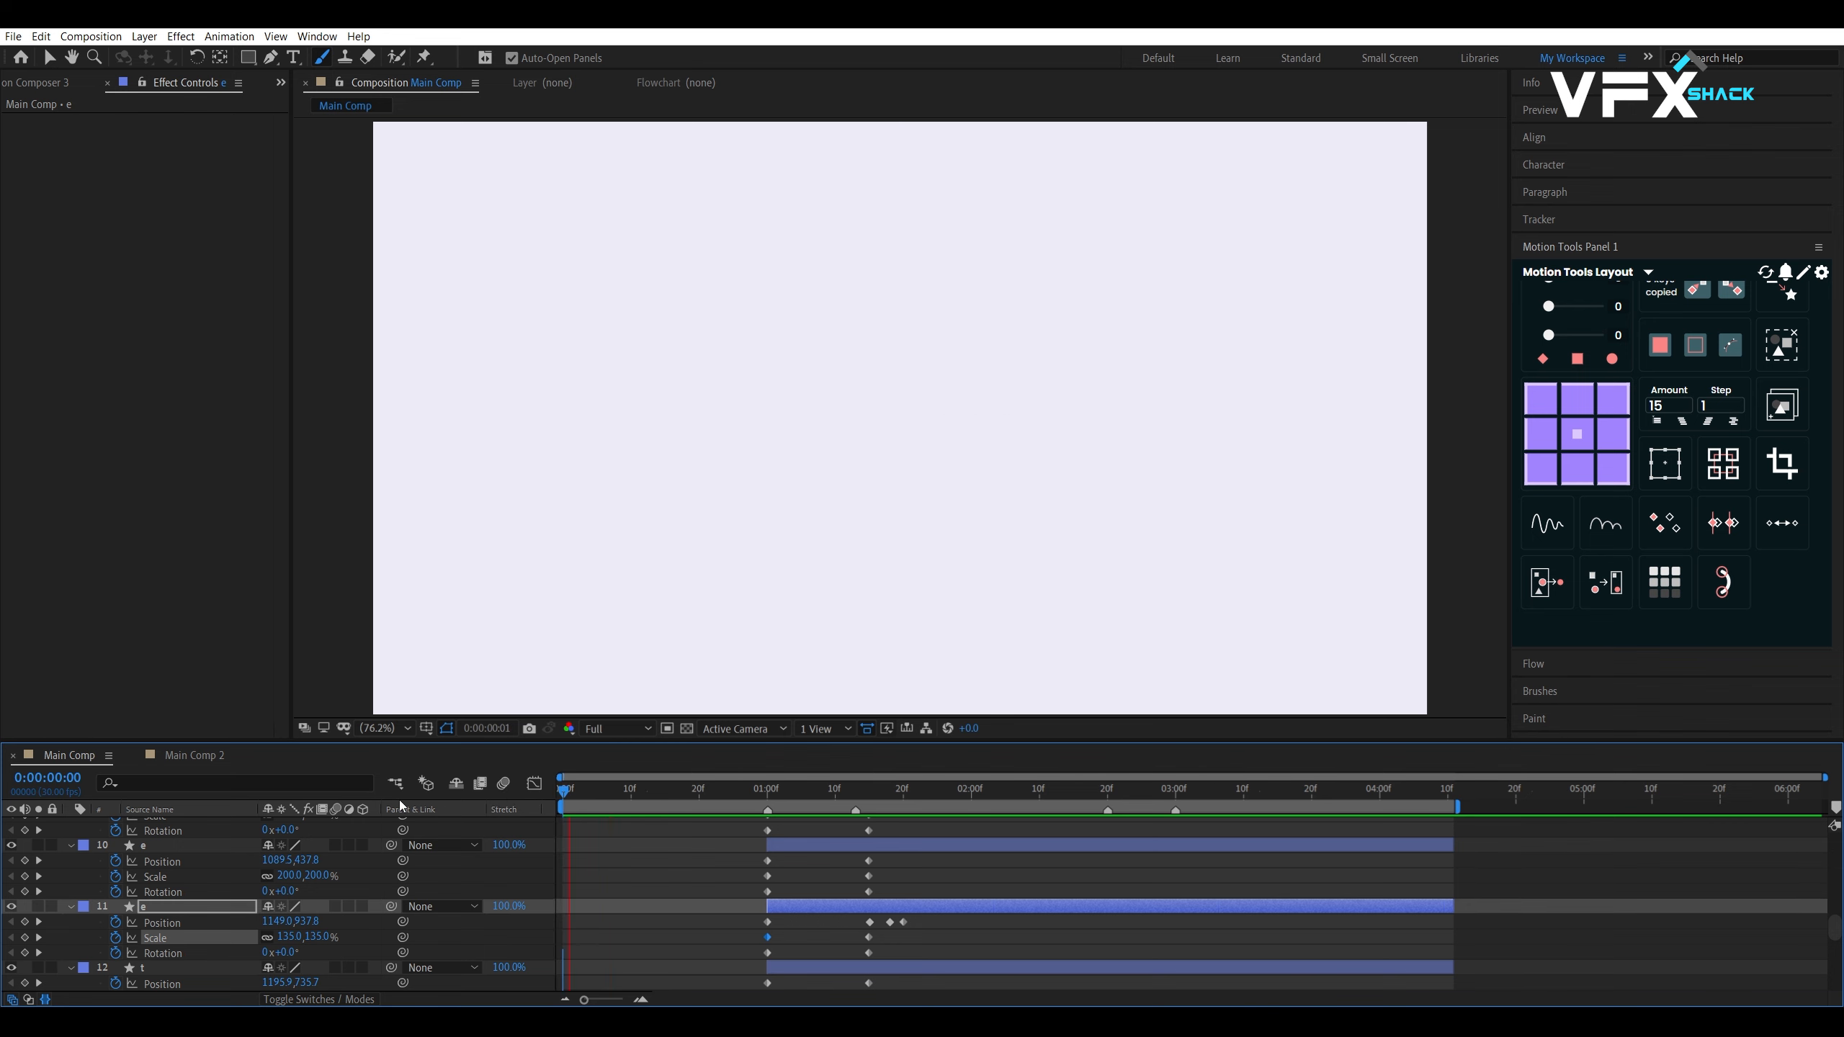
{"action": "key", "text": "space"}
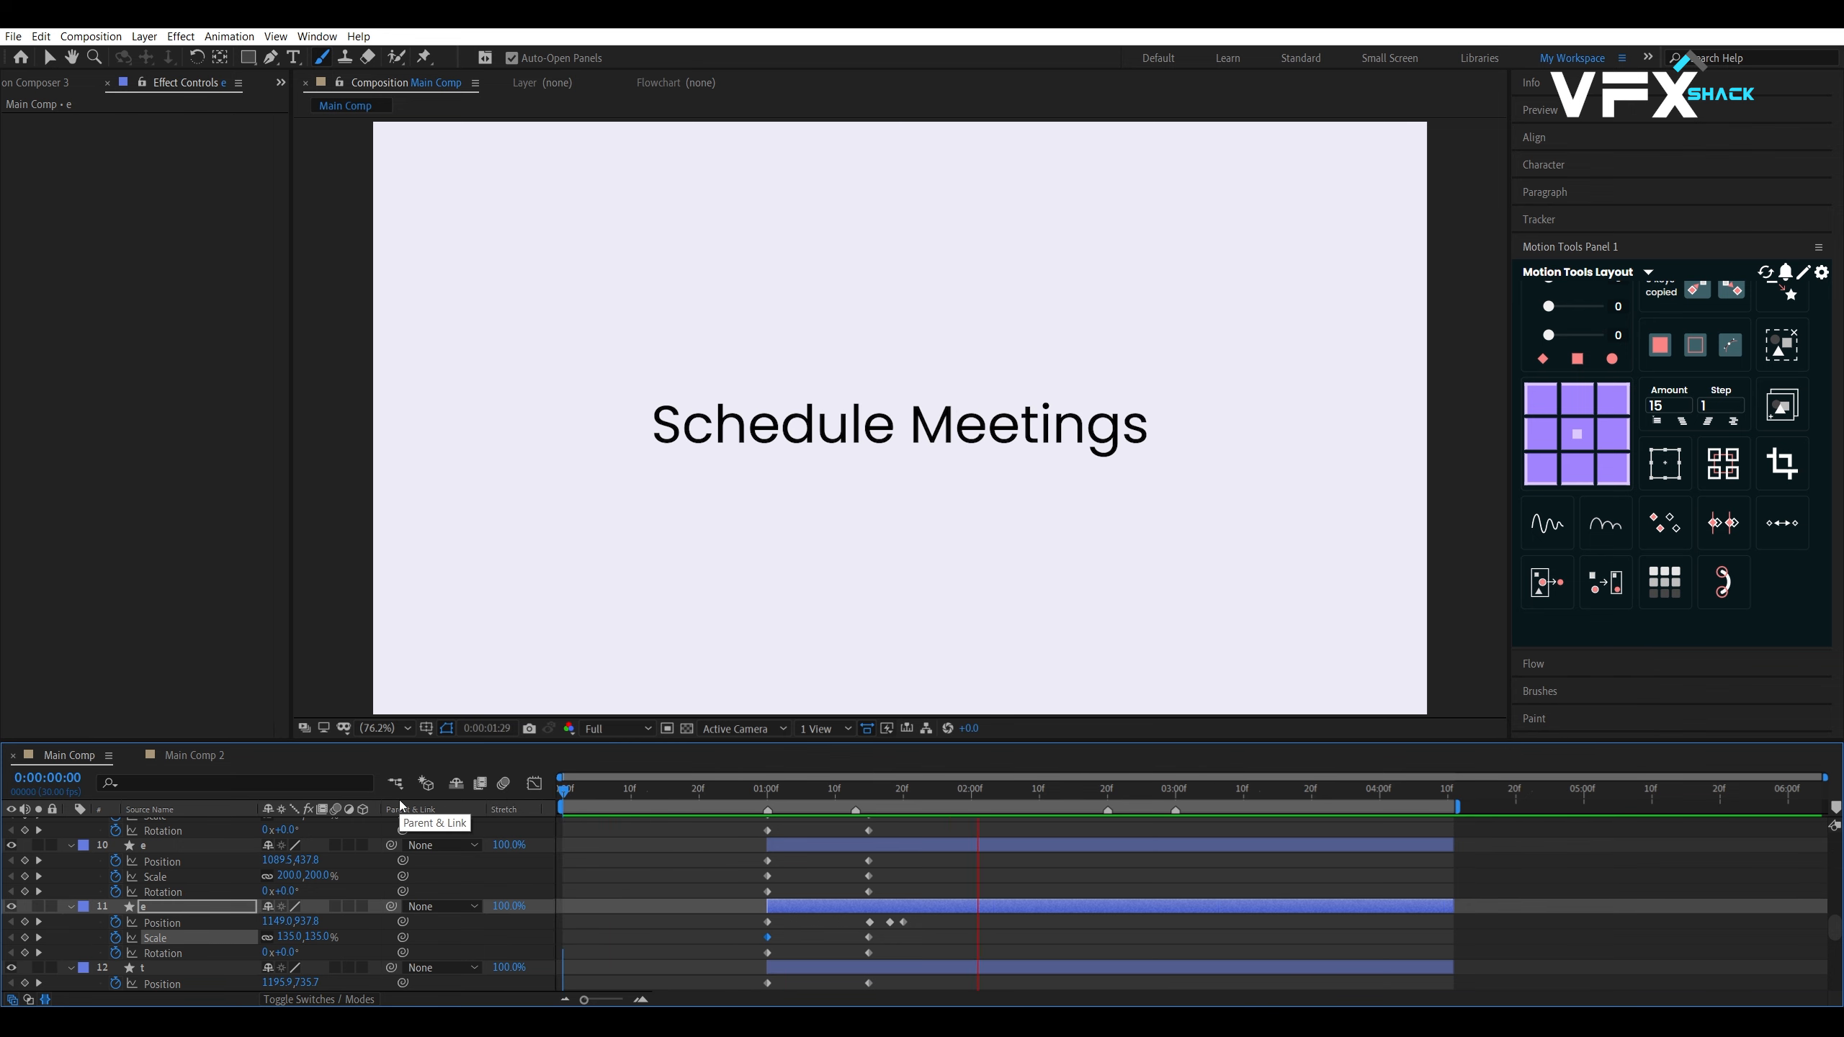
{"action": "key", "text": "space"}
{"action": "key", "text": "apostrophe"}
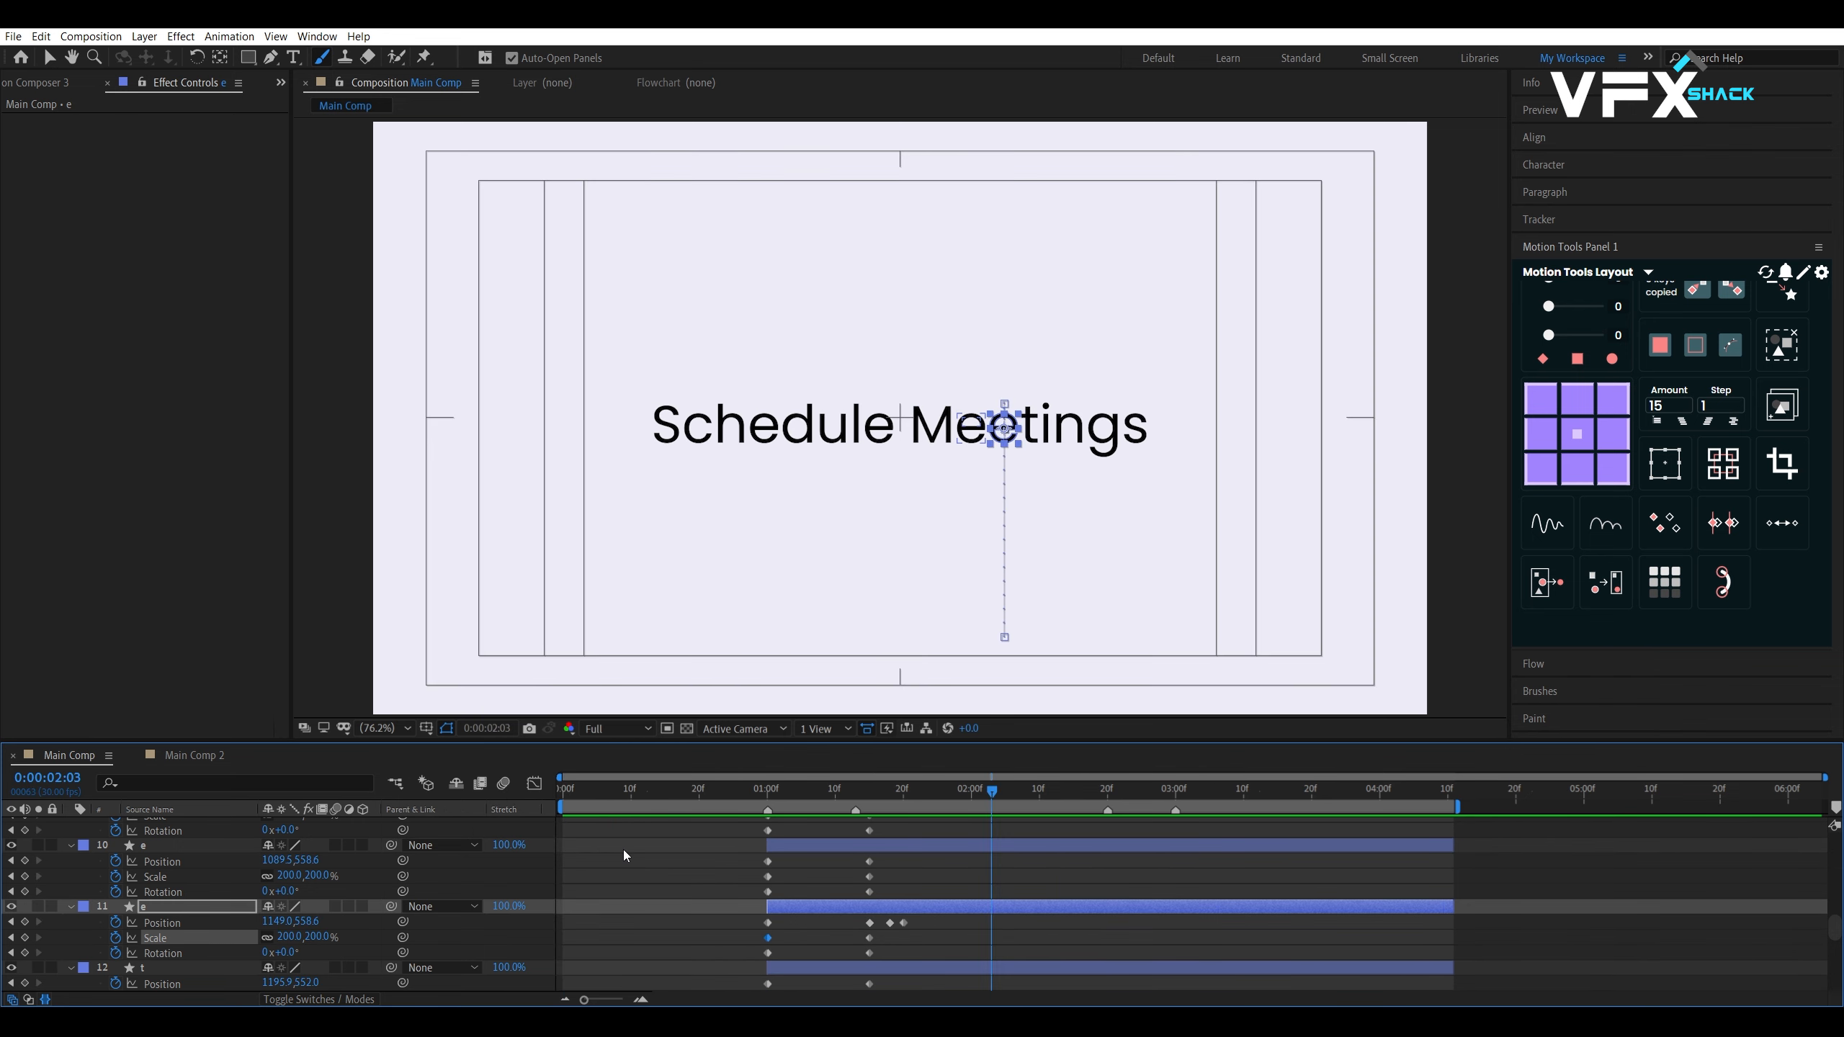
Select the letter layers of Meetings and change their label colour to Yellow
{"action": "left_click", "coordinate": [622, 851]}
{"action": "key", "text": "grave"}
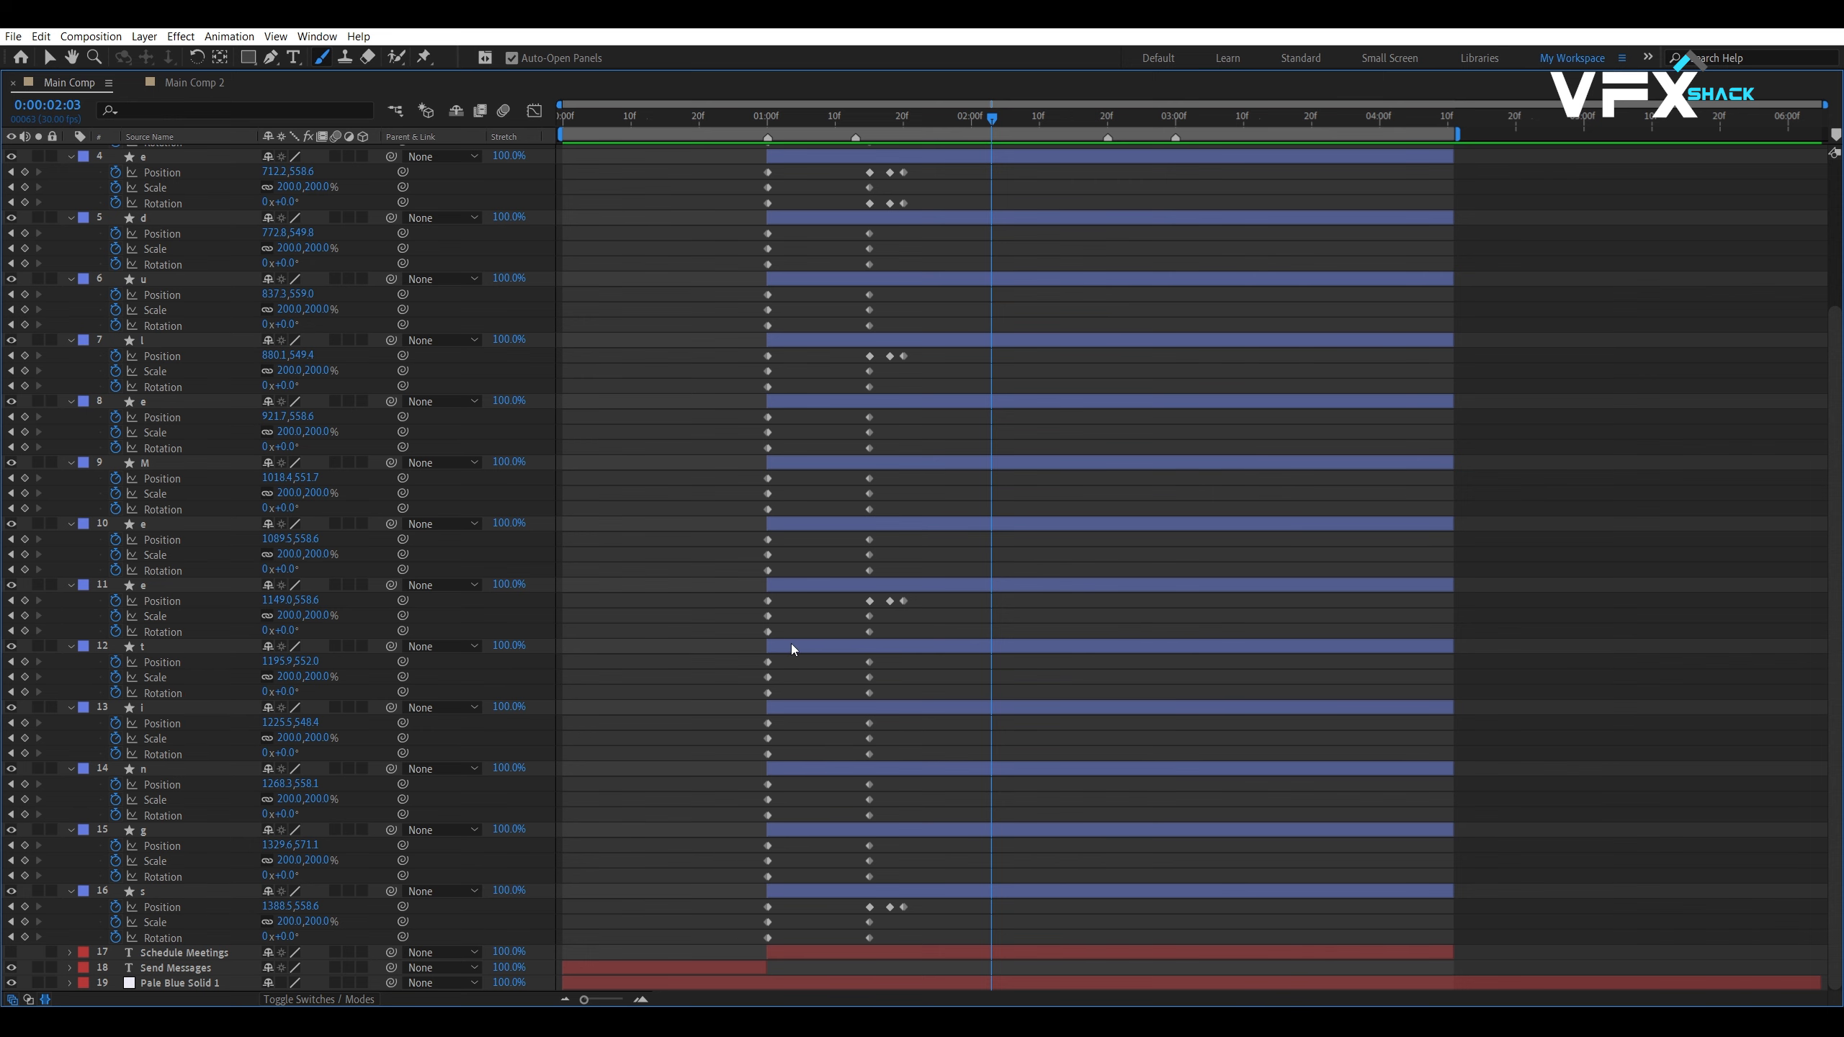
{"action": "key", "text": "grave"}
{"action": "left_click_drag", "start_coordinate": [1481, 352], "coordinate": [895, 481]}
{"action": "key", "text": "grave"}
{"action": "key", "text": "grave"}
{"action": "key", "text": "grave"}
{"action": "left_click", "coordinate": [83, 831]}
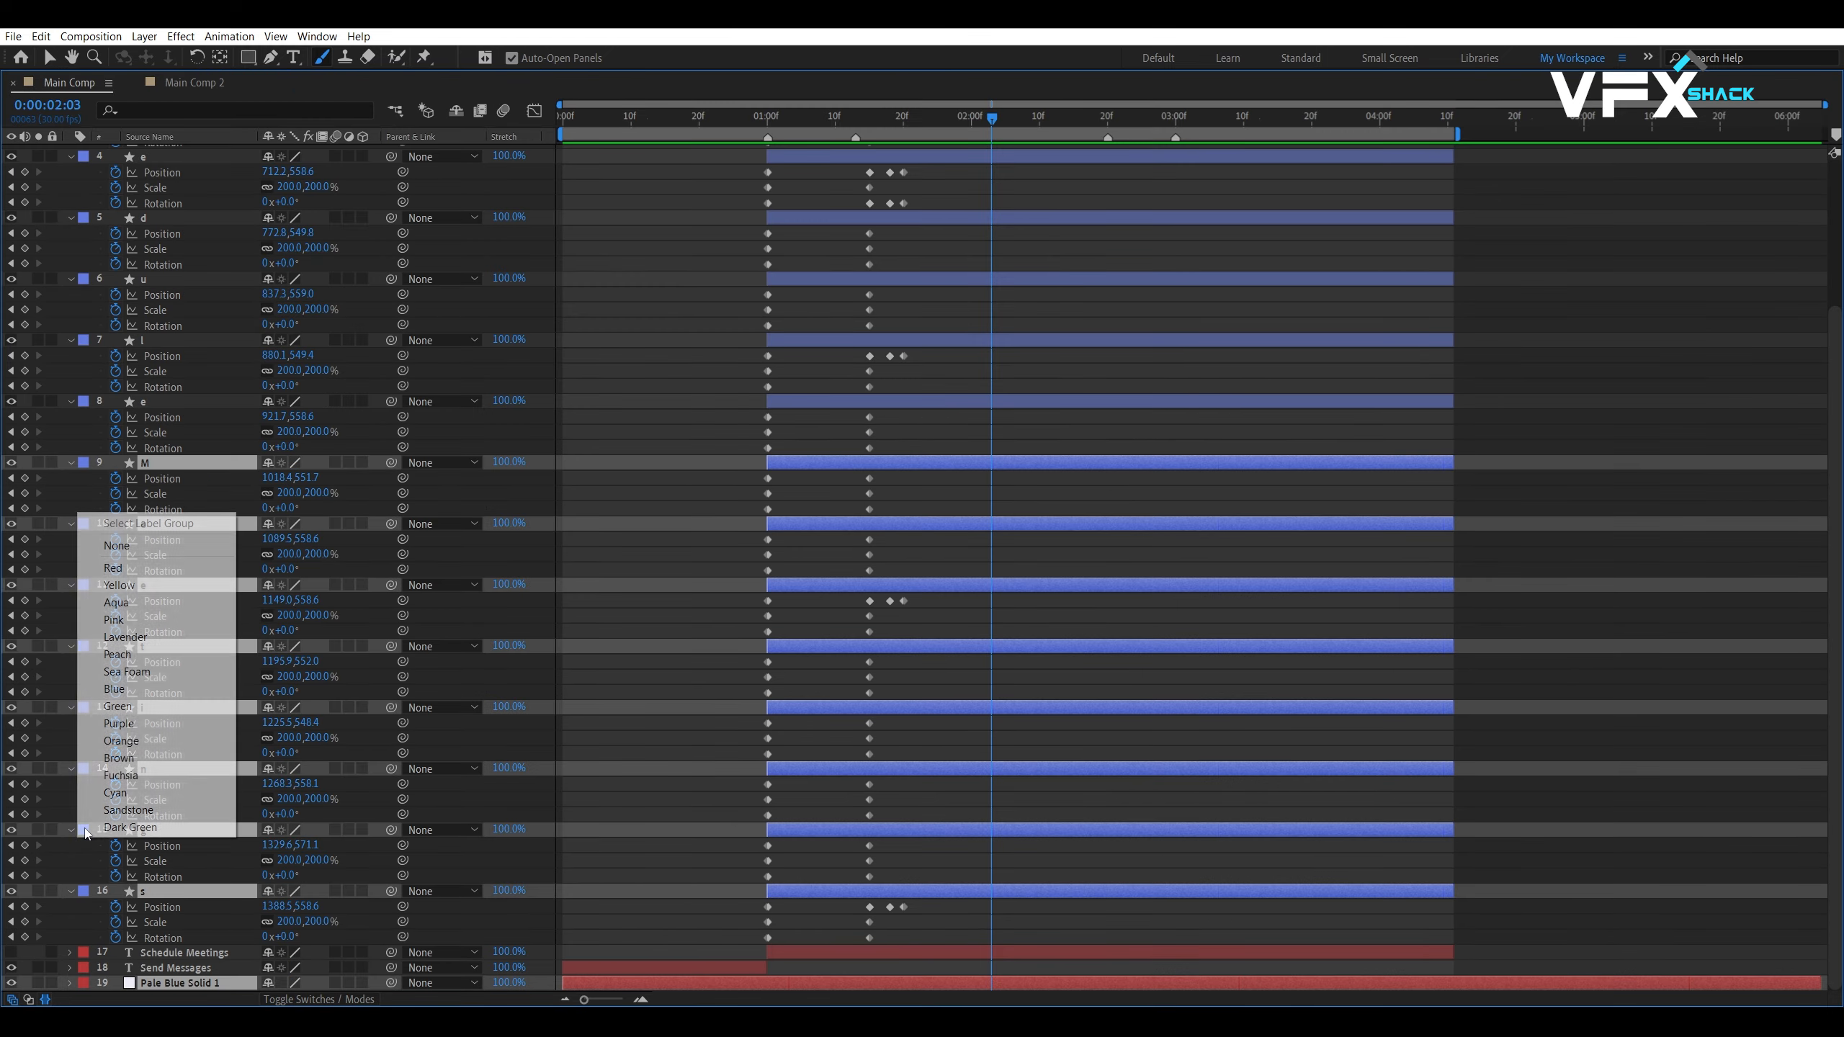
{"action": "left_click", "coordinate": [151, 584]}
{"action": "key", "text": "grave"}
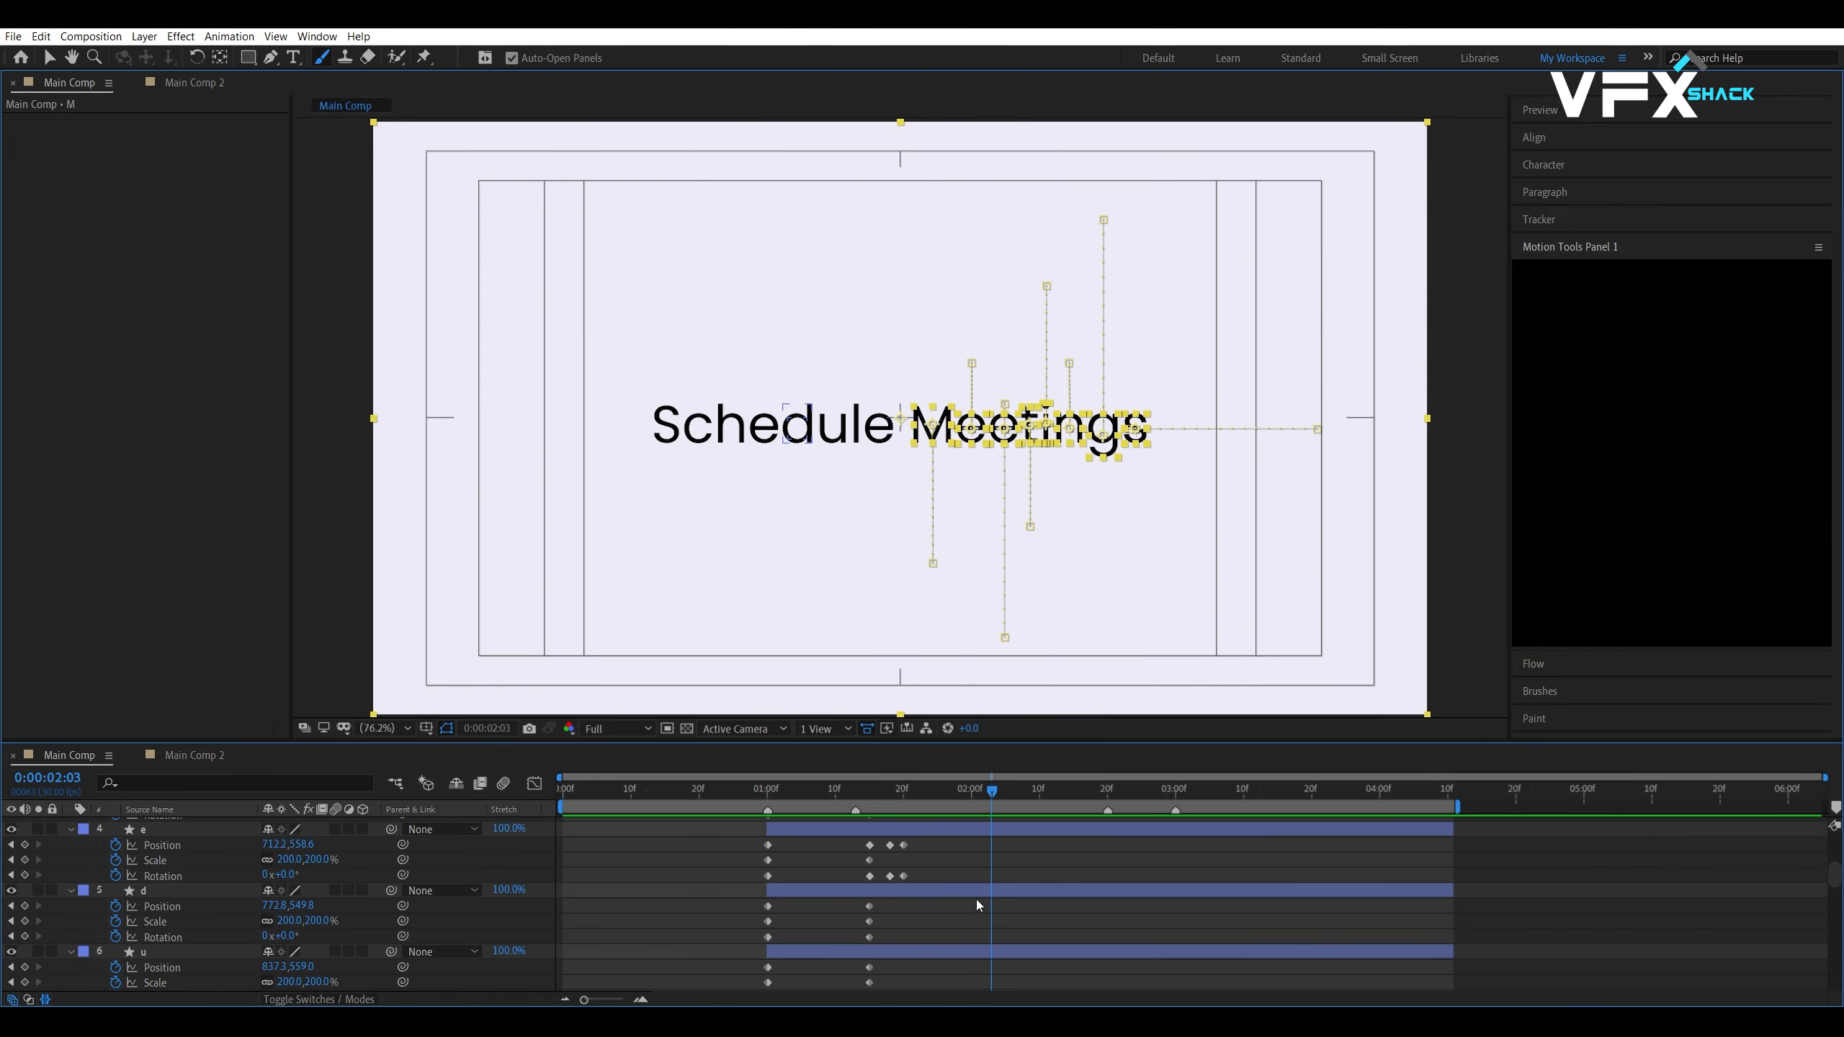
Apply Easy Ease to all keyframes of the letter layers and reshape their speed curves to start slowly and peak late
{"action": "key", "text": "grave"}
{"action": "left_click", "coordinate": [951, 807]}
{"action": "left_click_drag", "start_coordinate": [971, 938], "coordinate": [685, 85]}
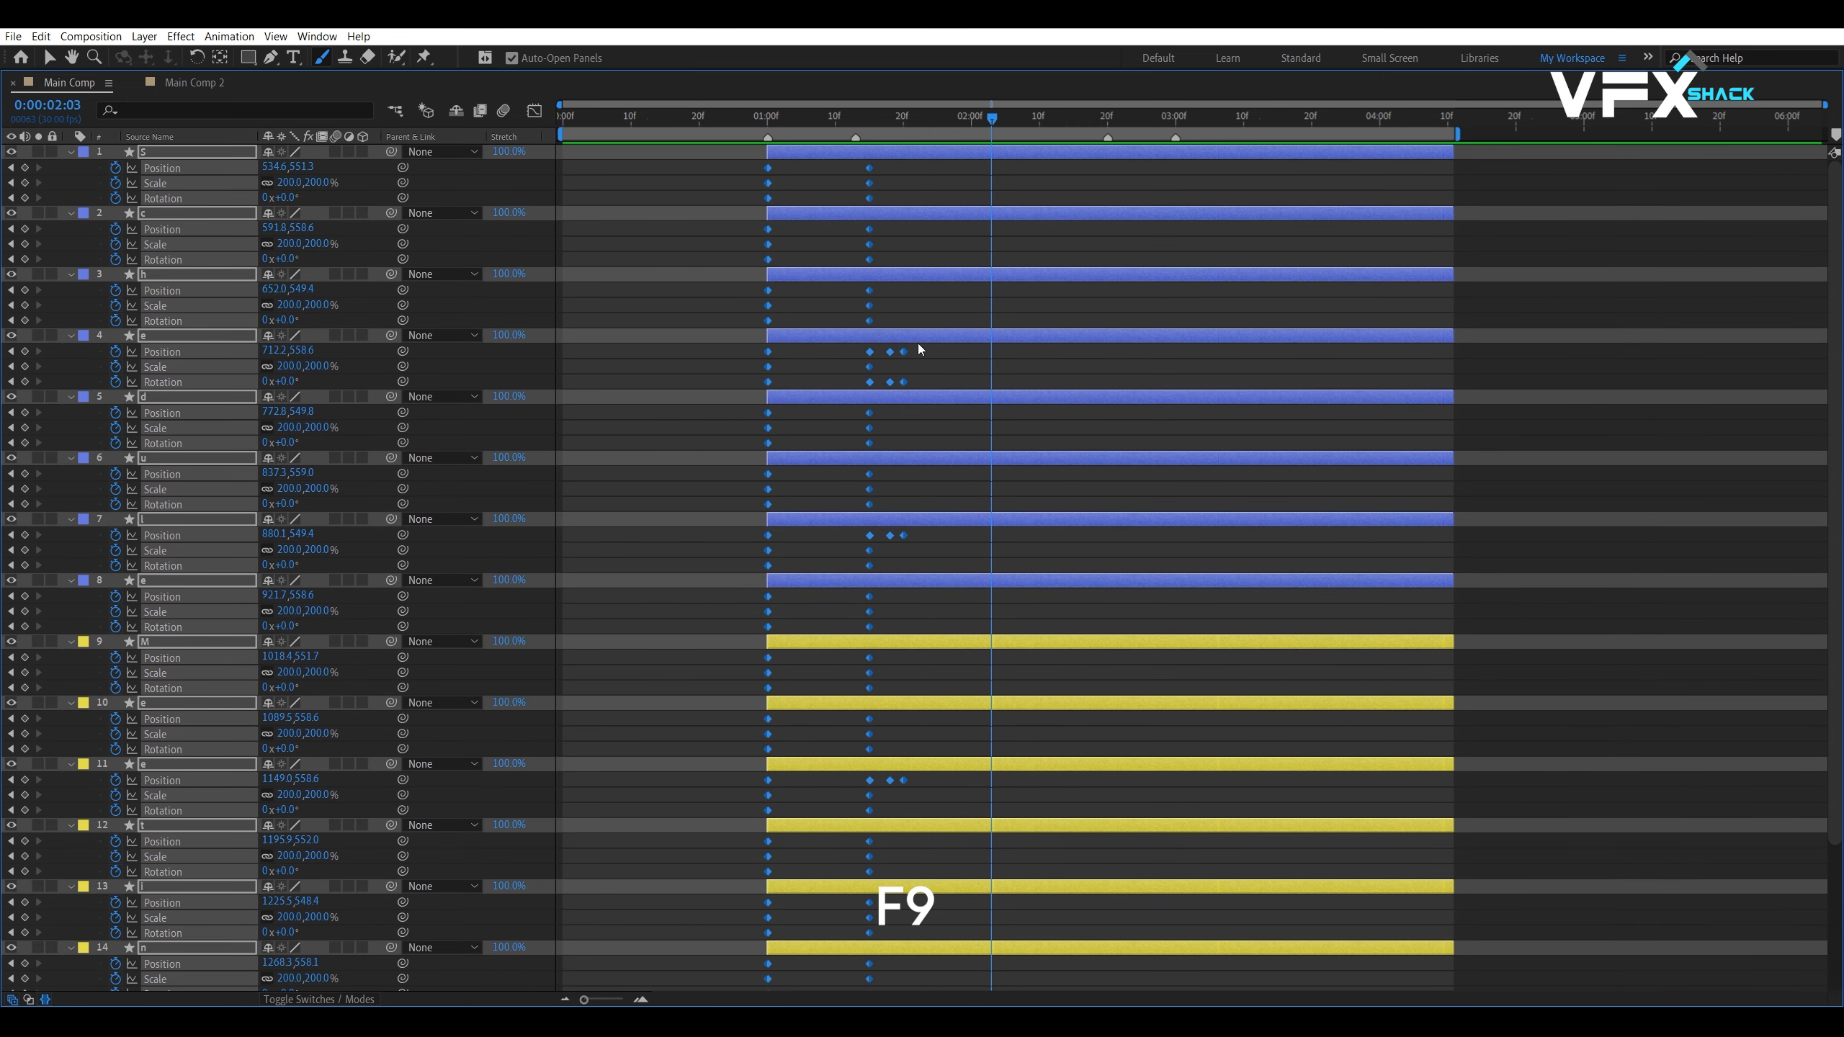
{"action": "key", "text": "F9"}
{"action": "left_click", "coordinate": [534, 110]}
{"action": "left_click_drag", "start_coordinate": [799, 580], "coordinate": [812, 581]}
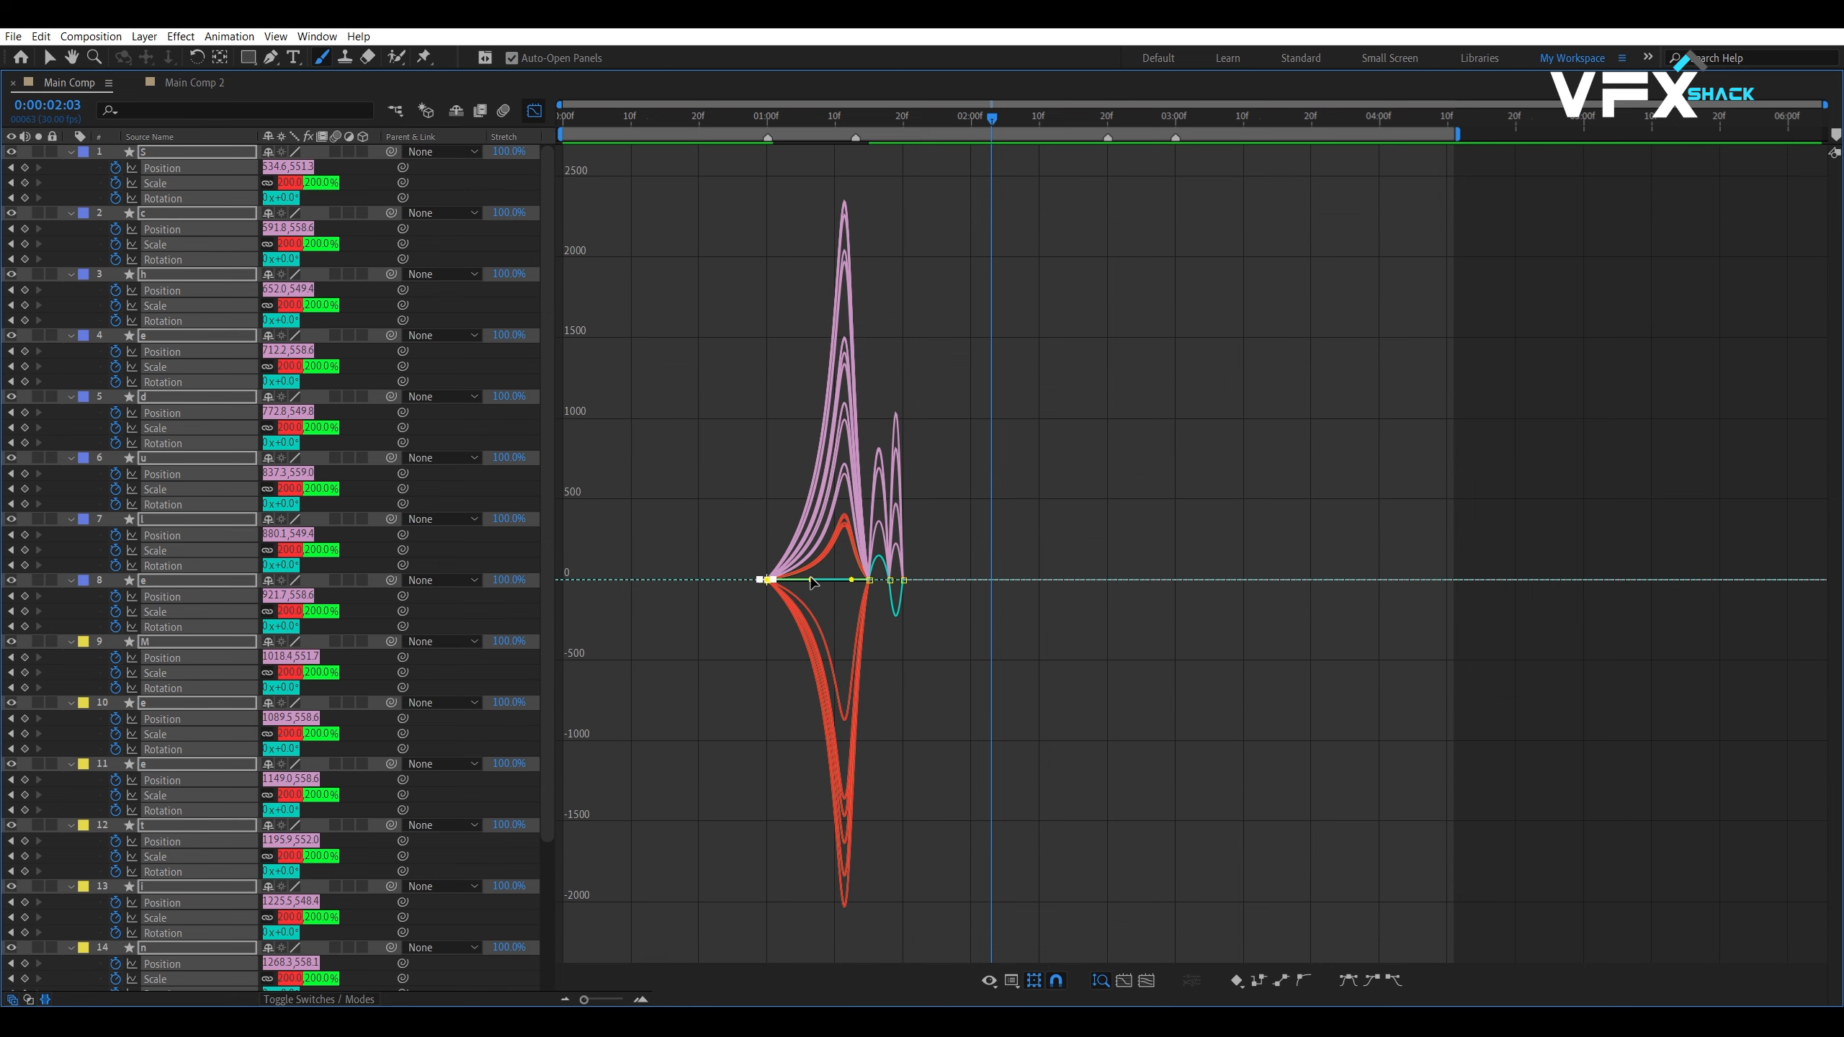
Preview the eased assembly of the Schedule Meetings letters from shortly before 0:00:01:00
{"action": "key", "text": "grave"}
{"action": "left_click", "coordinate": [735, 792]}
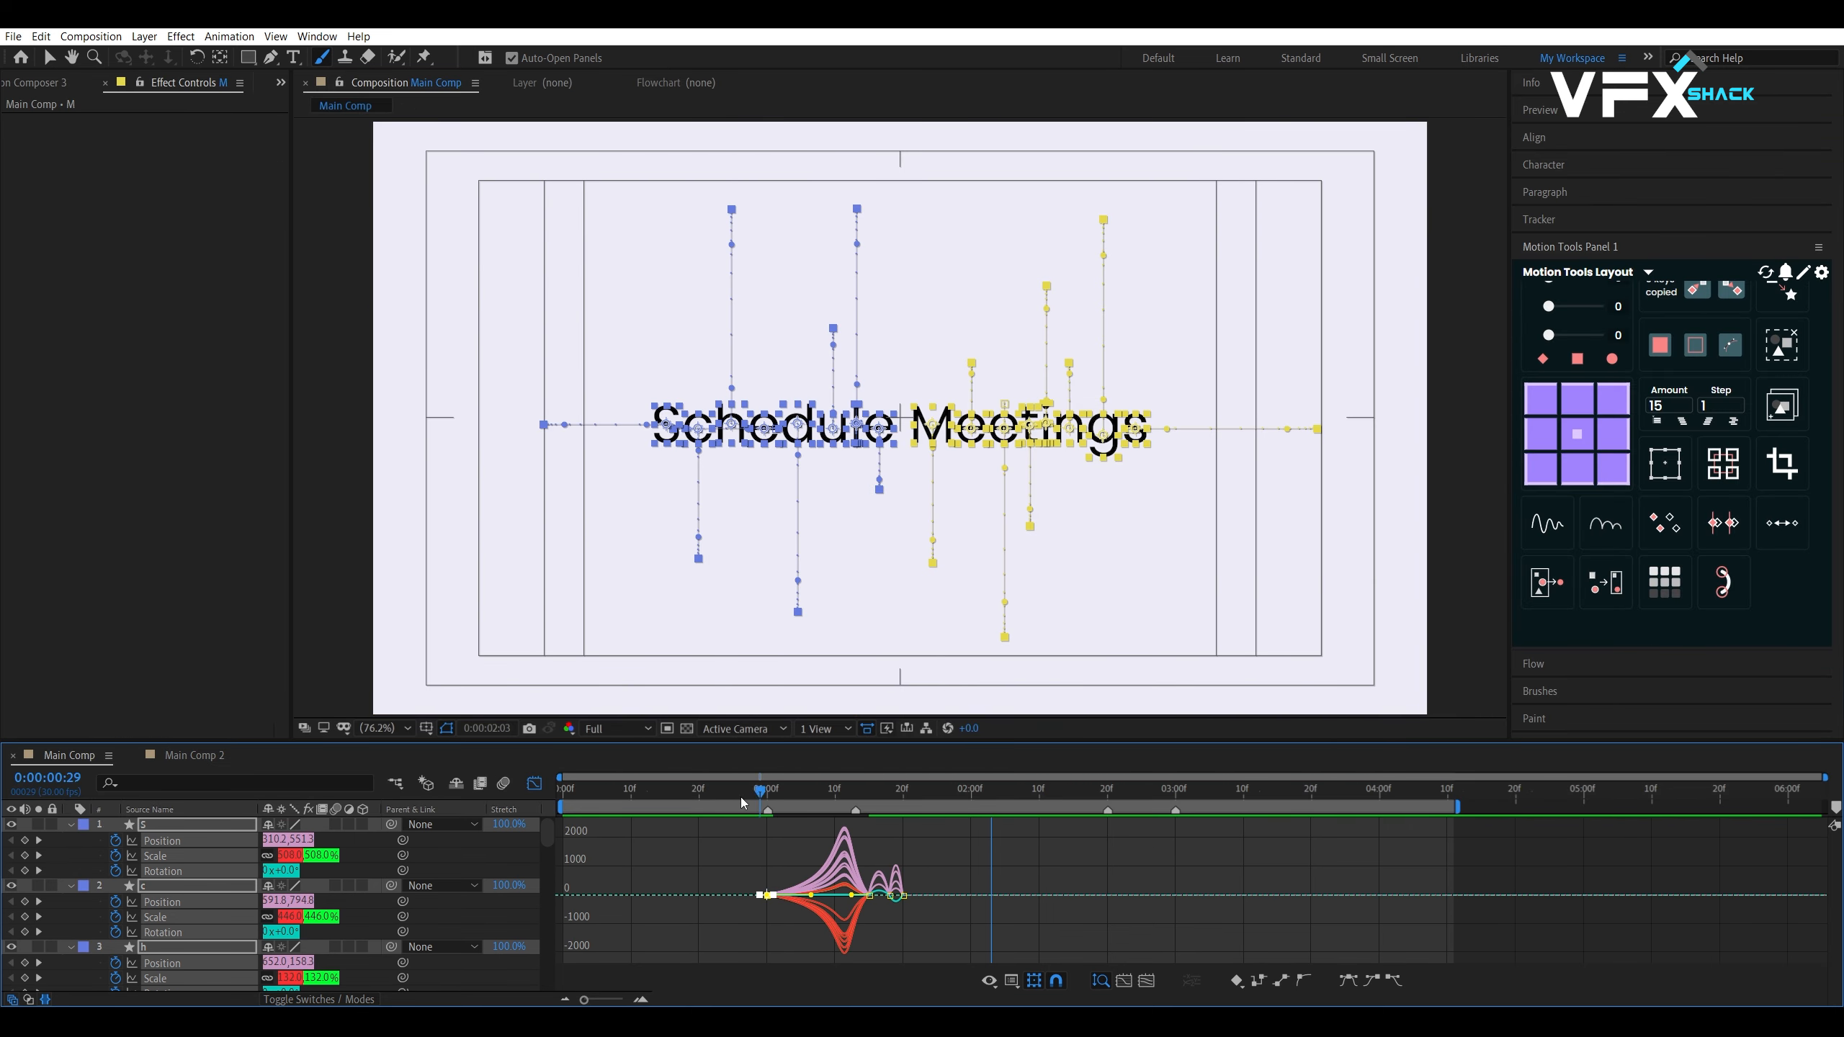
{"action": "key", "text": "space"}
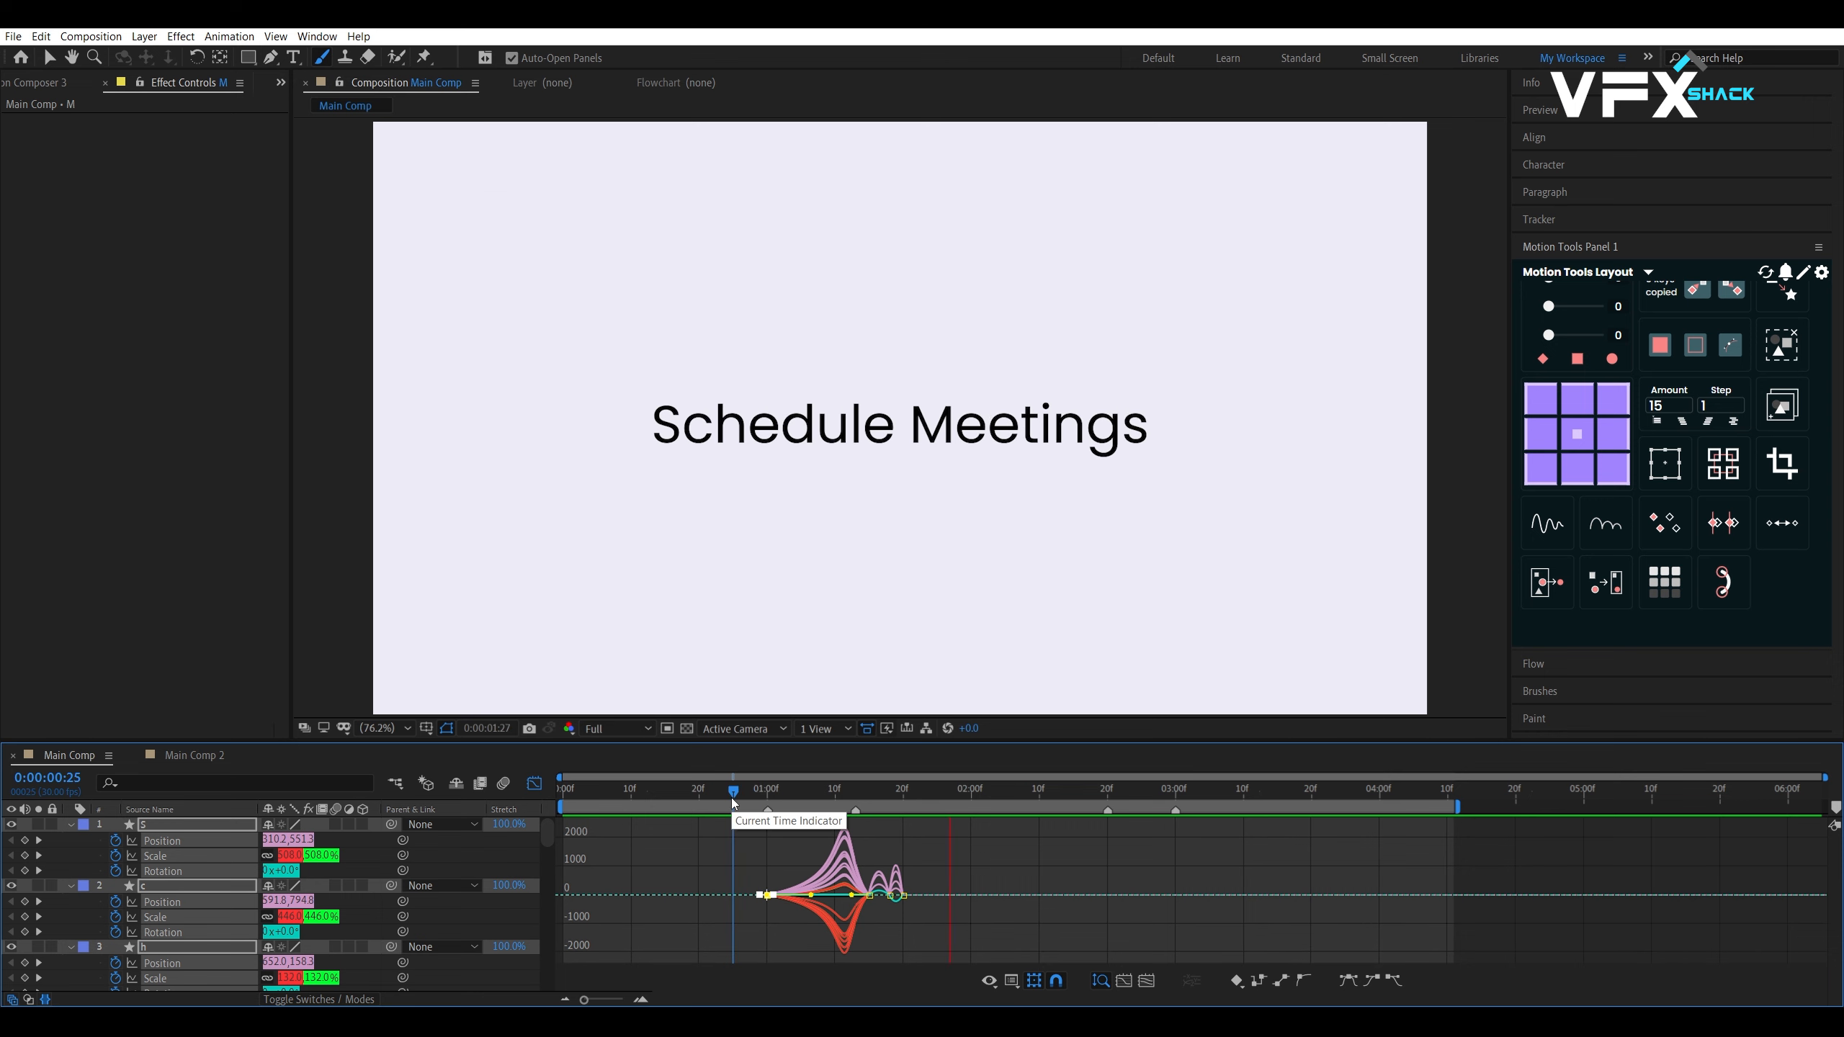
{"action": "key", "text": "space"}
{"action": "left_click", "coordinate": [708, 790]}
{"action": "key", "text": "space"}
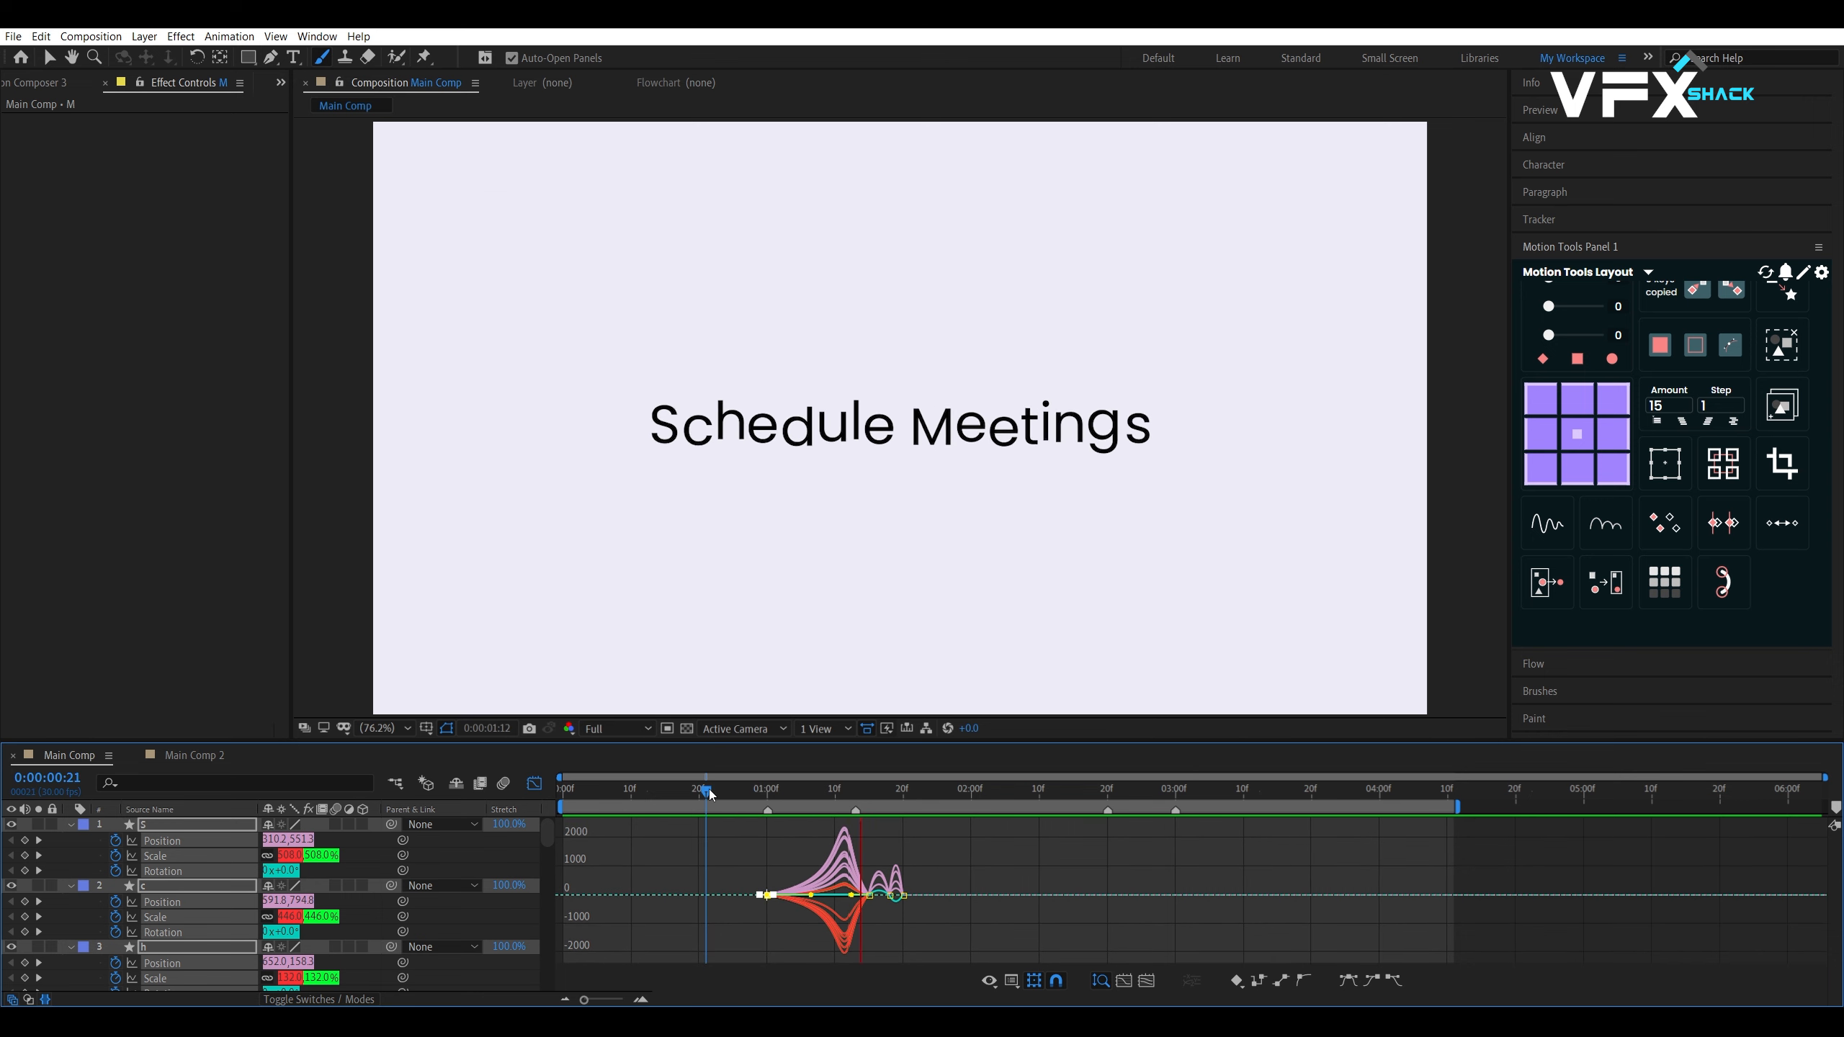
{"action": "key", "text": "space"}
Leave the speed graph, select all letter layers of Schedule Meetings and collapse their animated properties
{"action": "left_click", "coordinate": [535, 783]}
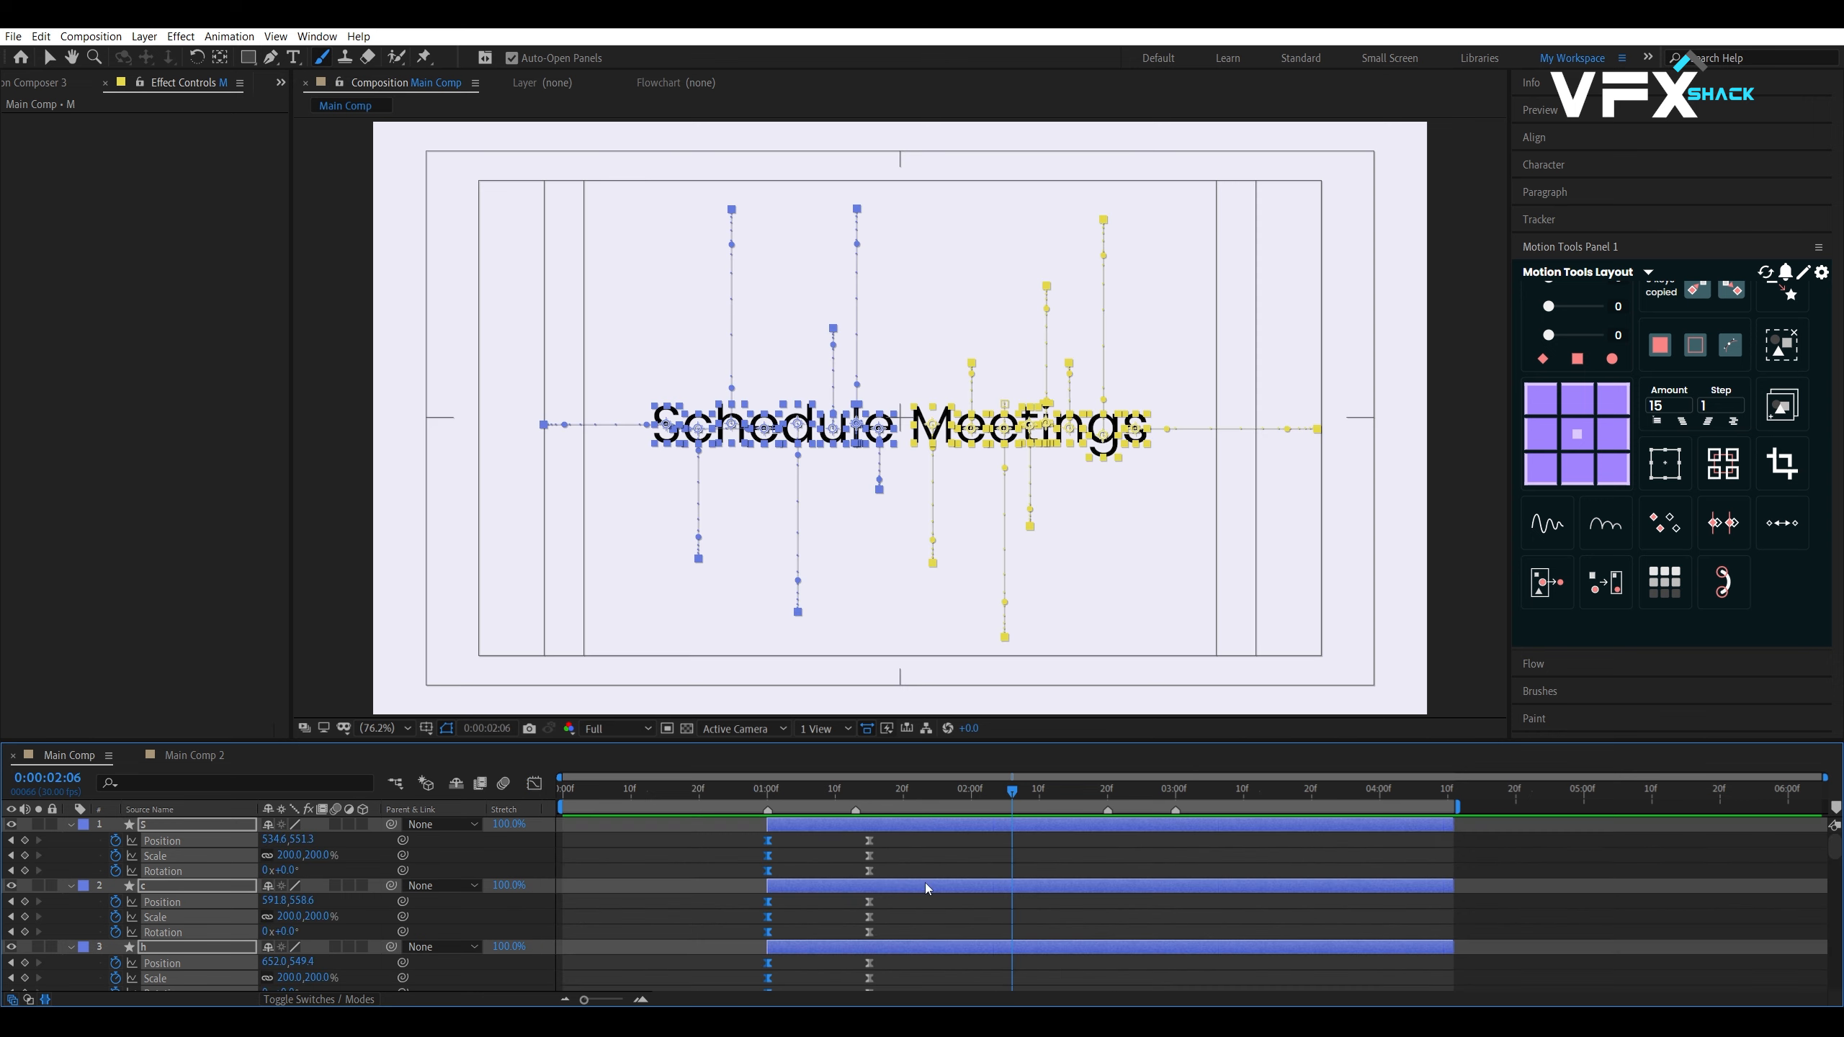
{"action": "left_click", "coordinate": [922, 856]}
{"action": "key", "text": "grave"}
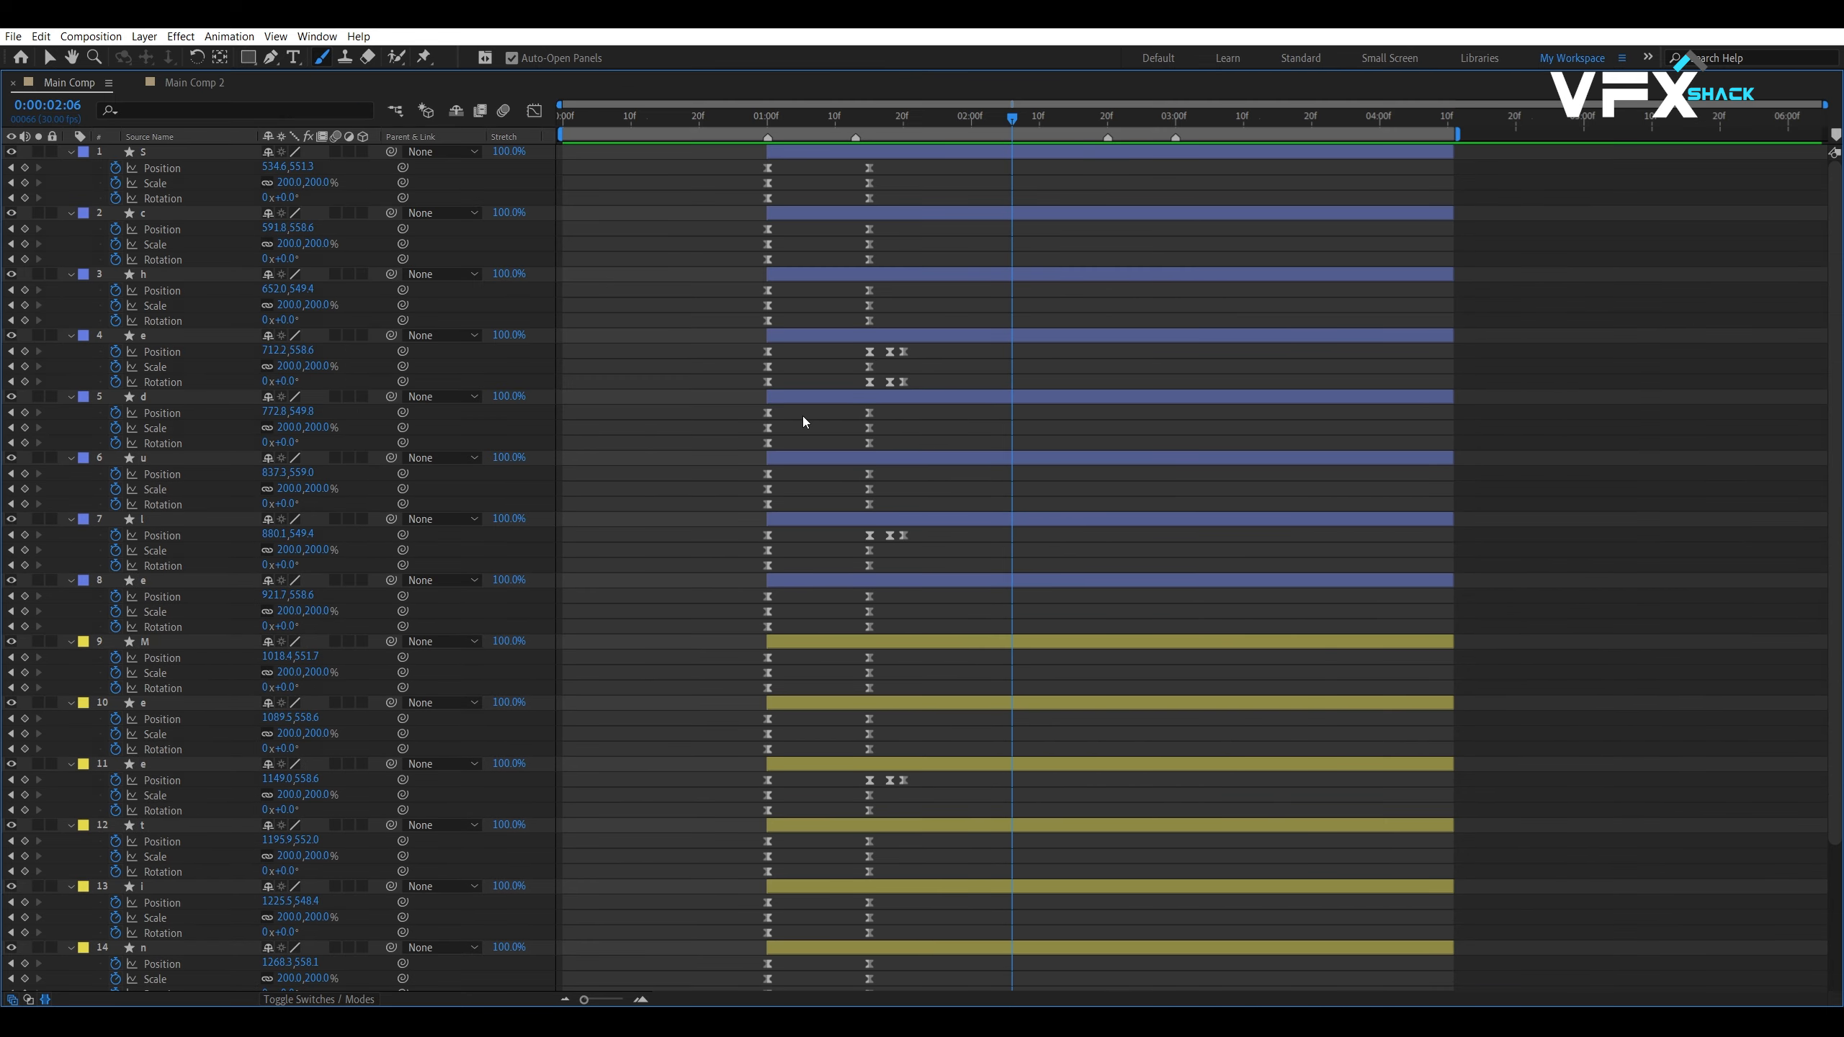
{"action": "left_click", "coordinate": [818, 150]}
{"action": "scroll", "coordinate": [801, 509], "scroll_direction": "down", "scroll_amount": 3}
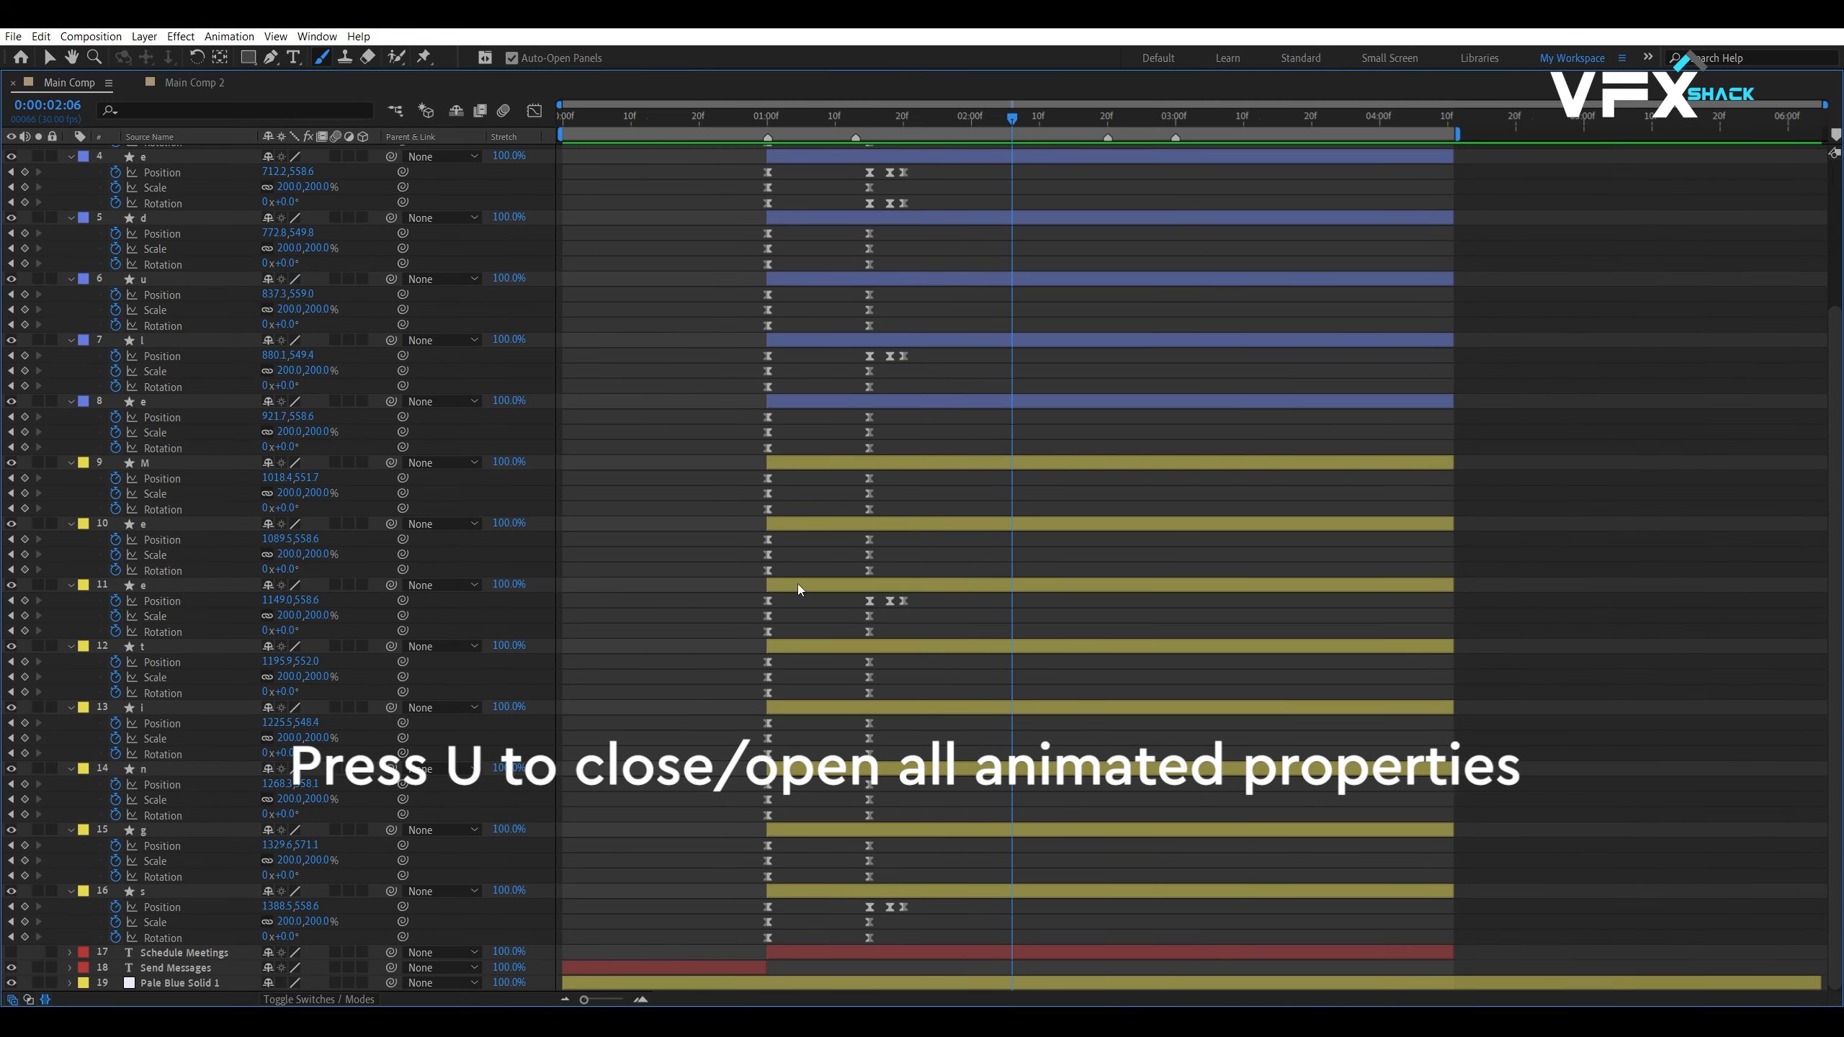
{"action": "left_click", "coordinate": [802, 891], "text": "shift"}
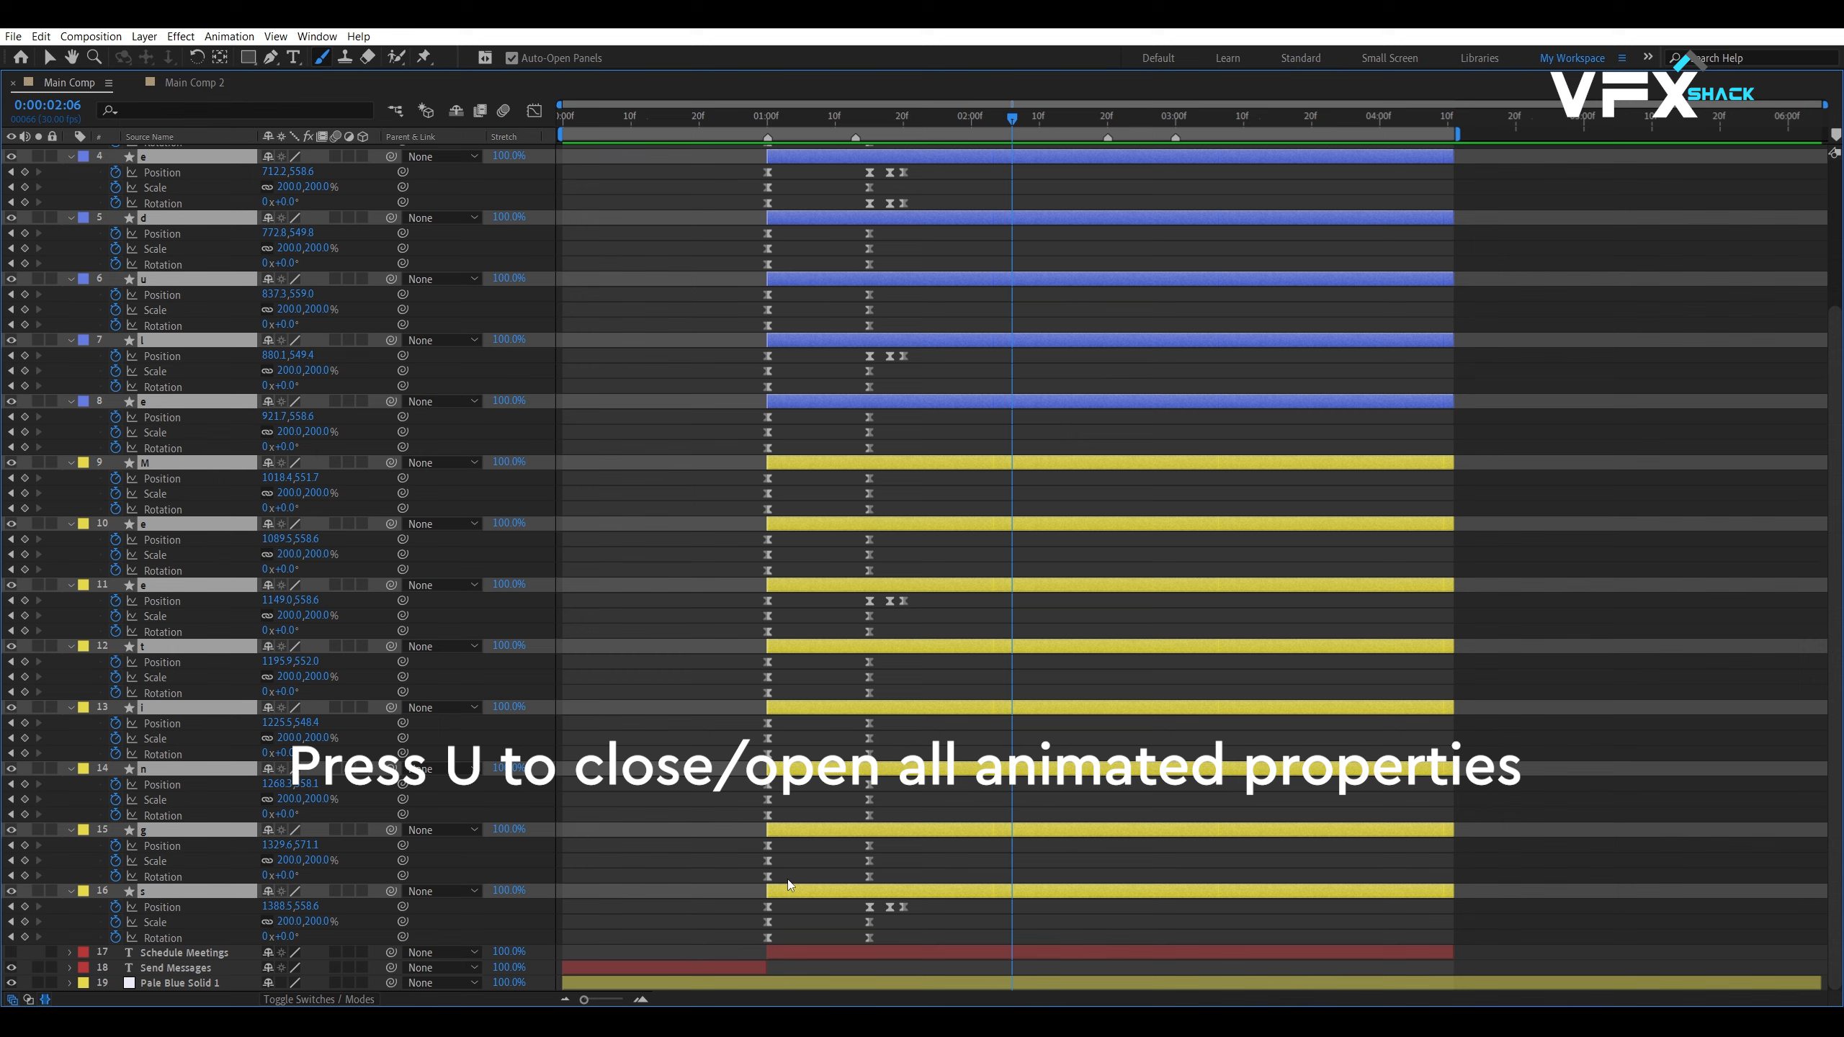
{"action": "key", "text": "u"}
{"action": "key", "text": "grave"}
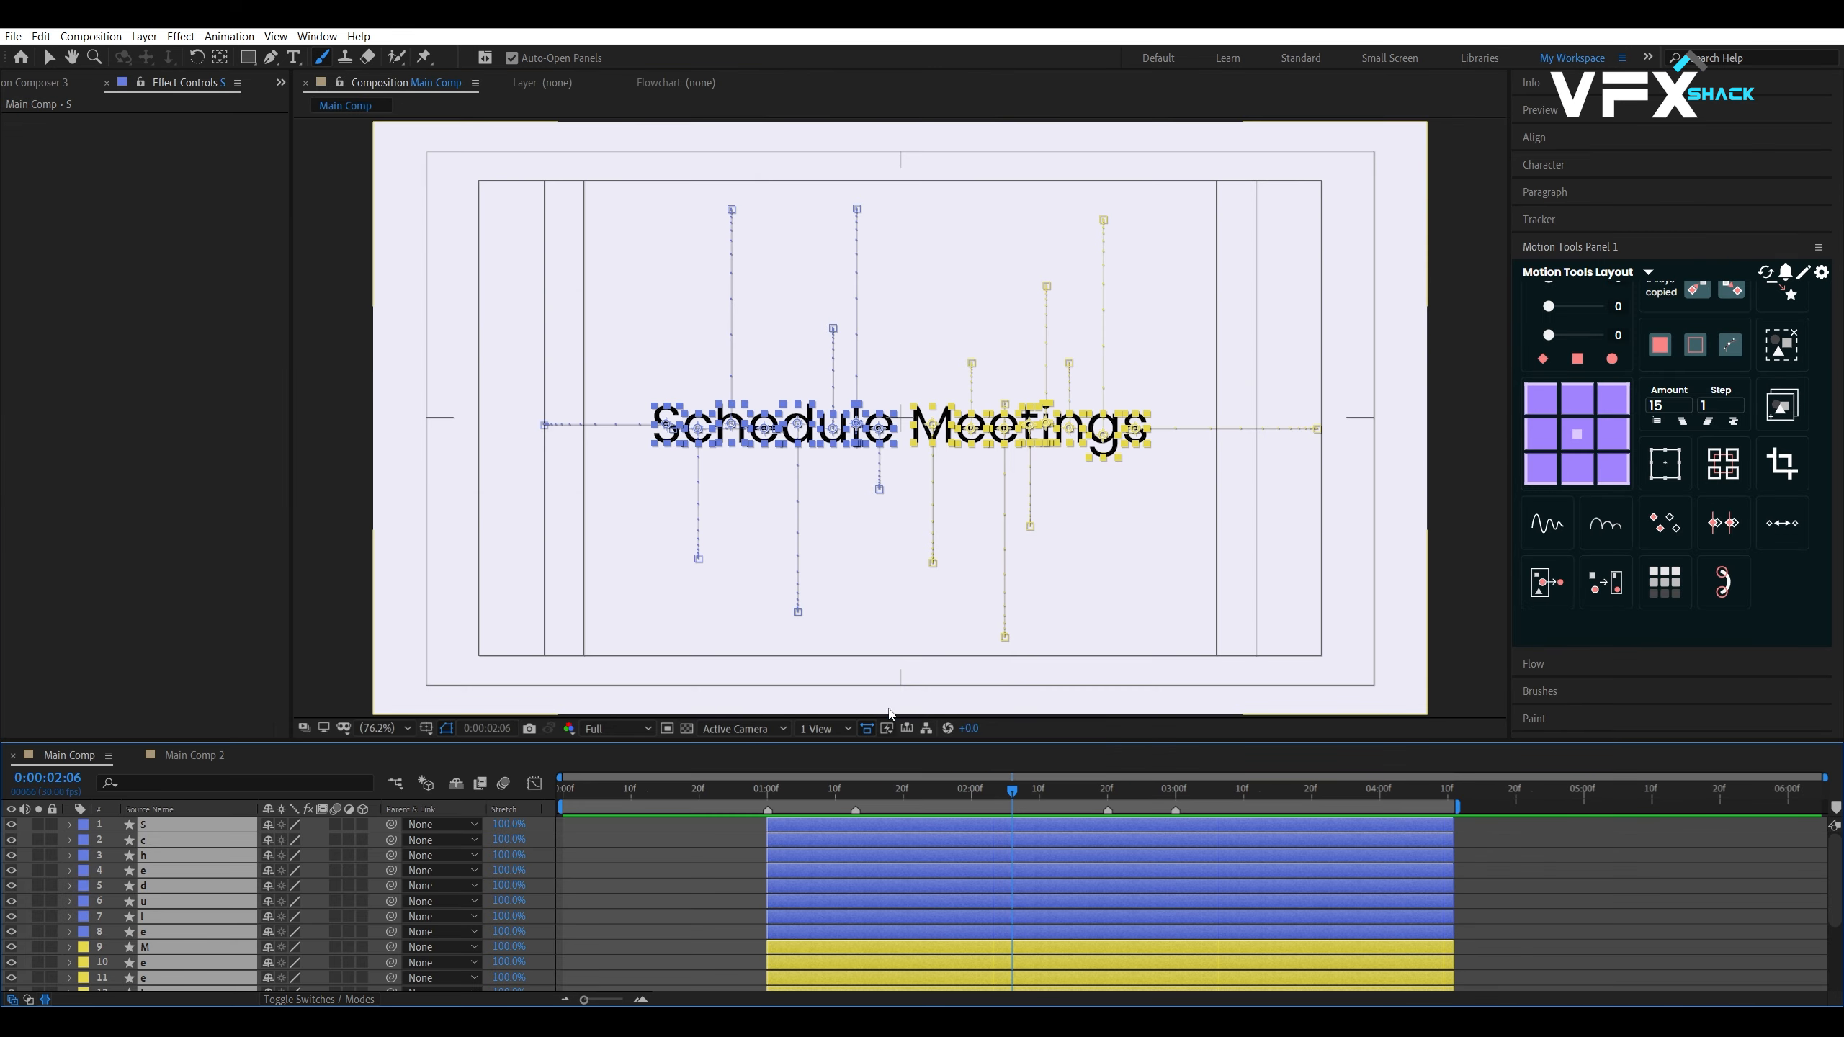
Randomly offset the selected letter layers in time with amount 15 and step 1, then shift them so the earliest starts at 0:00:01:00
{"action": "left_click", "coordinate": [767, 791]}
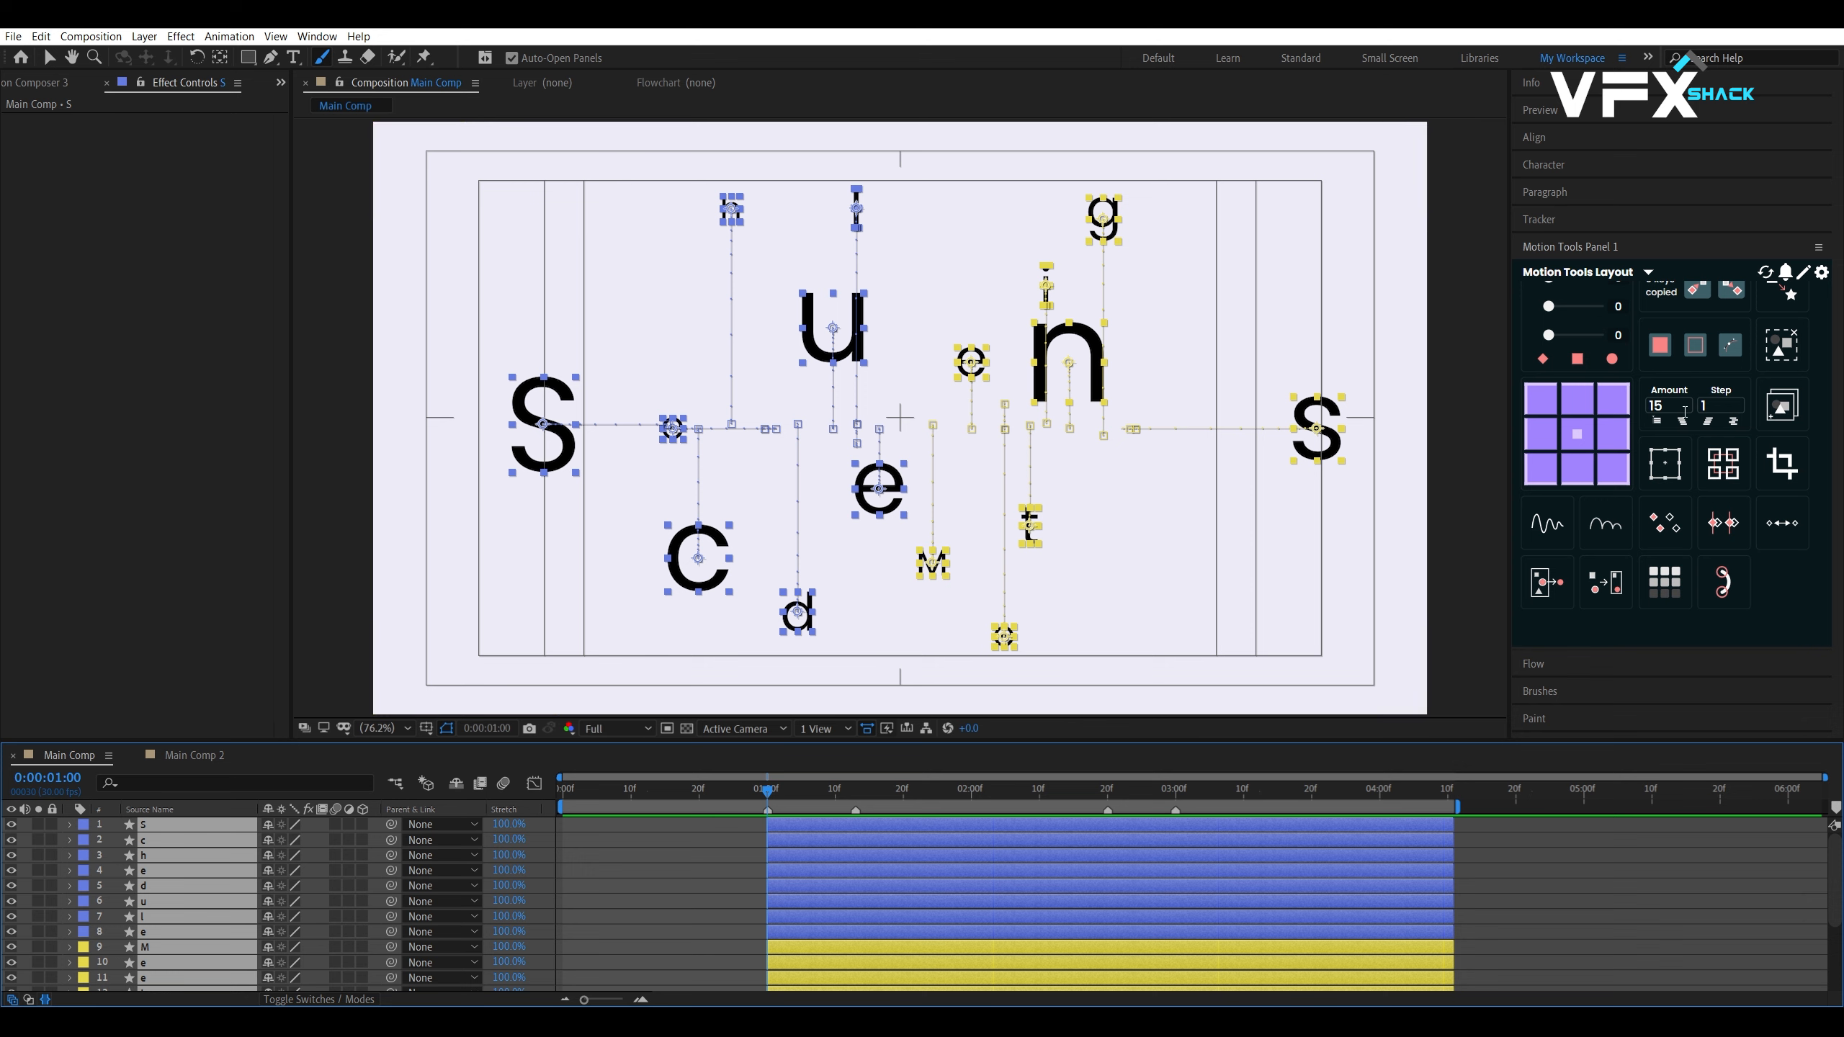
{"action": "left_click", "coordinate": [1735, 425]}
{"action": "scroll", "coordinate": [821, 879], "scroll_direction": "down", "scroll_amount": 3}
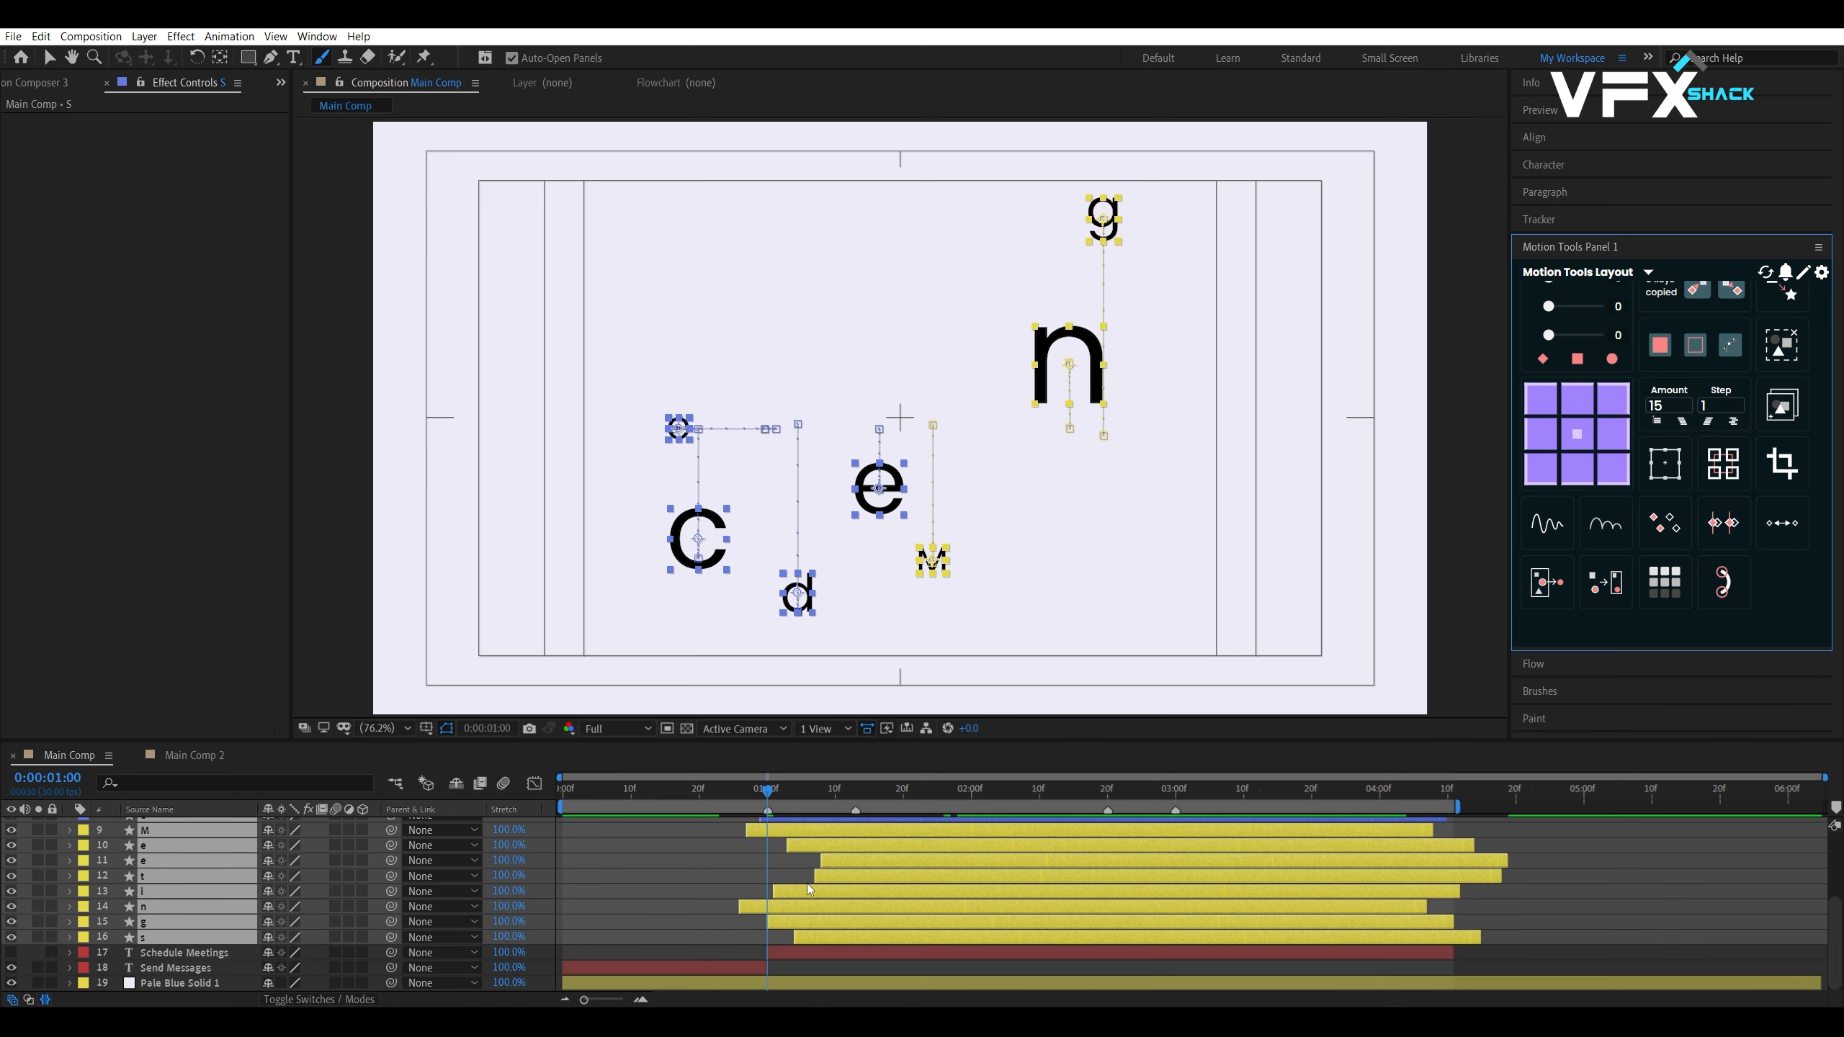
{"action": "scroll", "coordinate": [804, 883], "scroll_direction": "up", "scroll_amount": 3}
{"action": "left_click_drag", "start_coordinate": [742, 843], "coordinate": [791, 842]}
Extend the start of every letter layer back to 0:00:01:00 and preview the staggered transition
{"action": "key", "text": "alt+bracketleft"}
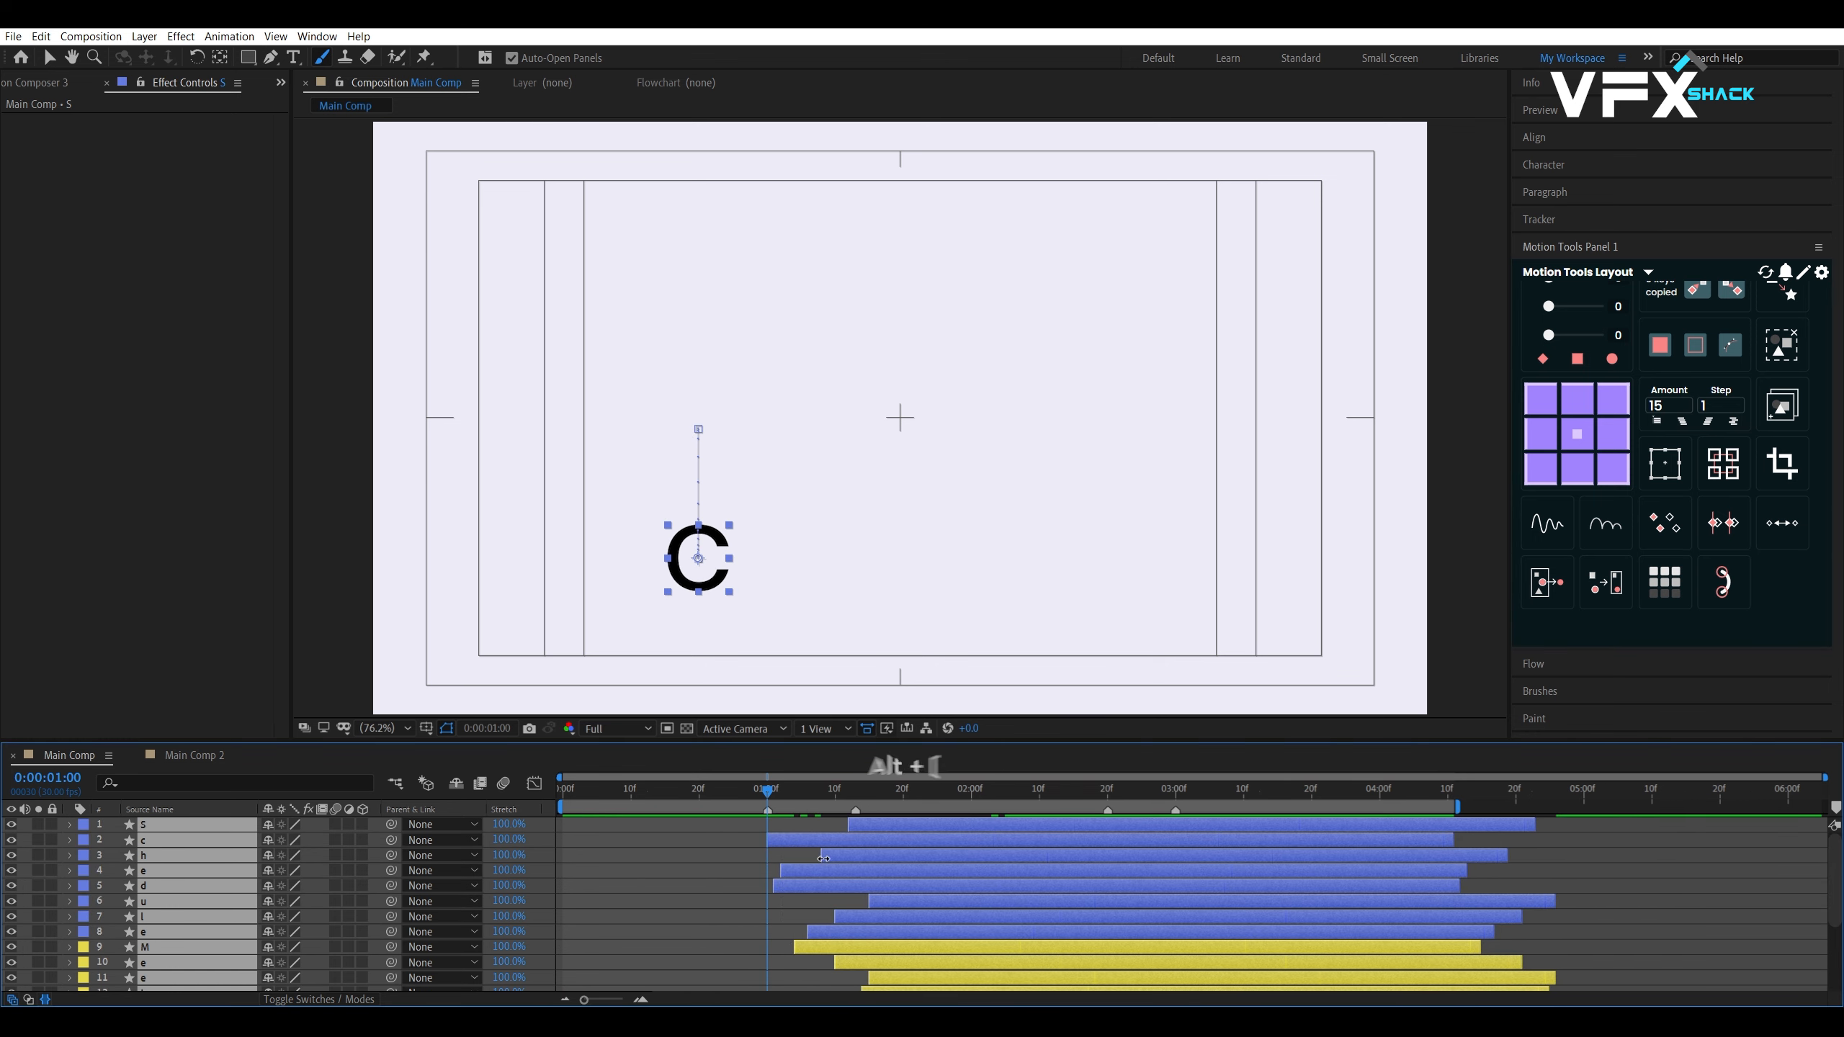
{"action": "key", "text": "alt+bracketleft"}
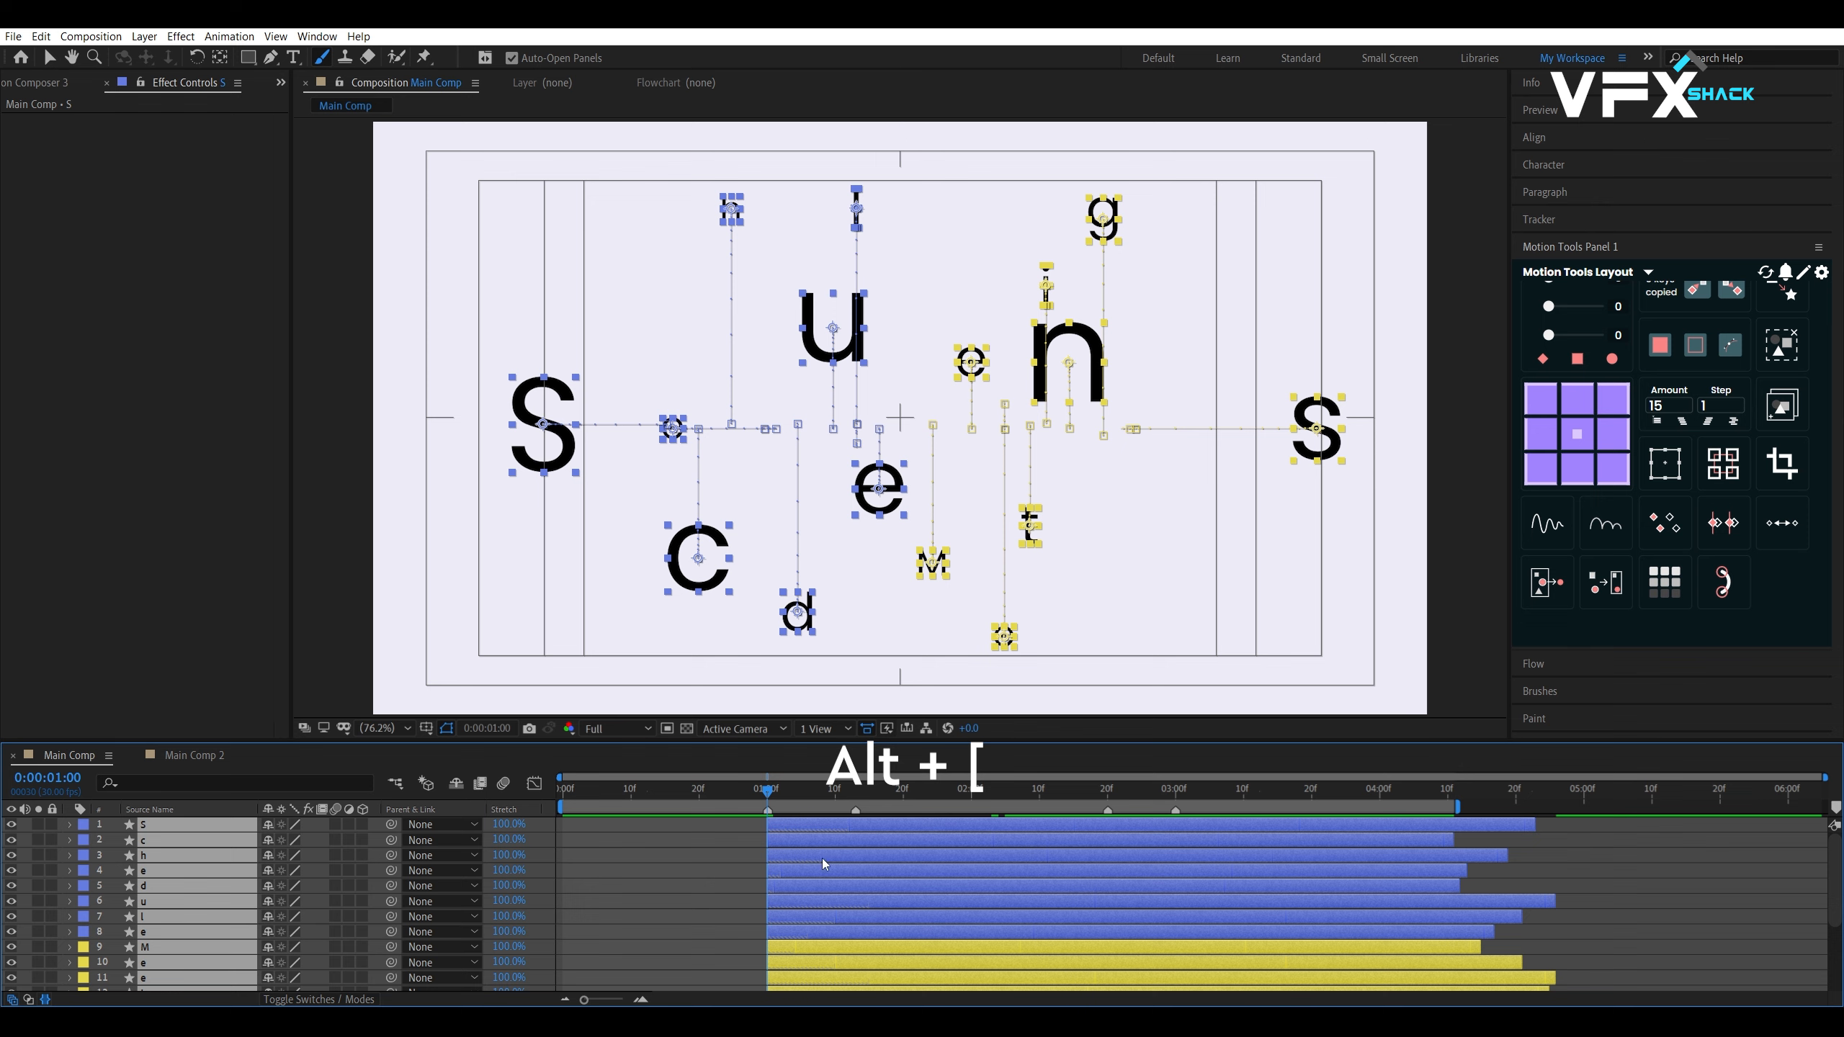
{"action": "left_click_drag", "start_coordinate": [746, 789], "coordinate": [611, 814]}
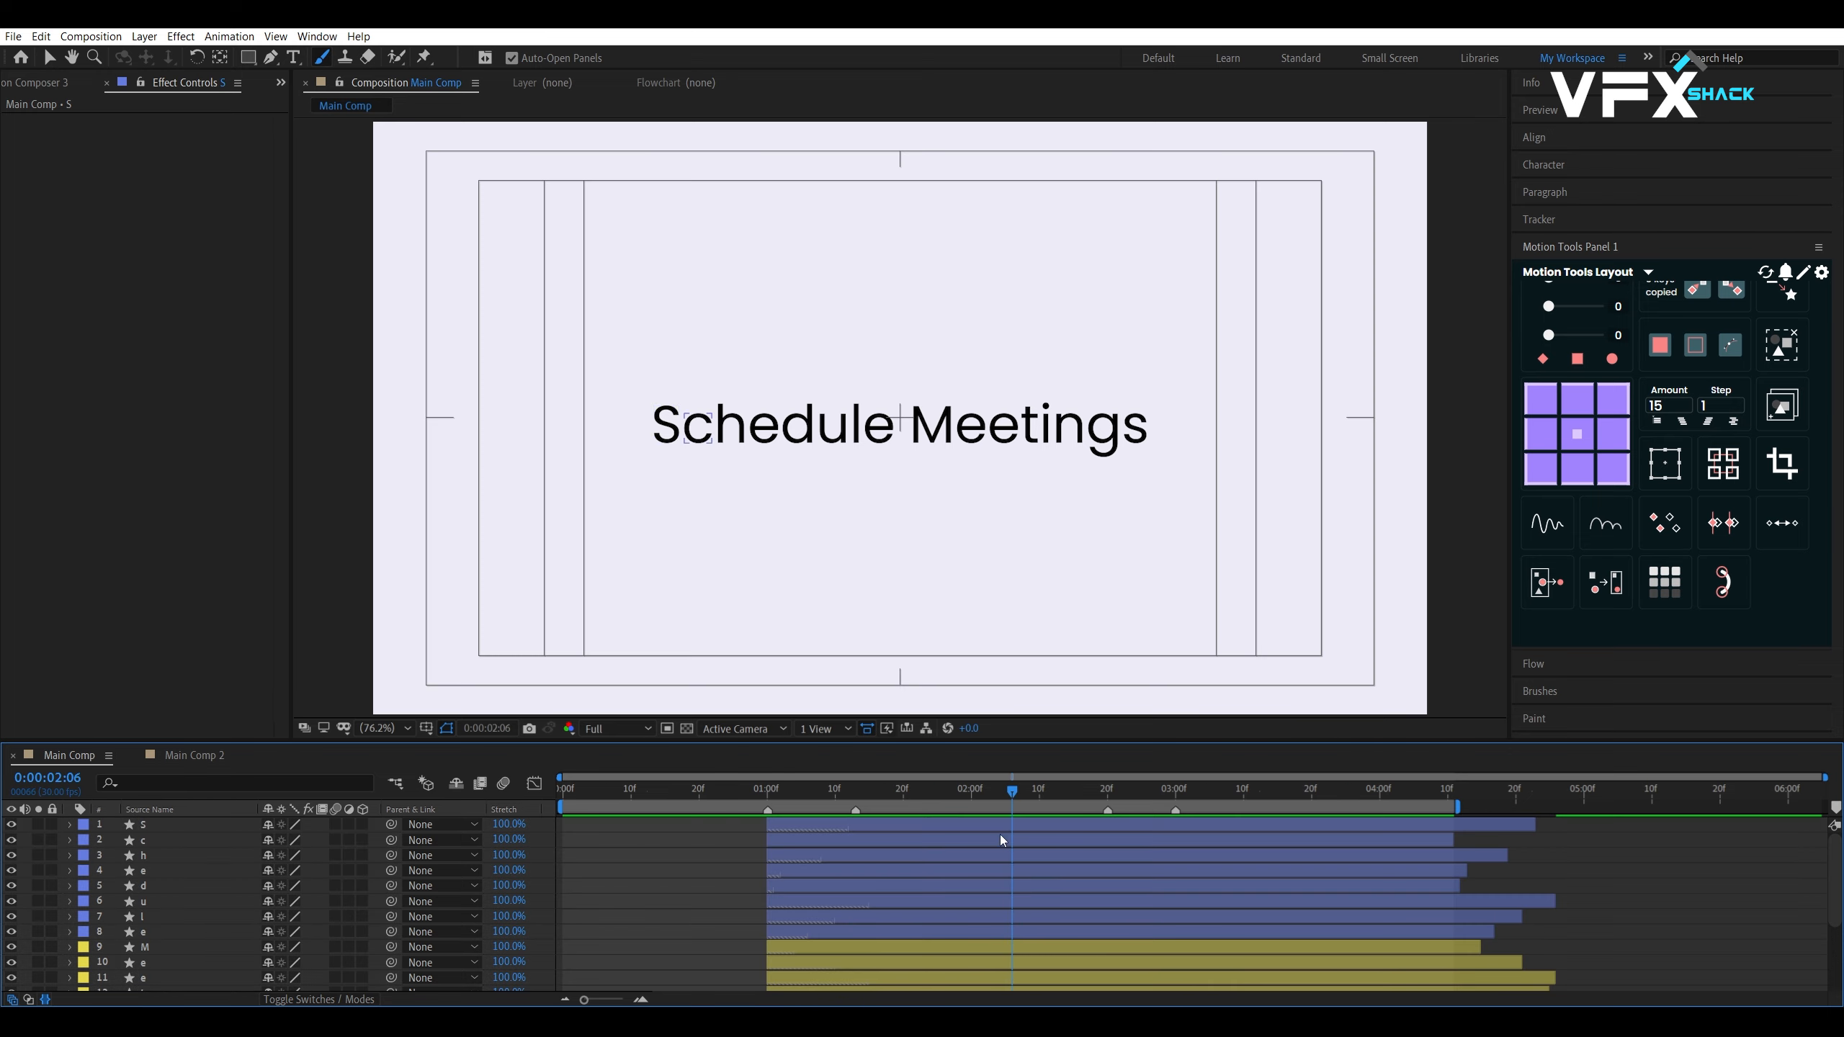
Select all letter layers and add one null in the middle of them as their parent
{"action": "left_click", "coordinate": [1015, 825]}
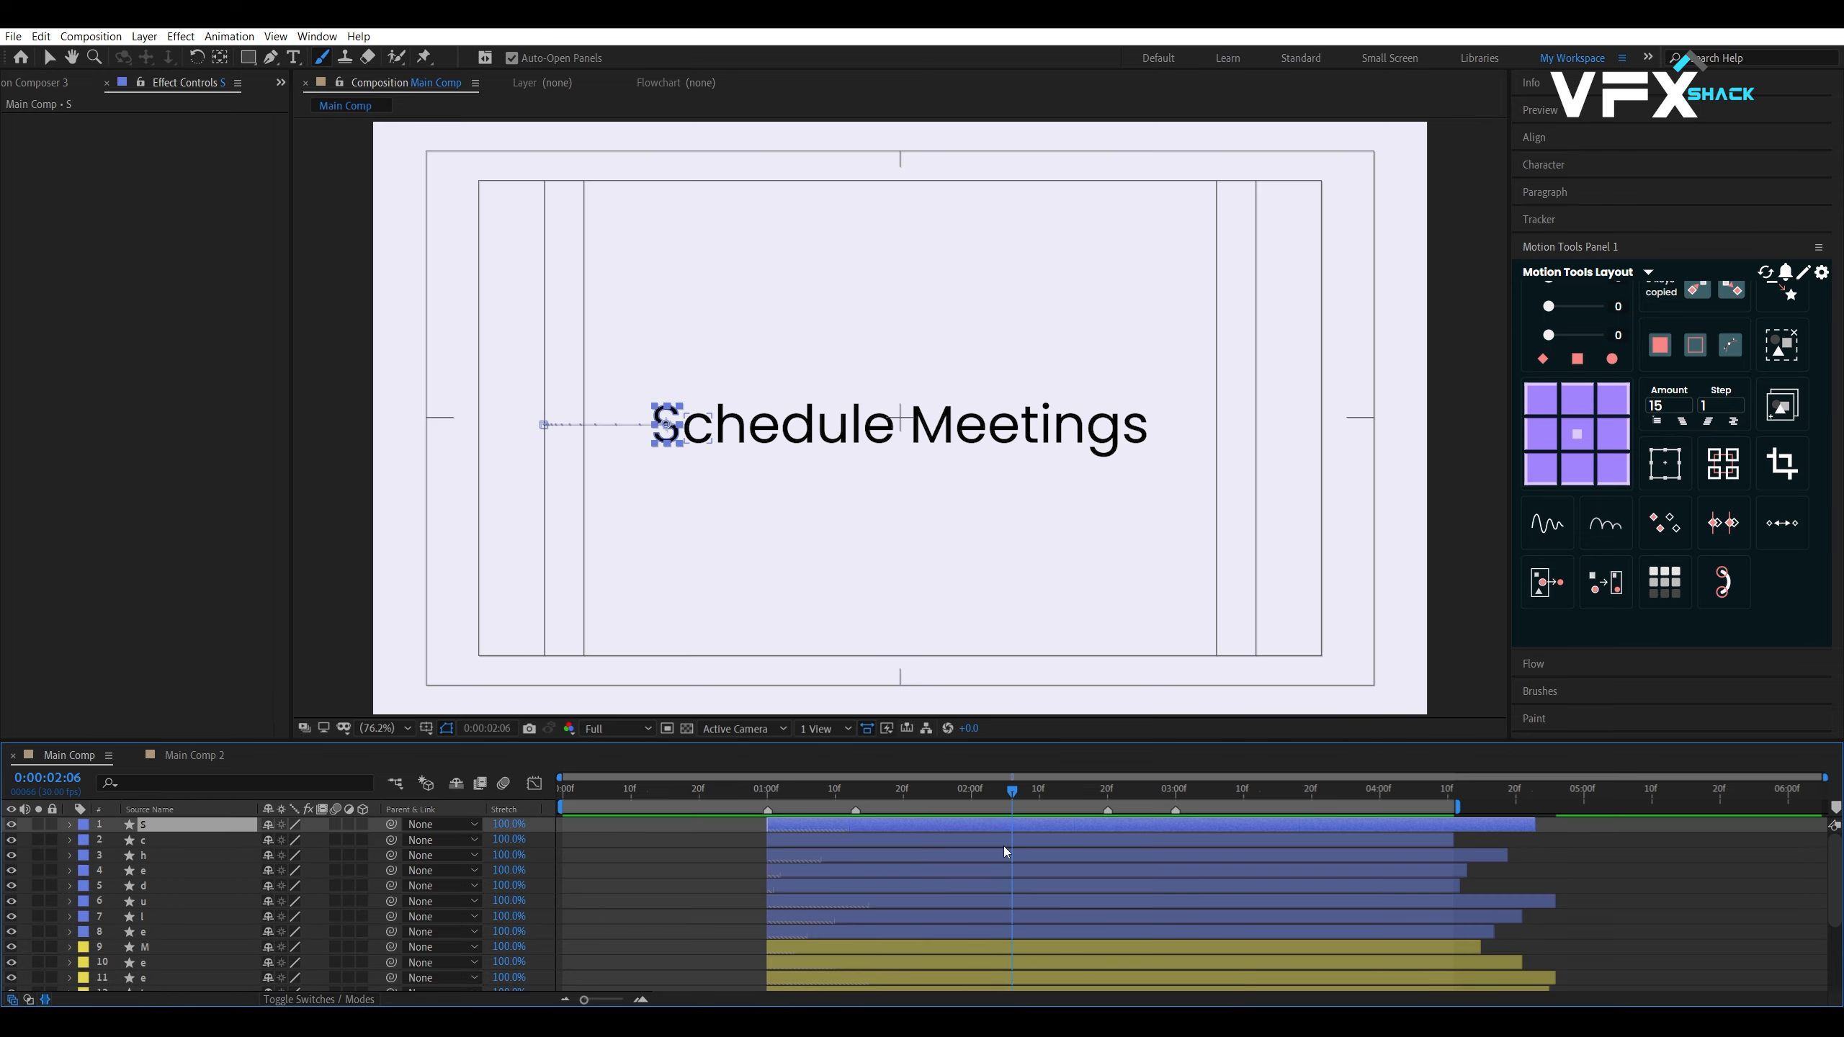
{"action": "scroll", "coordinate": [1005, 845], "scroll_direction": "down", "scroll_amount": 3}
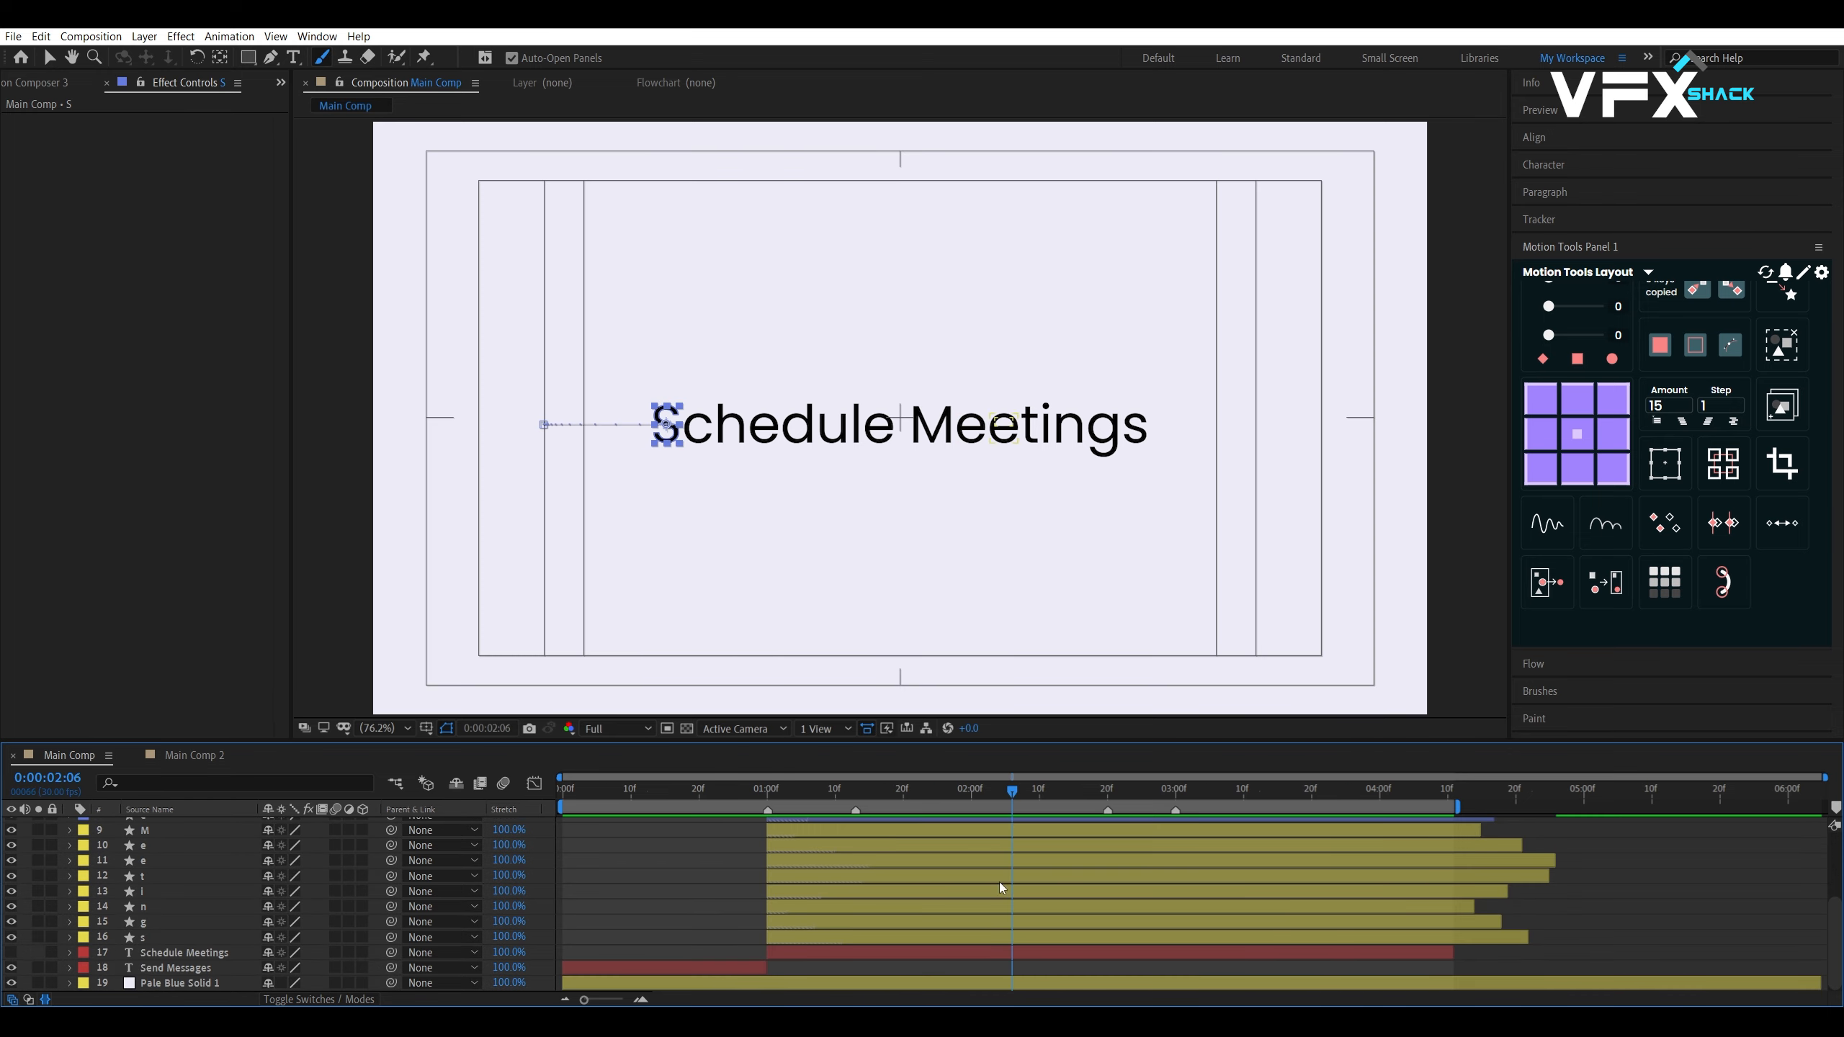
{"action": "left_click", "coordinate": [1017, 933], "text": "shift"}
{"action": "scroll", "coordinate": [1020, 934], "scroll_direction": "up", "scroll_amount": 3}
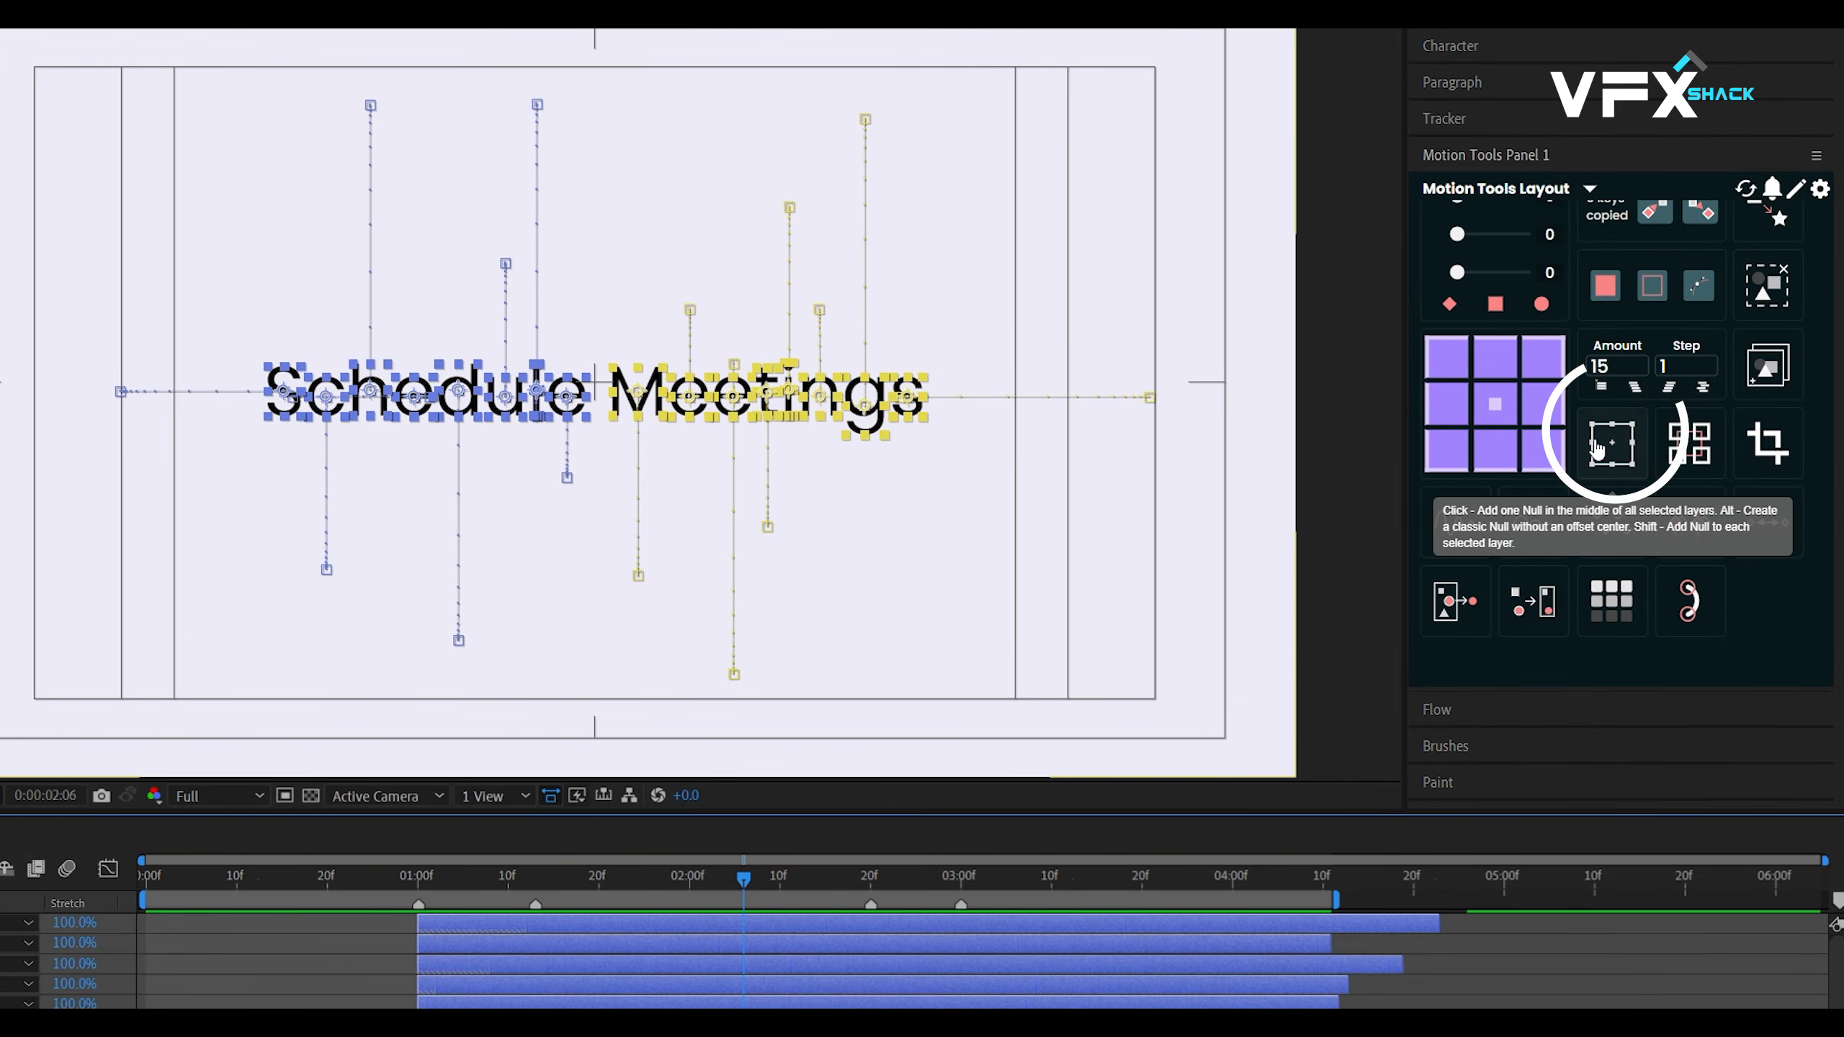
{"action": "left_click", "coordinate": [1598, 450]}
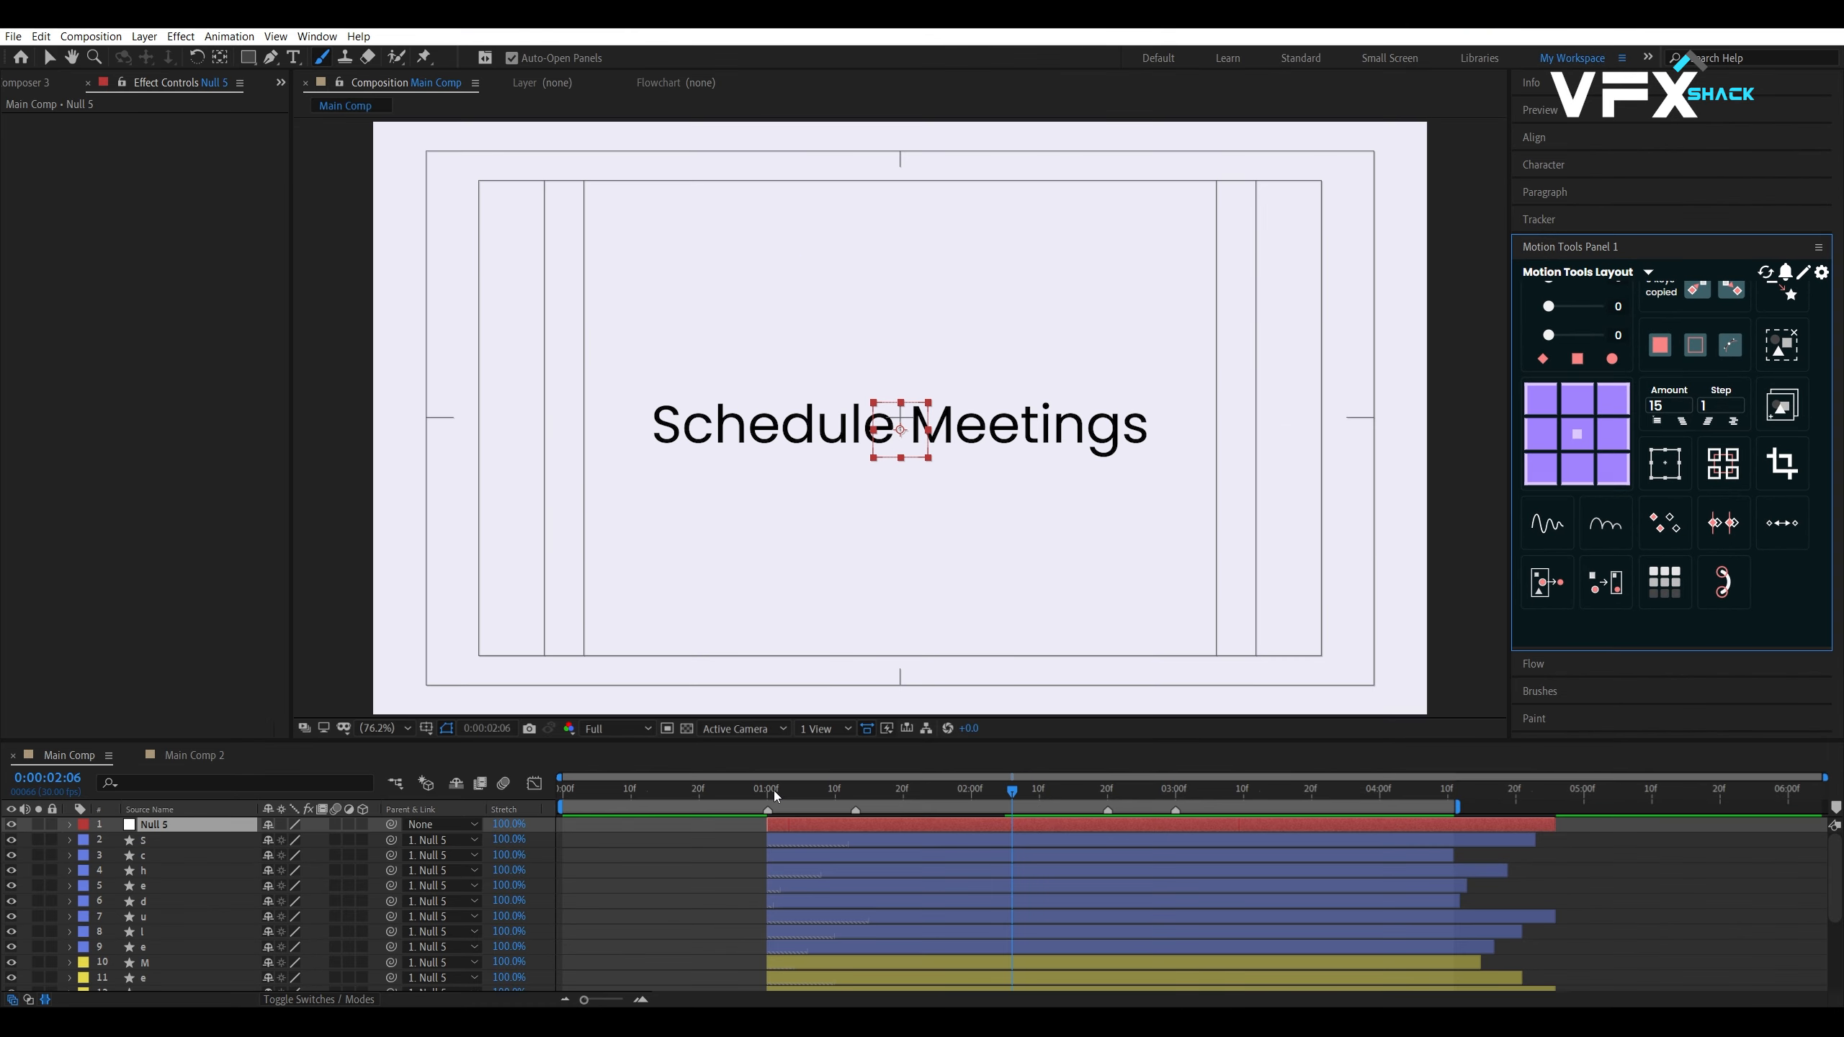
{"action": "left_click", "coordinate": [497, 876]}
Keyframe the null's scale from 100% at 0:00:01:00 to 85% at 0:00:01:20
{"action": "left_click_drag", "start_coordinate": [837, 794], "coordinate": [774, 791]}
{"action": "key", "text": "Page_Up"}
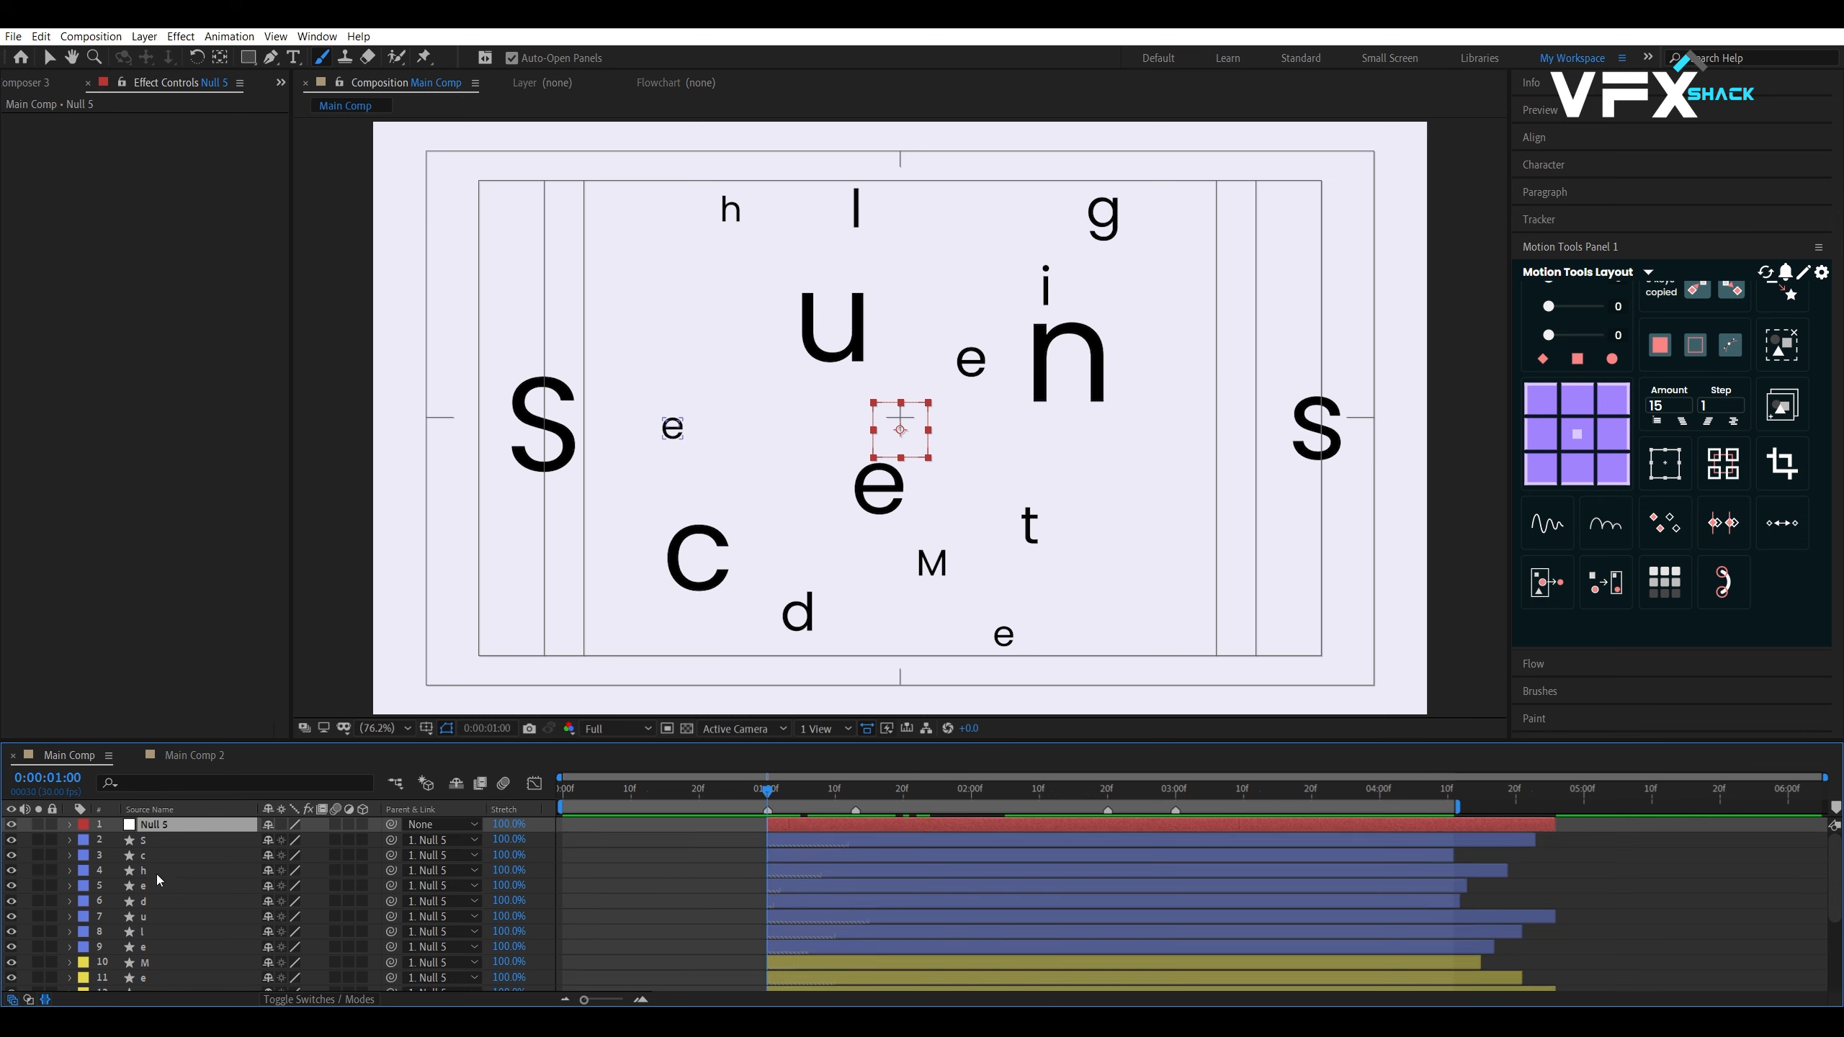
{"action": "key", "text": "alt+shift+s"}
{"action": "left_click_drag", "start_coordinate": [767, 791], "coordinate": [903, 791]}
{"action": "left_click_drag", "start_coordinate": [316, 840], "coordinate": [305, 840]}
Apply Easy Ease to both scale keyframes of the null and preview the result
{"action": "left_click_drag", "start_coordinate": [698, 835], "coordinate": [936, 846]}
{"action": "key", "text": "F9"}
{"action": "left_click", "coordinate": [638, 790]}
{"action": "key", "text": "space"}
{"action": "key", "text": "space"}
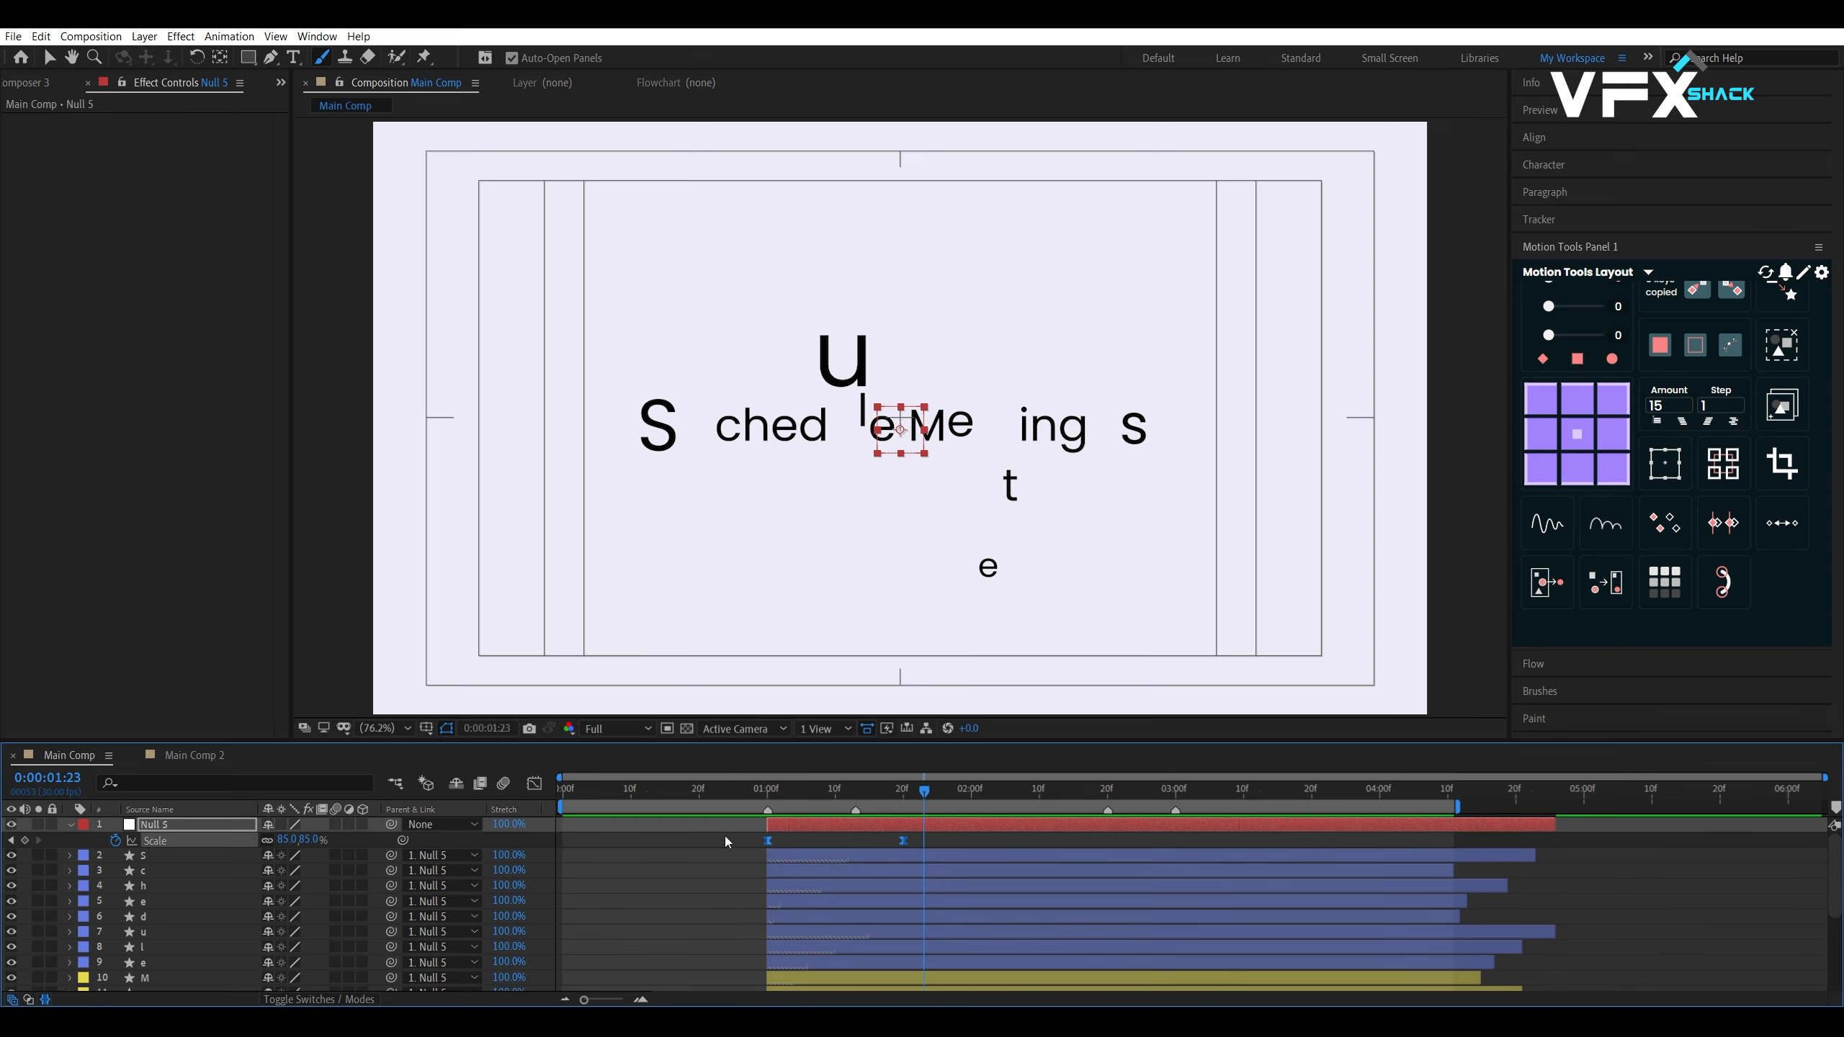
Reshape the null's scale speed curve to start slowly and peak late, then preview it
{"action": "left_click", "coordinate": [534, 783]}
{"action": "left_click_drag", "start_coordinate": [740, 821], "coordinate": [835, 829]}
{"action": "left_click", "coordinate": [724, 795]}
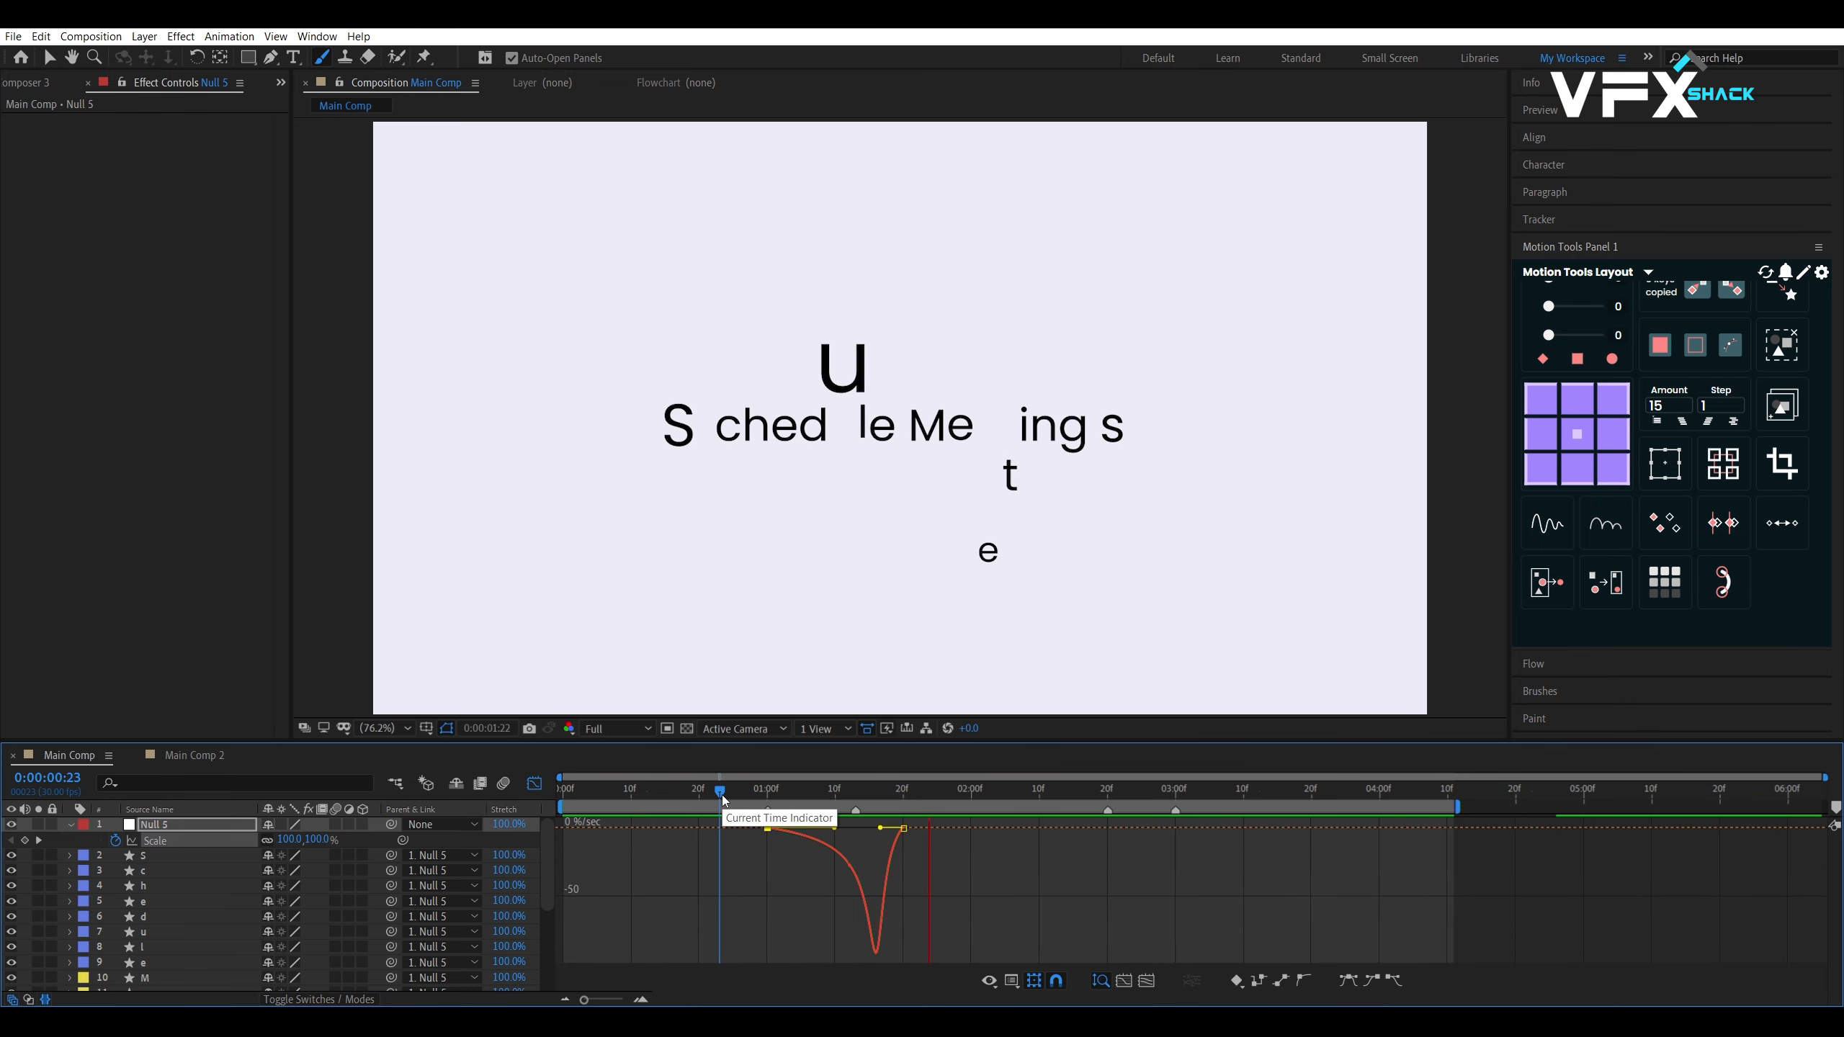
{"action": "key", "text": "space"}
{"action": "left_click", "coordinate": [534, 784]}
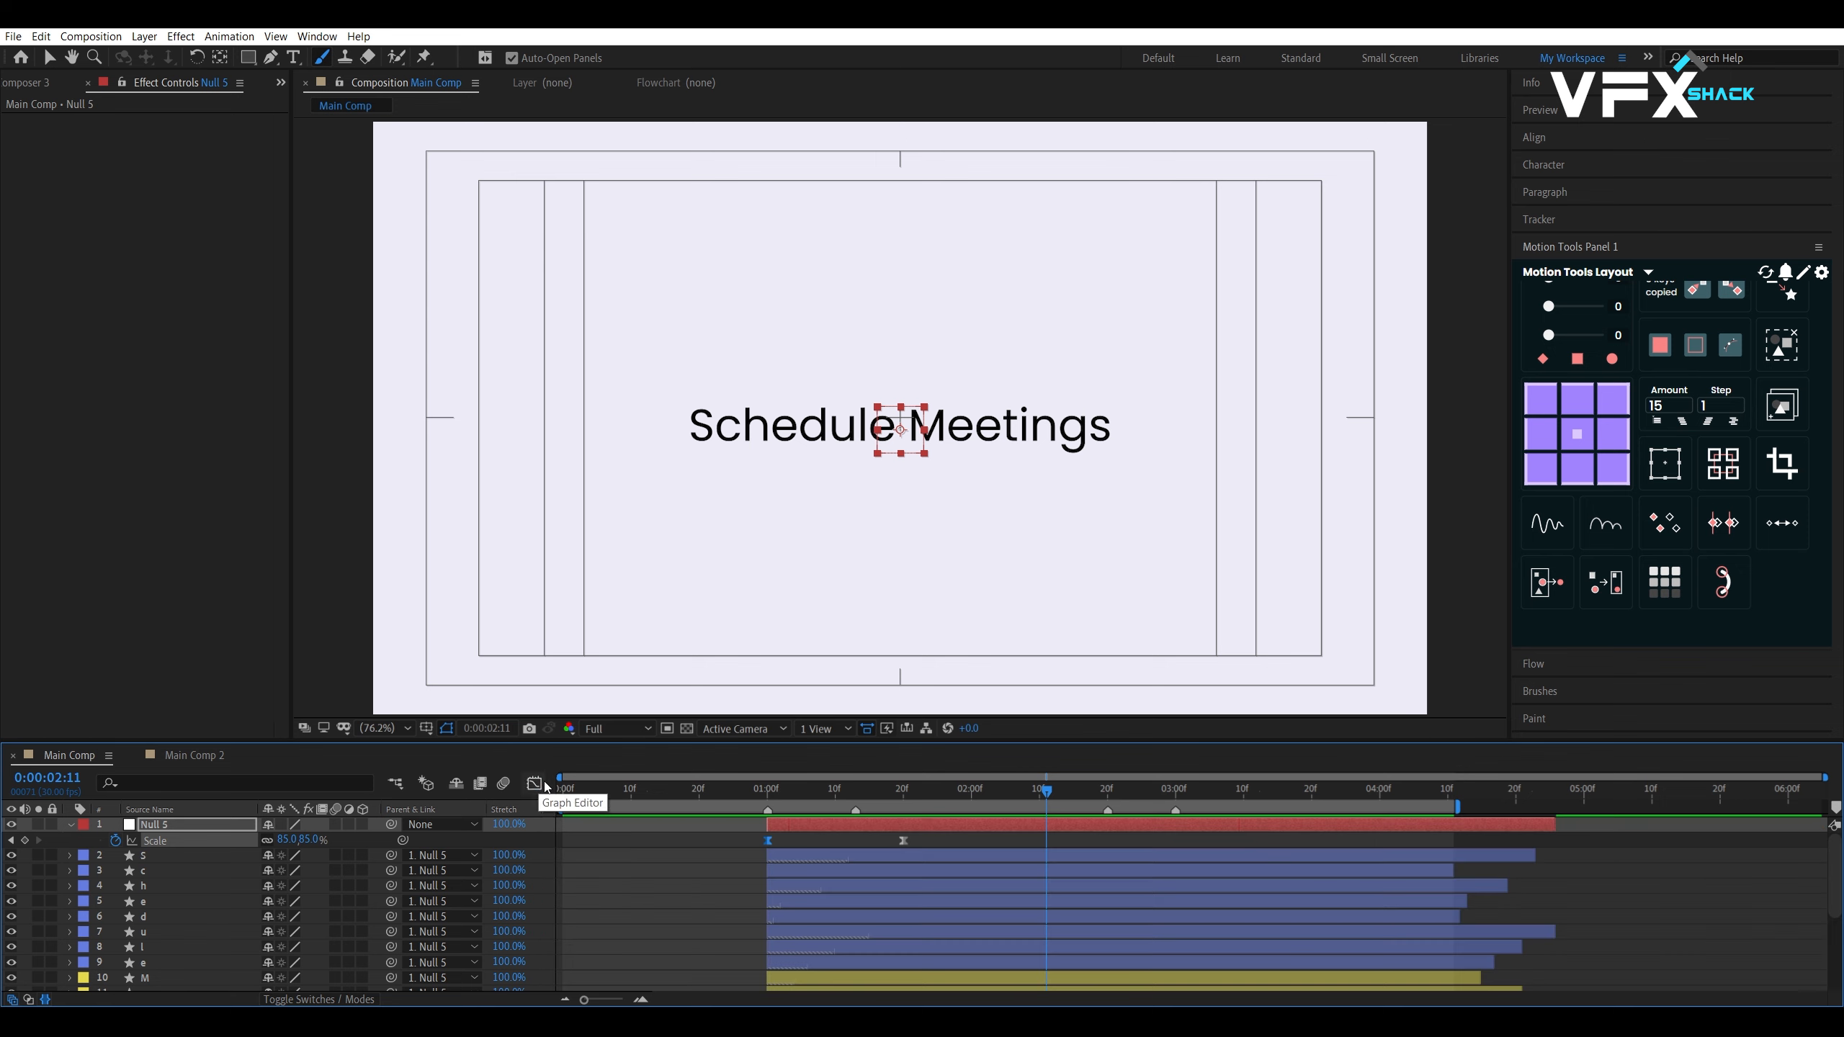
Preview the whole text transition from the beginning of the composition
{"action": "left_click", "coordinate": [685, 790]}
{"action": "key", "text": "Home"}
{"action": "key", "text": "space"}
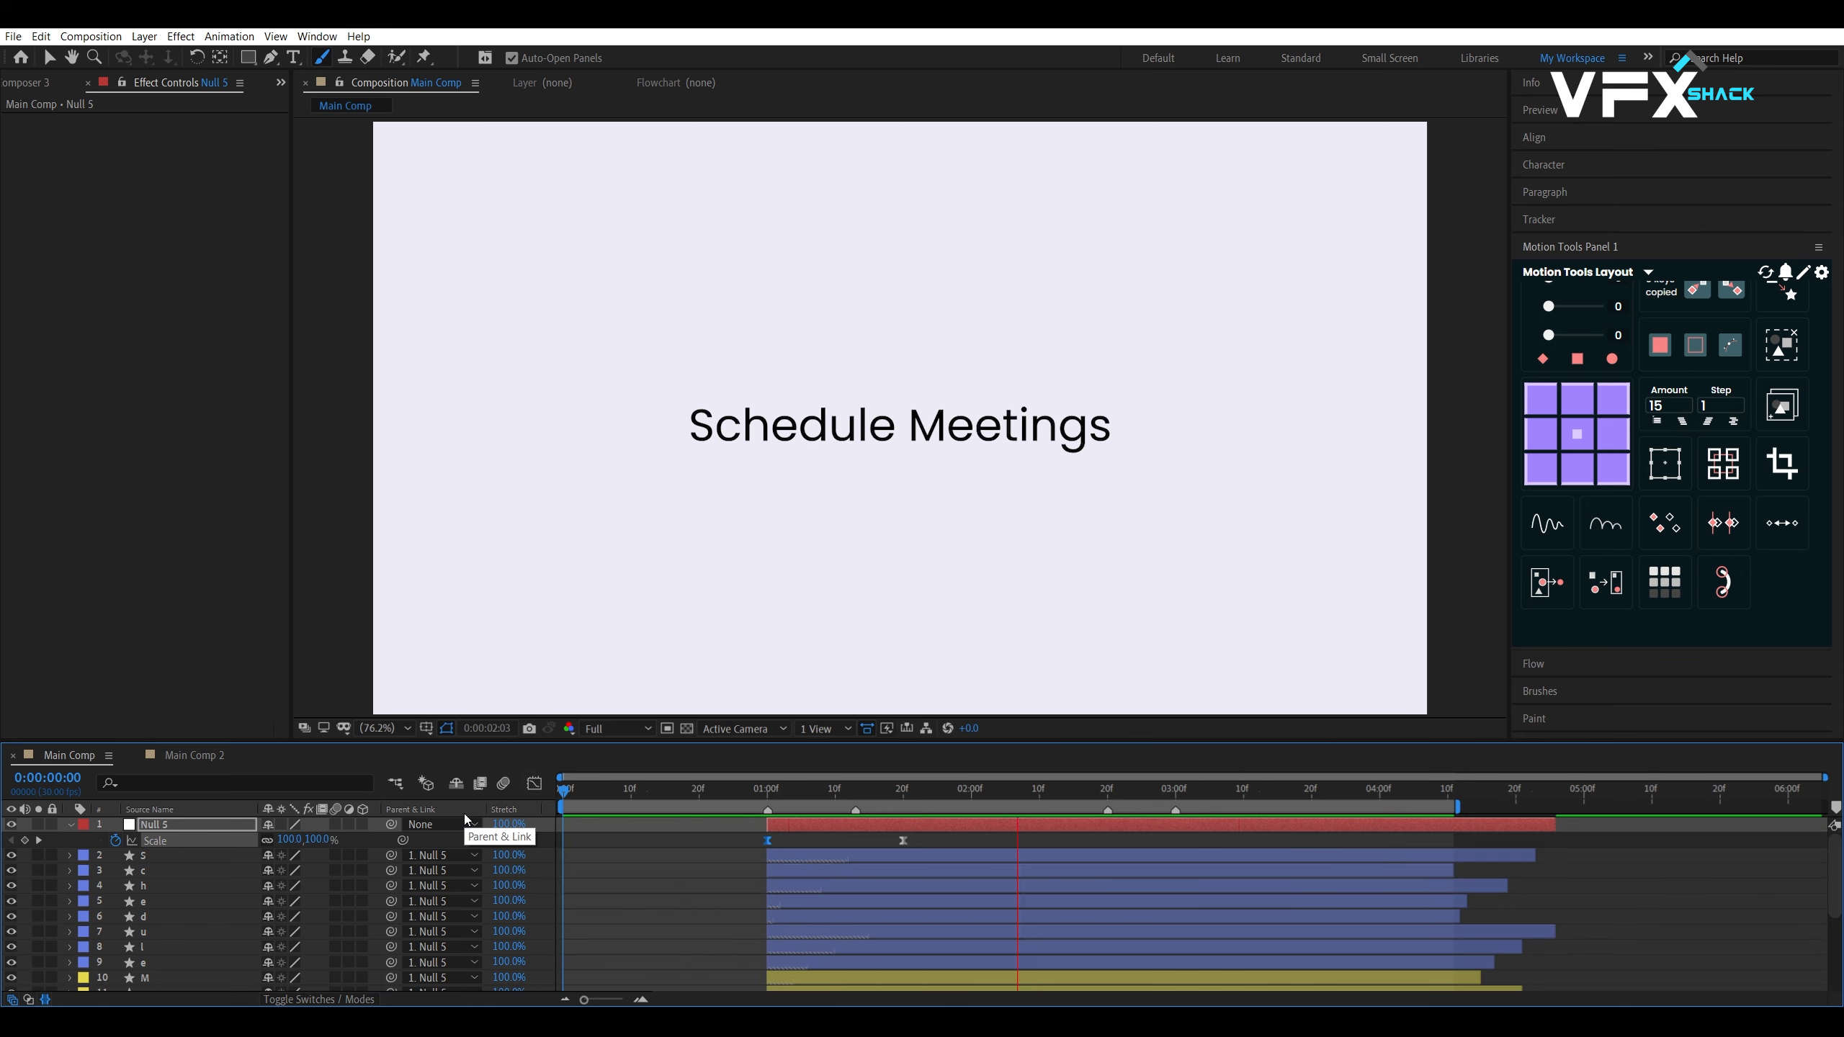
Move the null's second scale keyframe earlier to about 0:00:01:16 and preview the timing
{"action": "left_click", "coordinate": [774, 793]}
{"action": "left_click_drag", "start_coordinate": [783, 805], "coordinate": [875, 841]}
{"action": "left_click", "coordinate": [708, 794]}
{"action": "key", "text": "space"}
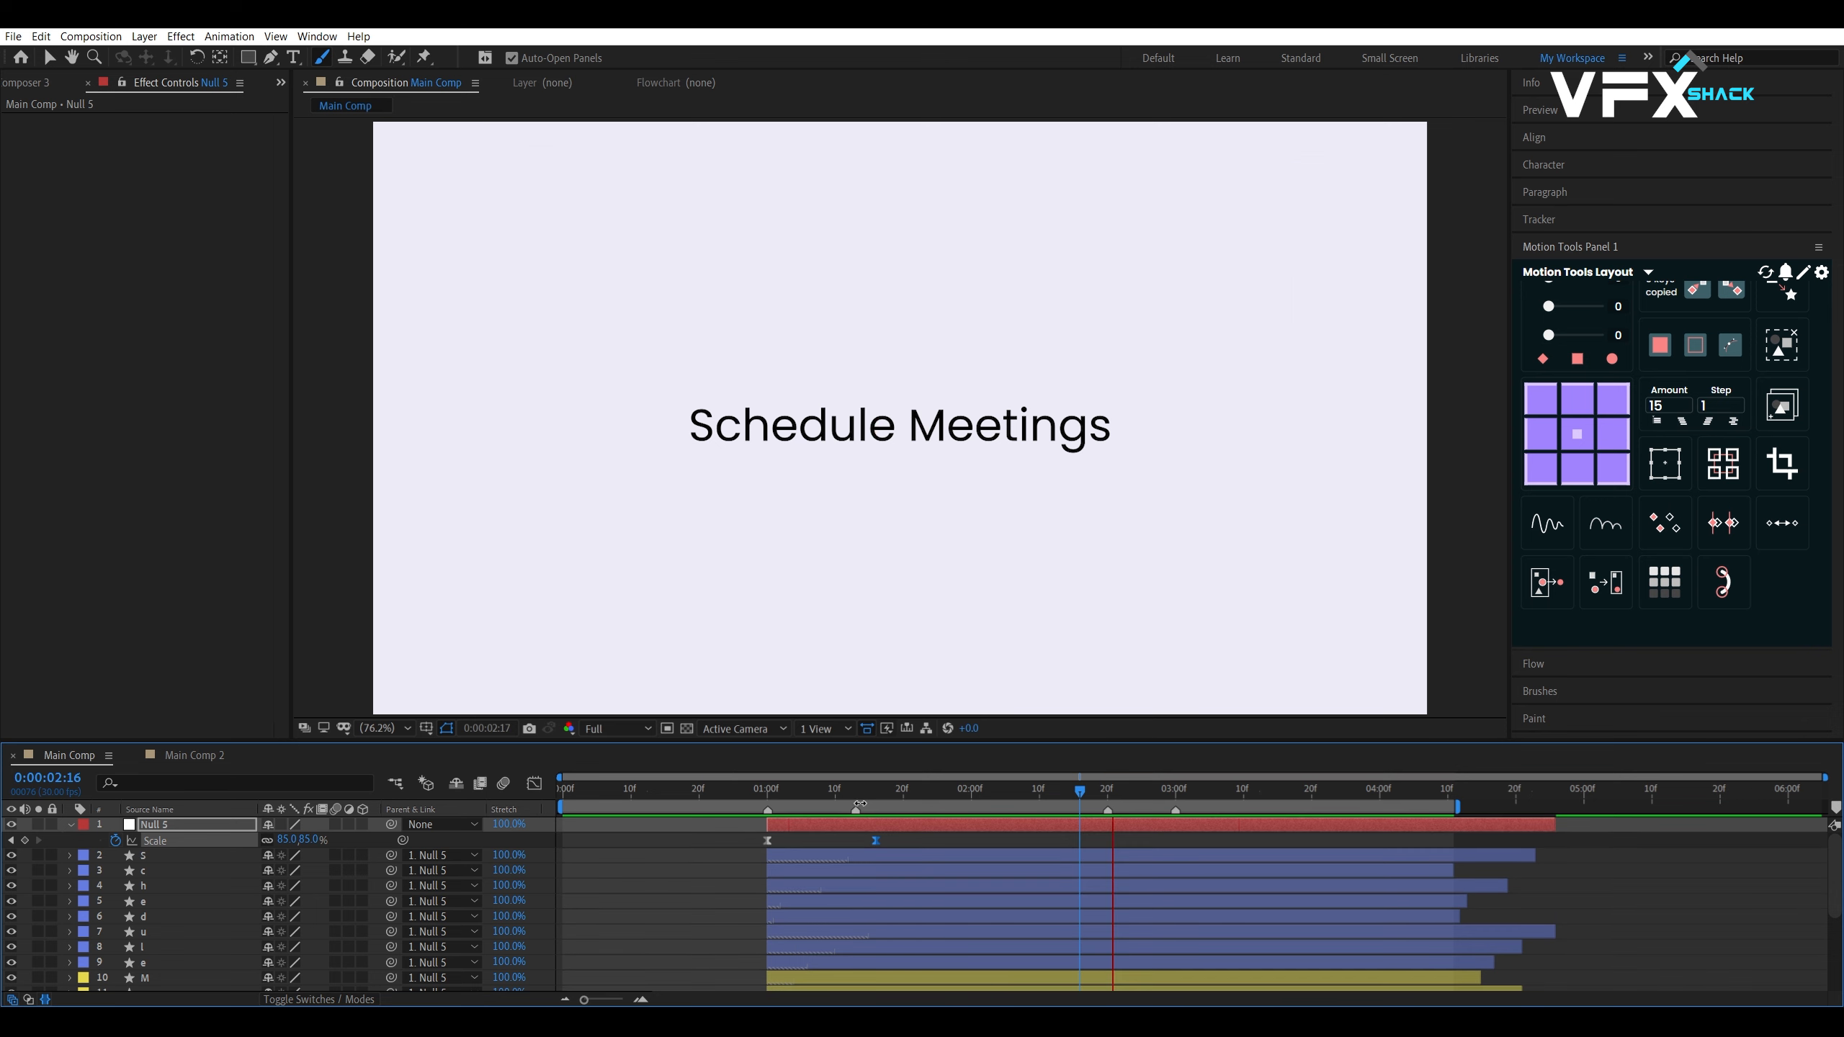
Add a third scale keyframe to the null that holds 85% and place it at 0:00:02:00
{"action": "left_click", "coordinate": [904, 807]}
{"action": "left_click_drag", "start_coordinate": [903, 802], "coordinate": [998, 805]}
{"action": "left_click", "coordinate": [999, 824]}
{"action": "key", "text": "Page_Up"}
{"action": "key", "text": "Page_Up"}
{"action": "key", "text": "Page_Up"}
{"action": "key", "text": "Page_Down"}
{"action": "left_click", "coordinate": [26, 840]}
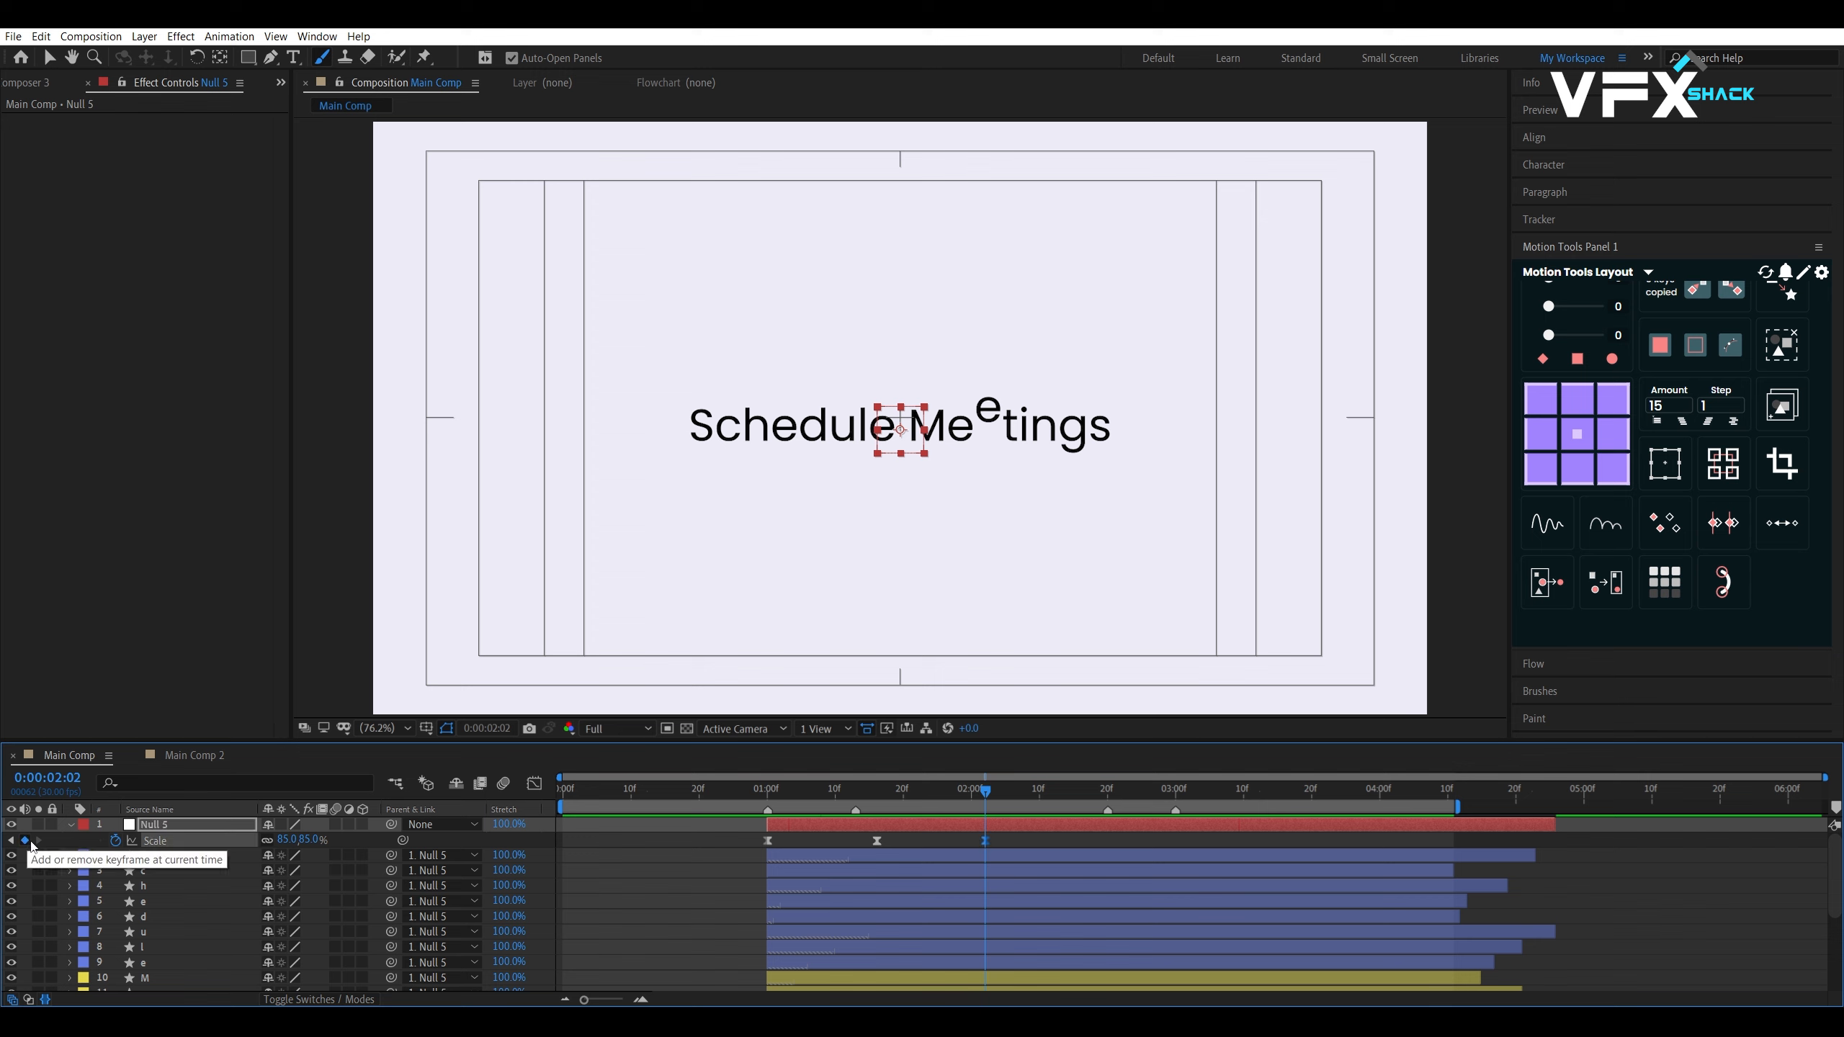
{"action": "key", "text": "Page_Up"}
{"action": "key", "text": "Page_Up"}
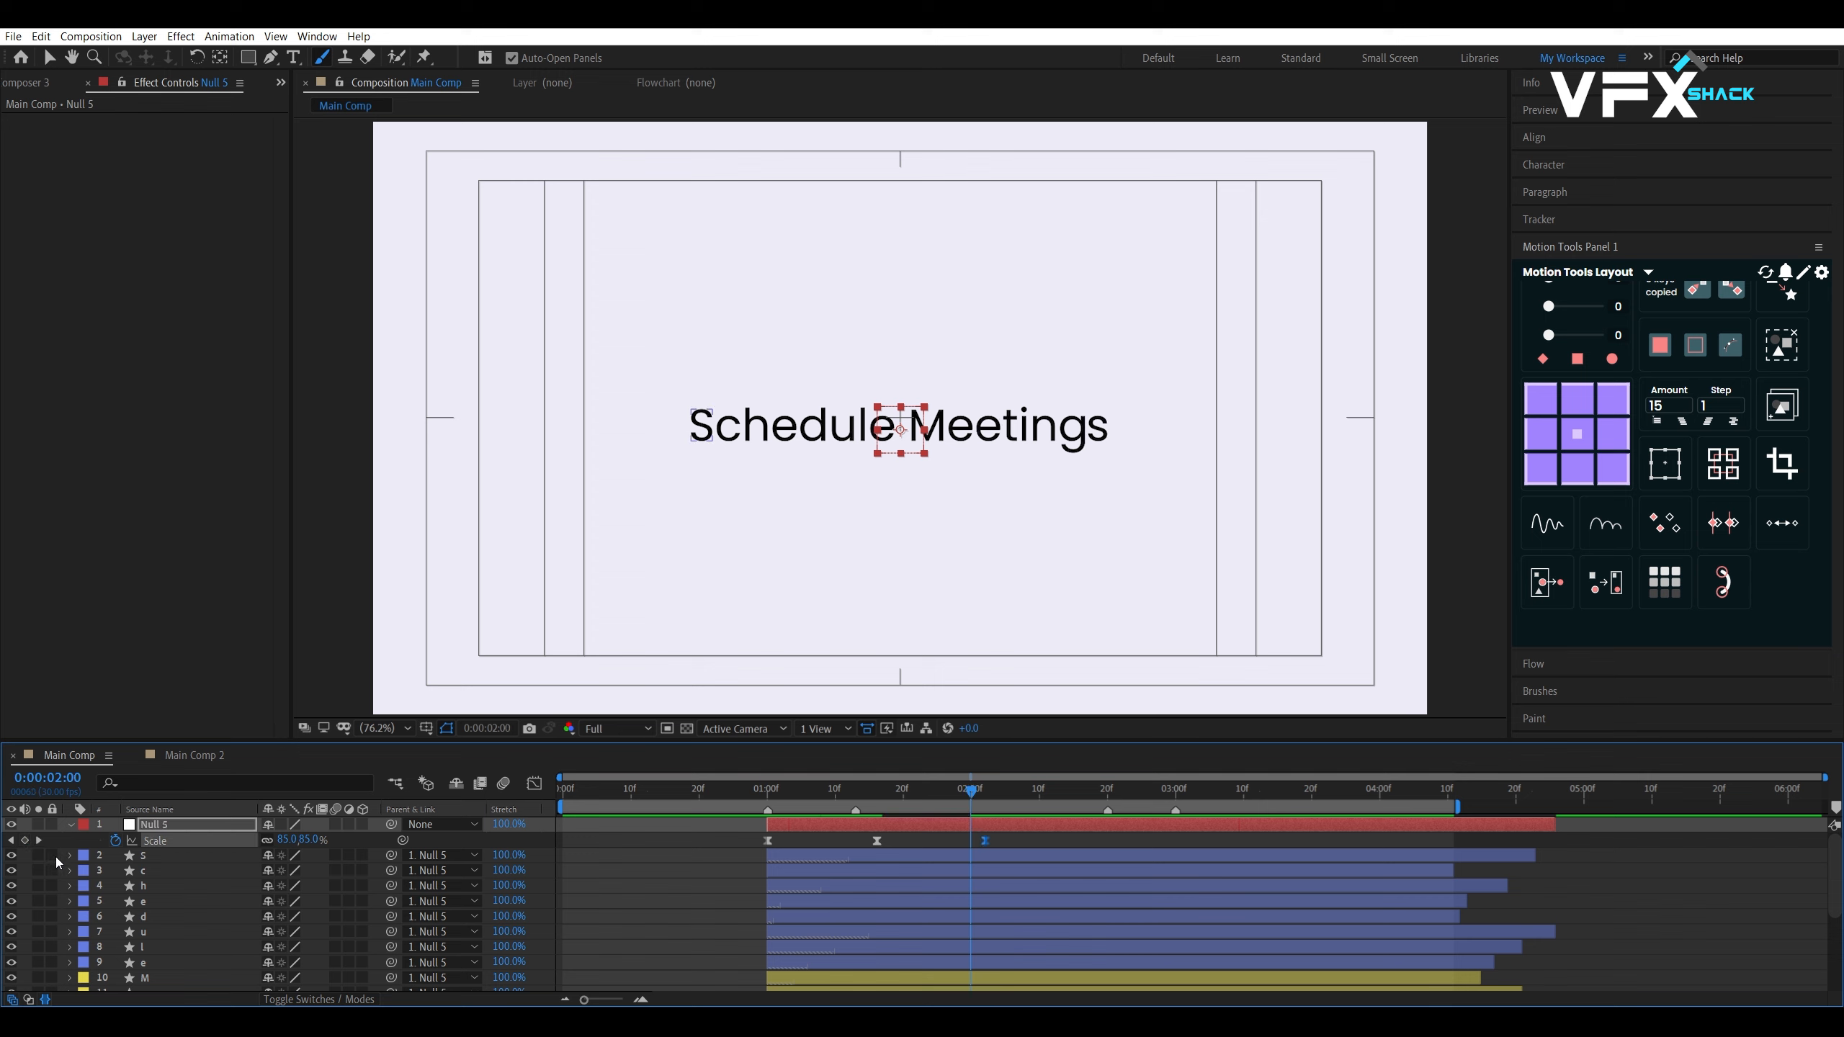
{"action": "left_click_drag", "start_coordinate": [984, 841], "coordinate": [971, 842]}
Set the null's scale to 90% at 0:00:02:03
{"action": "key", "text": "Page_Down"}
{"action": "key", "text": "Page_Down"}
{"action": "key", "text": "Page_Down"}
{"action": "key", "text": "Page_Down"}
{"action": "key", "text": "Page_Up"}
{"action": "left_click", "coordinate": [290, 839]}
{"action": "type", "text": "88"}
{"action": "key", "text": "Return"}
{"action": "key", "text": "Up"}
{"action": "key", "text": "Up"}
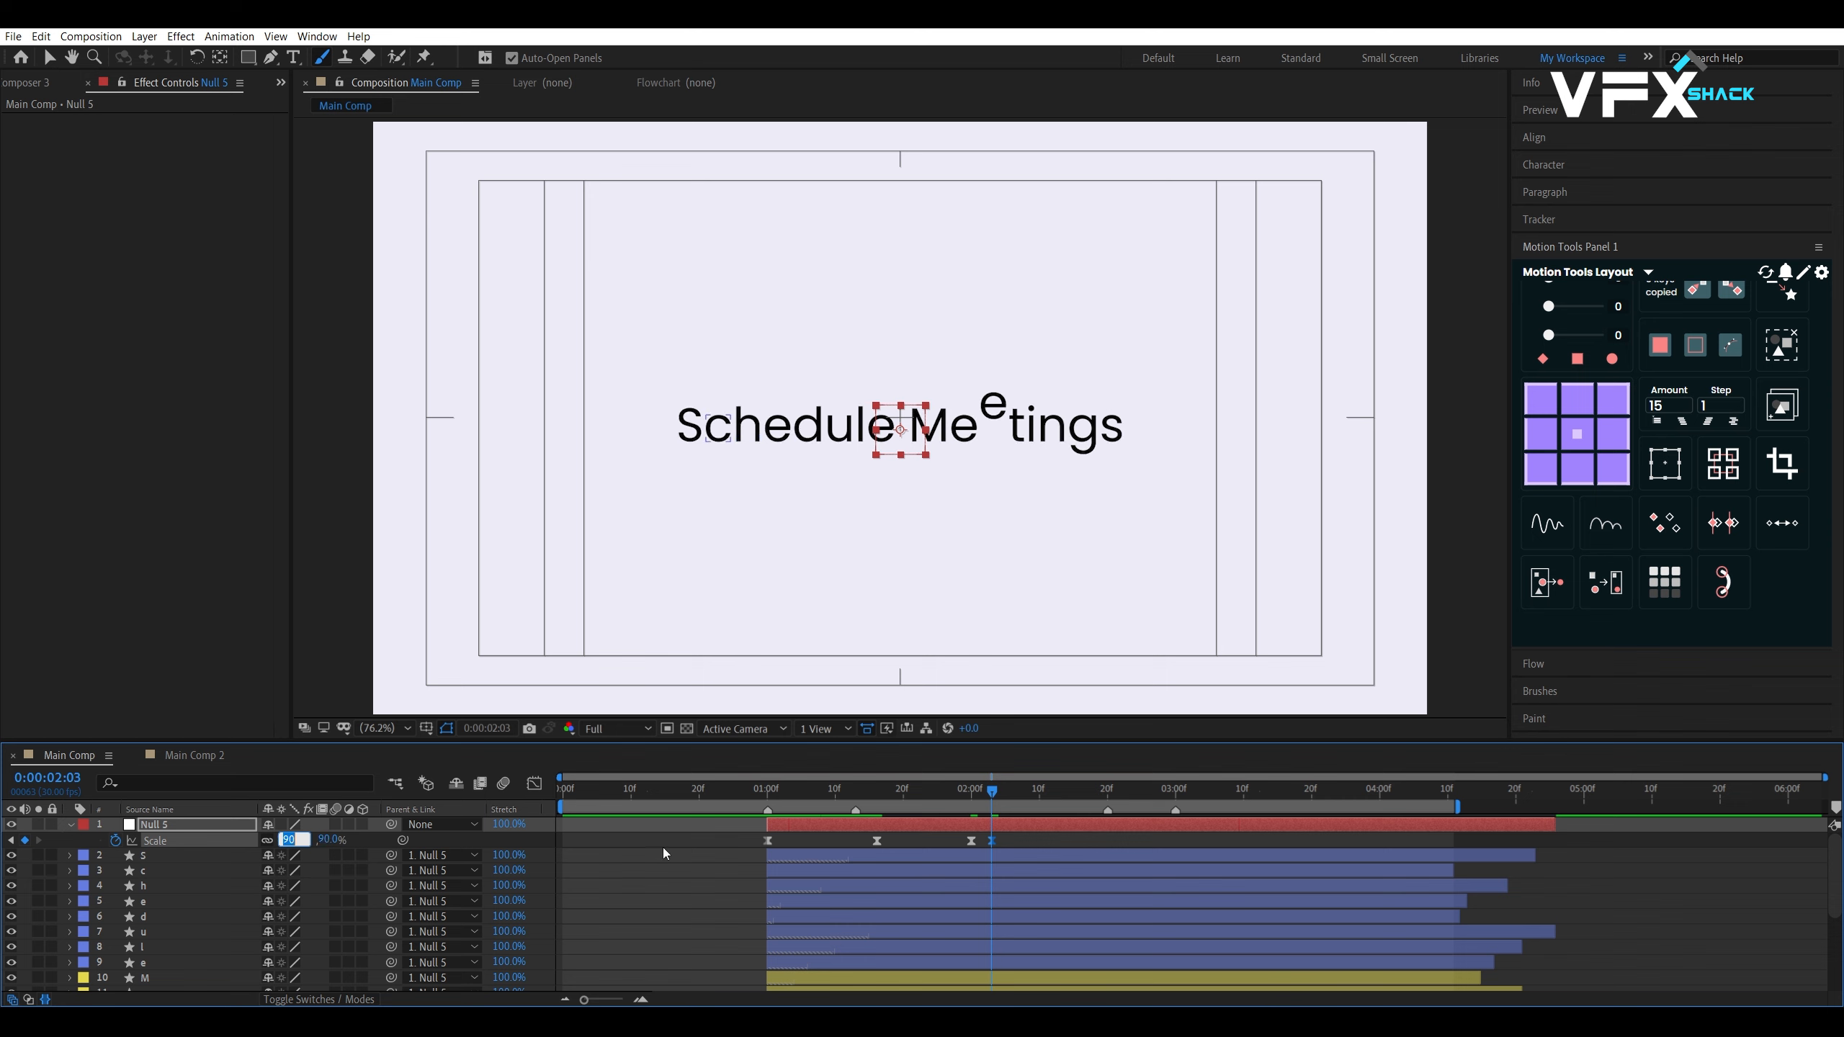
{"action": "key", "text": "Return"}
Set the null's scale back to 85% at 0:00:02:05
{"action": "key", "text": "Page_Down"}
{"action": "key", "text": "Page_Down"}
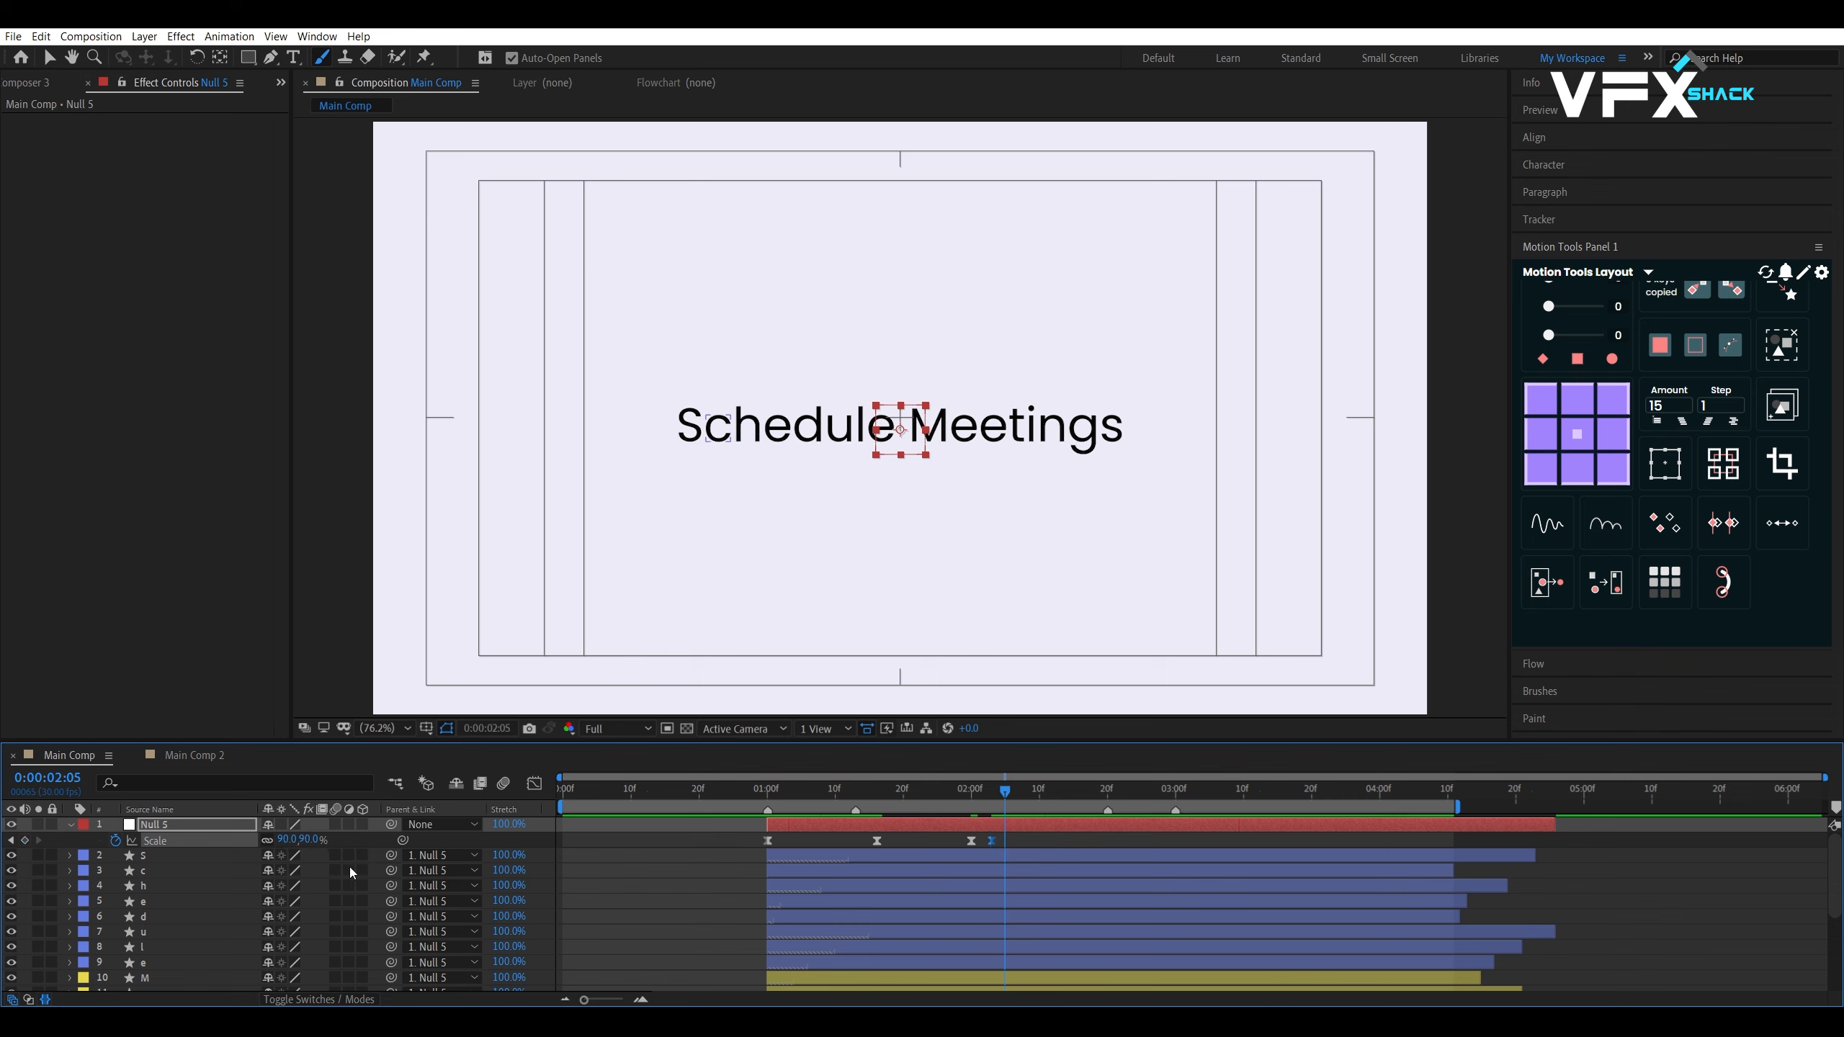
{"action": "left_click", "coordinate": [287, 840]}
{"action": "key", "text": "Down"}
{"action": "key", "text": "Down"}
{"action": "key", "text": "Down"}
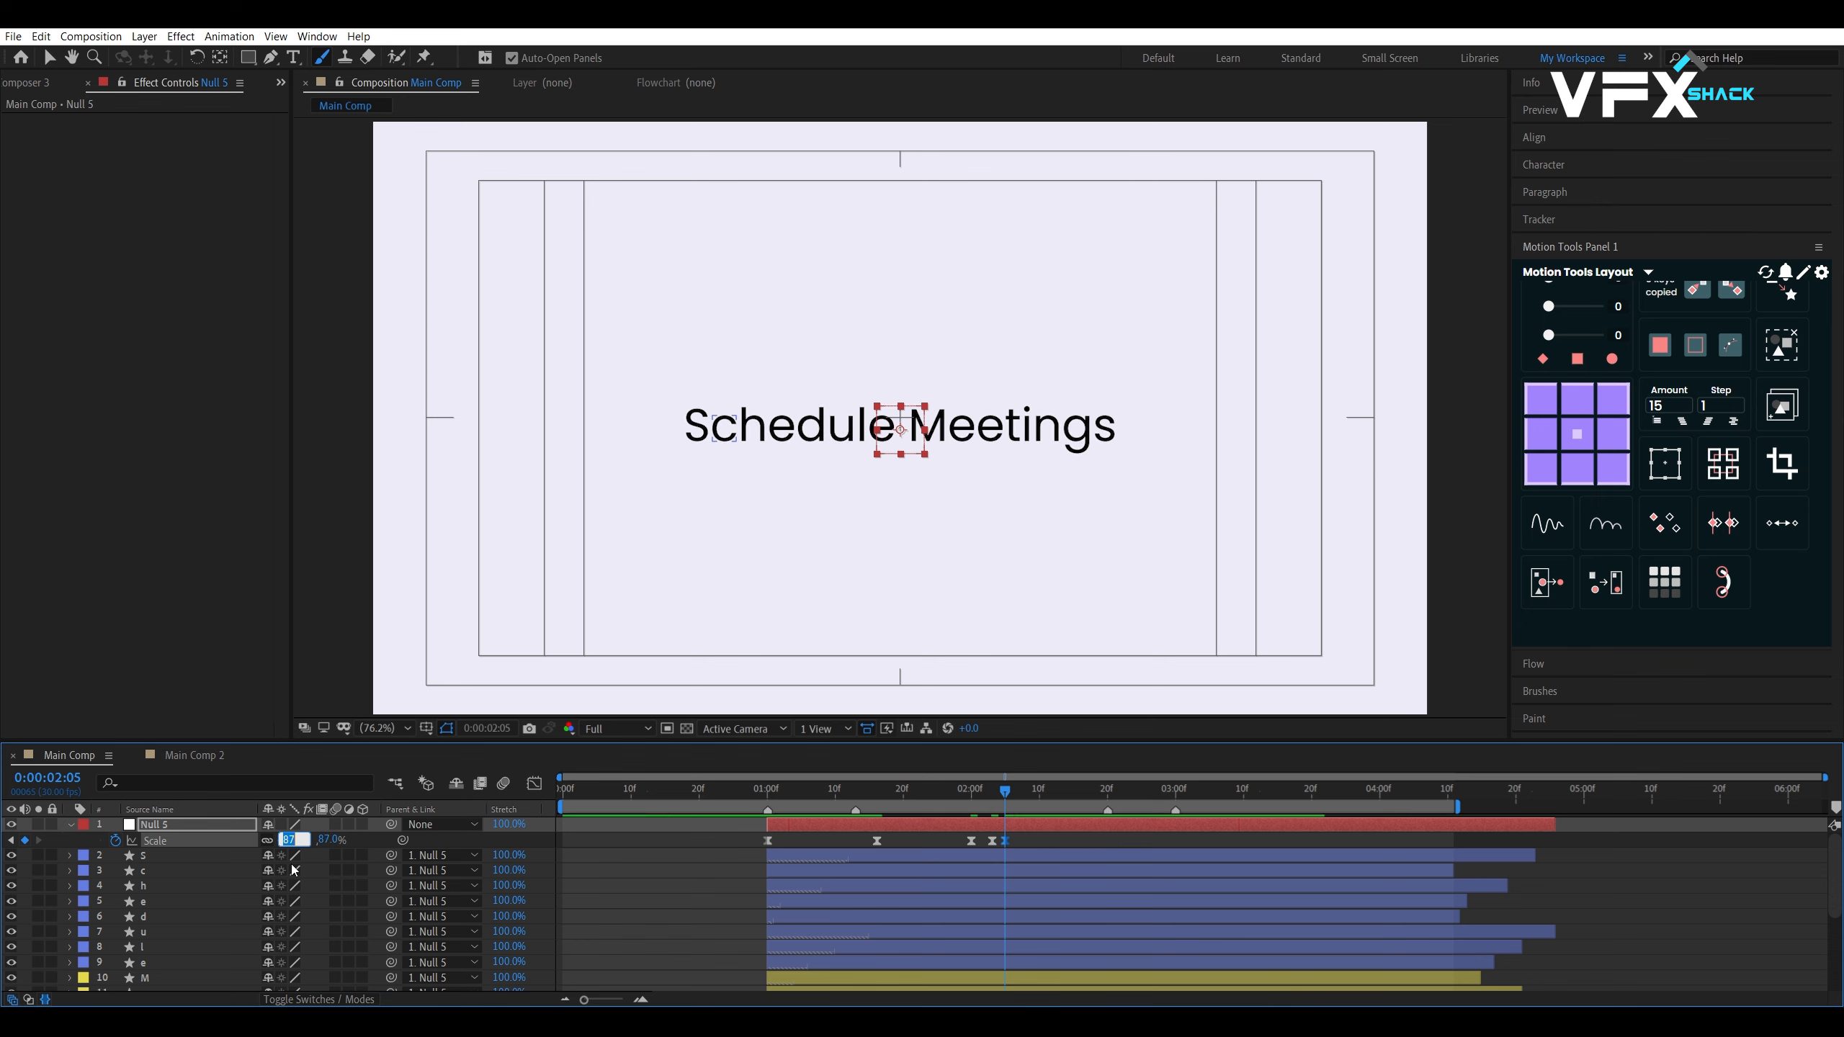
{"action": "key", "text": "Down"}
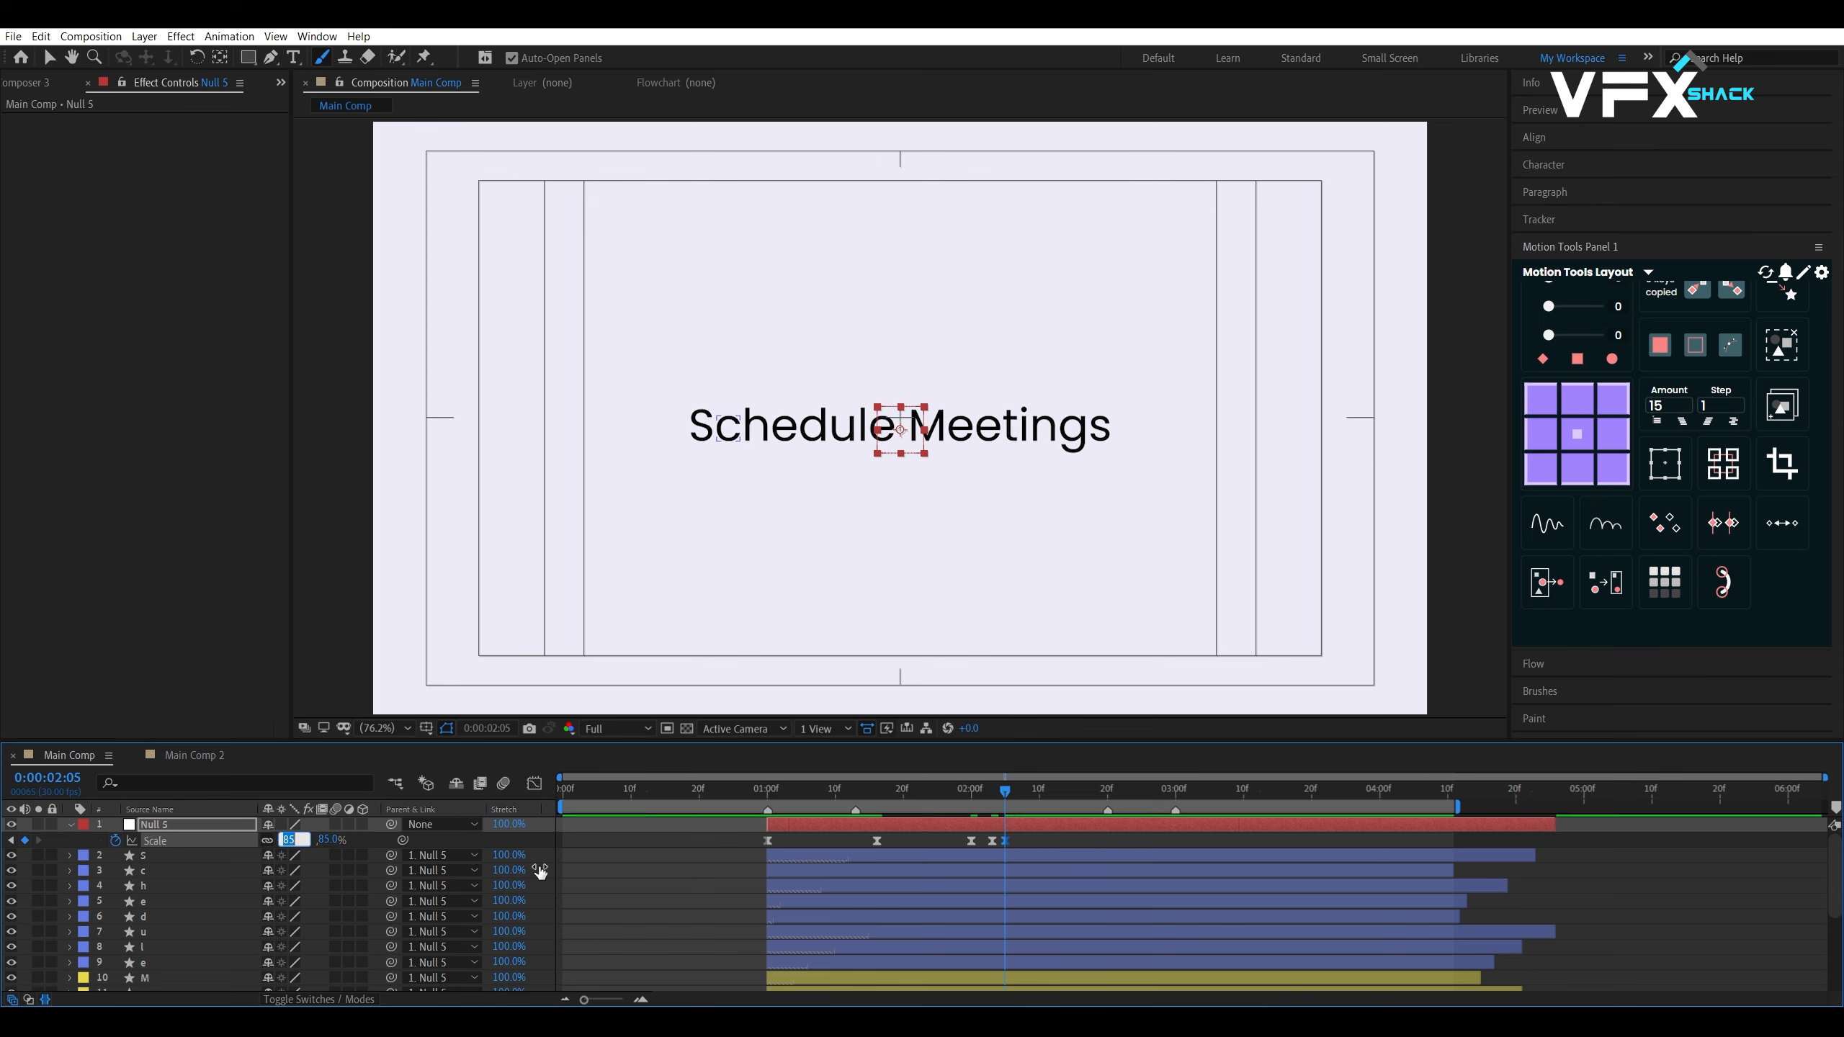
Preview the null's scale bounce around 0:00:02:00
{"action": "left_click_drag", "start_coordinate": [1000, 794], "coordinate": [912, 795]}
{"action": "key", "text": "space"}
{"action": "key", "text": "space"}
Trim the end of the null layer at 0:00:02:05
{"action": "mouse_move", "coordinate": [1037, 800]}
{"action": "left_mouse_down"}
{"action": "mouse_move", "coordinate": [974, 799]}
{"action": "mouse_move", "coordinate": [1005, 801]}
{"action": "left_mouse_up"}
{"action": "left_click", "coordinate": [1020, 827]}
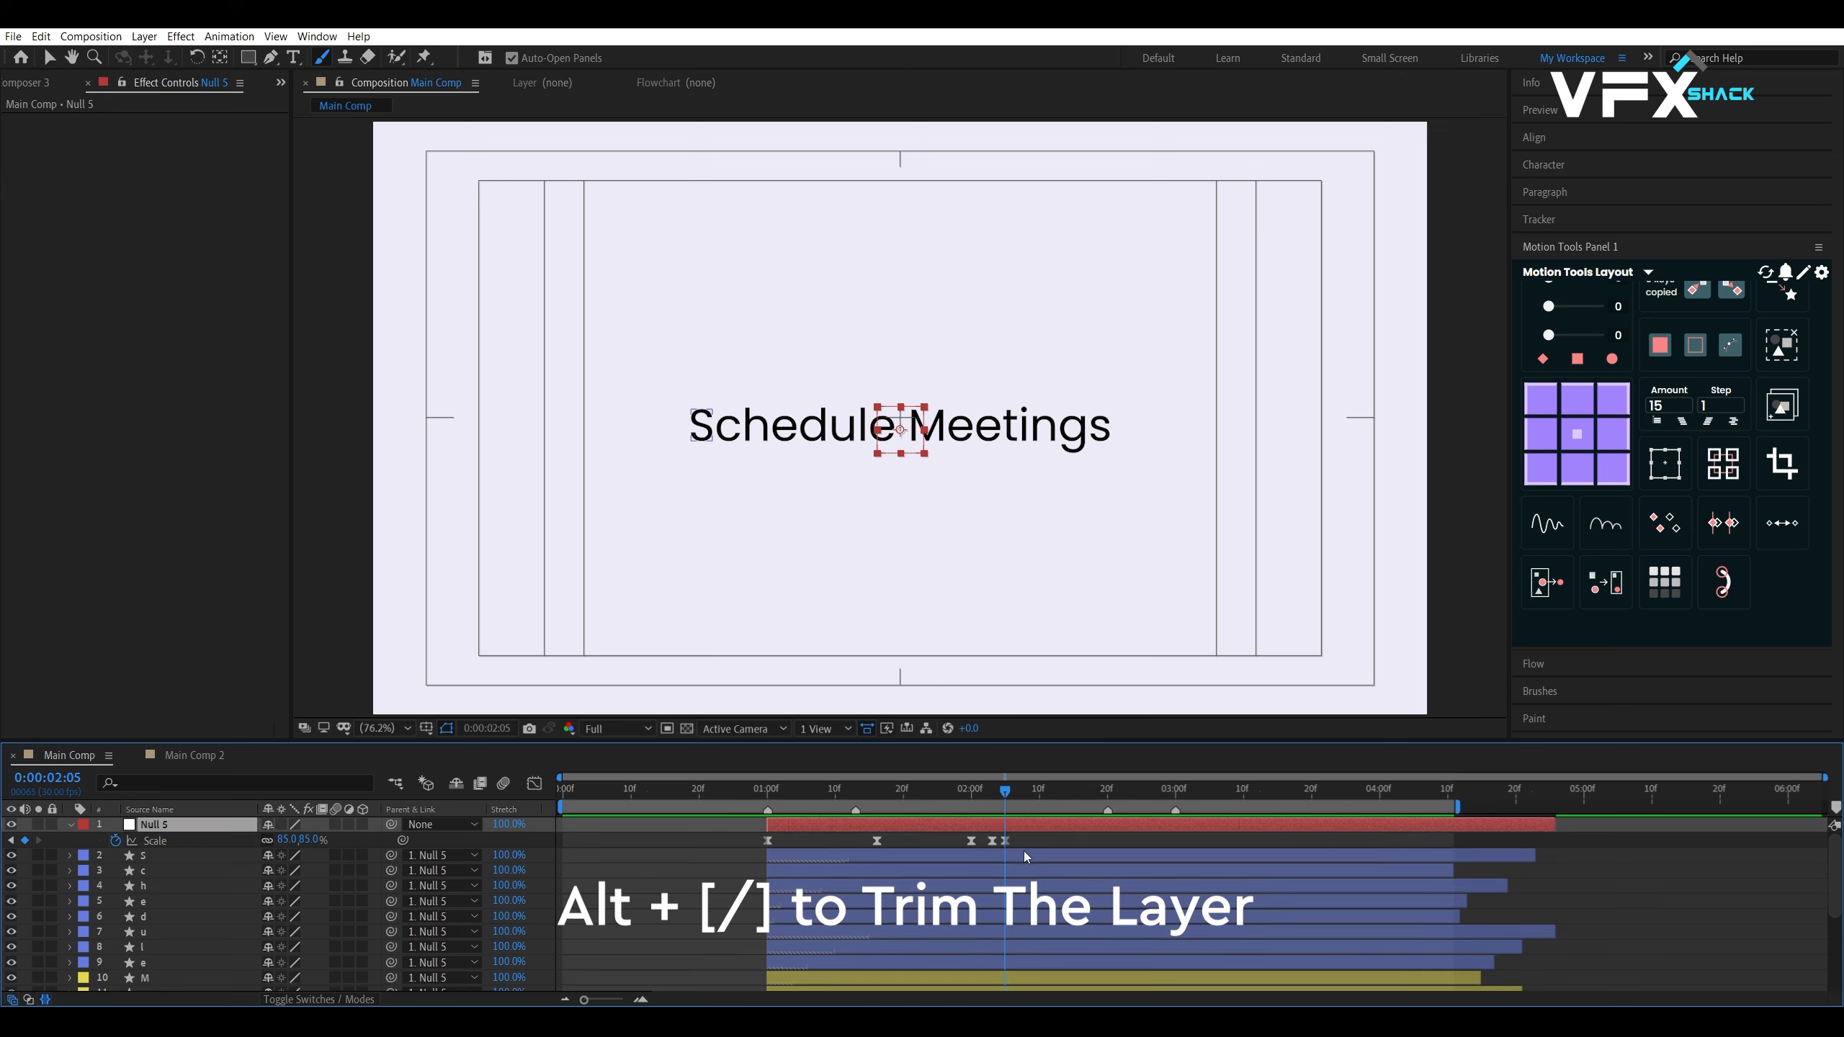
{"action": "key", "text": "alt+]"}
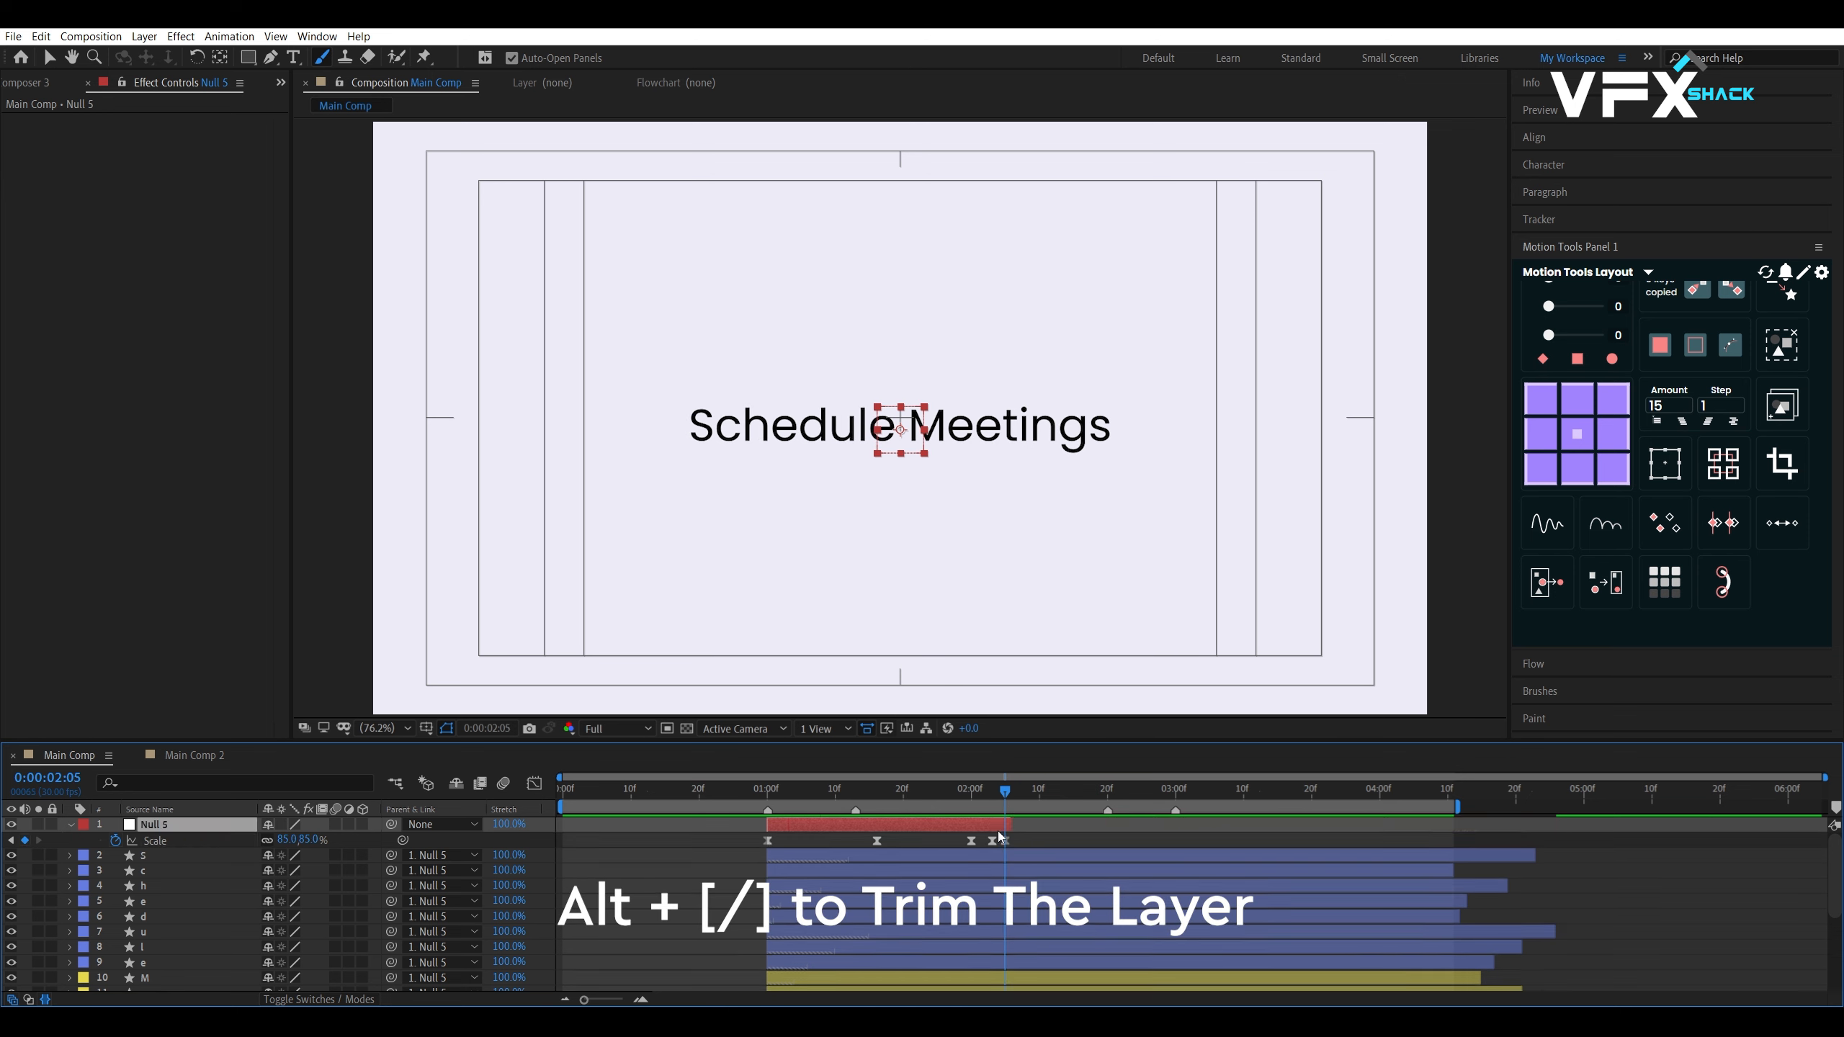
Split all letter layers at 0:00:02:05 and group the new second halves directly below the null
{"action": "left_click", "coordinate": [1031, 852]}
{"action": "scroll", "coordinate": [1030, 861], "scroll_direction": "down", "scroll_amount": 3}
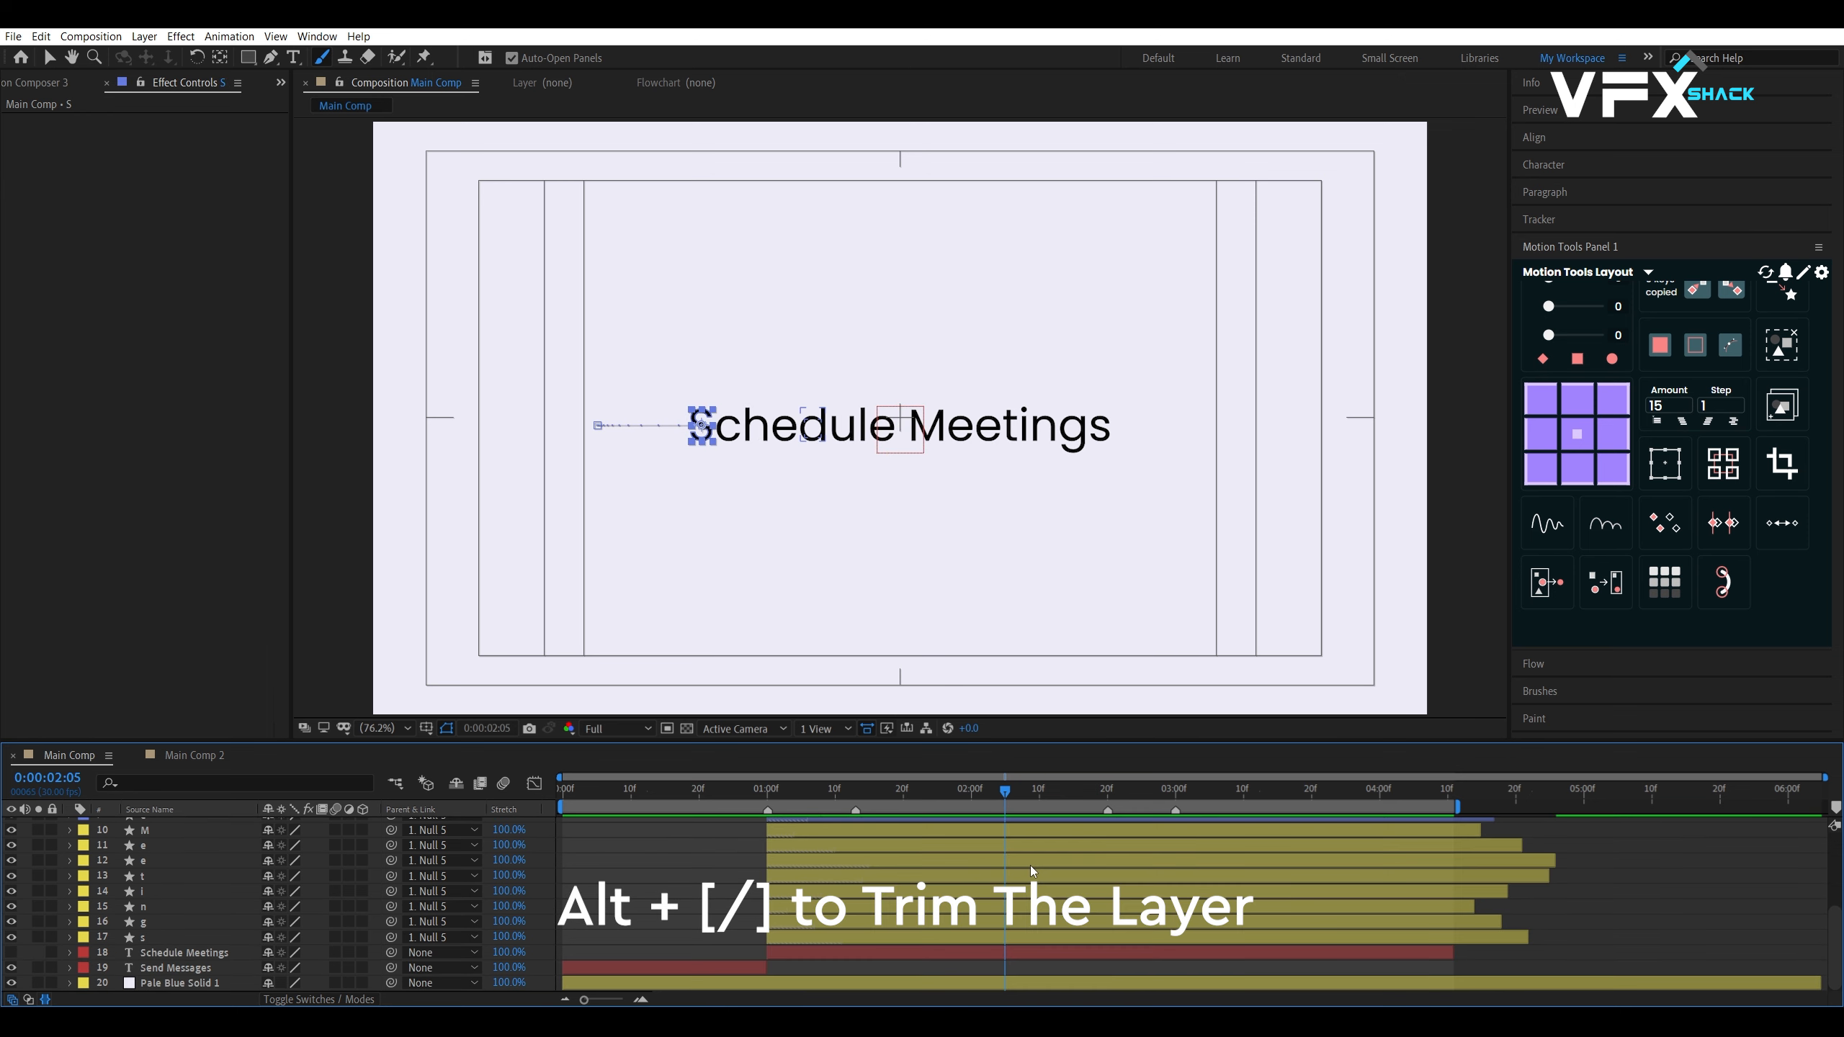
{"action": "left_click", "coordinate": [1041, 941], "text": "shift"}
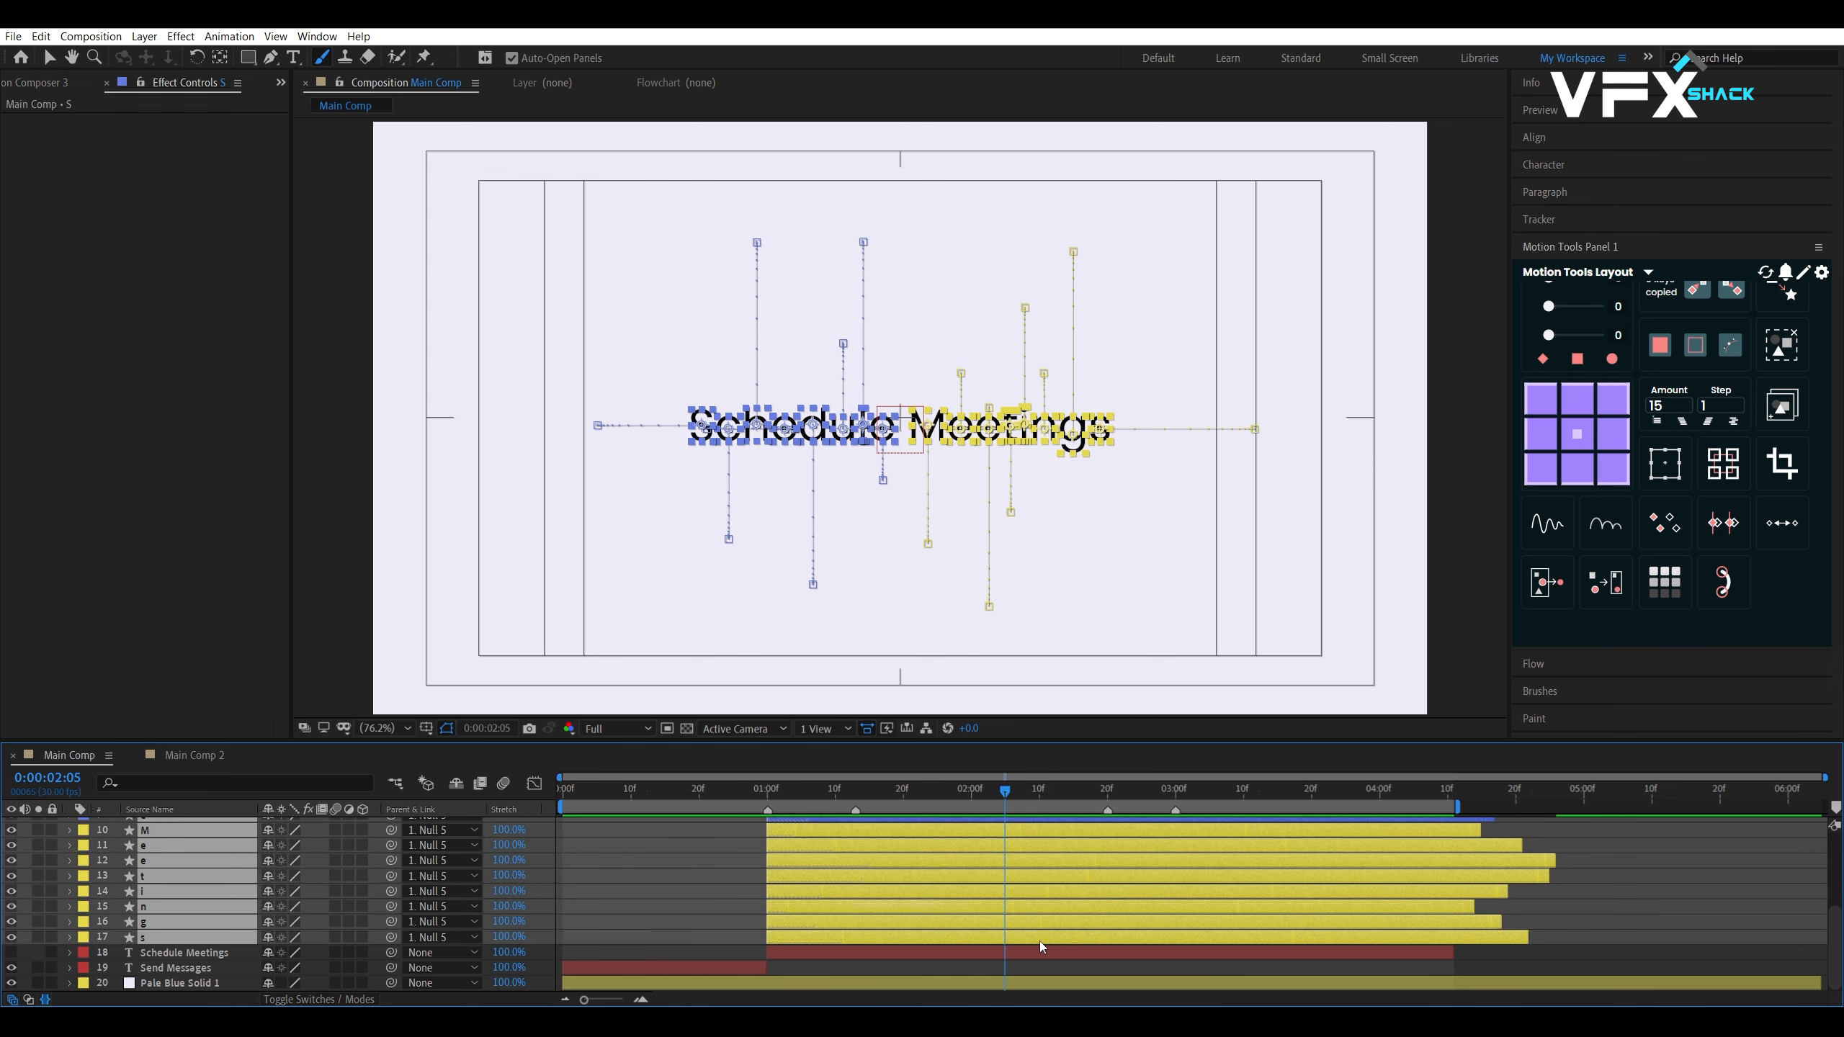
{"action": "key", "text": "ctrl+shift+d"}
{"action": "scroll", "coordinate": [842, 901], "scroll_direction": "up", "scroll_amount": 3}
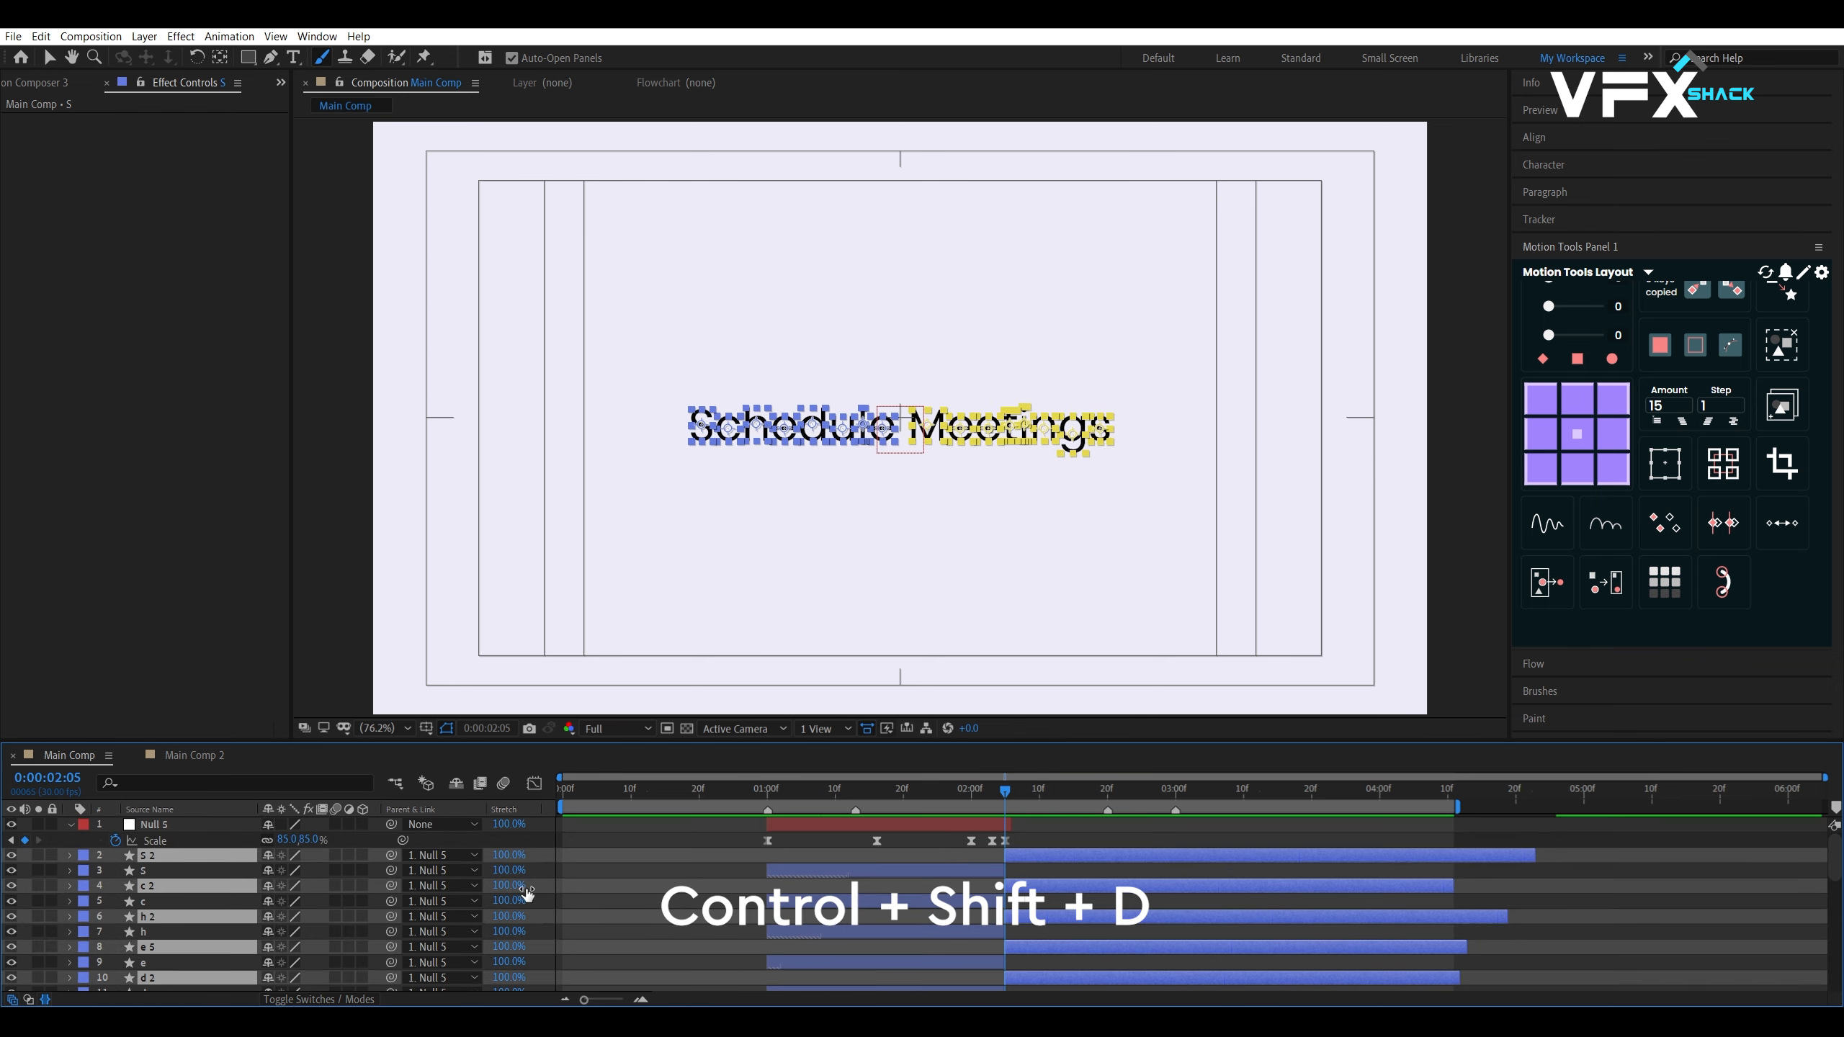
{"action": "left_click_drag", "start_coordinate": [163, 885], "coordinate": [167, 863]}
Remove the null parent from all the second-half letter layers by setting their parent to None
{"action": "scroll", "coordinate": [1304, 910], "scroll_direction": "down", "scroll_amount": 5}
{"action": "scroll", "coordinate": [1283, 868], "scroll_direction": "up", "scroll_amount": 5}
{"action": "left_click", "coordinate": [441, 857]}
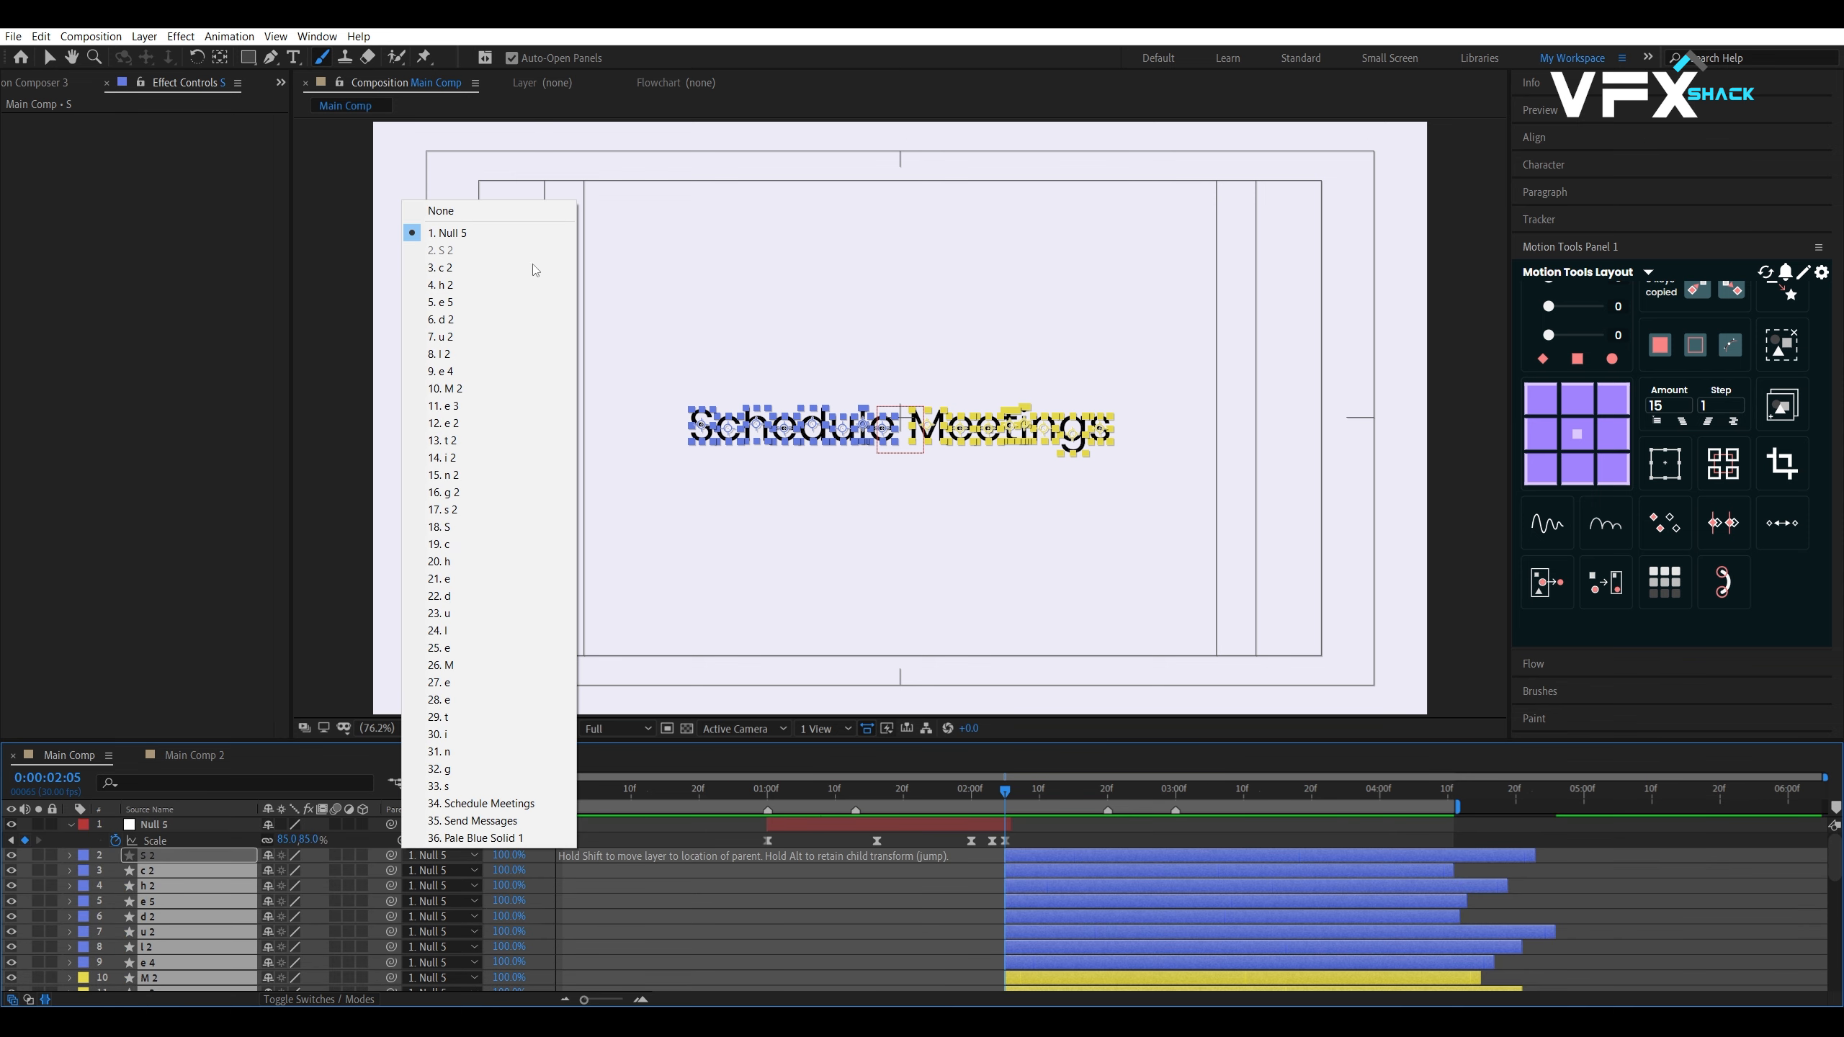
{"action": "left_click", "coordinate": [436, 211]}
At 0:00:01:16, duplicate all the null-parented letter layers and stack the copies directly below the originals
{"action": "scroll", "coordinate": [1015, 885], "scroll_direction": "down", "scroll_amount": 6}
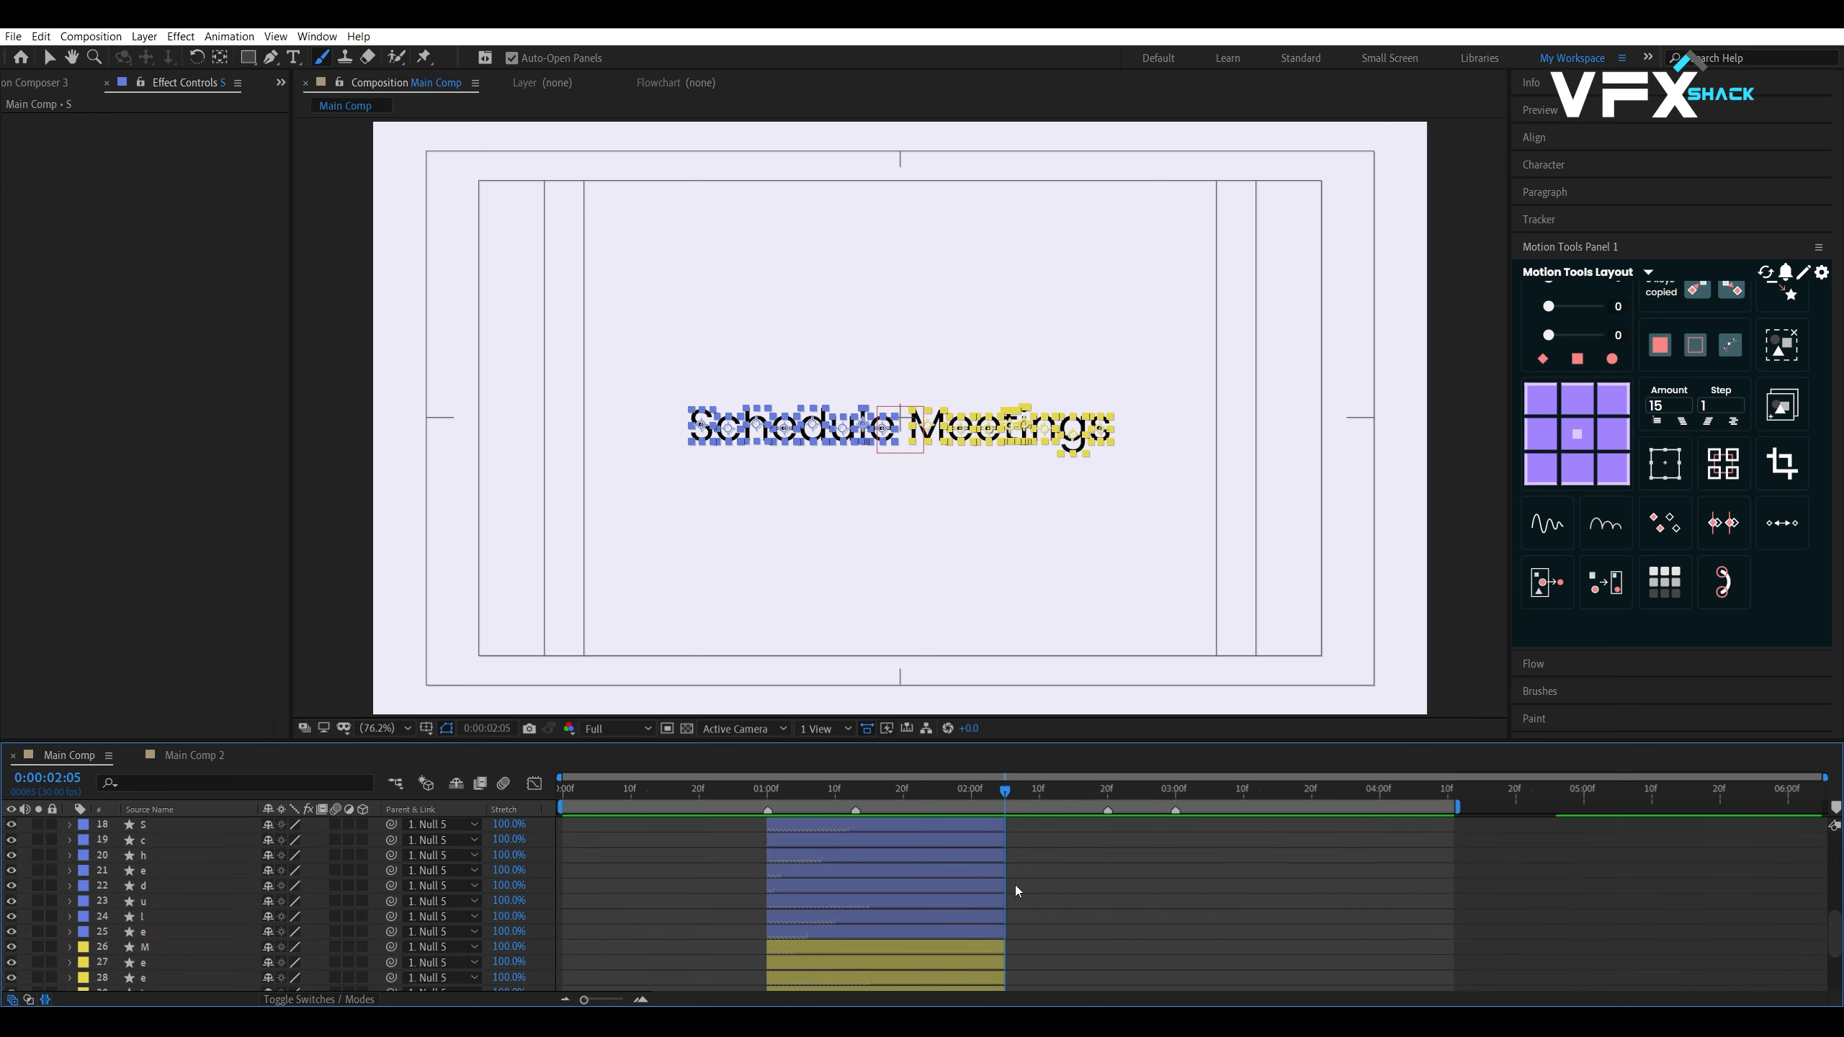
{"action": "scroll", "coordinate": [1014, 884], "scroll_direction": "up", "scroll_amount": 3}
{"action": "left_click_drag", "start_coordinate": [934, 797], "coordinate": [879, 854]}
{"action": "scroll", "coordinate": [931, 917], "scroll_direction": "down", "scroll_amount": 4}
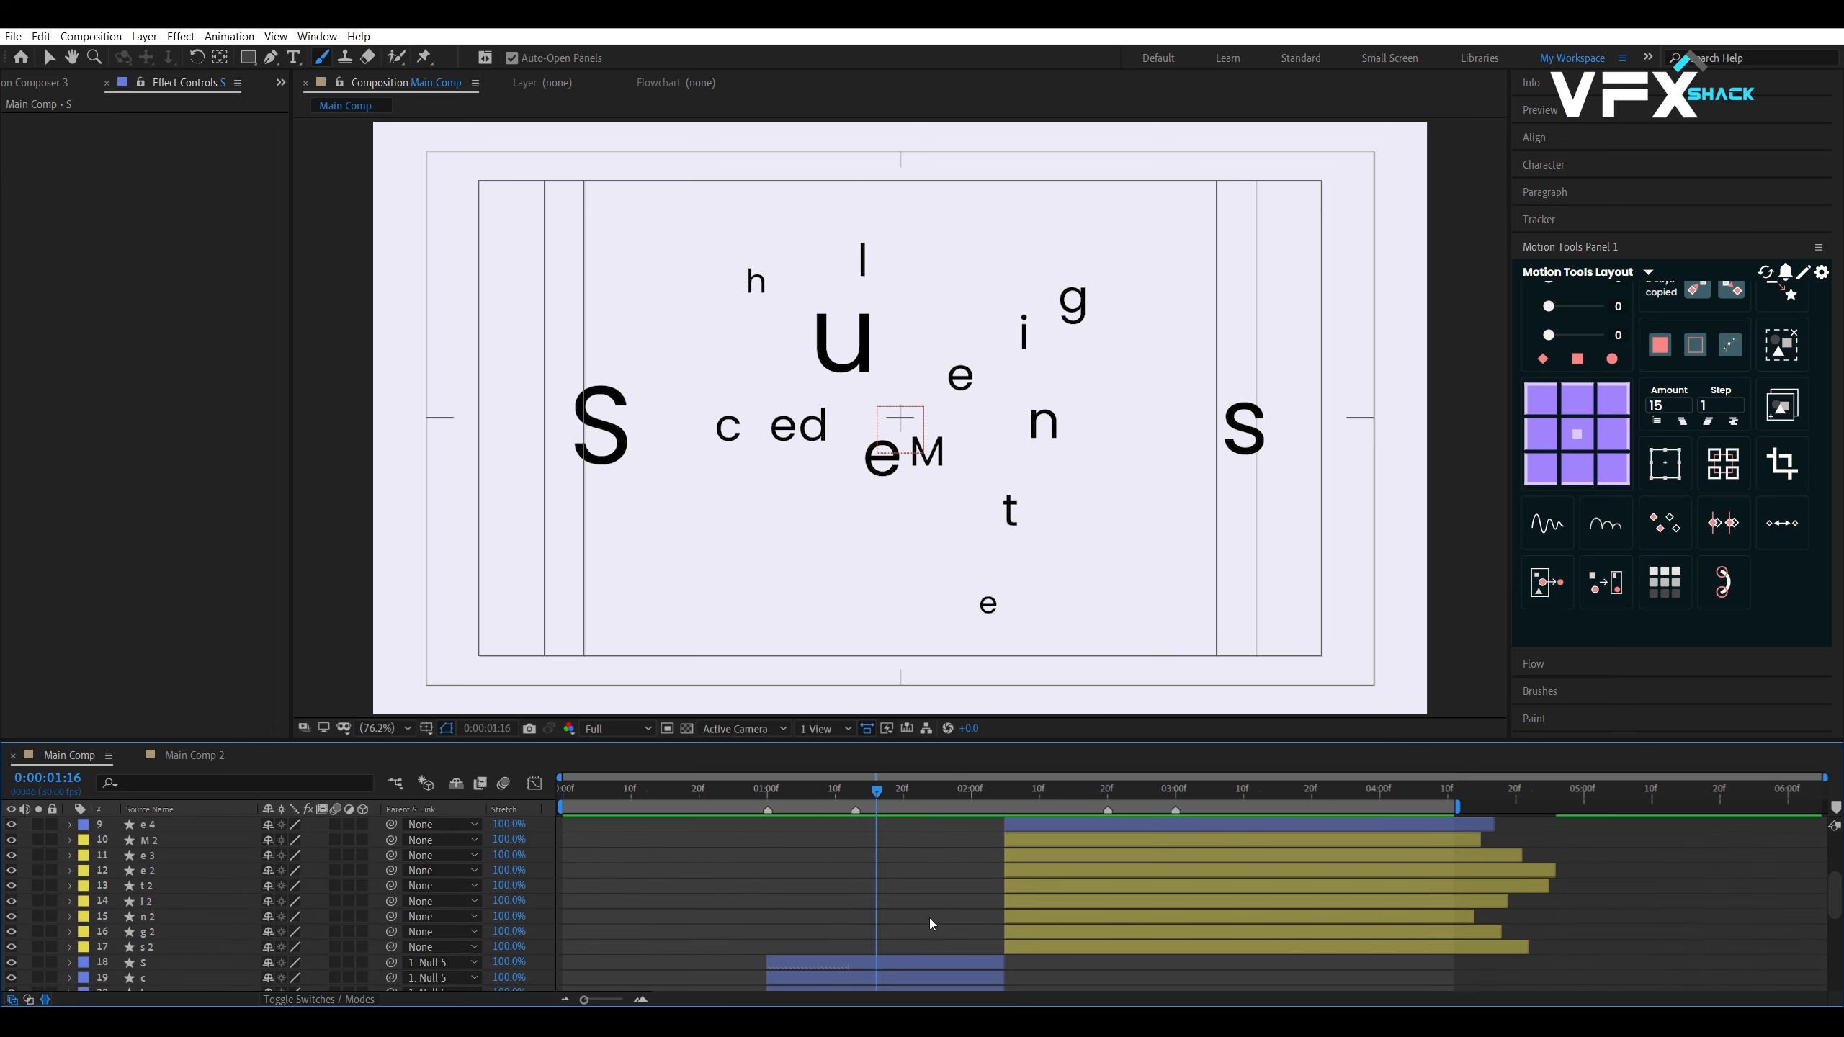
{"action": "left_click", "coordinate": [863, 847]}
{"action": "scroll", "coordinate": [863, 847], "scroll_direction": "down", "scroll_amount": 4}
{"action": "left_click", "coordinate": [863, 938], "text": "shift"}
{"action": "key", "text": "ctrl+d"}
{"action": "scroll", "coordinate": [863, 937], "scroll_direction": "down", "scroll_amount": 6}
{"action": "left_click_drag", "start_coordinate": [172, 922], "coordinate": [178, 940]}
{"action": "scroll", "coordinate": [1095, 946], "scroll_direction": "up", "scroll_amount": 4}
{"action": "key", "text": "grave"}
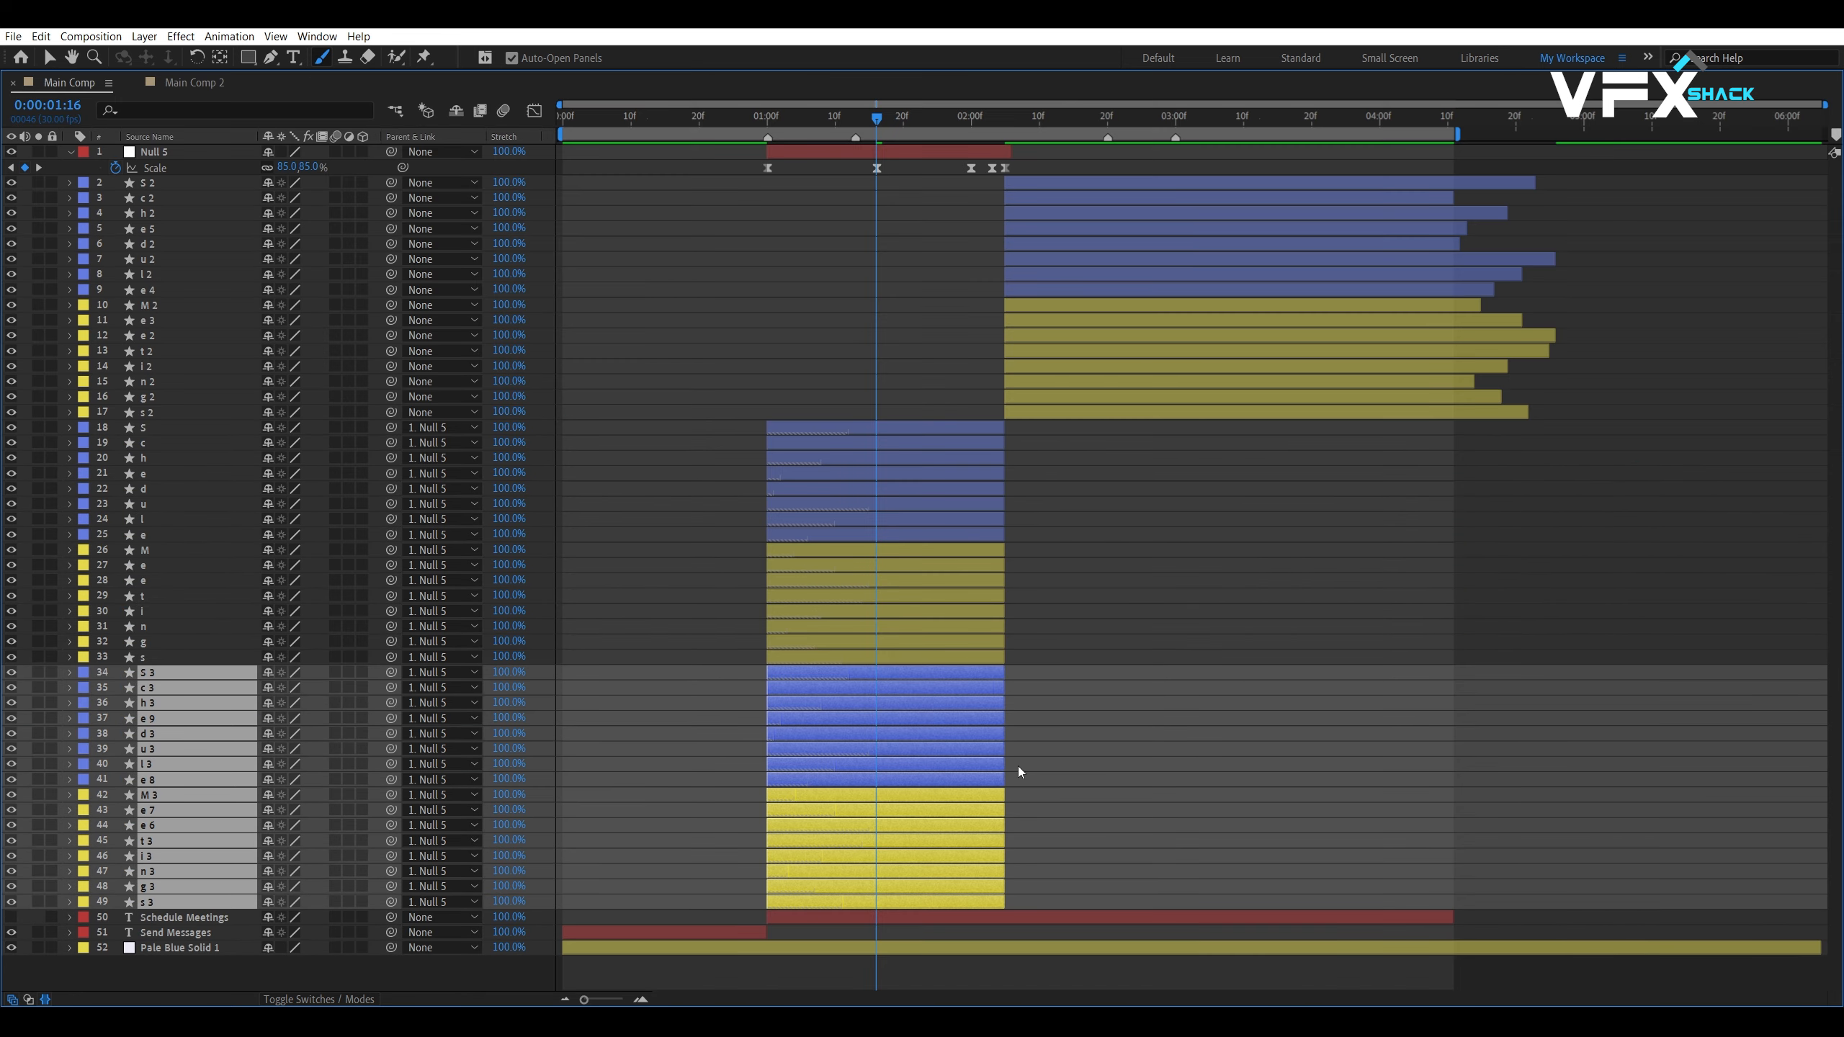
Assign a pale teal label color to the duplicated letter layers
{"action": "left_click", "coordinate": [83, 673]}
{"action": "left_click", "coordinate": [124, 771]}
{"action": "key", "text": "grave"}
Apply the Echo effect to the duplicated letter layer S 3
{"action": "key", "text": "v"}
{"action": "left_click", "coordinate": [188, 933]}
{"action": "key", "text": "ctrl+space"}
{"action": "type", "text": "echo"}
{"action": "left_click", "coordinate": [781, 839]}
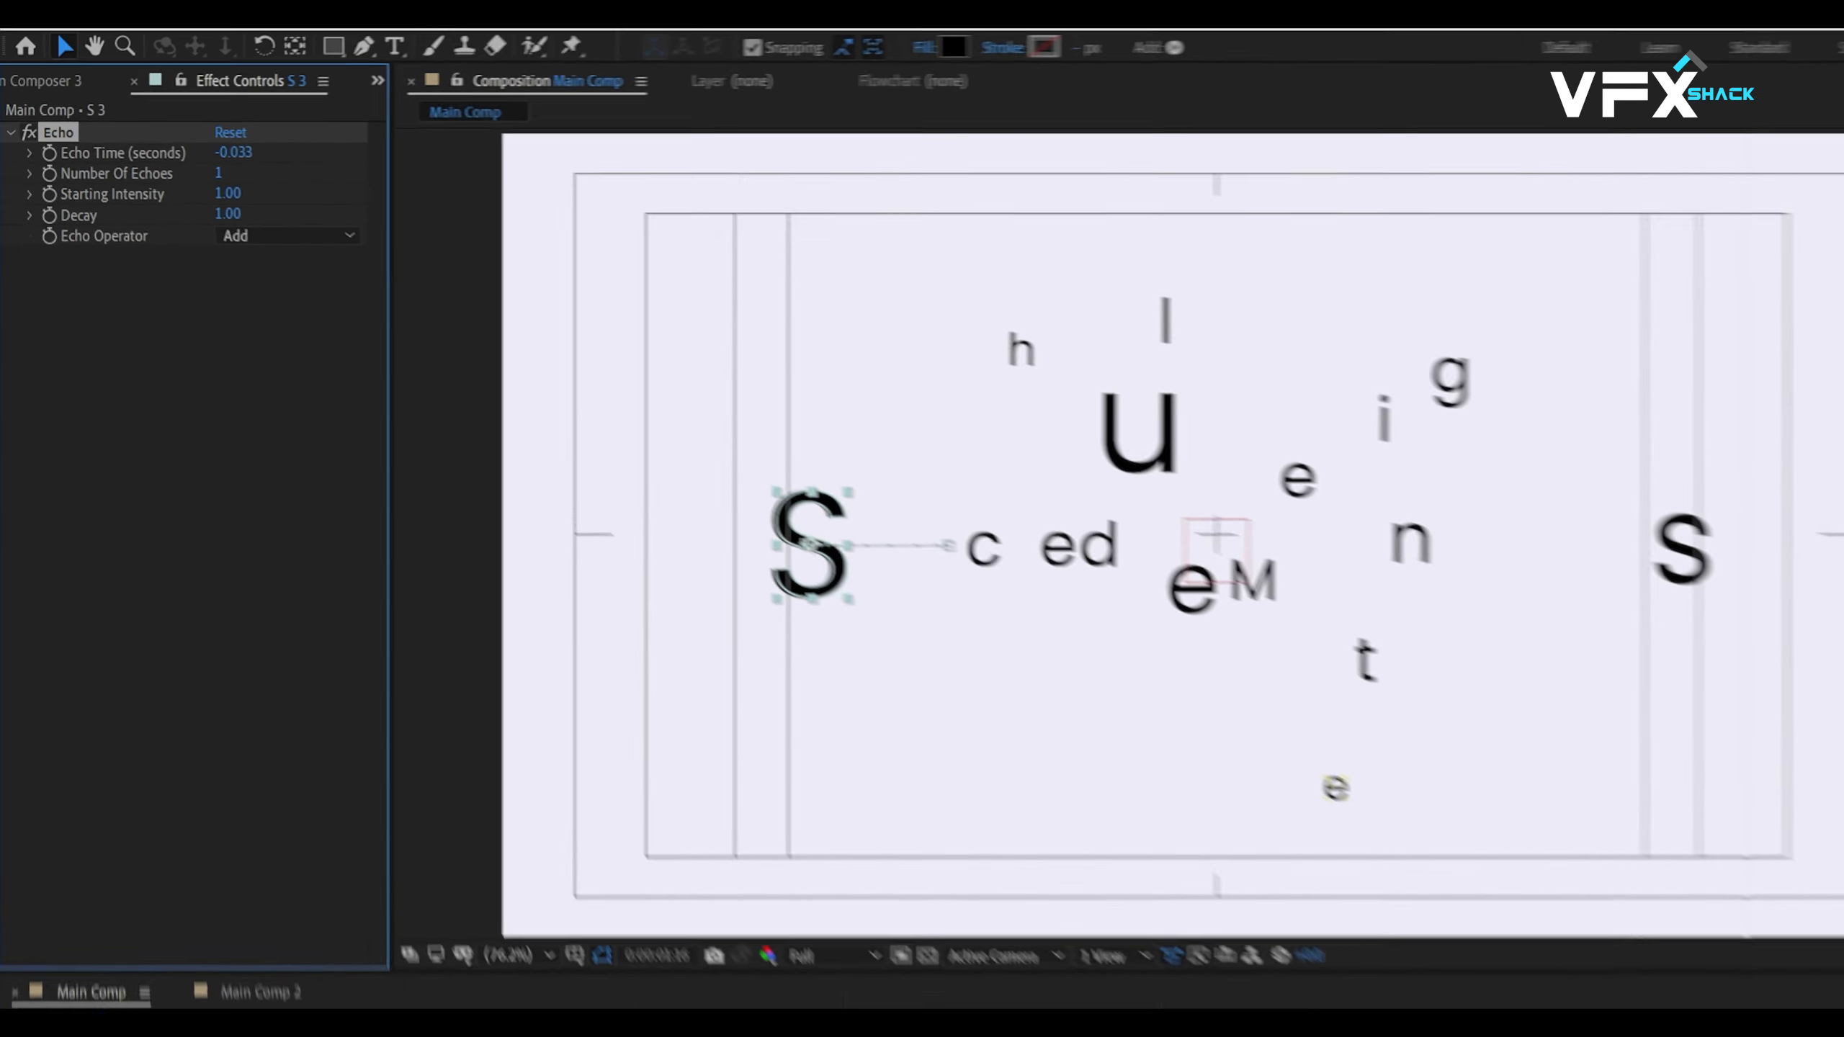
Set the Echo time to -0.005 seconds, the number of echoes to 50 and the decay to 0.90
{"action": "left_click", "coordinate": [246, 156]}
{"action": "type", "text": "-"}
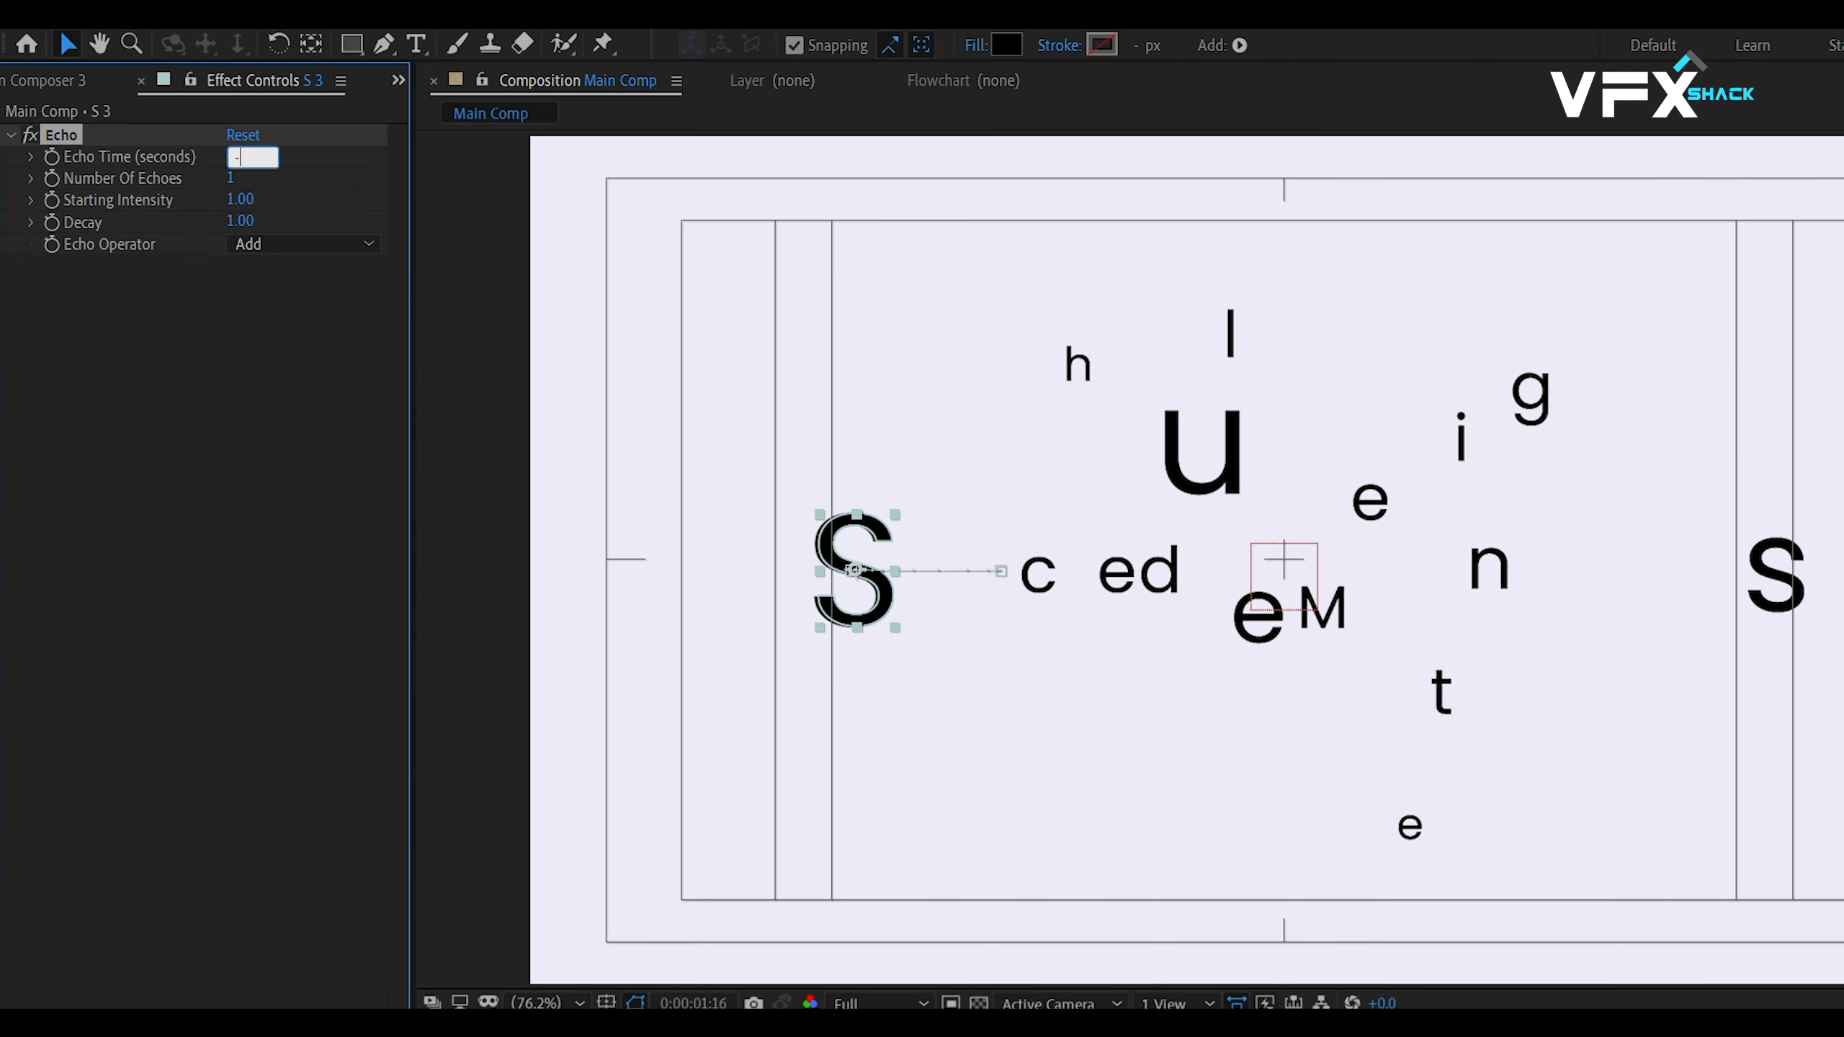
{"action": "type", "text": "0.005"}
{"action": "key", "text": "Return"}
{"action": "left_click", "coordinate": [231, 178]}
{"action": "type", "text": "50"}
{"action": "key", "text": "Return"}
{"action": "left_click", "coordinate": [240, 221]}
{"action": "type", "text": "0.9"}
{"action": "left_click", "coordinate": [285, 315]}
Add a Gradient Ramp effect to S 3 after the Echo
{"action": "key", "text": "ctrl+space"}
{"action": "type", "text": "gradi"}
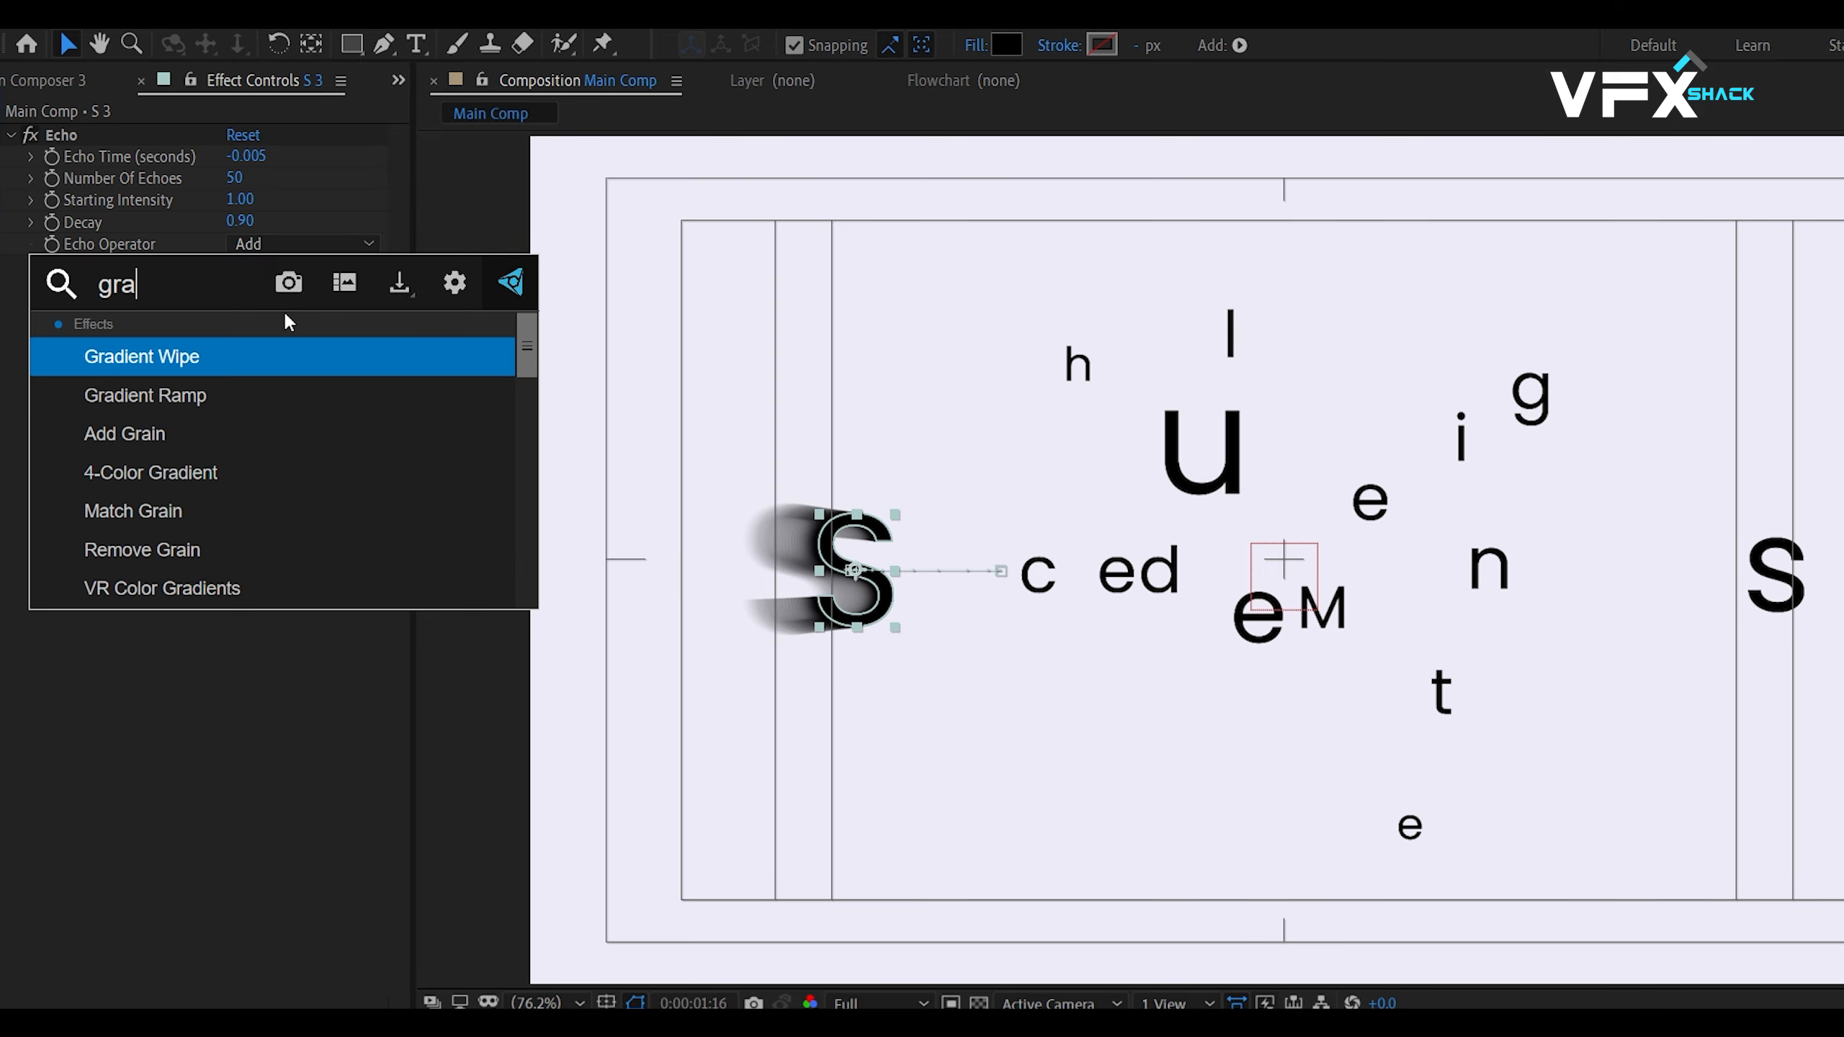
{"action": "key", "text": "Down"}
{"action": "key", "text": "Return"}
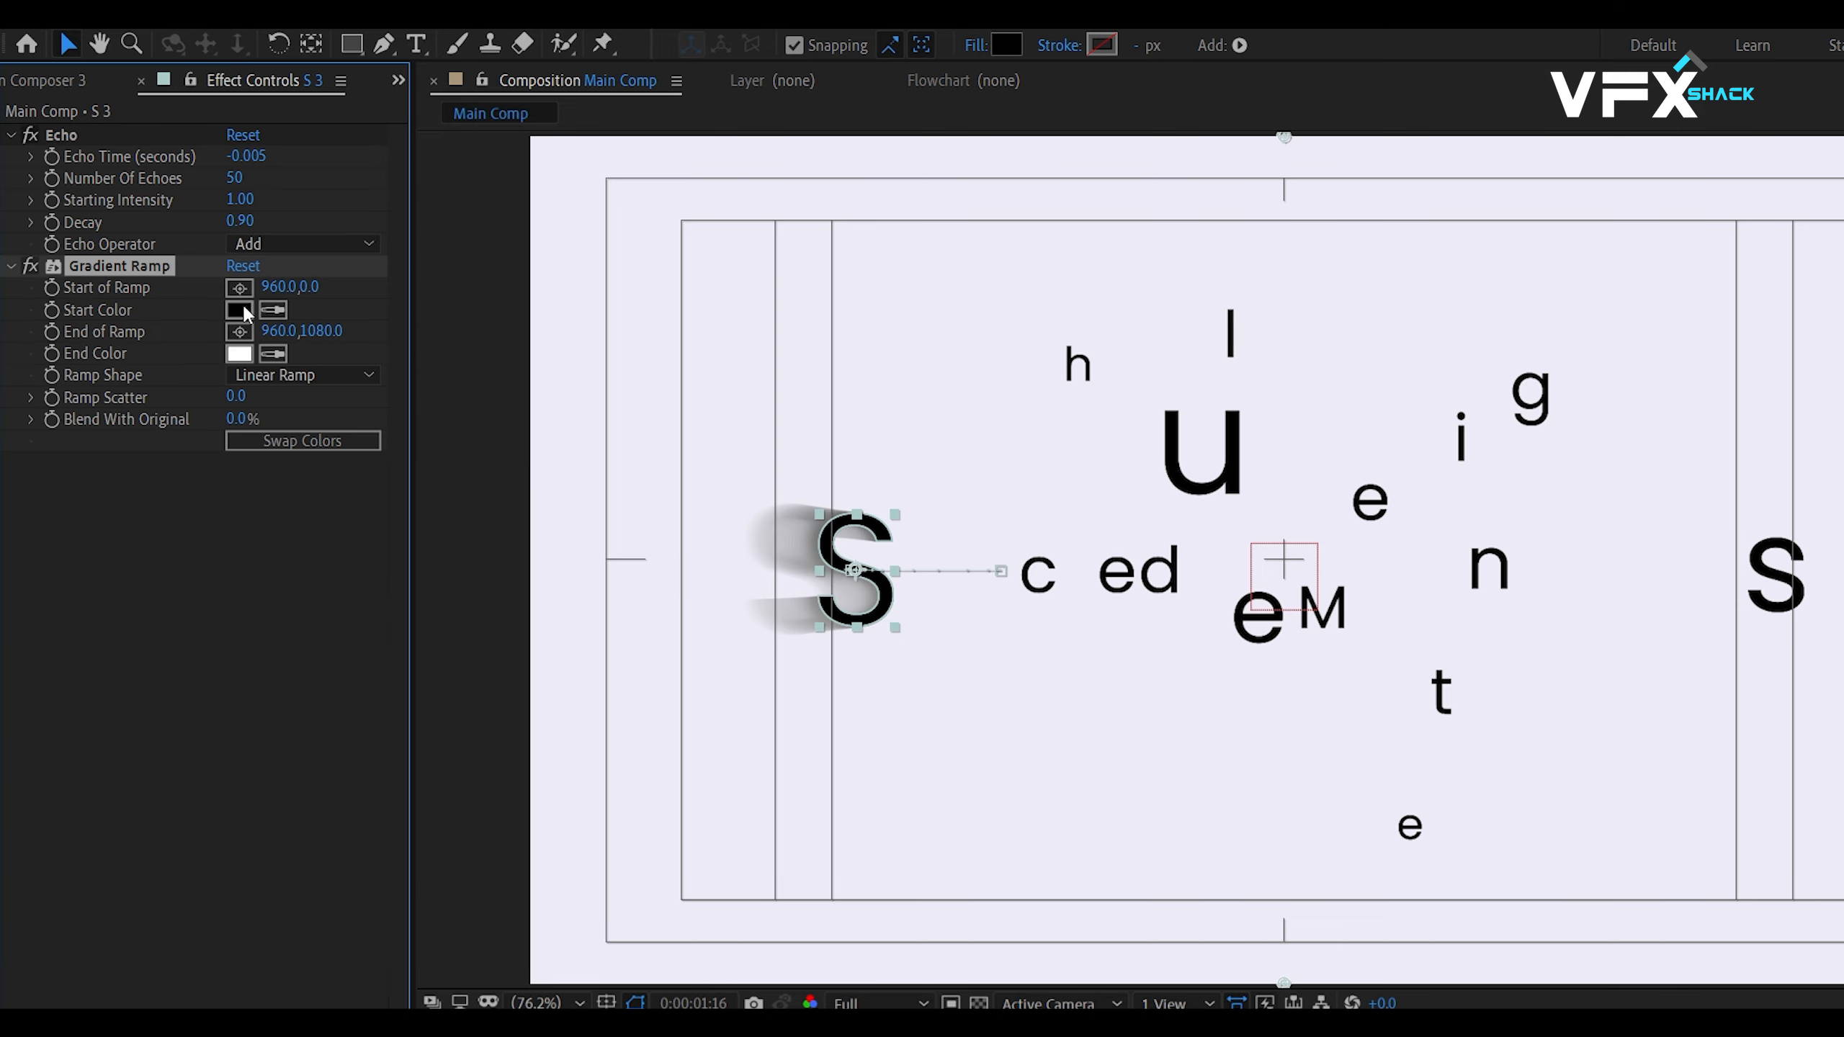
Set the Gradient Ramp's start color to magenta F62CFF and its end color to blue 1B94FF
{"action": "left_click", "coordinate": [240, 310]}
{"action": "left_click", "coordinate": [499, 476]}
{"action": "left_click", "coordinate": [412, 421]}
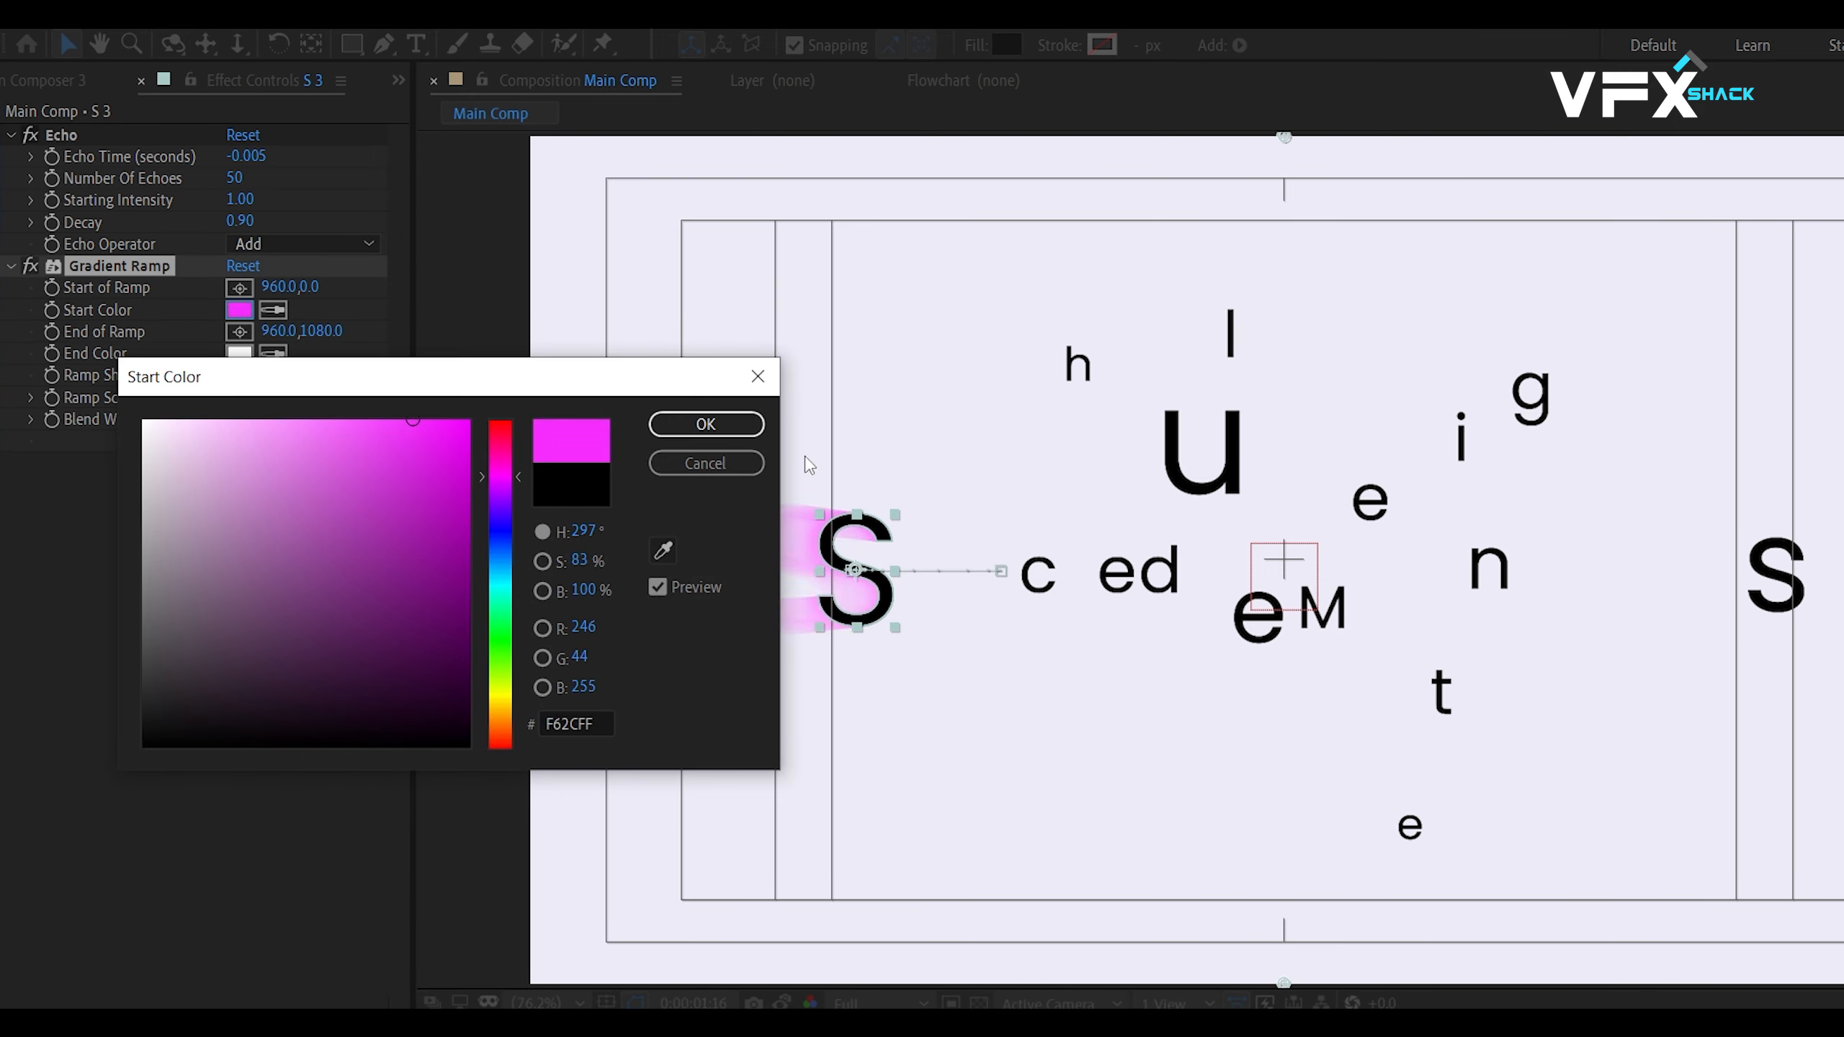
{"action": "left_click", "coordinate": [706, 424]}
{"action": "left_click", "coordinate": [239, 353]}
{"action": "left_click", "coordinate": [499, 558]}
{"action": "left_click_drag", "start_coordinate": [435, 425], "coordinate": [434, 353]}
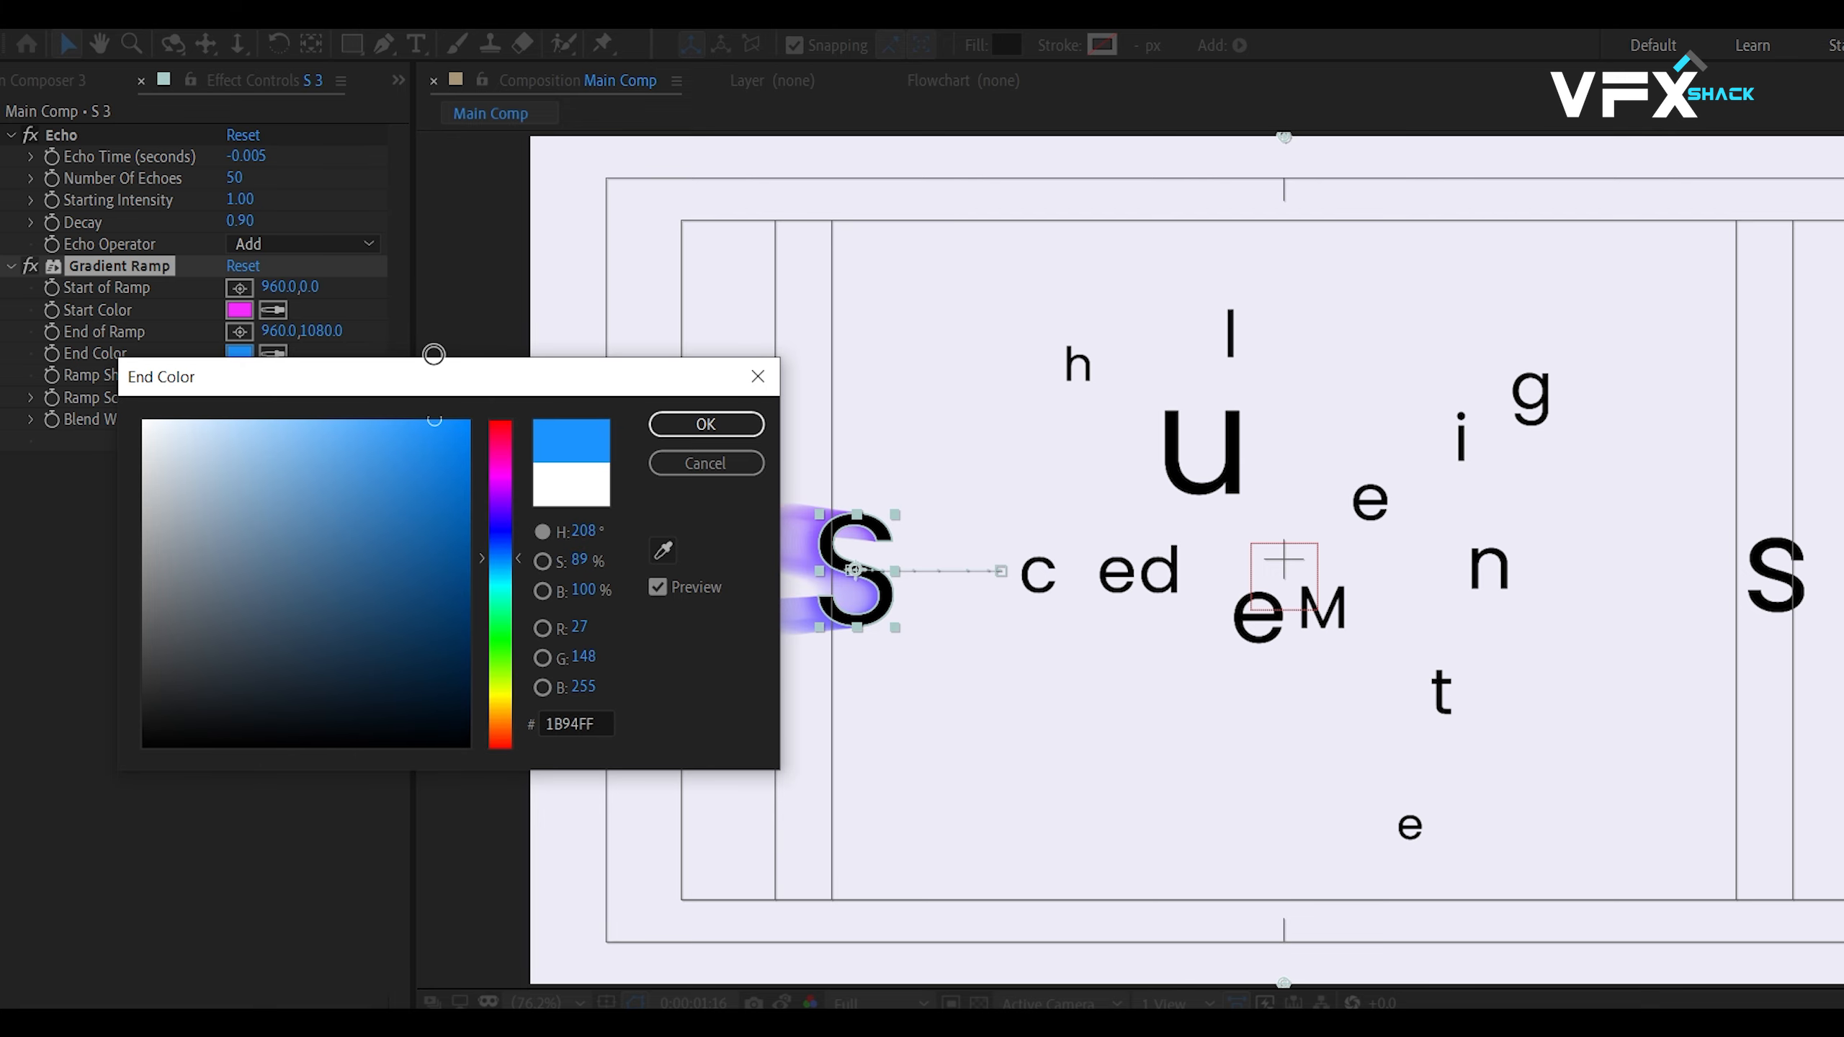
{"action": "left_click", "coordinate": [706, 424]}
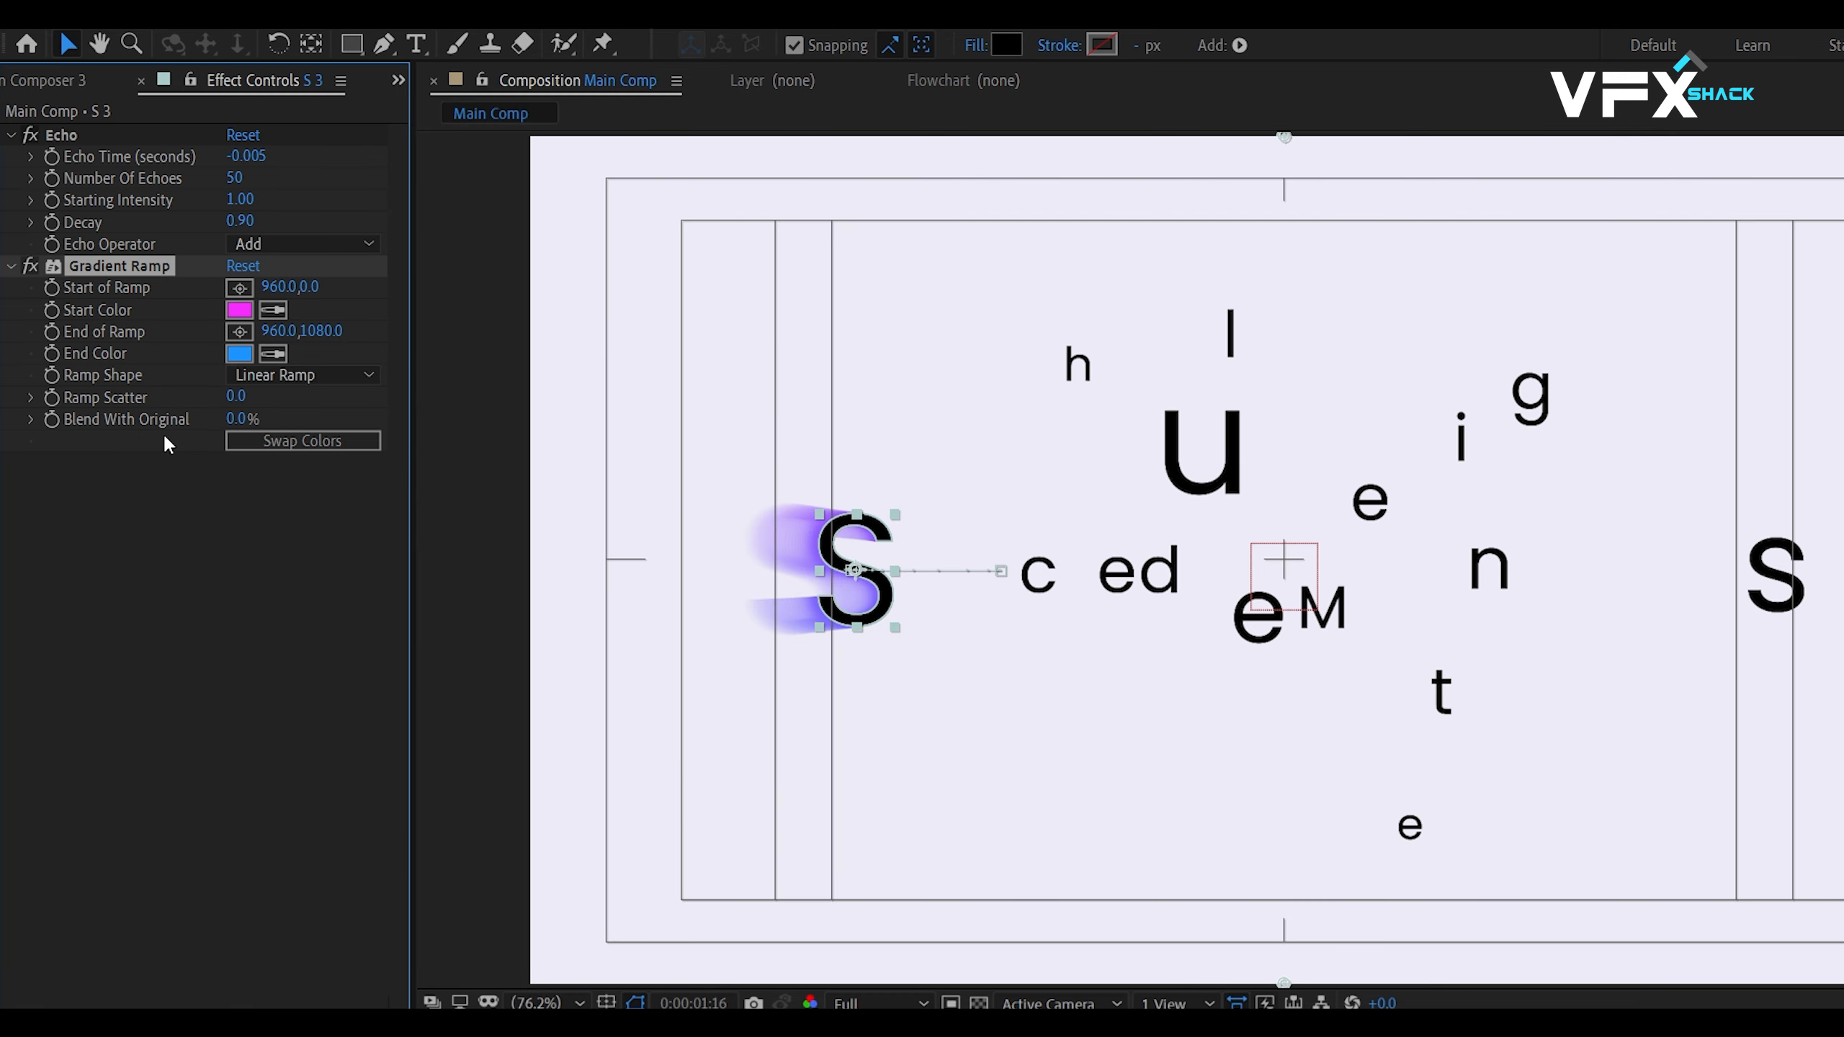
{"action": "left_click", "coordinate": [165, 439]}
Add a Gaussian Blur effect to S 3 with a blurriness of 10 to smooth the echo trail
{"action": "scroll", "coordinate": [704, 559], "scroll_direction": "up", "scroll_amount": 3}
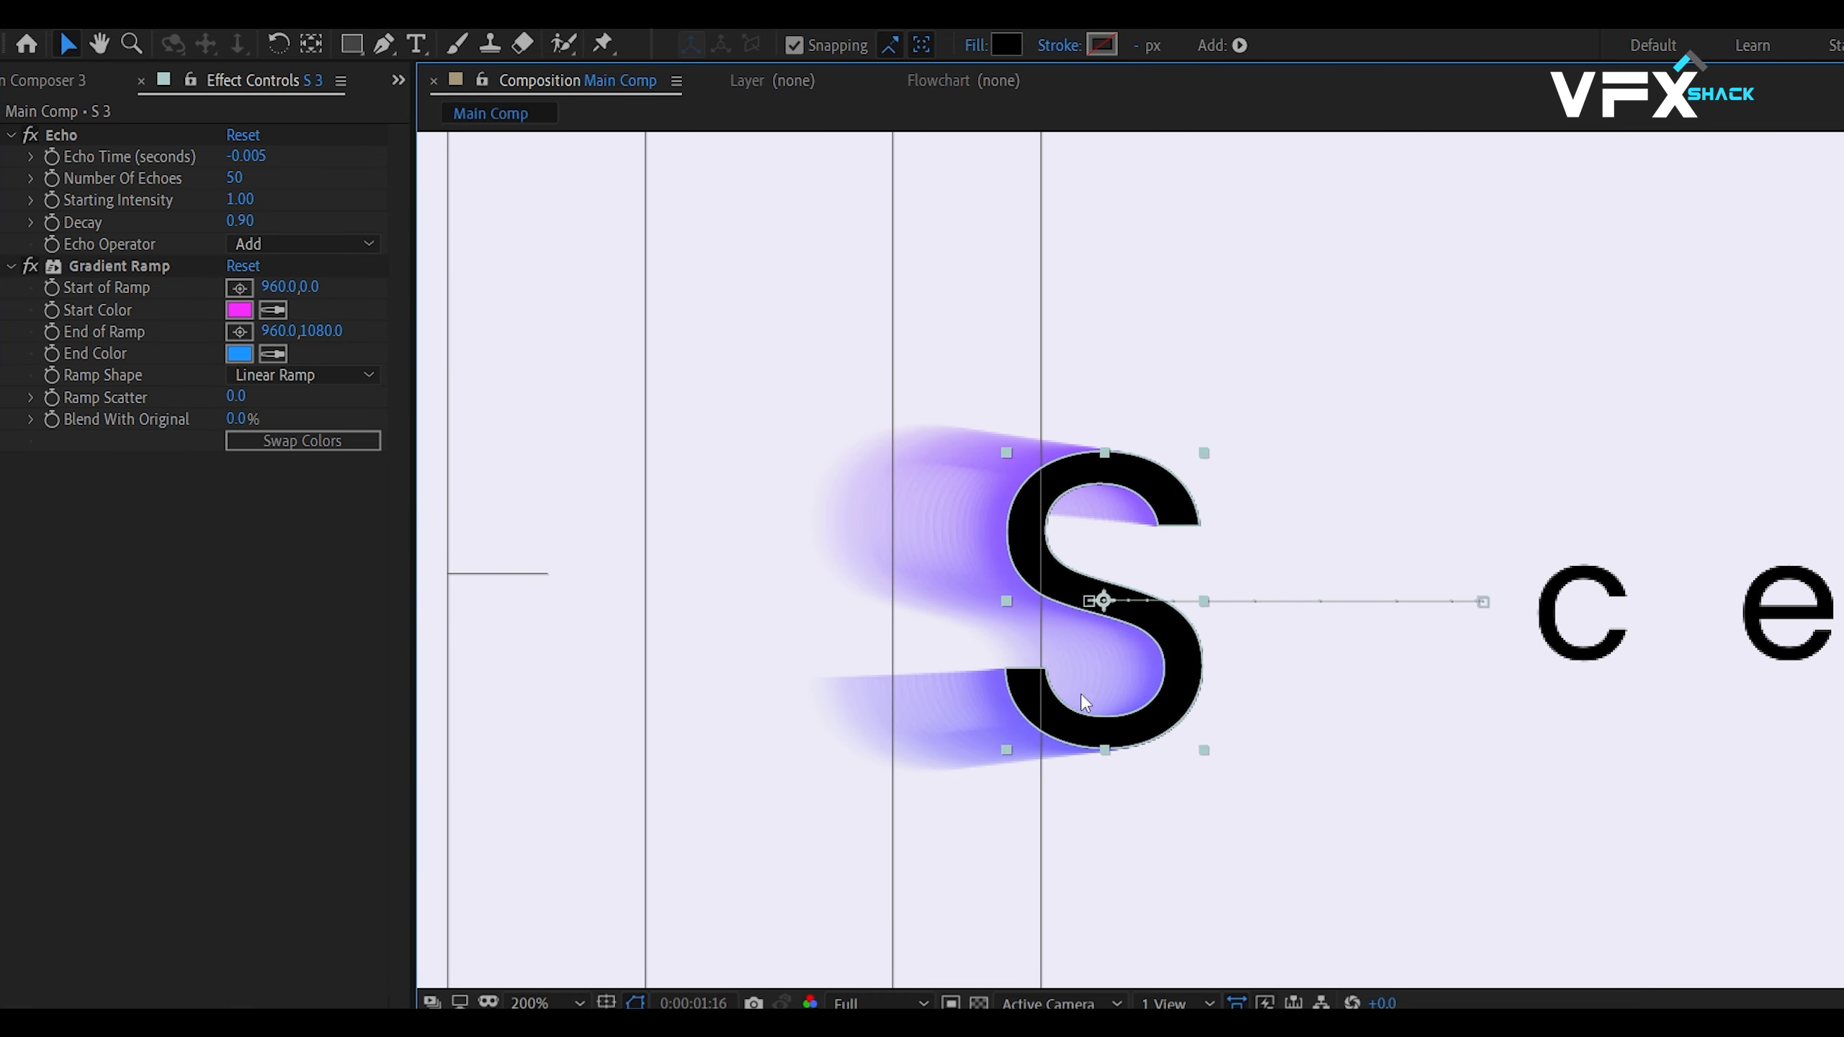
{"action": "scroll", "coordinate": [873, 486], "scroll_direction": "up", "scroll_amount": 2}
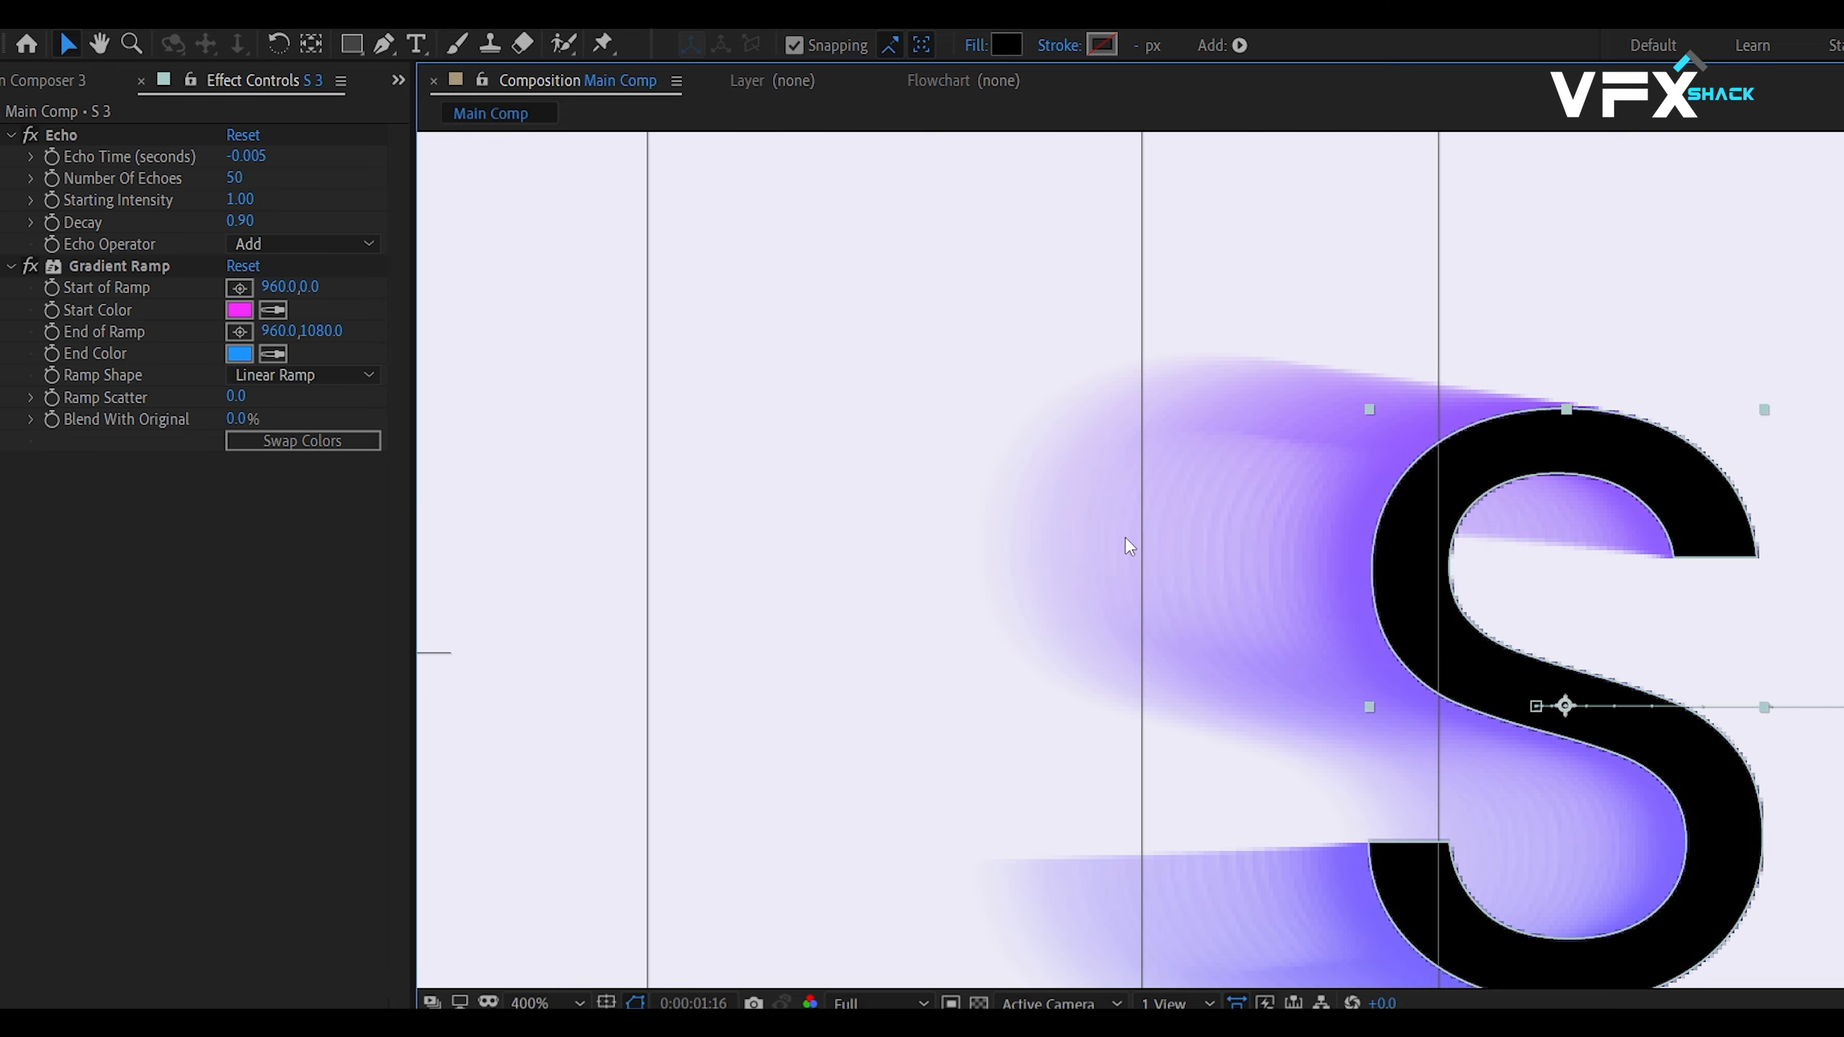
{"action": "key", "text": "ctrl+space"}
{"action": "type", "text": "gauss"}
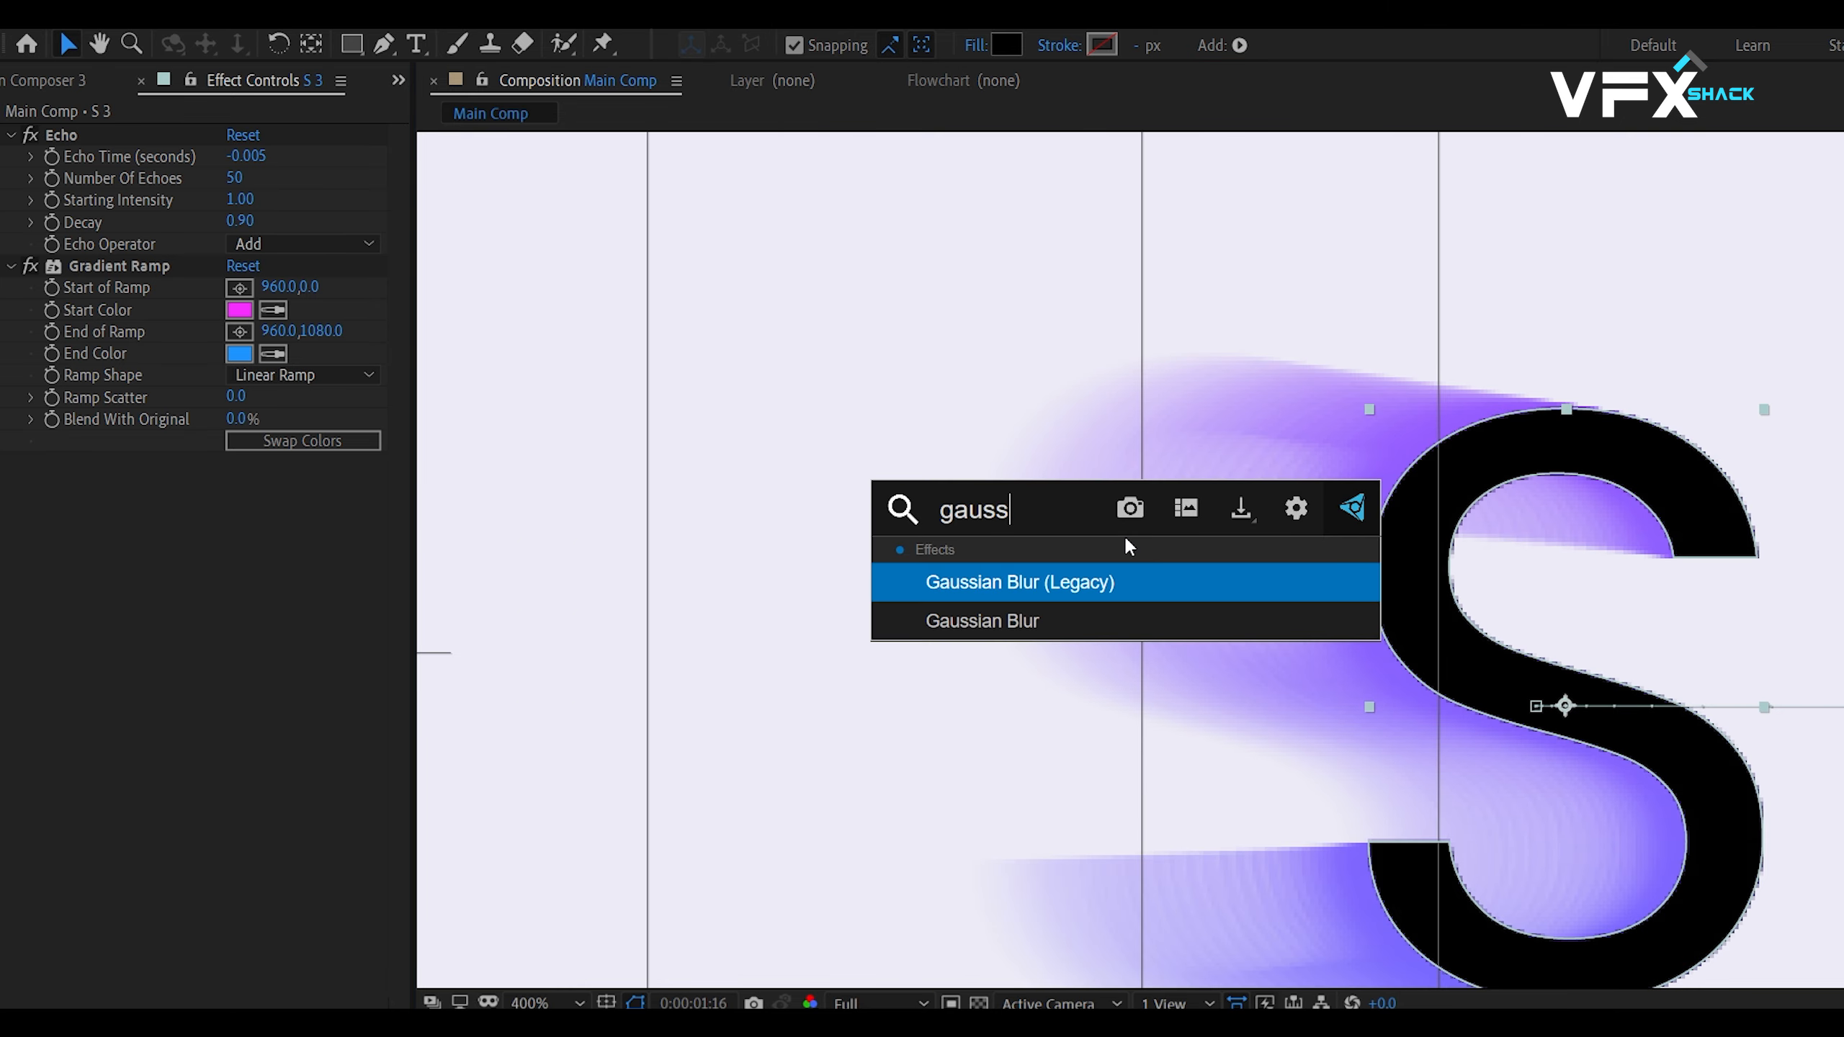
{"action": "left_click", "coordinate": [1082, 619]}
{"action": "left_click", "coordinate": [234, 486]}
{"action": "type", "text": "10"}
{"action": "key", "text": "Return"}
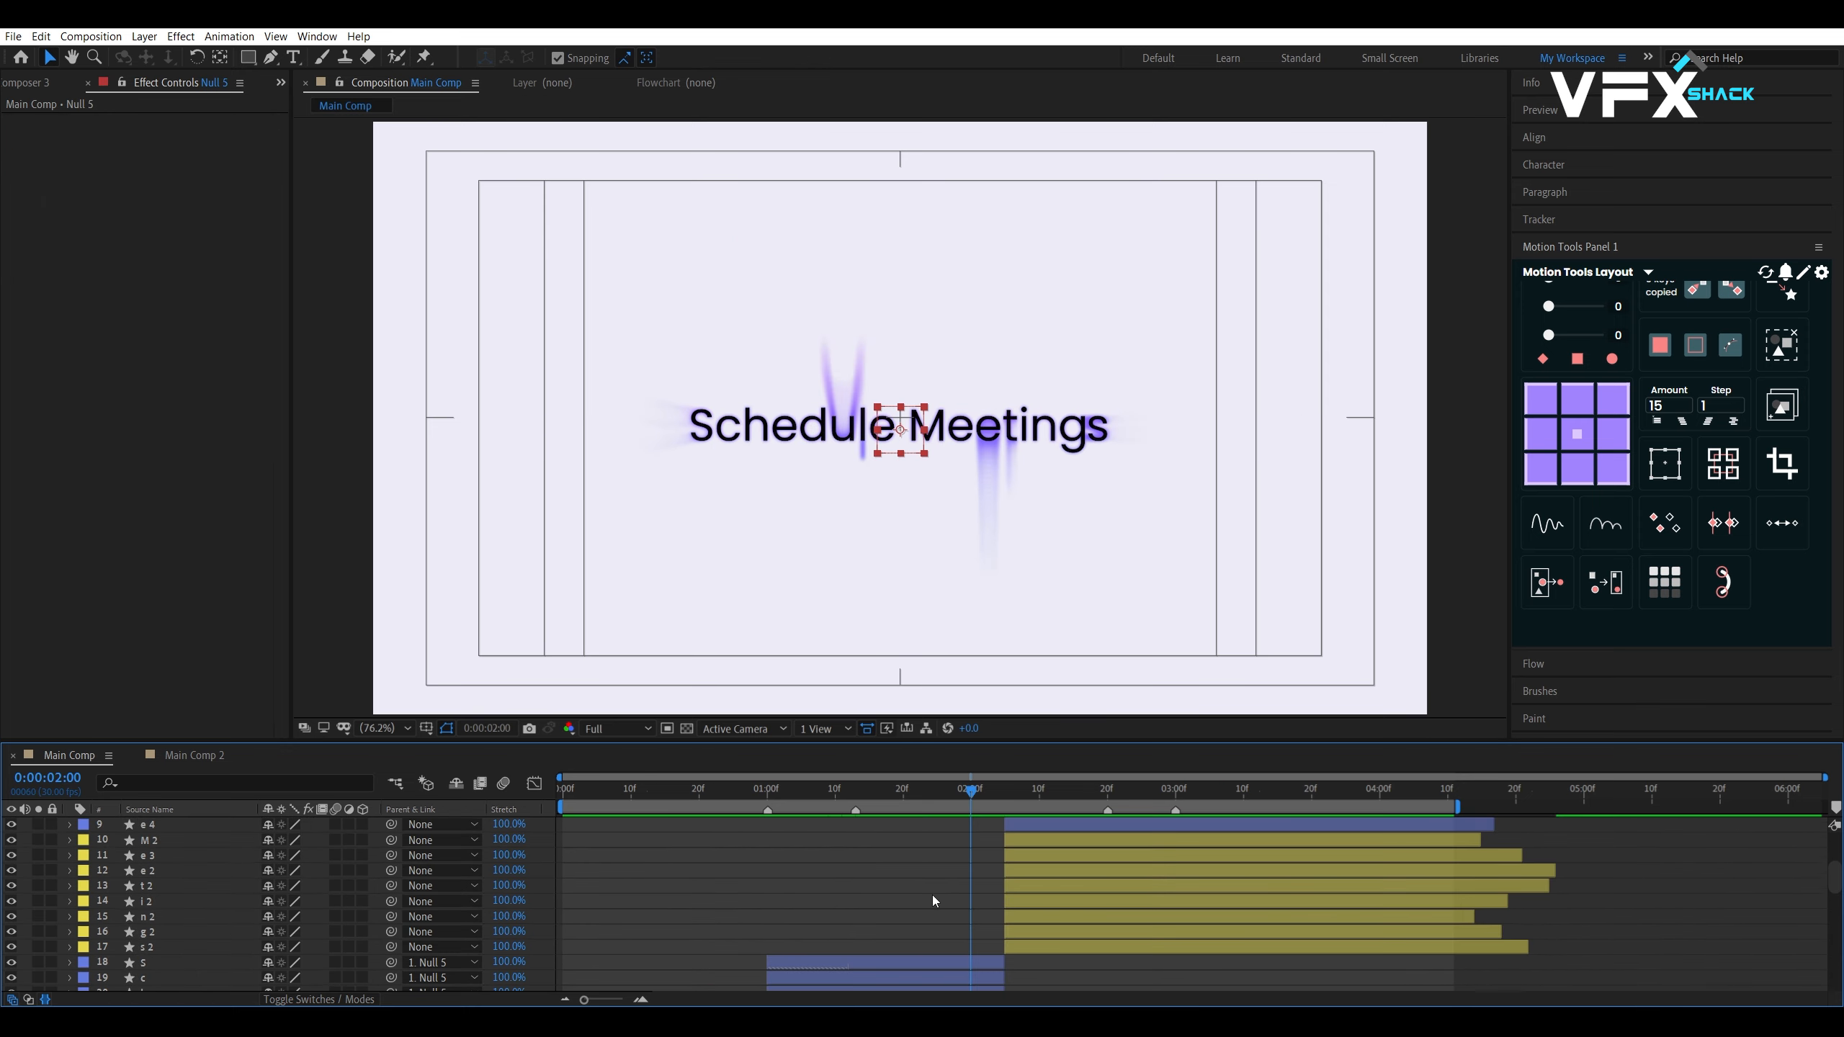
Select all the duplicated echo letter layers and add an opacity keyframe at 0:00:02:00
{"action": "scroll", "coordinate": [931, 895], "scroll_direction": "down", "scroll_amount": 7}
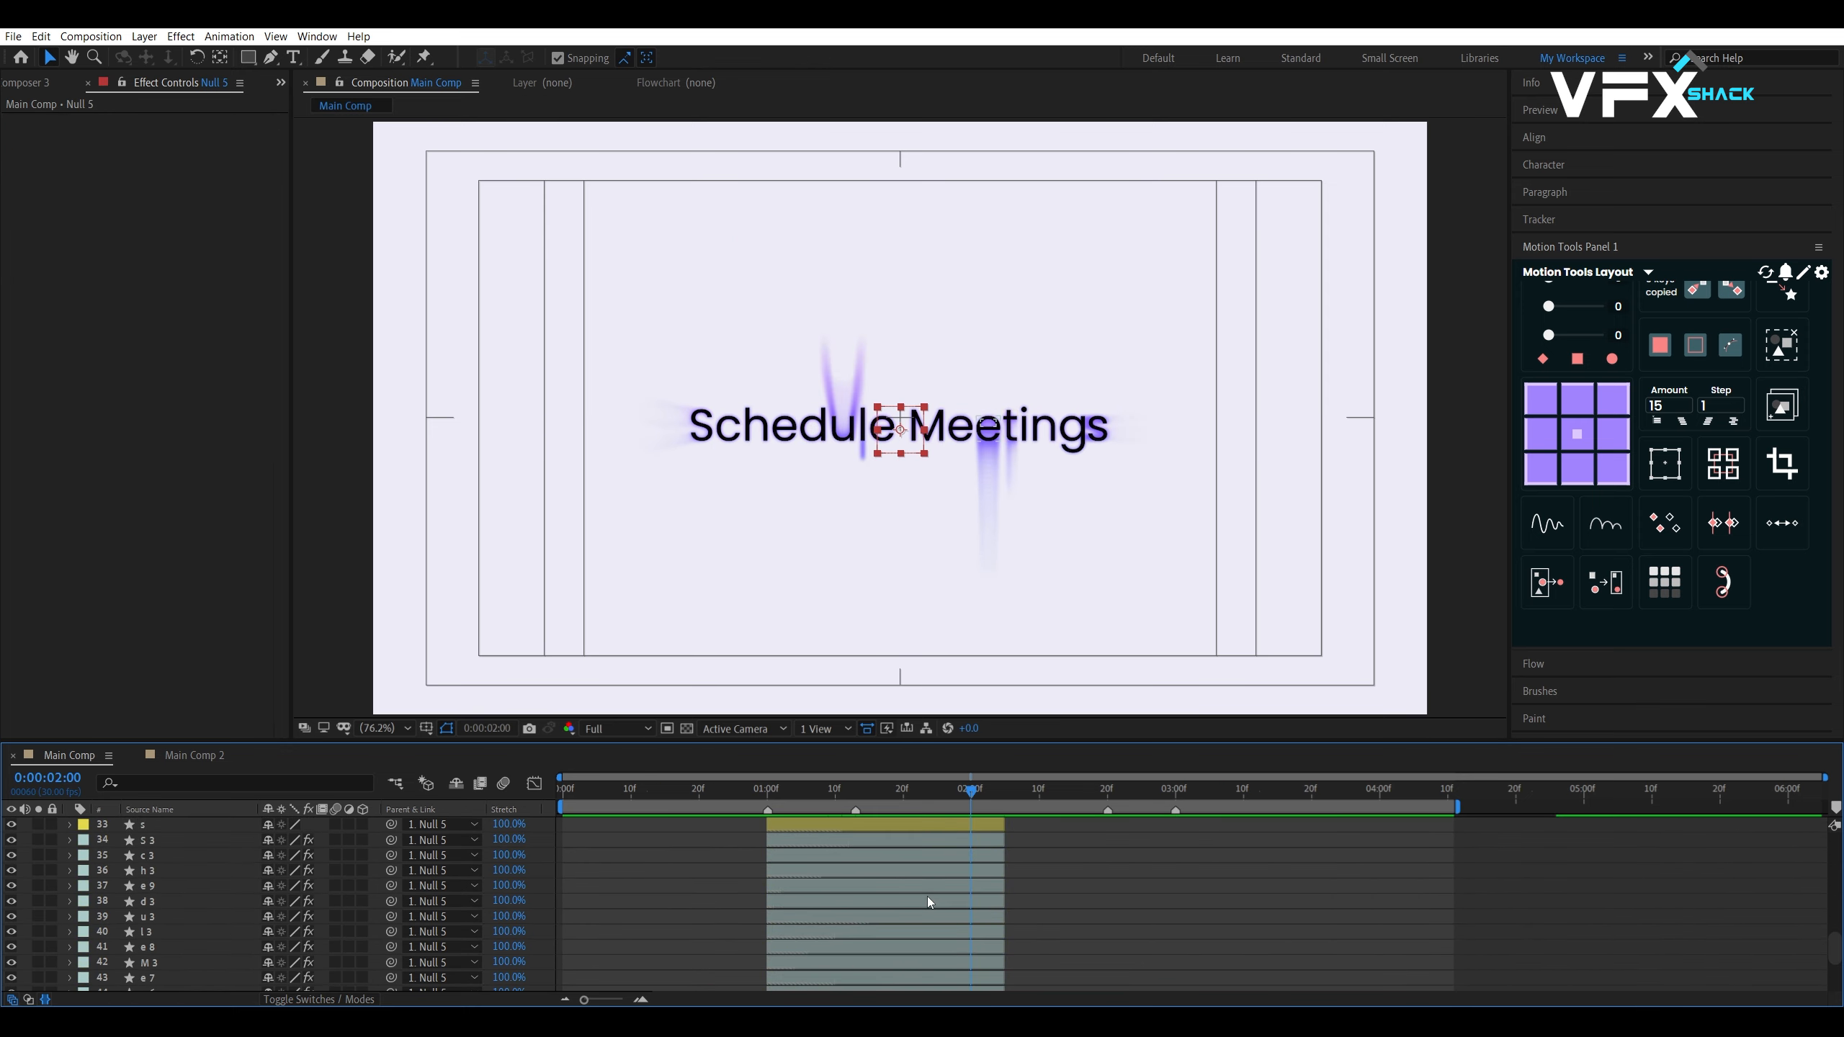
{"action": "left_click", "coordinate": [942, 882]}
{"action": "scroll", "coordinate": [942, 894], "scroll_direction": "down", "scroll_amount": 4}
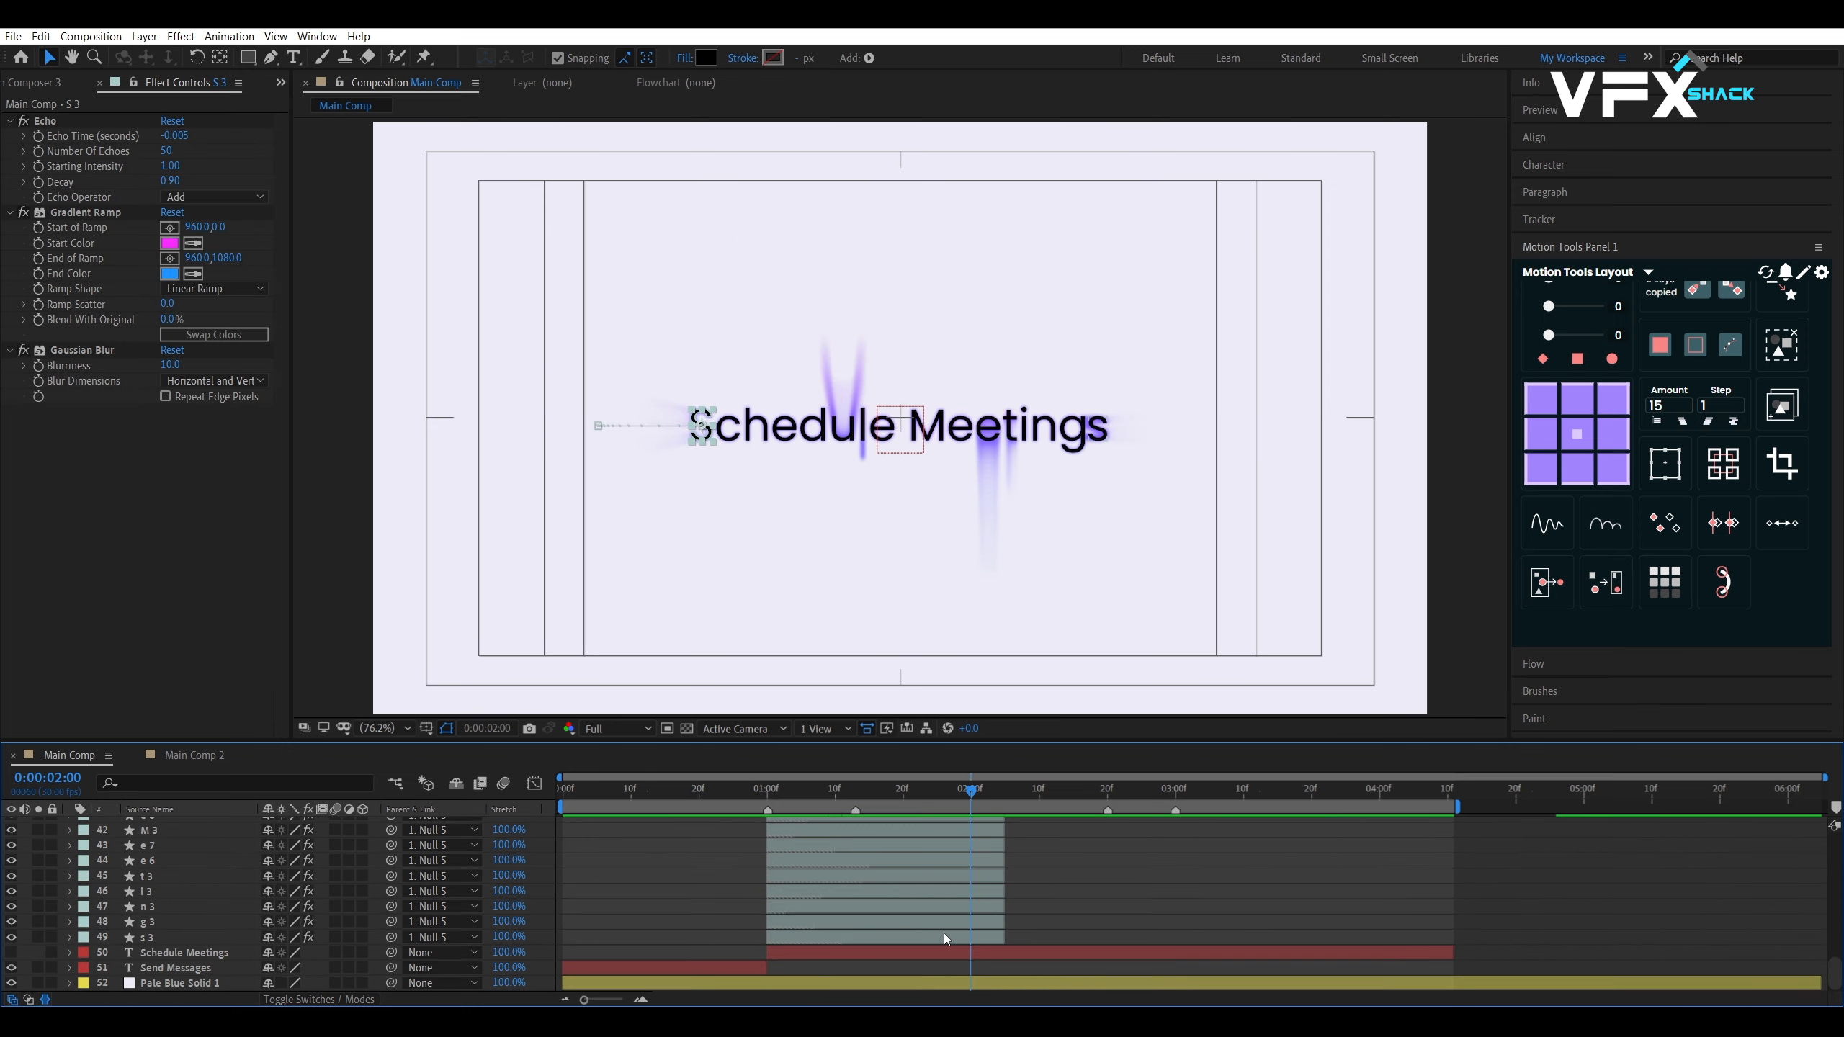
{"action": "left_click", "coordinate": [944, 935], "text": "shift"}
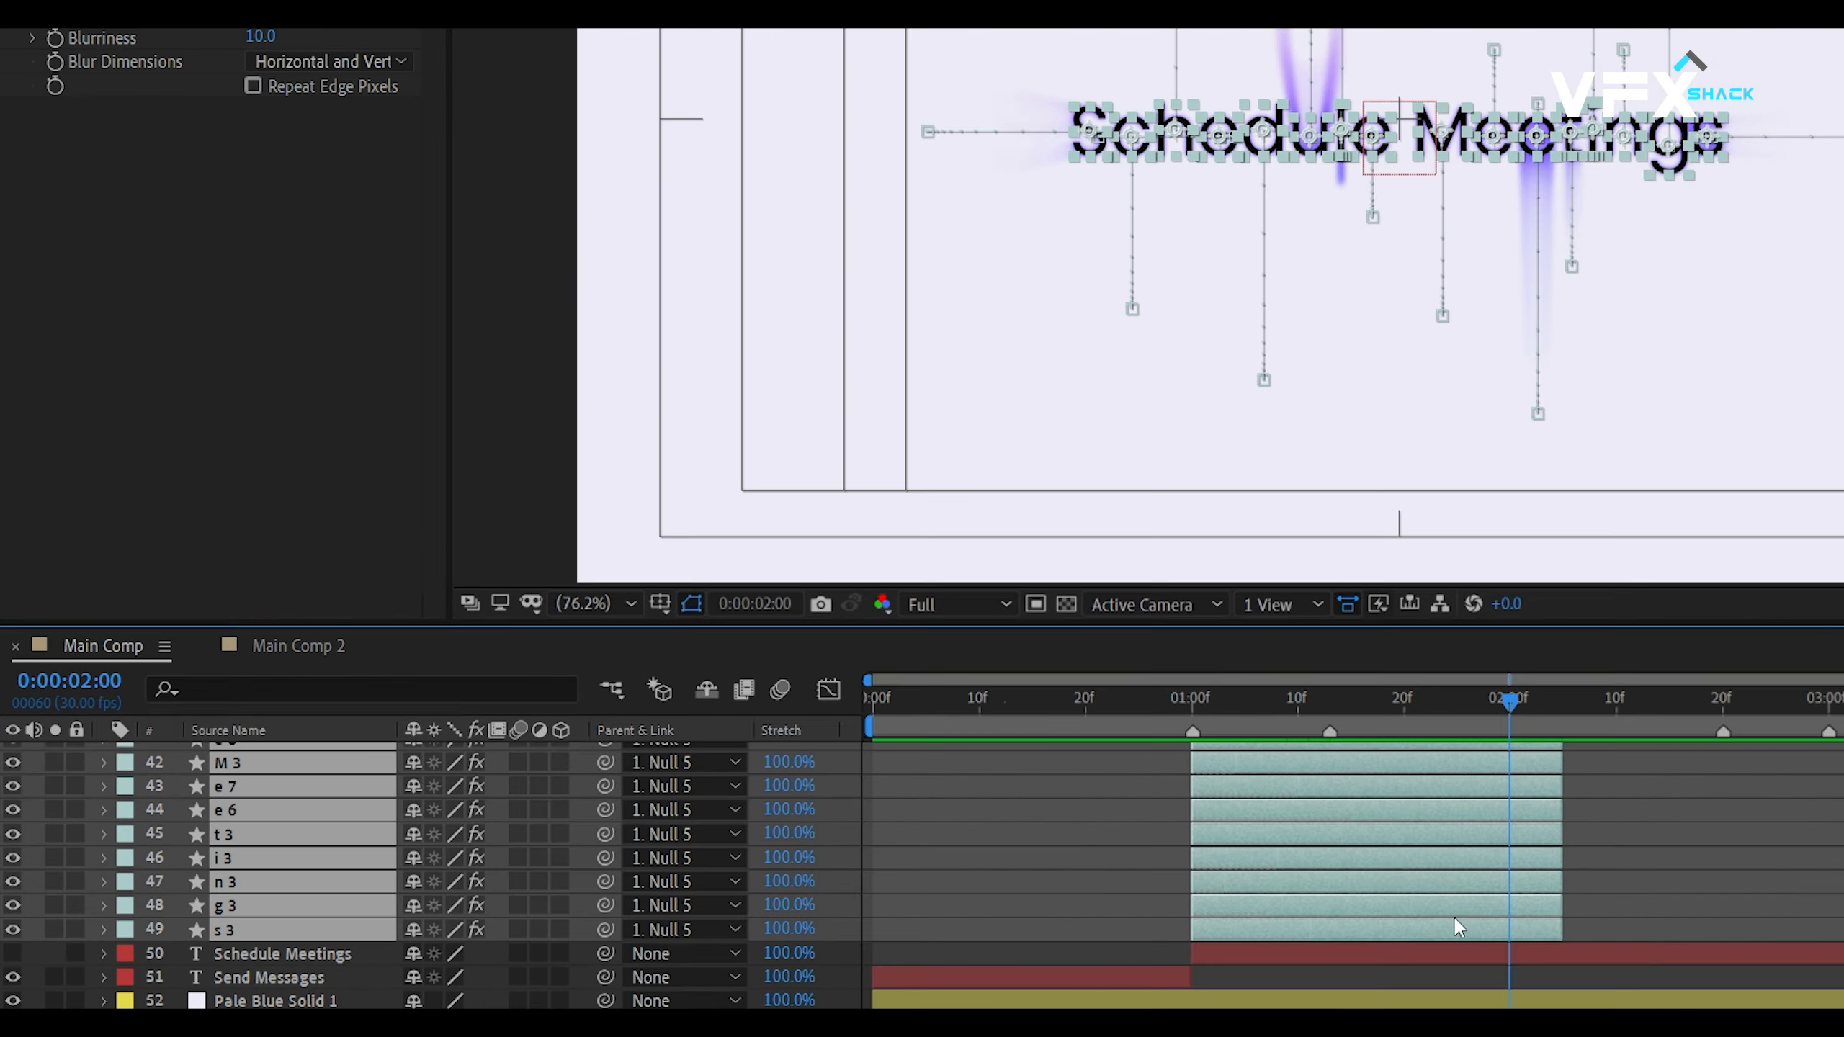
{"action": "key", "text": "t"}
{"action": "scroll", "coordinate": [1455, 921], "scroll_direction": "up", "scroll_amount": 3}
{"action": "left_click", "coordinate": [175, 779]}
Add a 100% opacity keyframe to the echo letter layers at 0:00:01:26
{"action": "key", "text": "Page_Up"}
{"action": "key", "text": "Page_Up"}
{"action": "key", "text": "Page_Up"}
{"action": "key", "text": "Page_Up"}
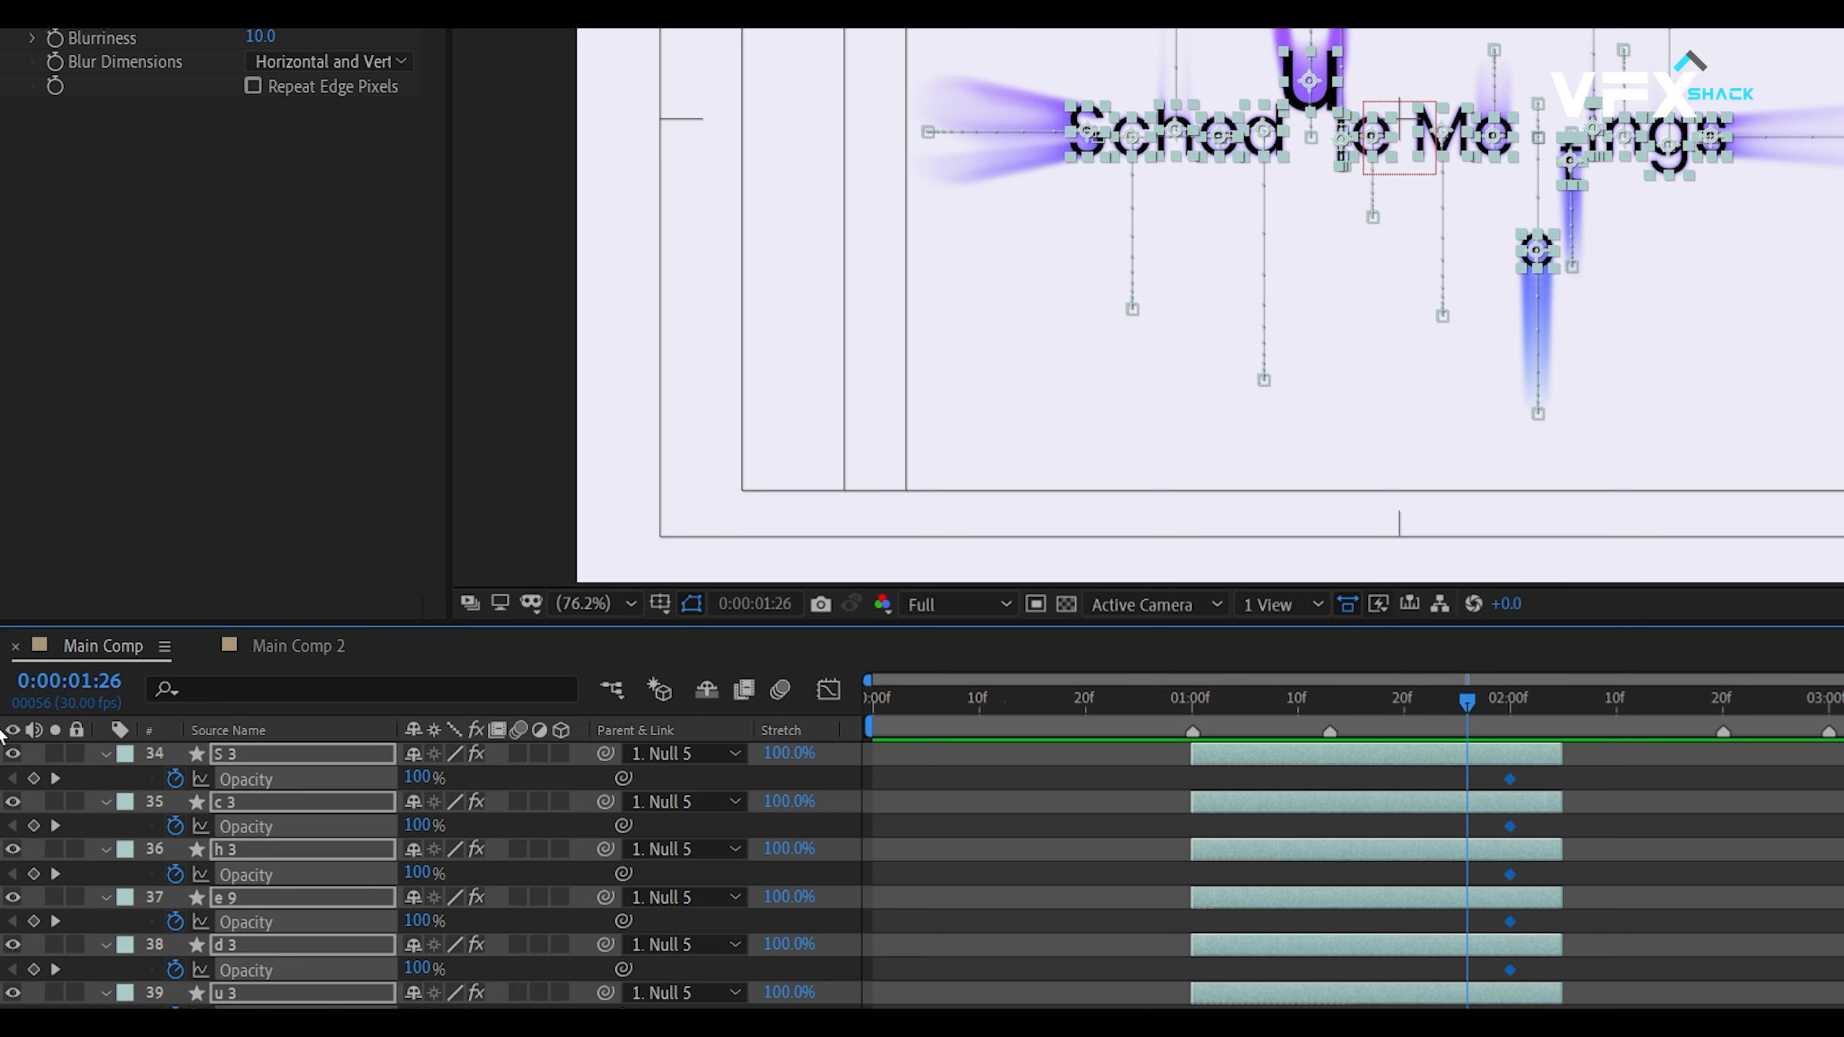
{"action": "left_click", "coordinate": [41, 779]}
Set the echo letter layers' opacity to 0% at 0:00:02:00
{"action": "key", "text": "Page_Down"}
{"action": "key", "text": "Page_Down"}
{"action": "key", "text": "Page_Down"}
{"action": "key", "text": "Page_Down"}
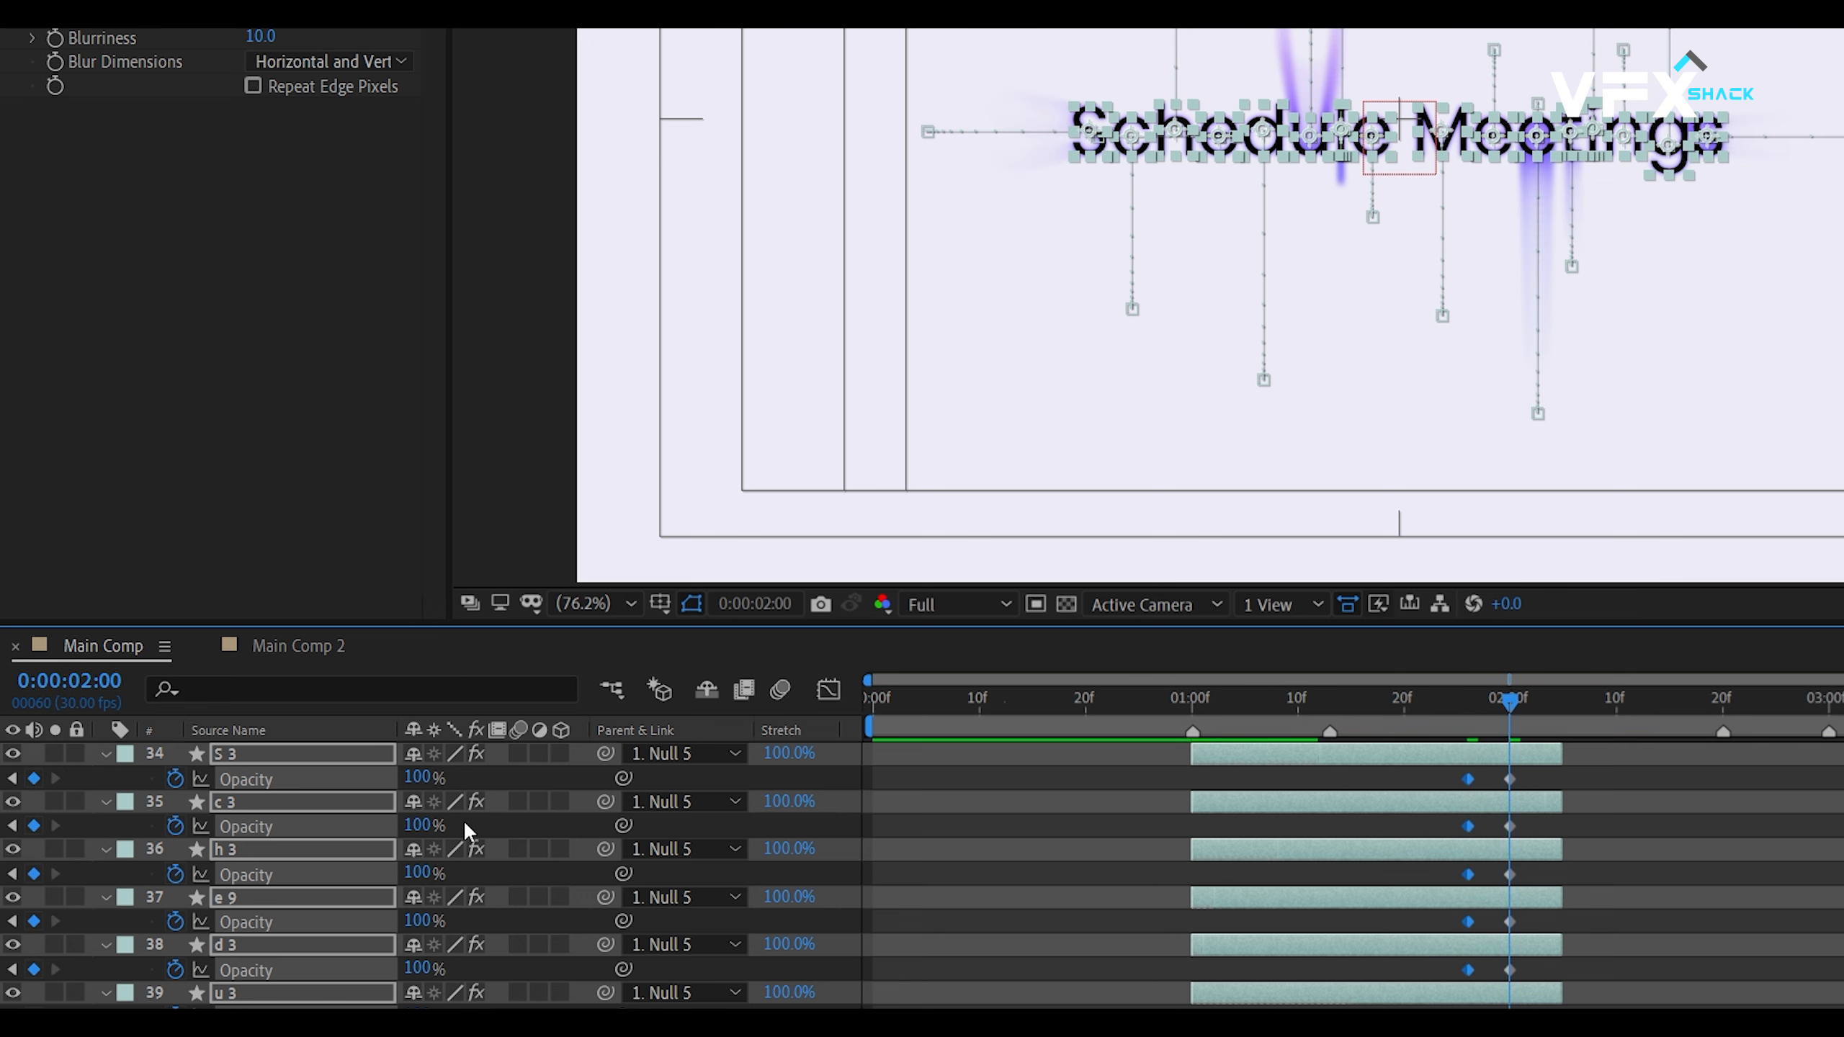
{"action": "left_click", "coordinate": [417, 777]}
{"action": "type", "text": "0"}
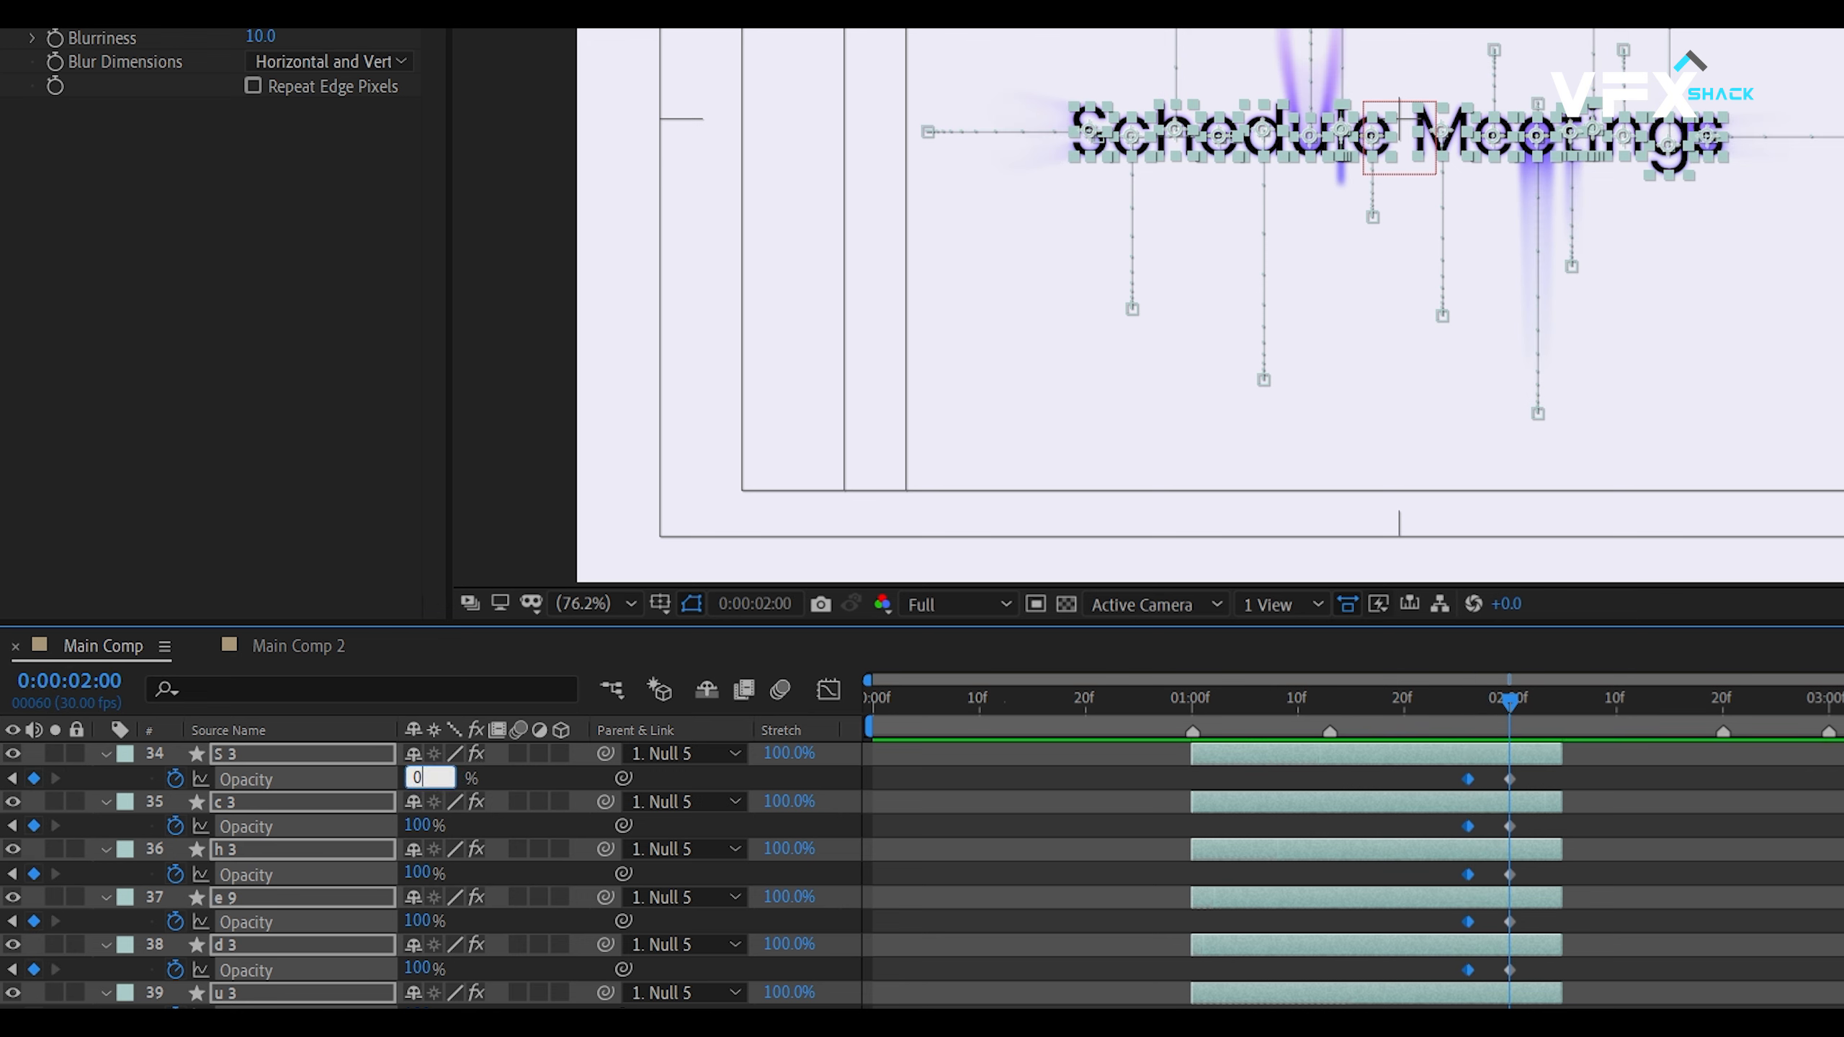
{"action": "key", "text": "Return"}
Preview the echo trails fading out as the letters reassemble
{"action": "left_click", "coordinate": [1756, 848]}
{"action": "left_click_drag", "start_coordinate": [1509, 703], "coordinate": [1320, 731]}
{"action": "key", "text": "space"}
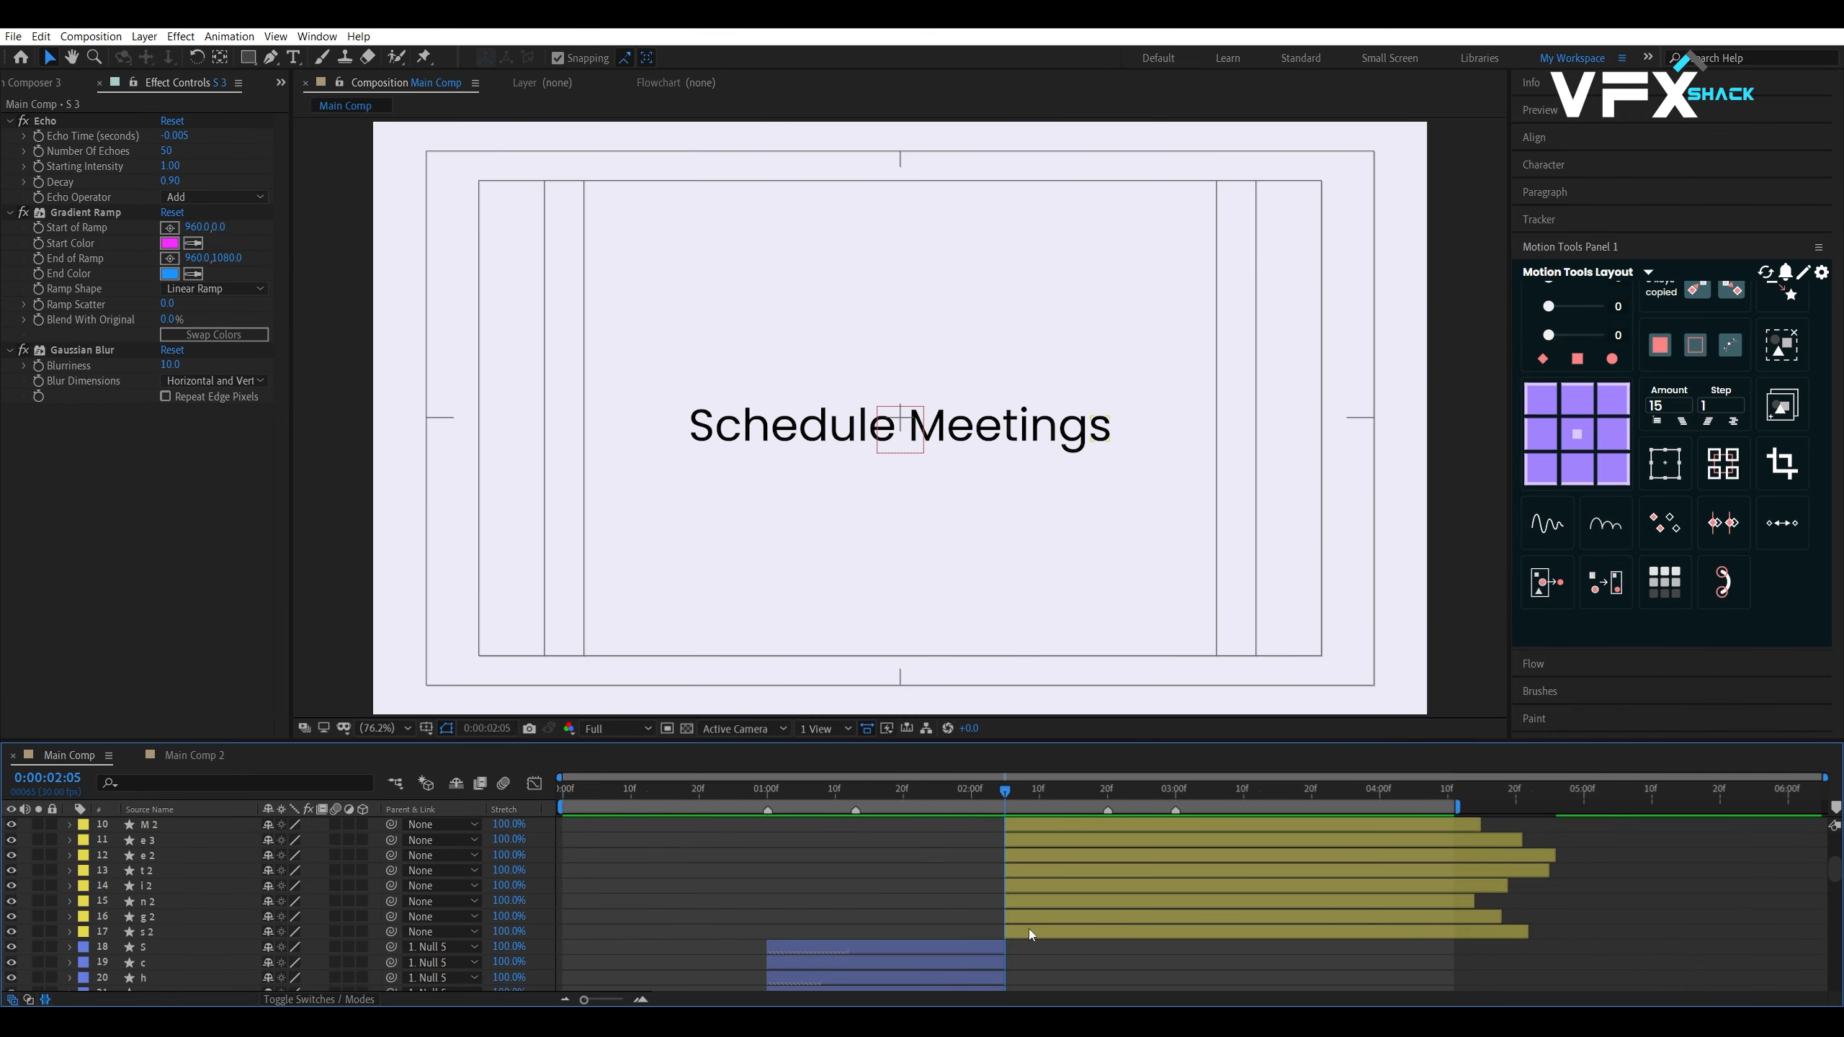
Remove all position, scale and rotation keyframes from the second-half letter layers starting at 0:00:02:05
{"action": "left_click", "coordinate": [1029, 929]}
{"action": "scroll", "coordinate": [1032, 930], "scroll_direction": "up", "scroll_amount": 5}
{"action": "left_click", "coordinate": [1031, 860], "text": "shift"}
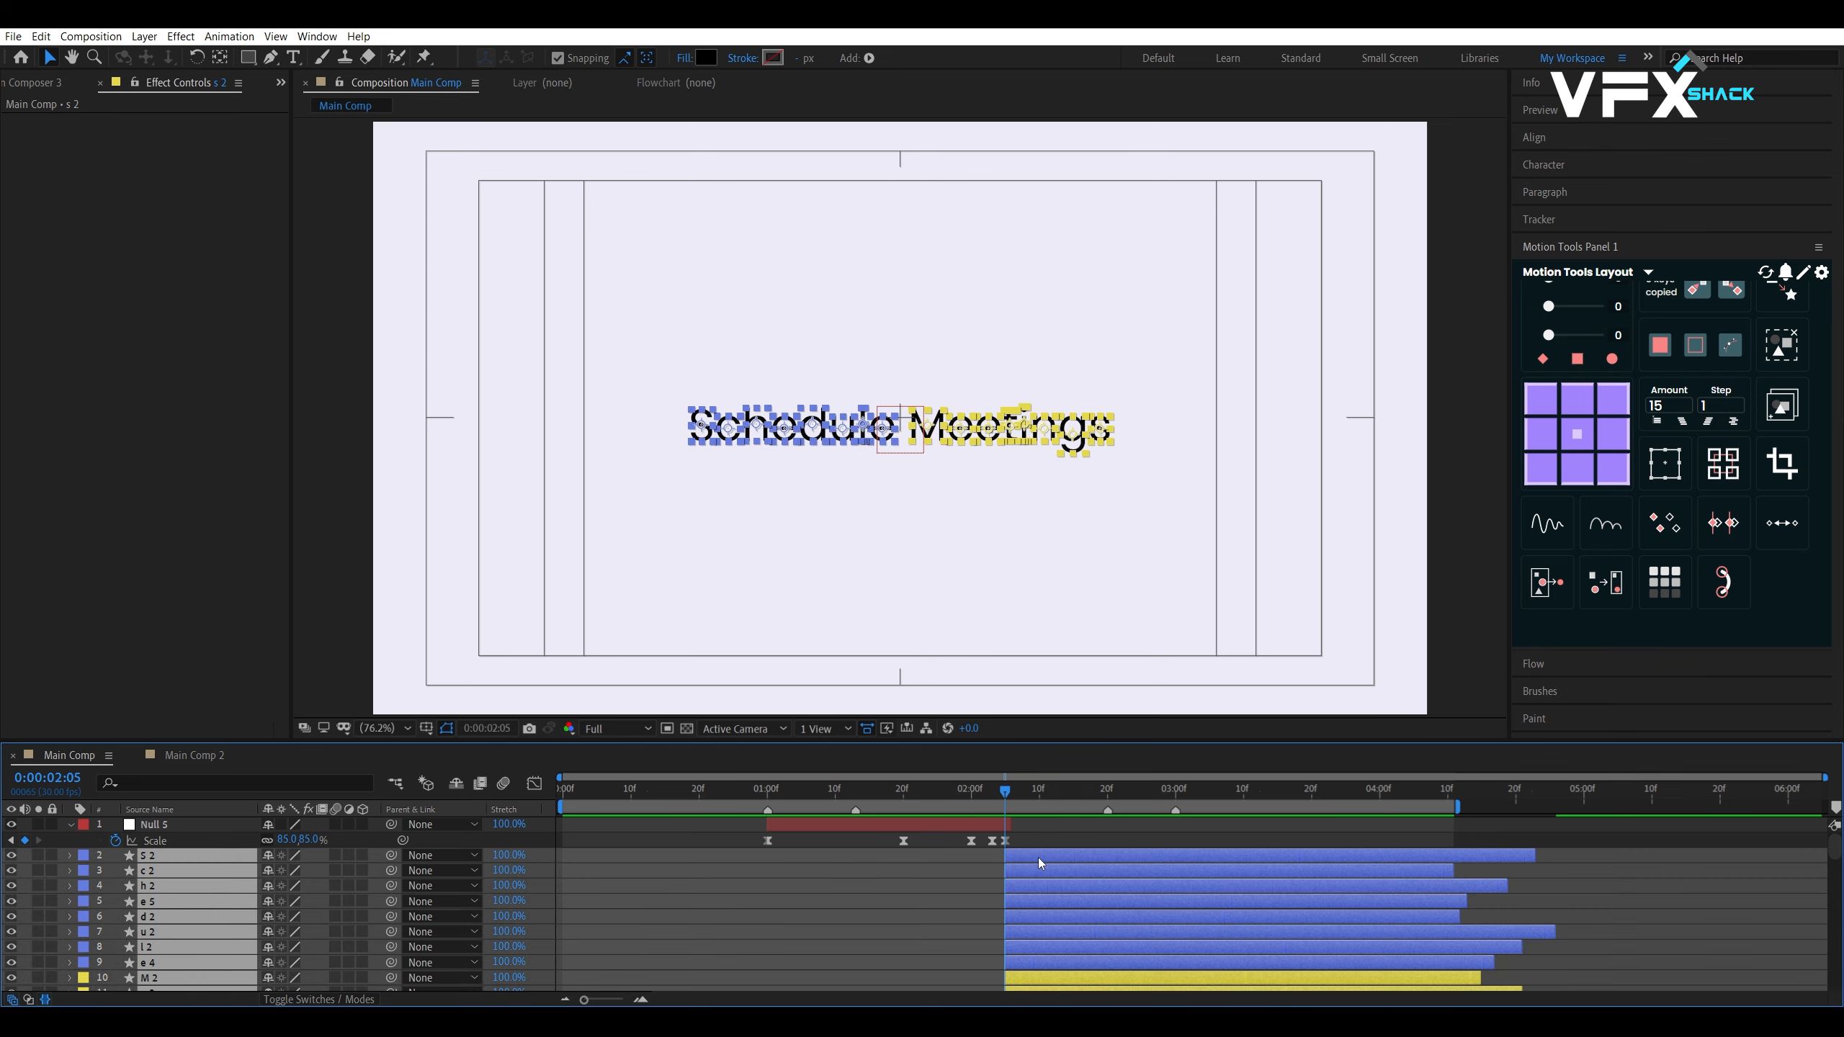
{"action": "key", "text": "u"}
{"action": "scroll", "coordinate": [113, 891], "scroll_direction": "up", "scroll_amount": 3}
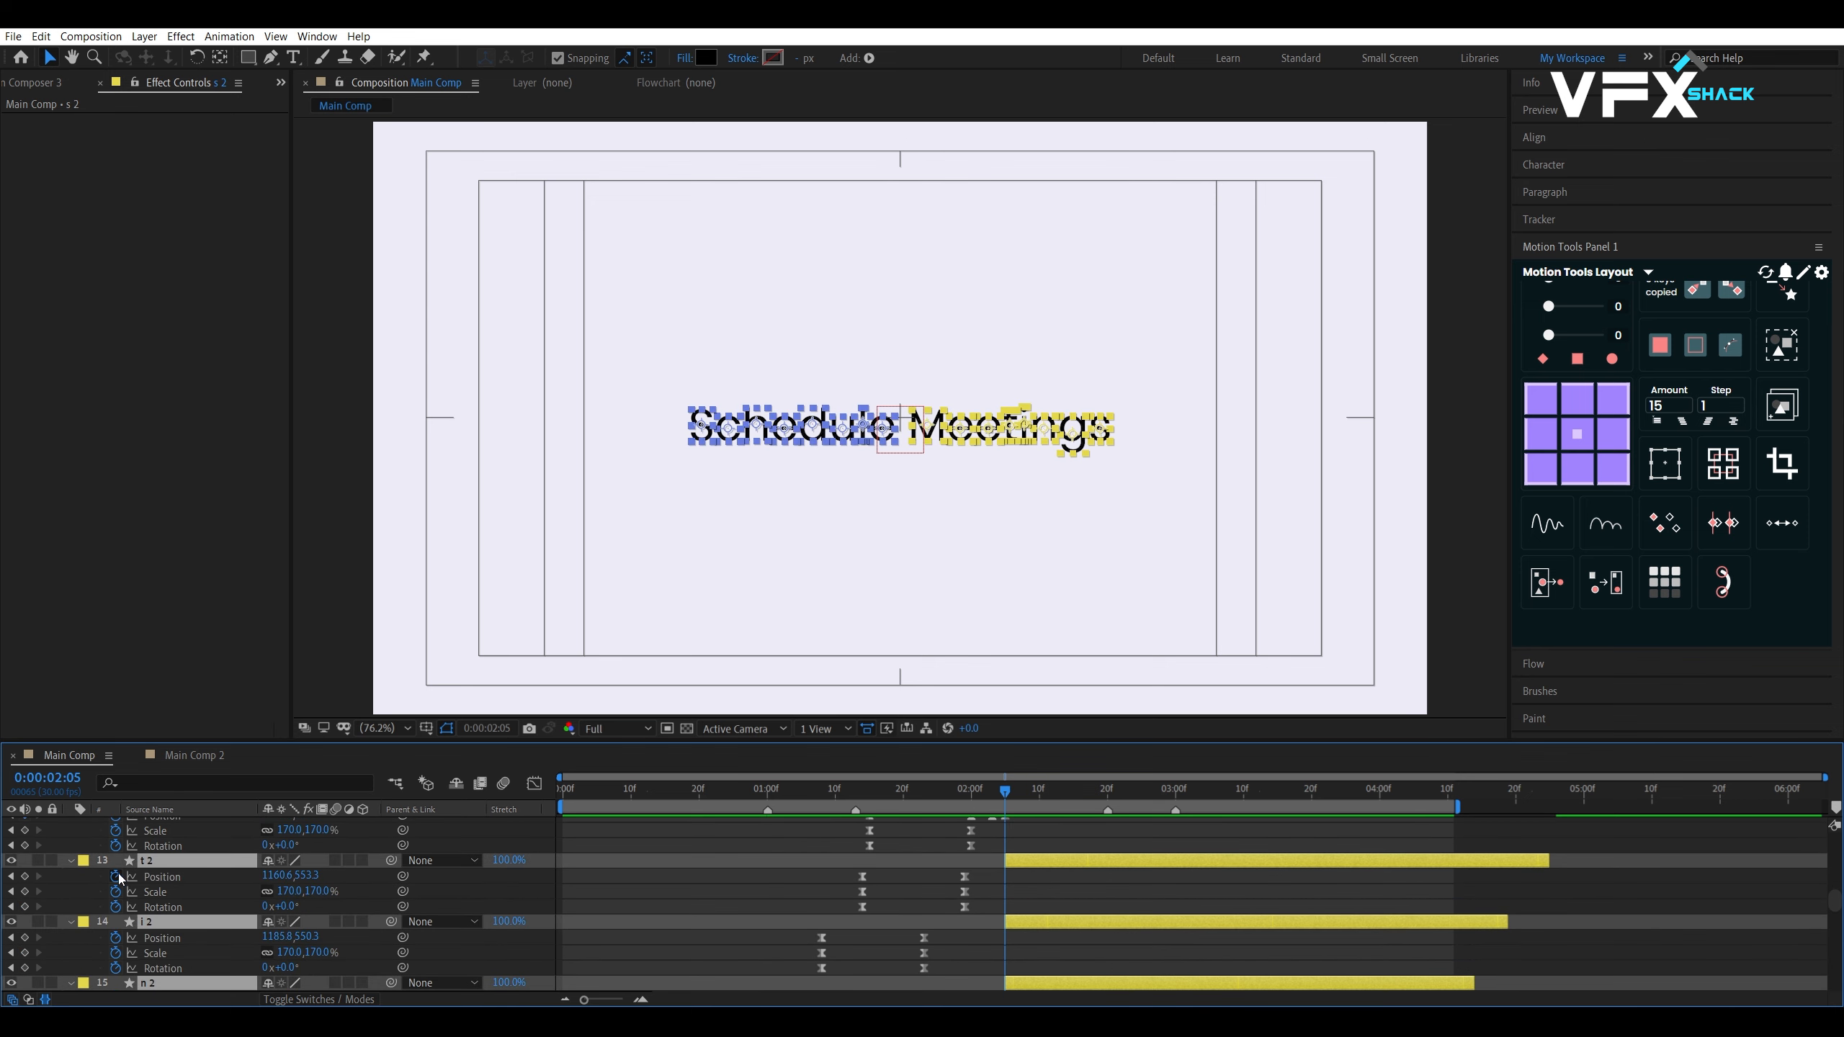
{"action": "left_click", "coordinate": [115, 877]}
{"action": "left_click", "coordinate": [116, 892]}
{"action": "left_click", "coordinate": [115, 907]}
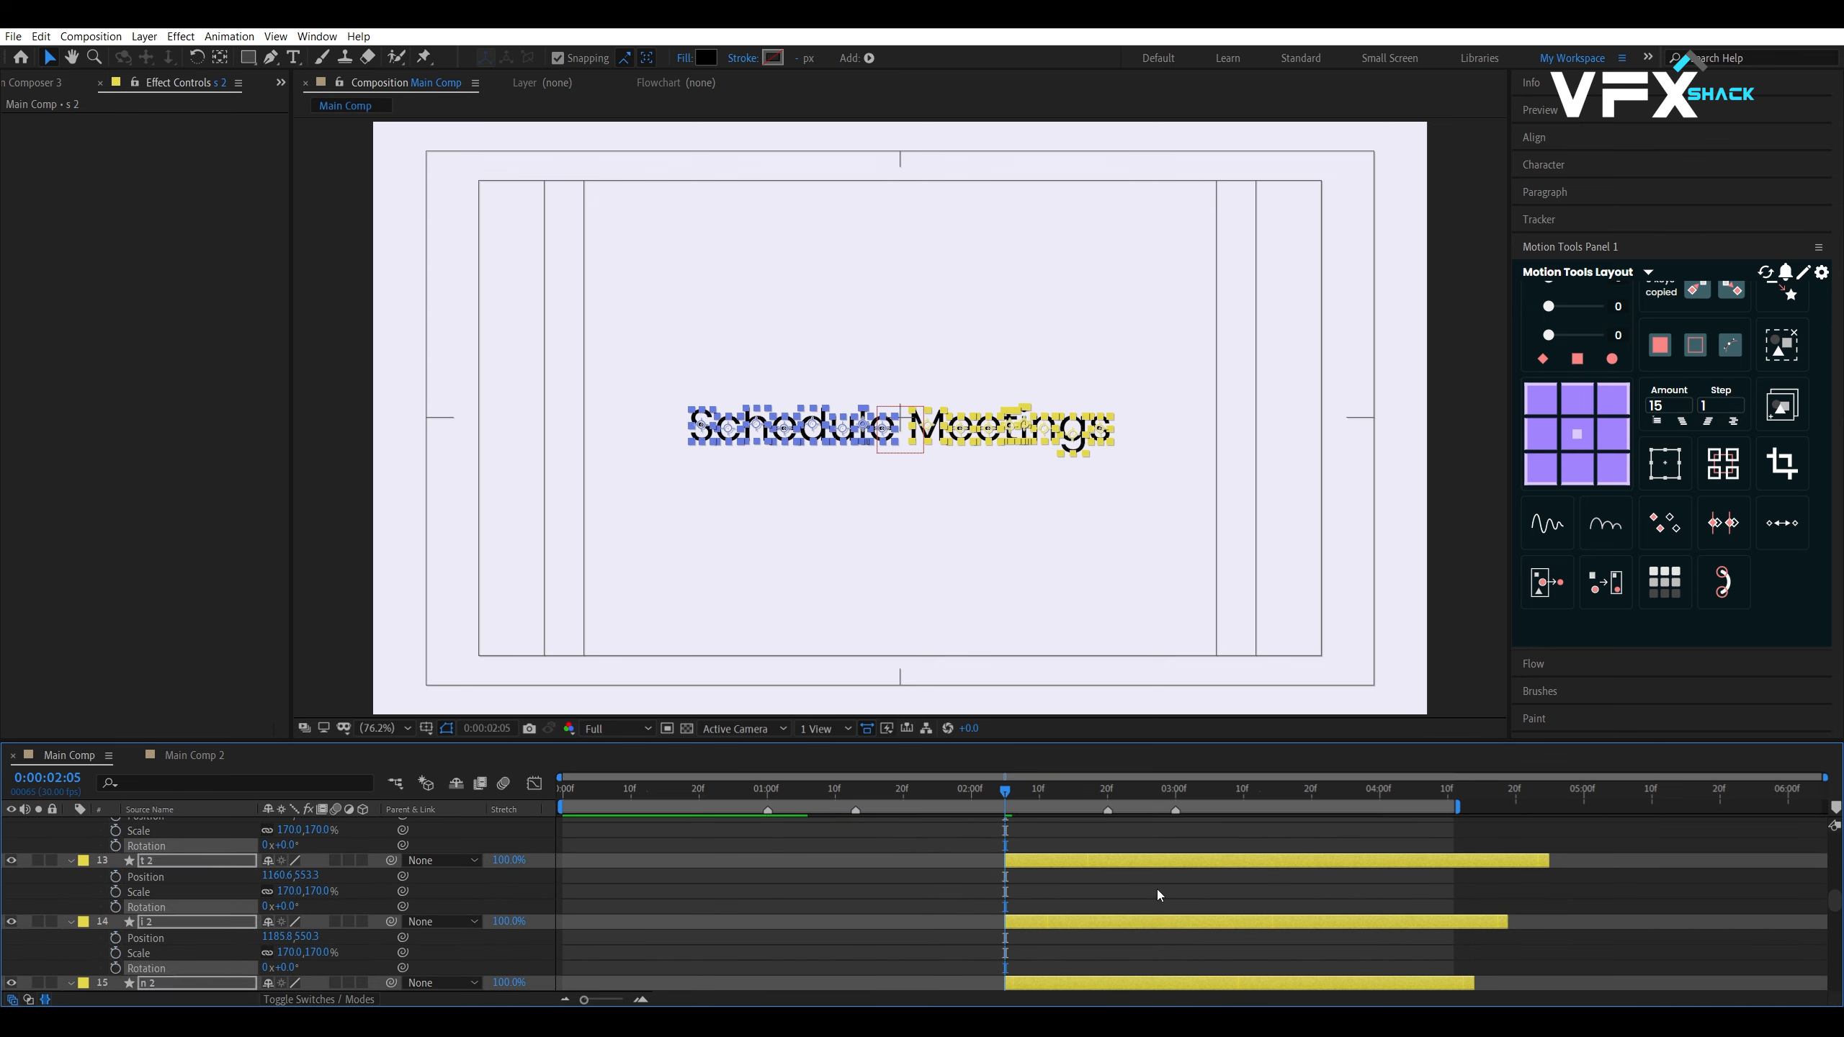
Keyframe the second-half letters' position at 0:00:02:05 and move them straight down below the frame at 0:00:02:25
{"action": "key", "text": "p"}
{"action": "left_click", "coordinate": [115, 877]}
{"action": "key", "text": "shift+Page_Down"}
{"action": "key", "text": "shift+Page_Down"}
{"action": "scroll", "coordinate": [939, 465], "scroll_direction": "down", "scroll_amount": 1}
{"action": "left_click_drag", "start_coordinate": [939, 426], "coordinate": [939, 650]}
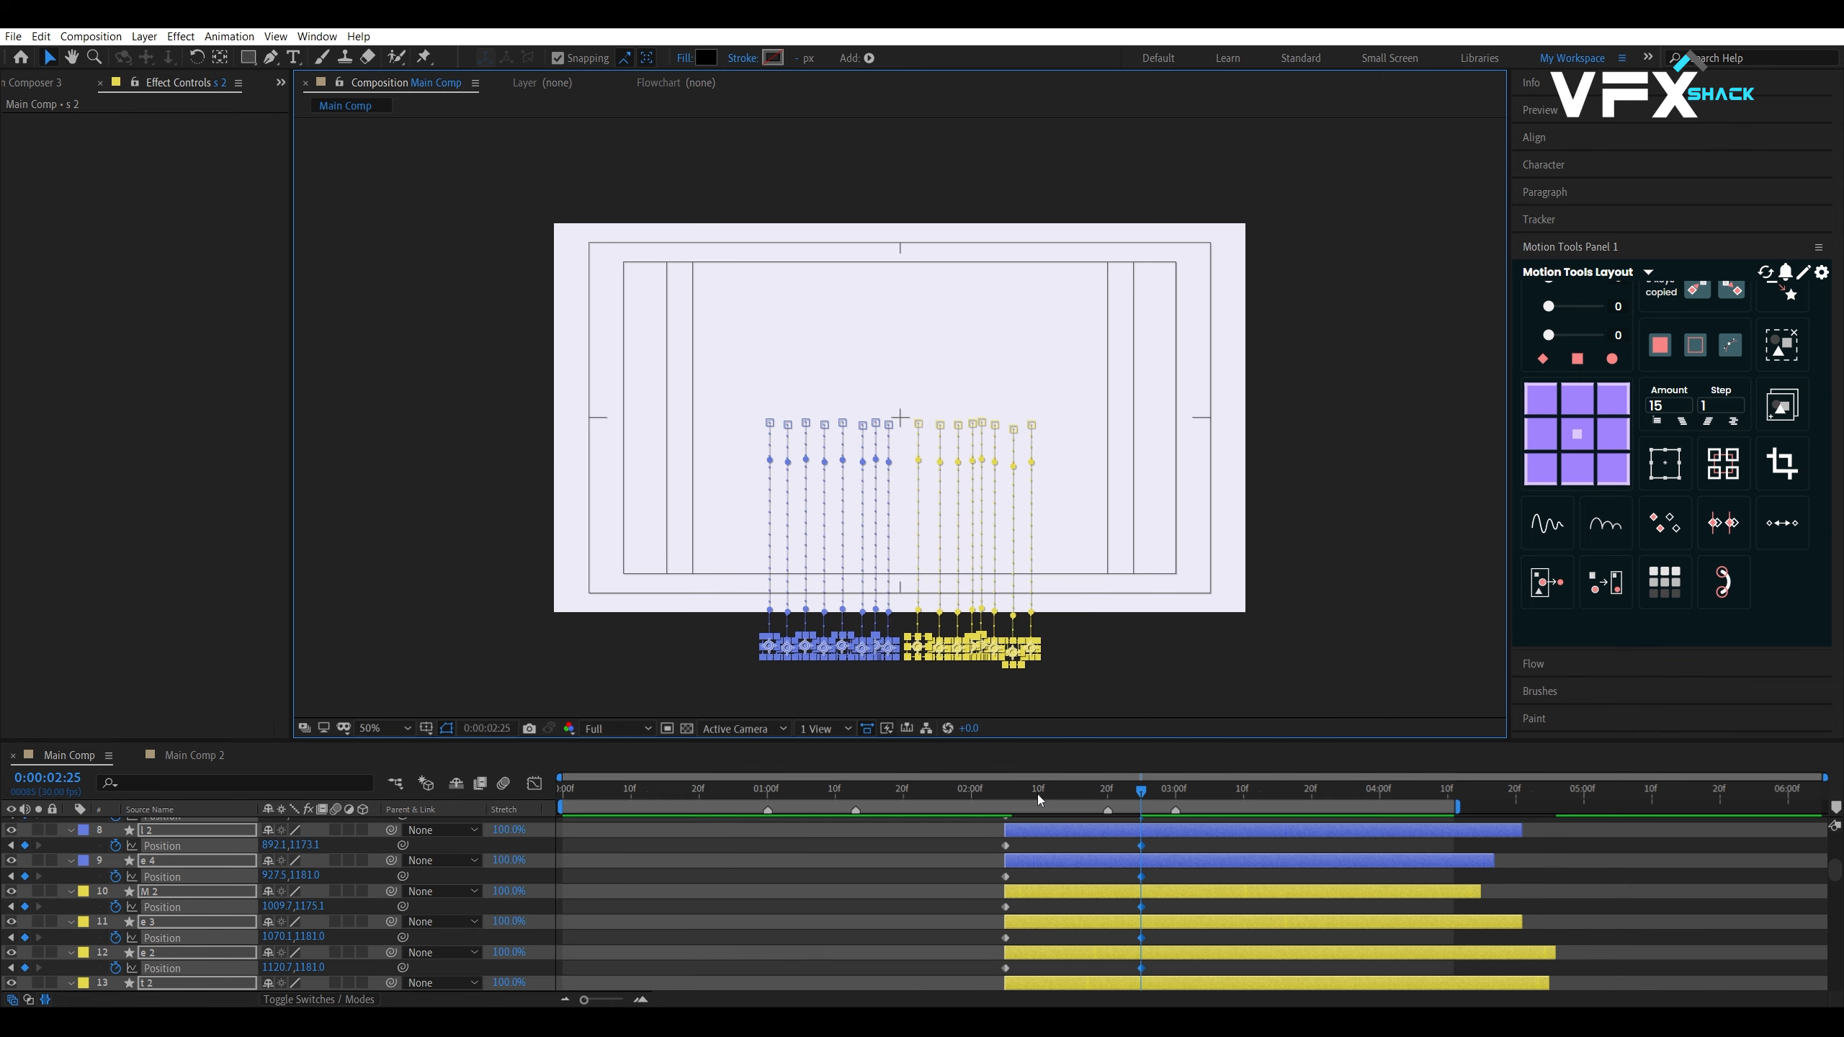
Apply Easy Ease to both position keyframes of all the second-half letter layers
{"action": "key", "text": "grave"}
{"action": "key", "text": "F9"}
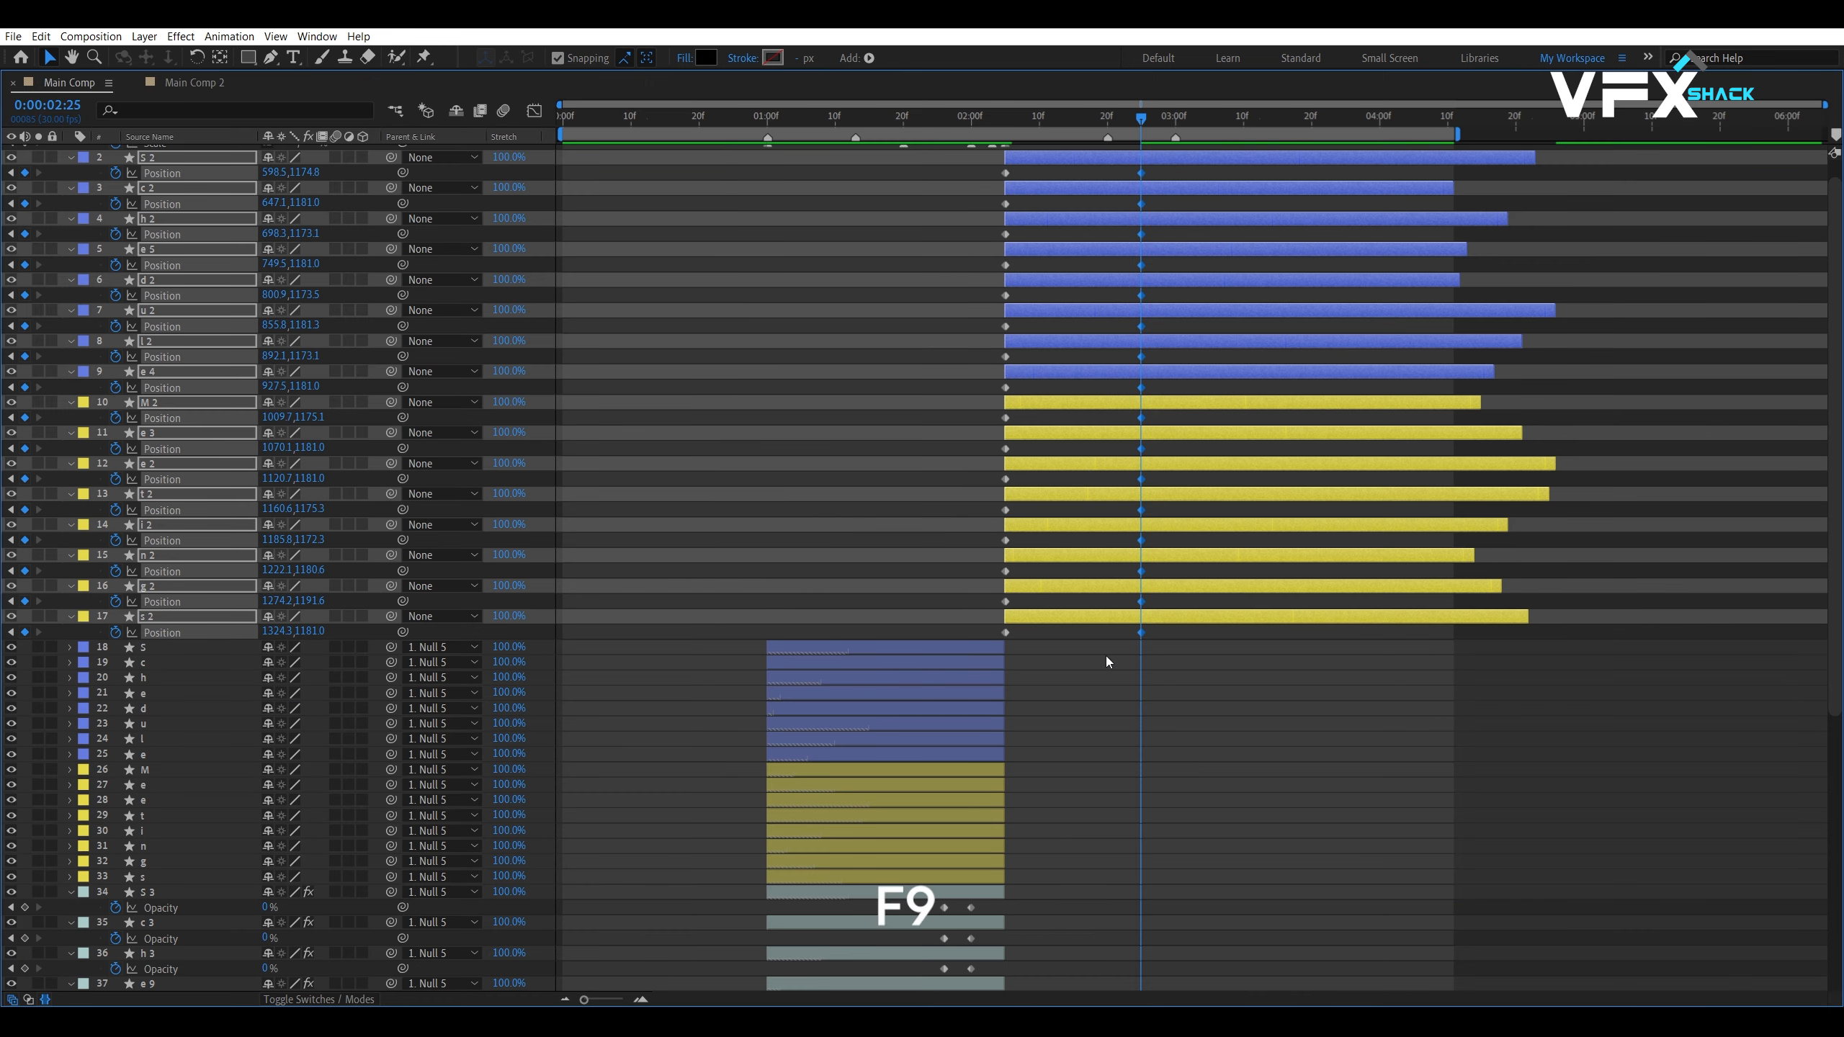
{"action": "left_click_drag", "start_coordinate": [1181, 652], "coordinate": [986, 193]}
{"action": "key", "text": "grave"}
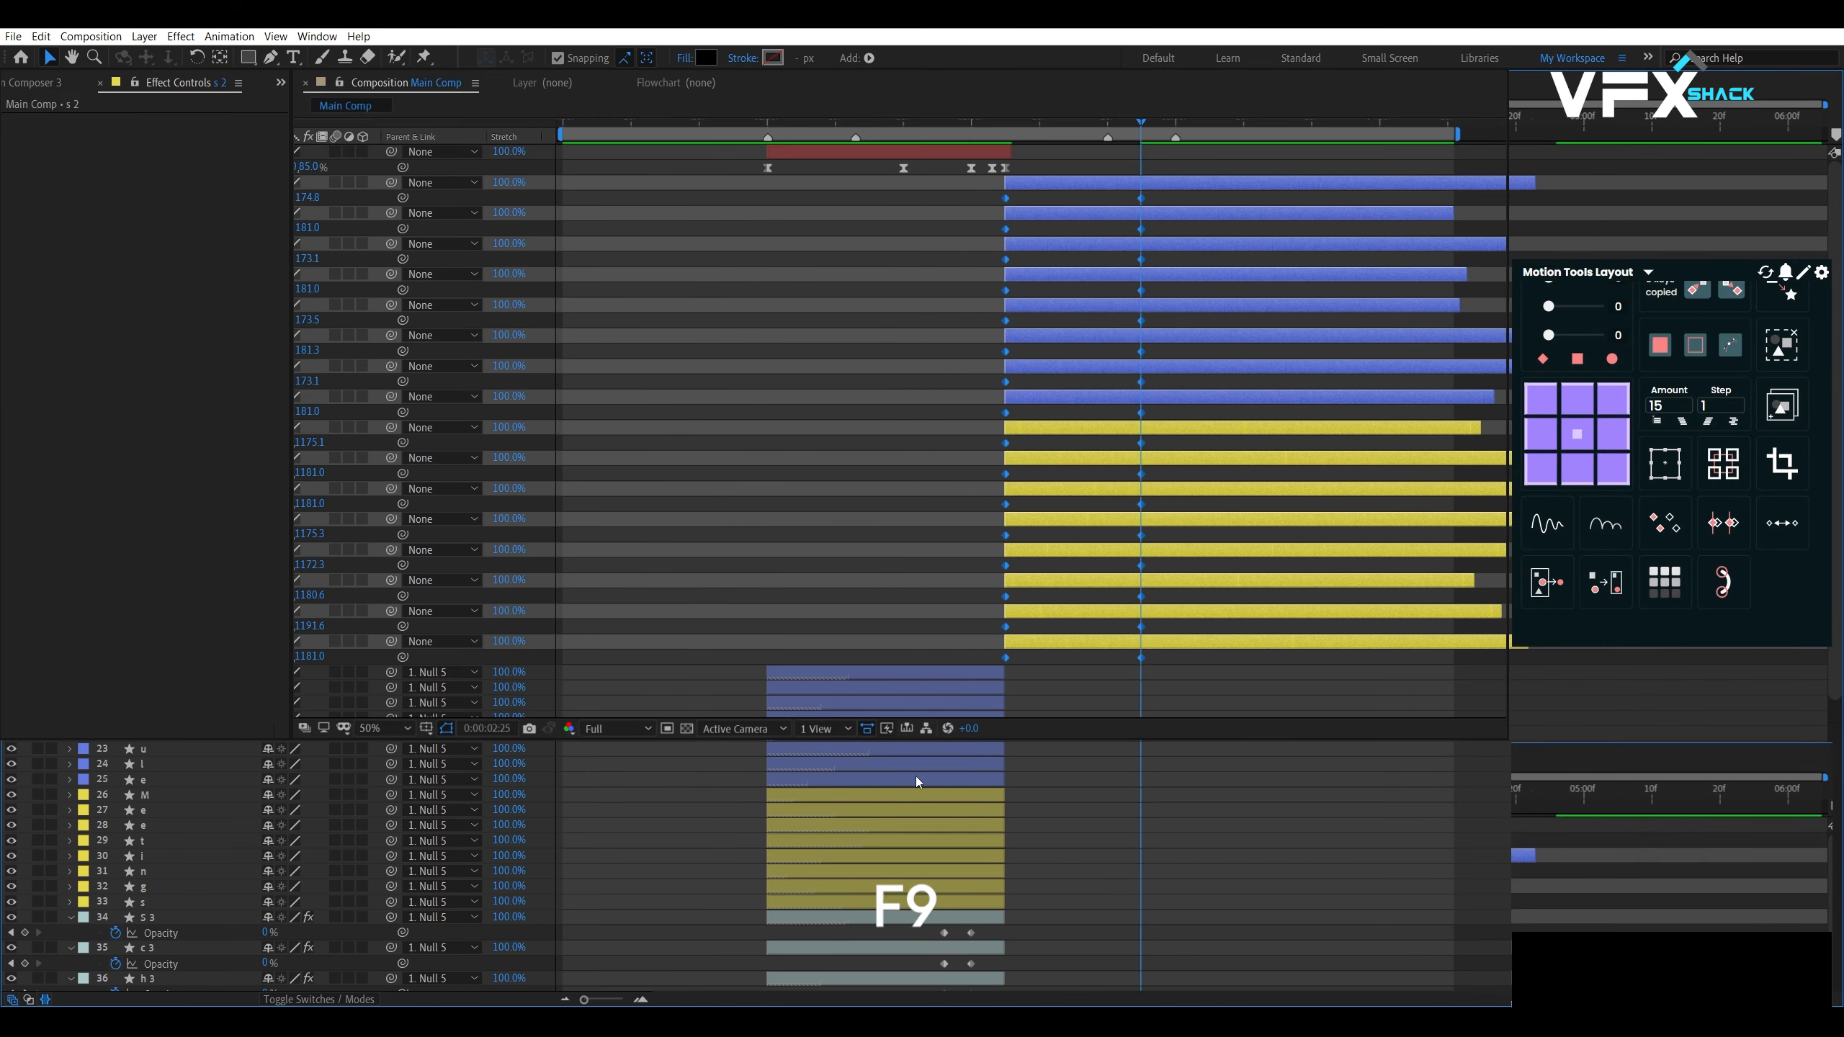
{"action": "key", "text": "F9"}
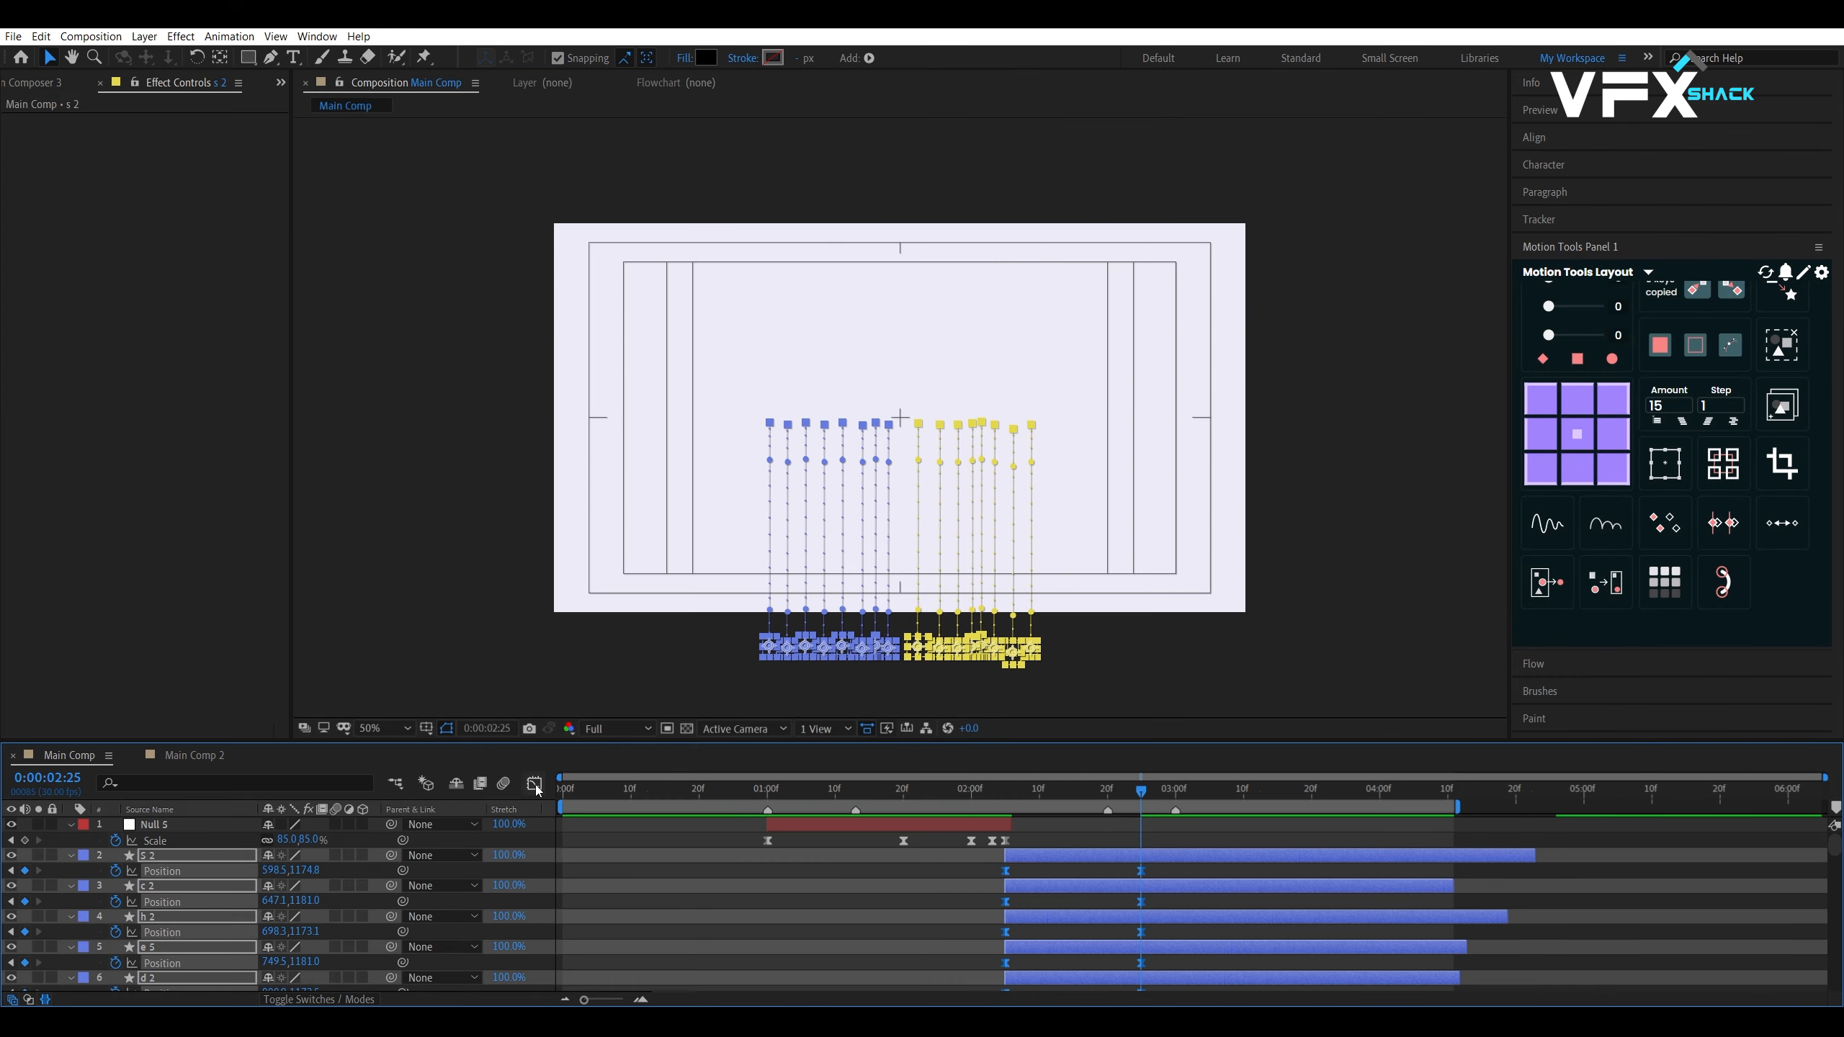
Check the drop's position curves in the graph editor and preview the letters leaving the frame
{"action": "left_click", "coordinate": [536, 784]}
{"action": "left_click", "coordinate": [536, 785]}
{"action": "key", "text": "space"}
{"action": "key", "text": "space"}
Shift the position keyframes of the Meetings letter layers about 3 frames later
{"action": "key", "text": "grave"}
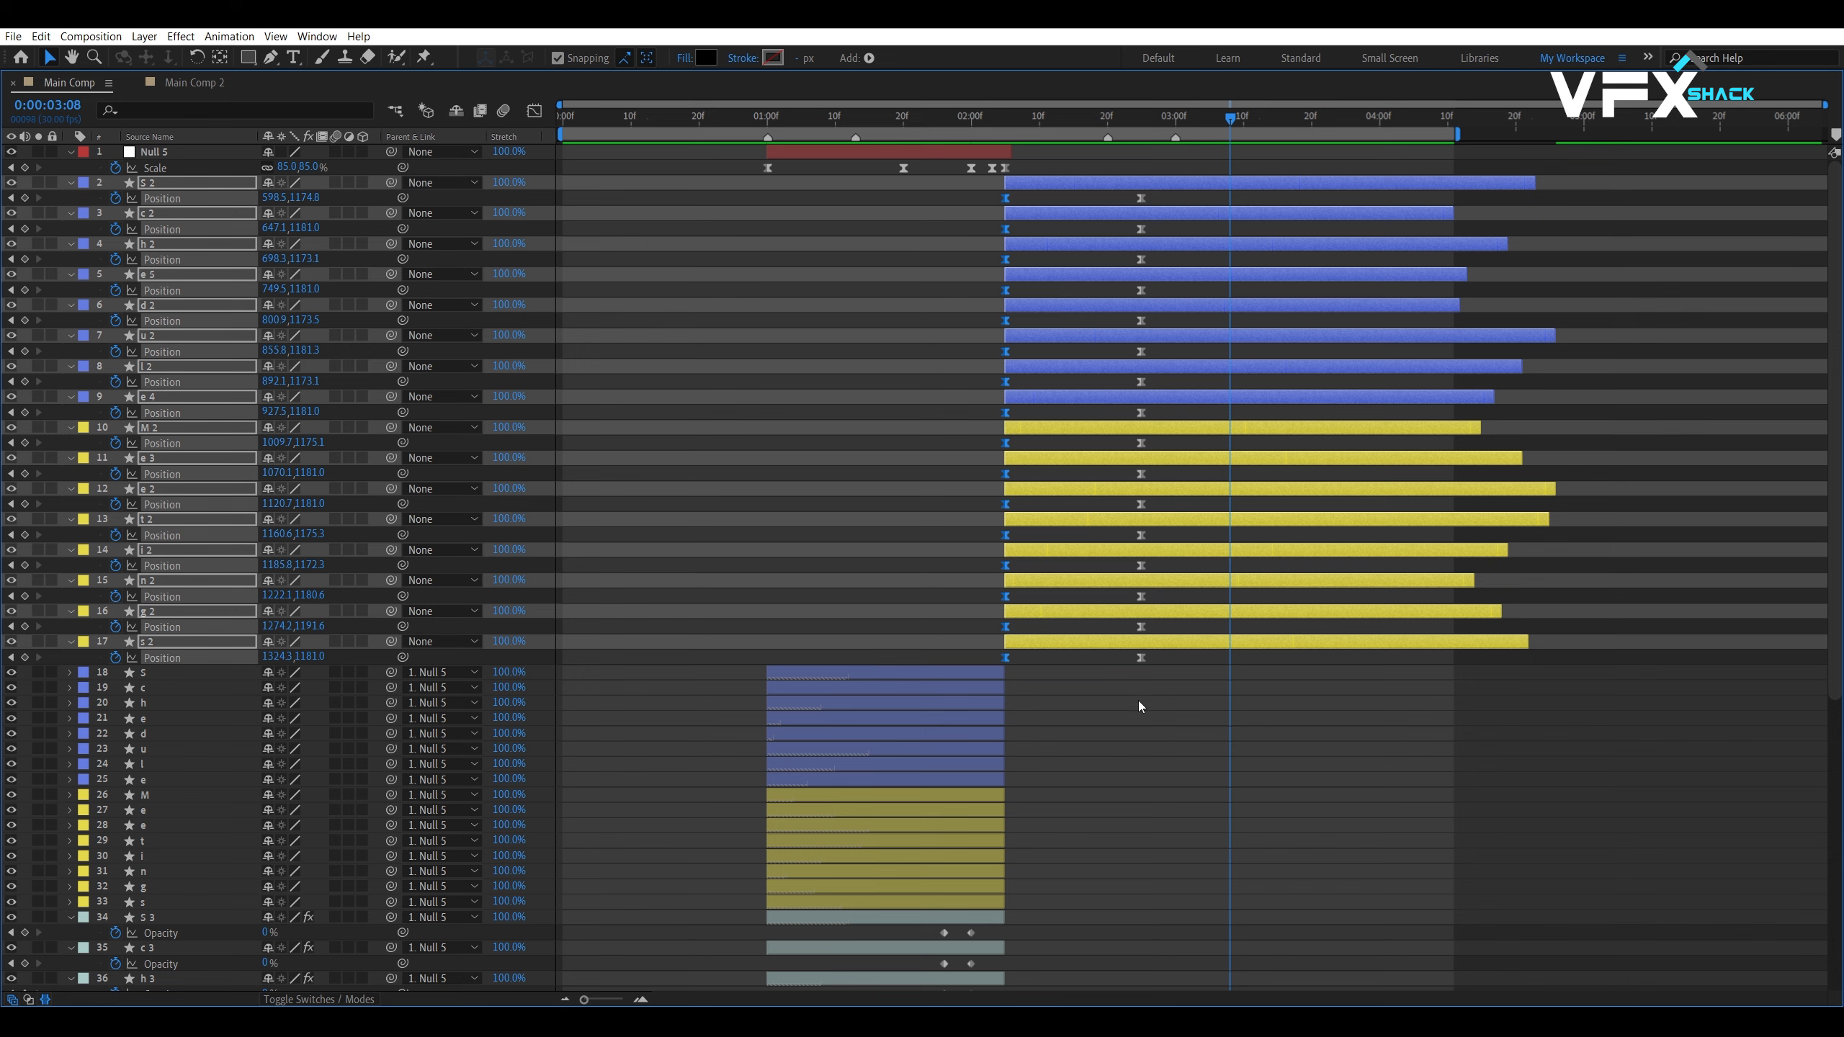
{"action": "left_click", "coordinate": [1139, 700]}
{"action": "mouse_move", "coordinate": [971, 438]}
{"action": "left_mouse_down"}
{"action": "mouse_move", "coordinate": [1202, 586]}
{"action": "mouse_move", "coordinate": [1252, 666]}
{"action": "left_mouse_up"}
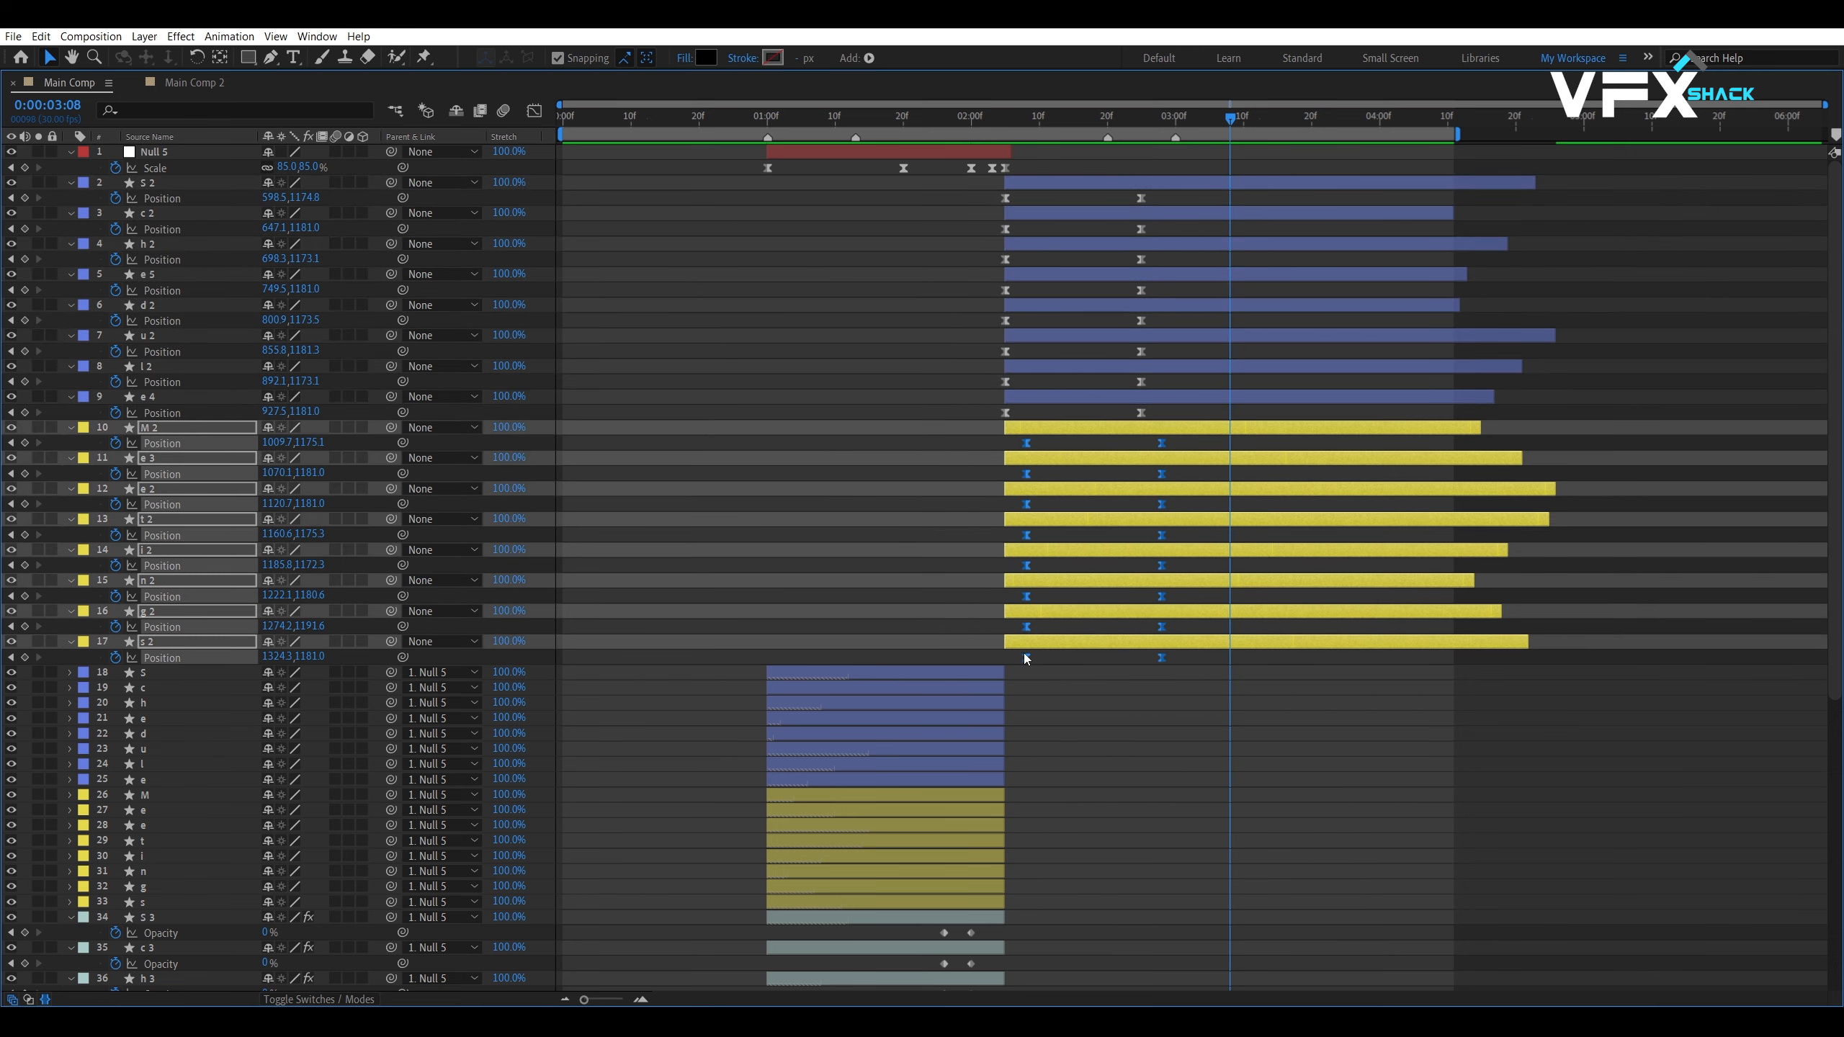